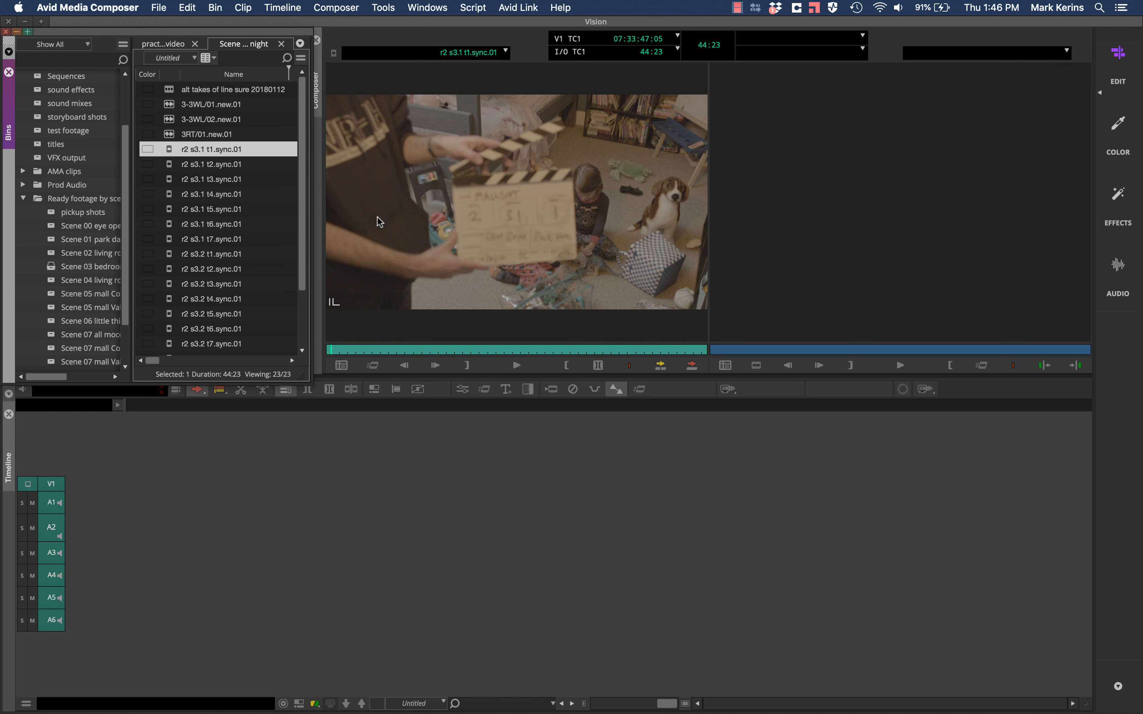
Step: Create a new sequence named "draft of bedroom scene" in the practice video bin
click(164, 44)
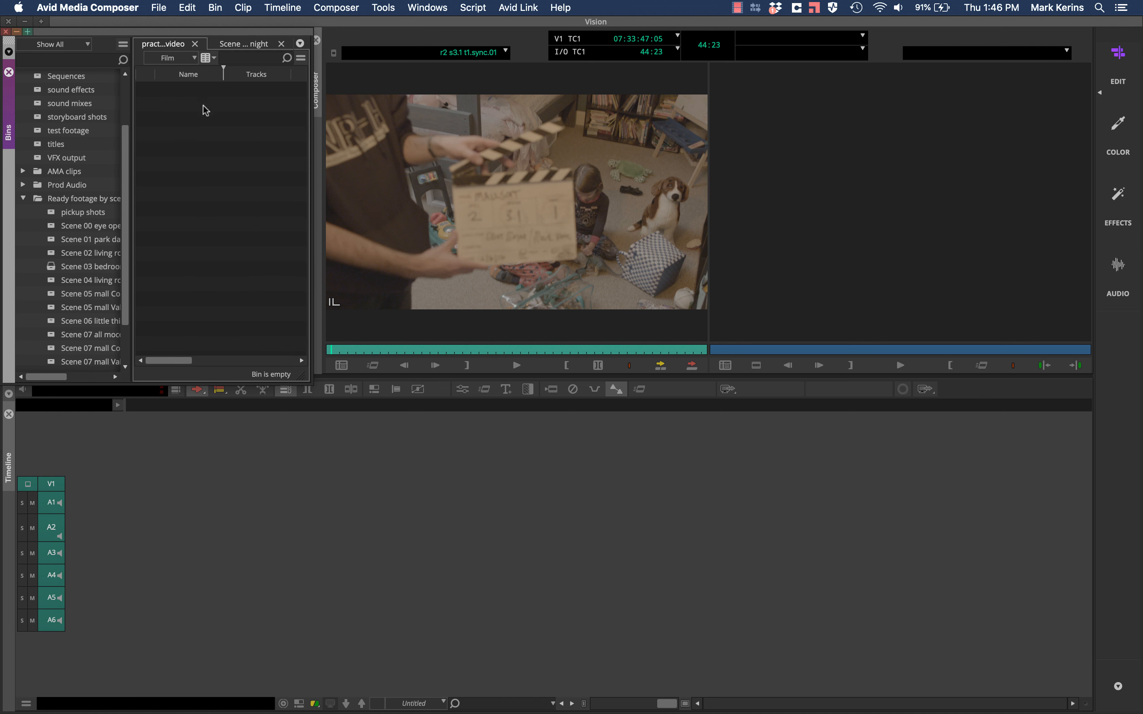
key(super+shift+n)
text(draf)
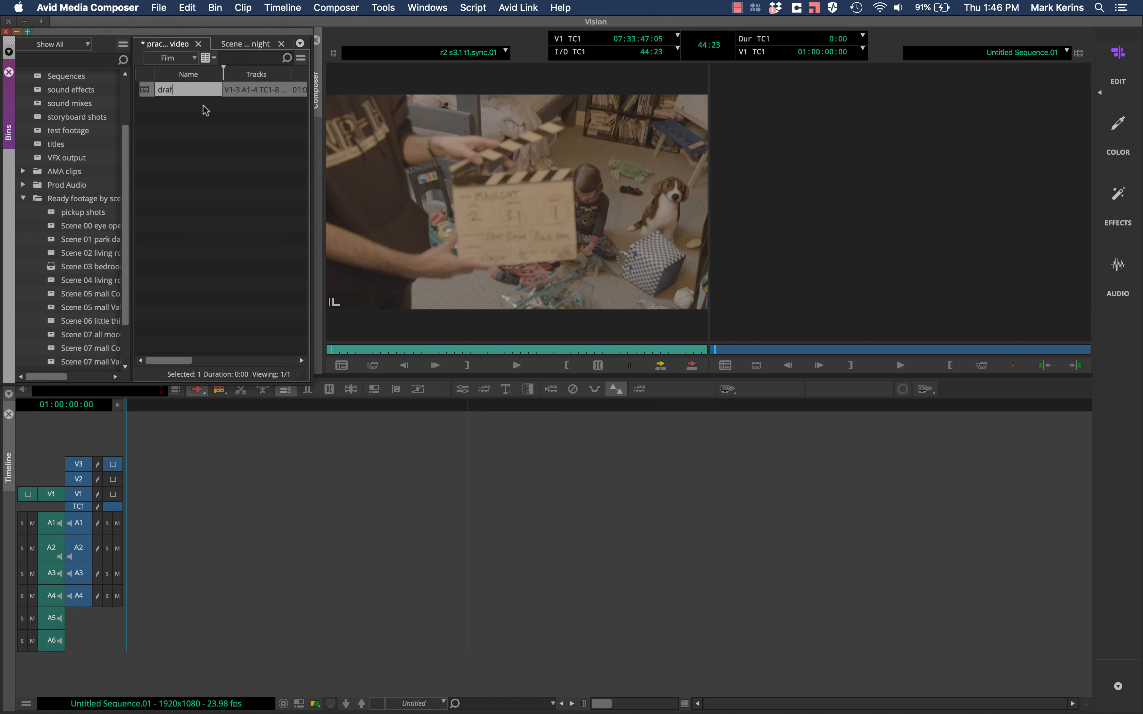
text(t of bedroom scene)
key(Return)
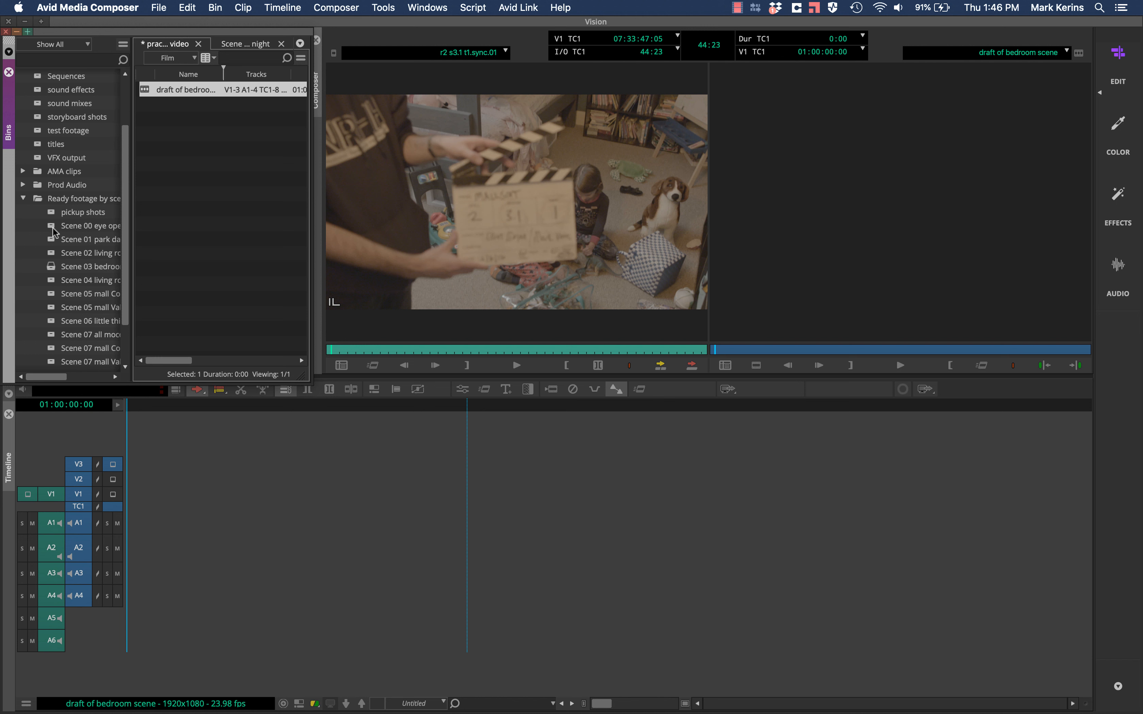
Step: Show the Scene 03 bedroom night bin and select the clip r2 s3.1 t1.sync.01
scroll(67, 95, down, 2)
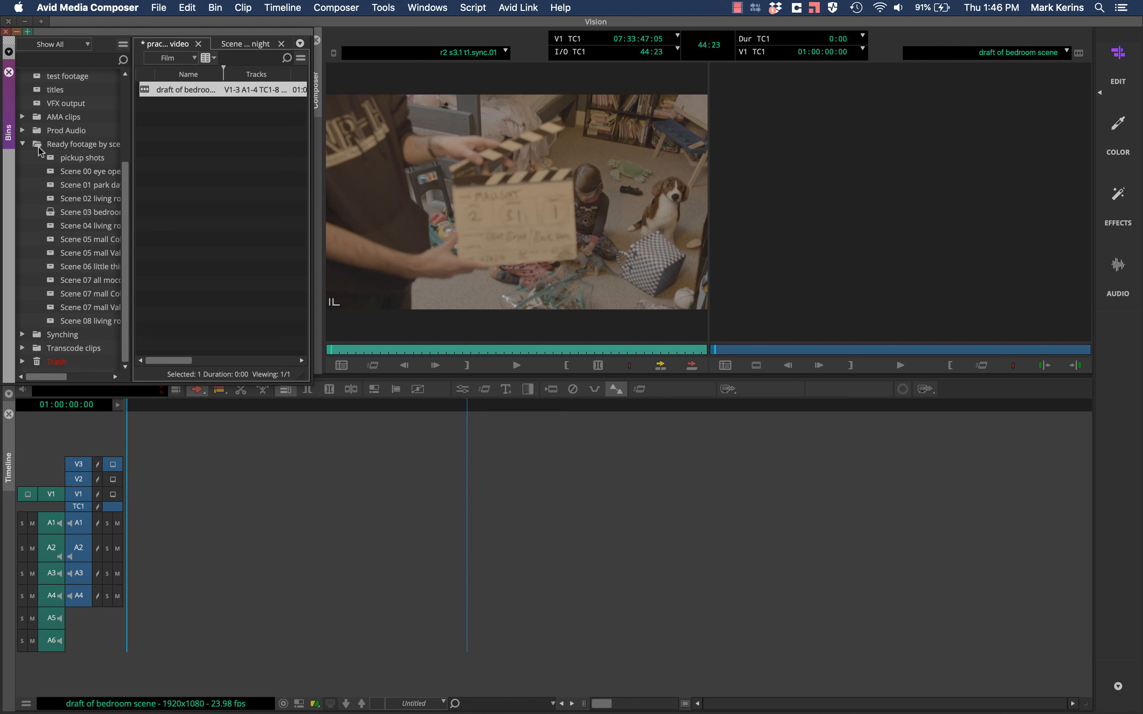
click(26, 140)
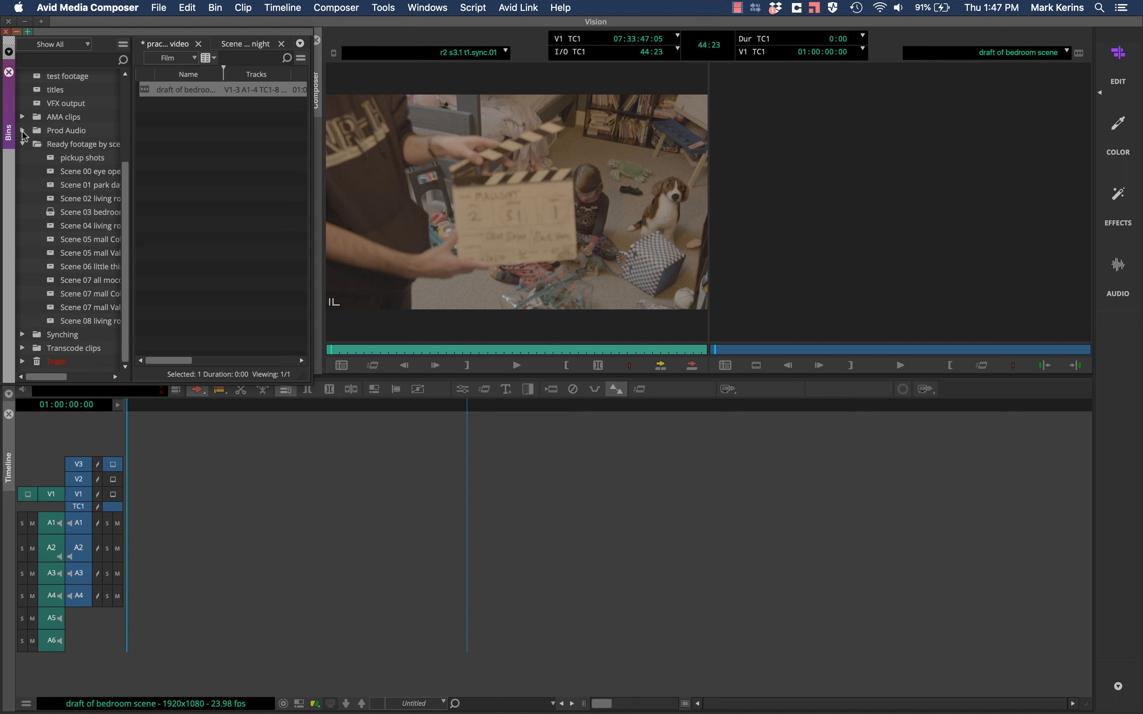
click(240, 45)
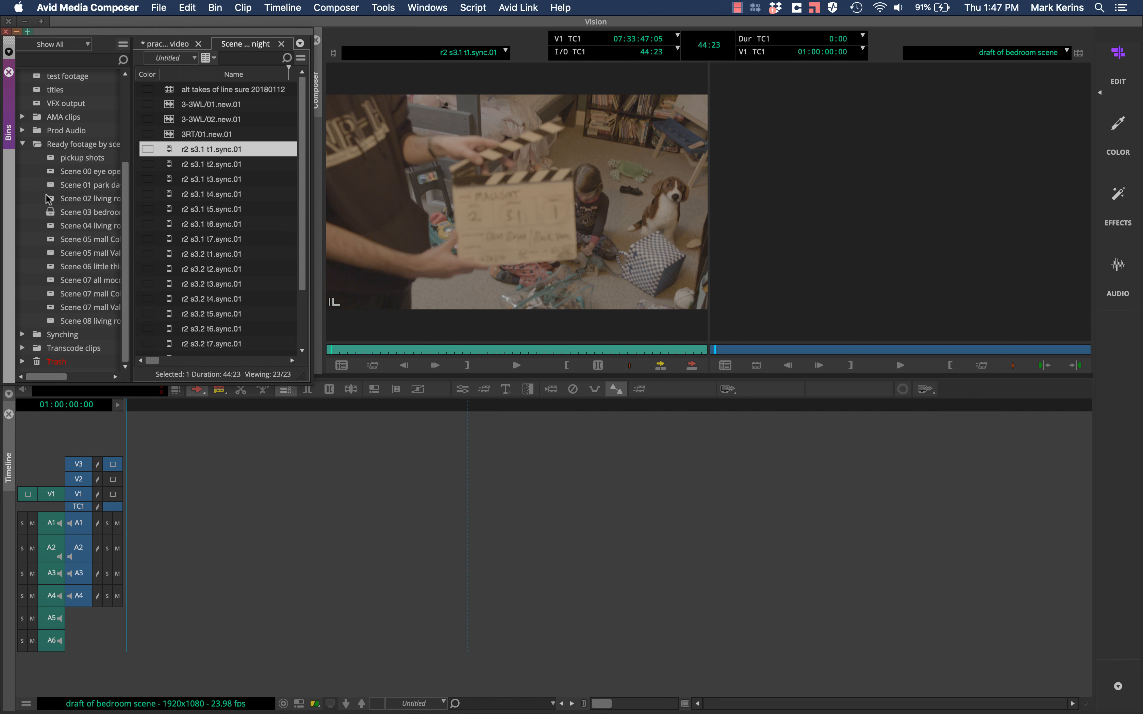
click(53, 213)
scroll(51, 212, right, 3)
scroll(51, 211, left, 4)
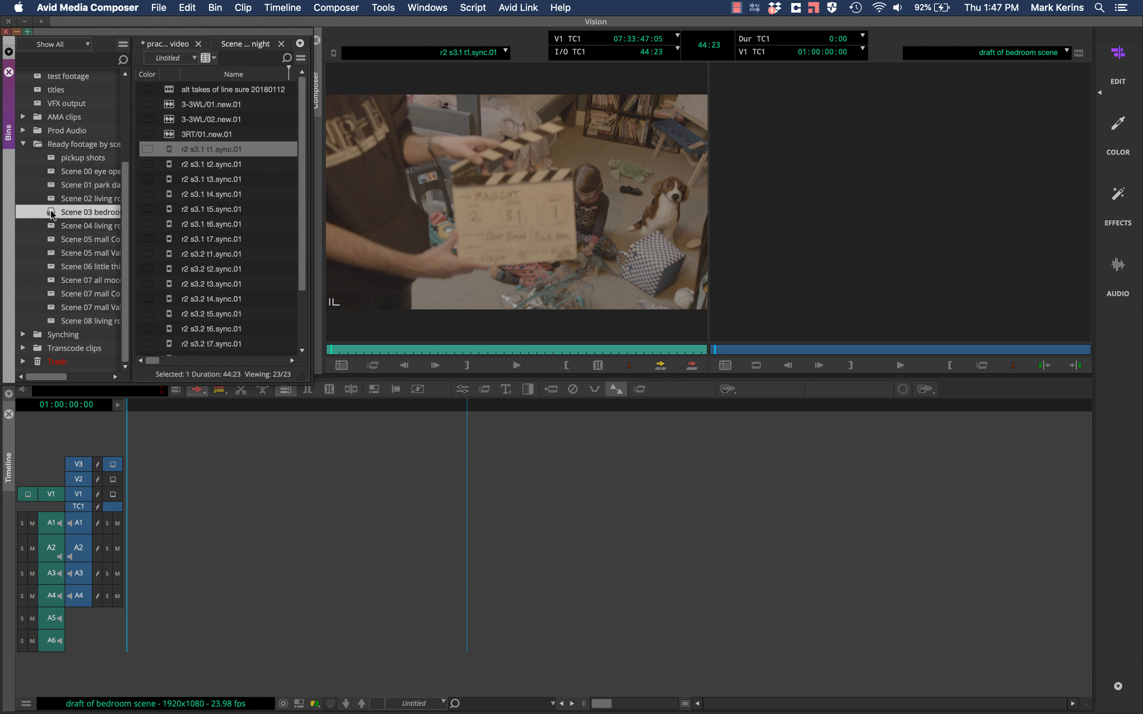
click(183, 151)
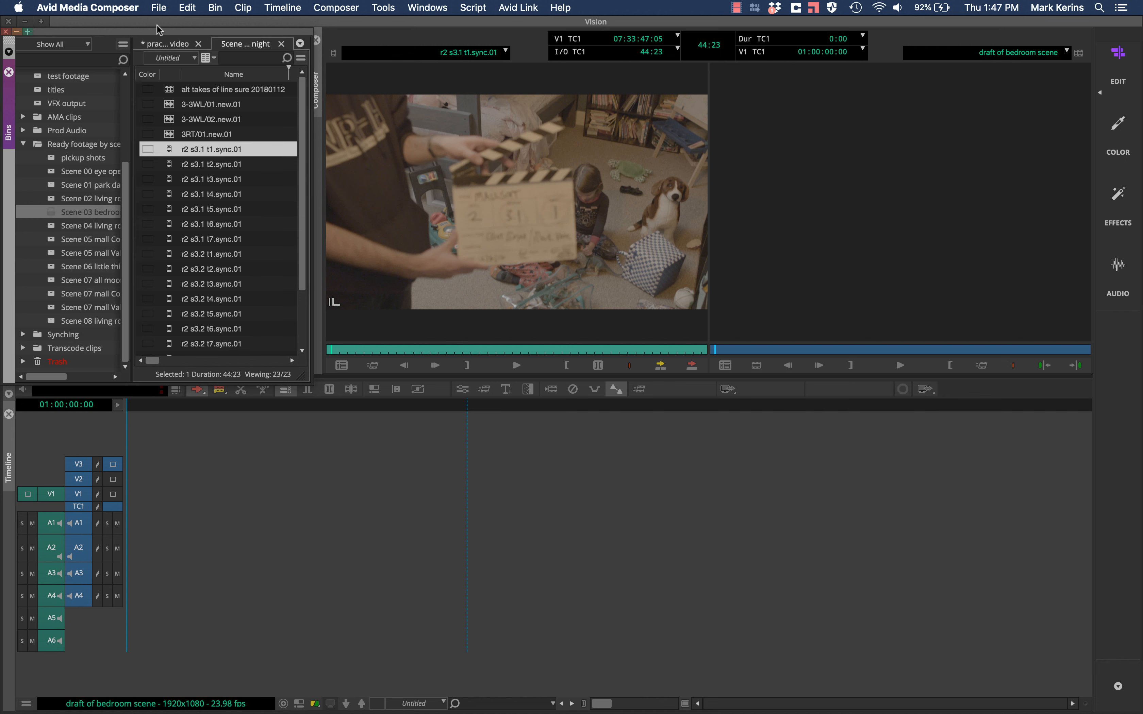
Step: Move the floating Bins window off the Effect Palette and resize the docked panels for a wider Composer and taller Timeline
drag(152, 36, 547, 373)
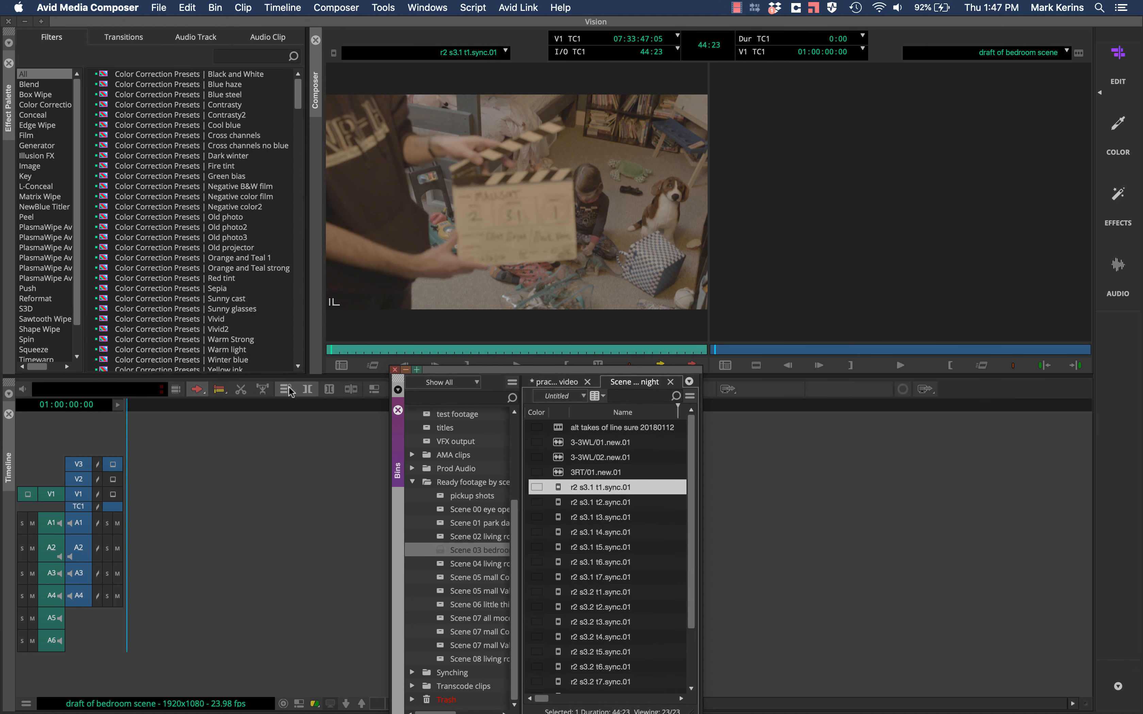
click(306, 237)
drag(306, 237, 238, 234)
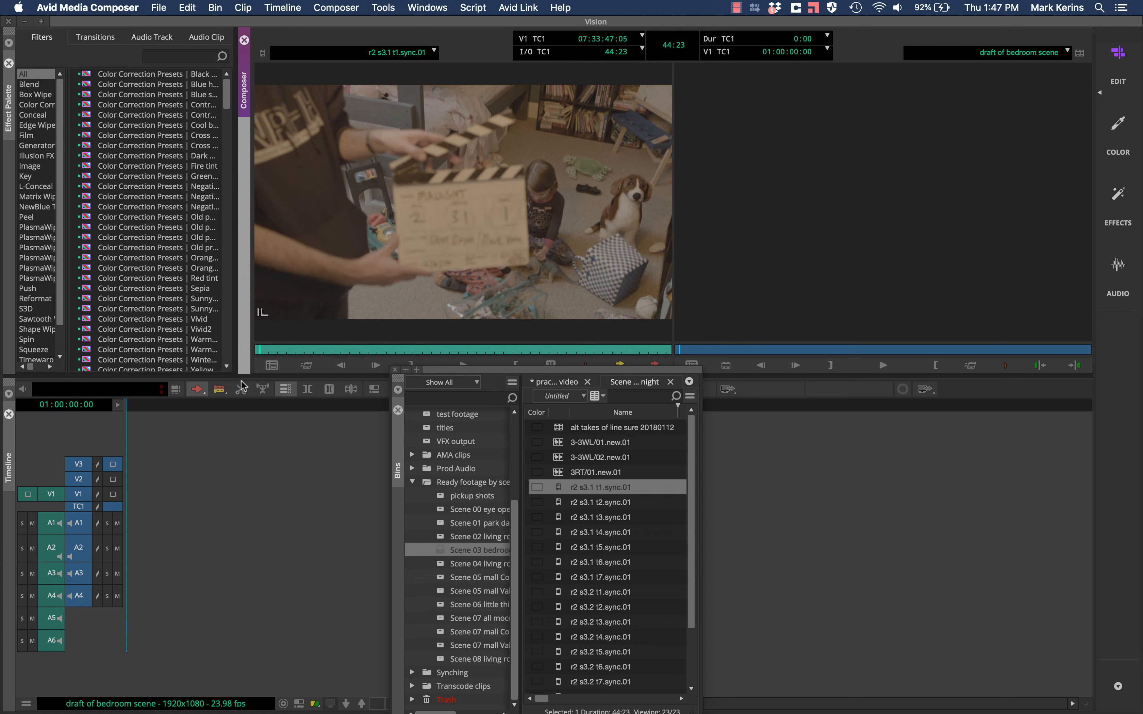
drag(243, 376, 249, 342)
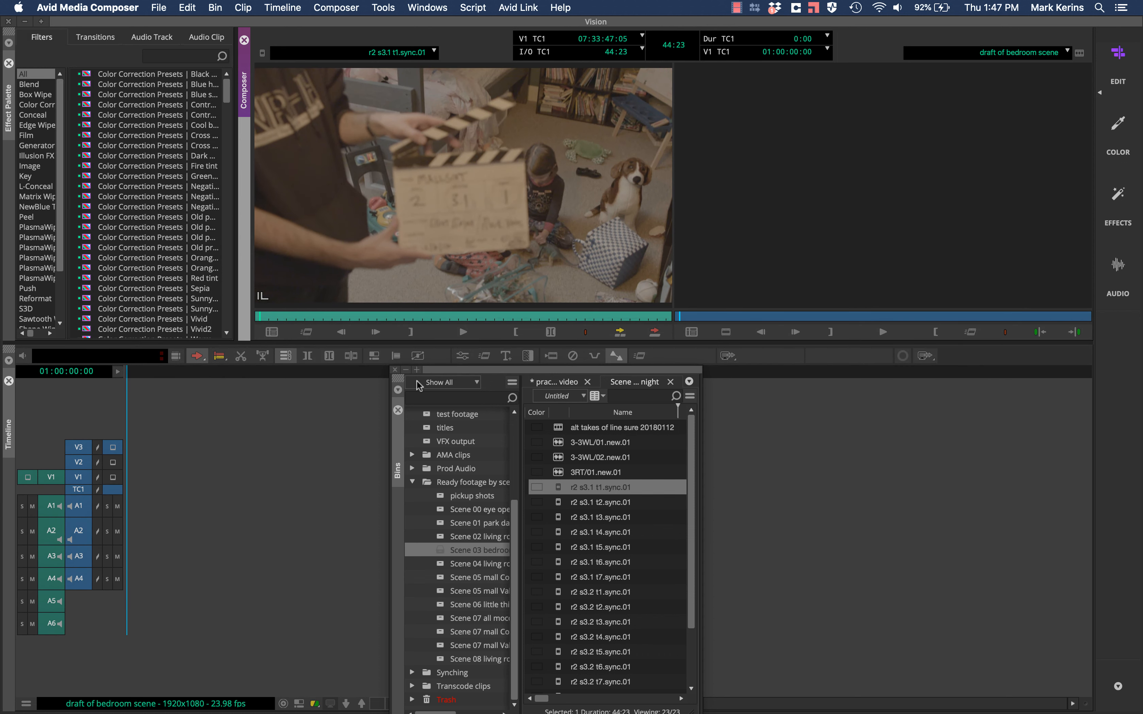
Step: Return the Bins window to its place over the Effect Palette and shrink it to fit that panel's area
drag(457, 375, 74, 26)
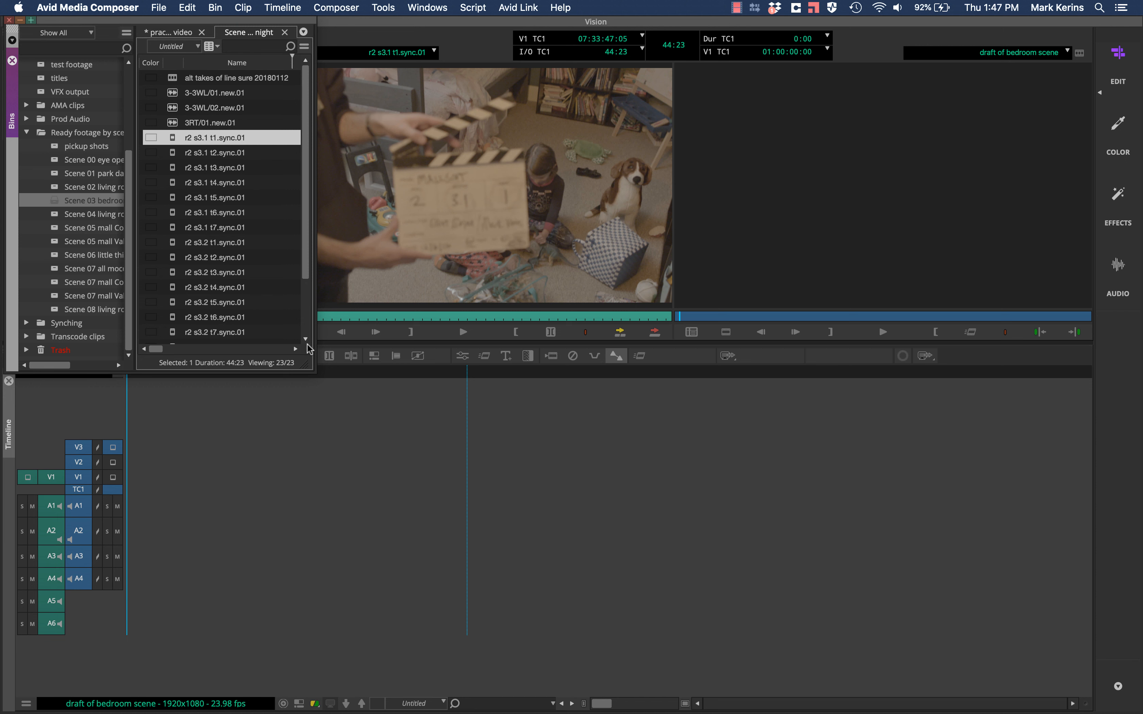
drag(312, 372, 247, 342)
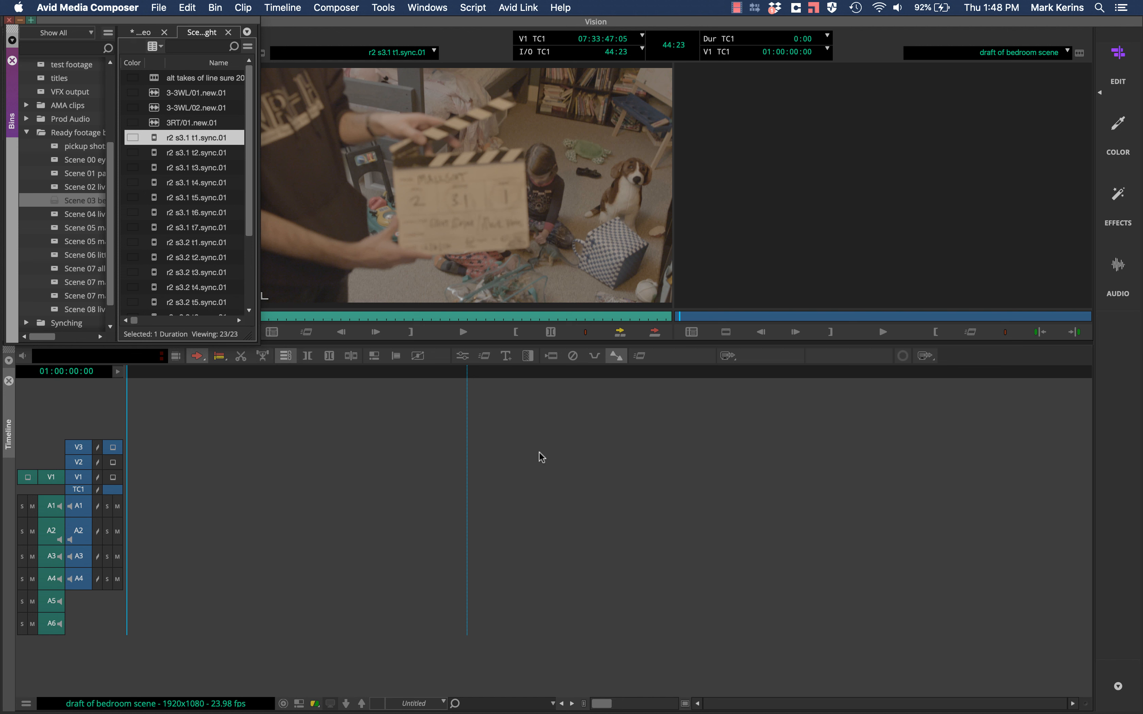
drag(129, 20, 380, 169)
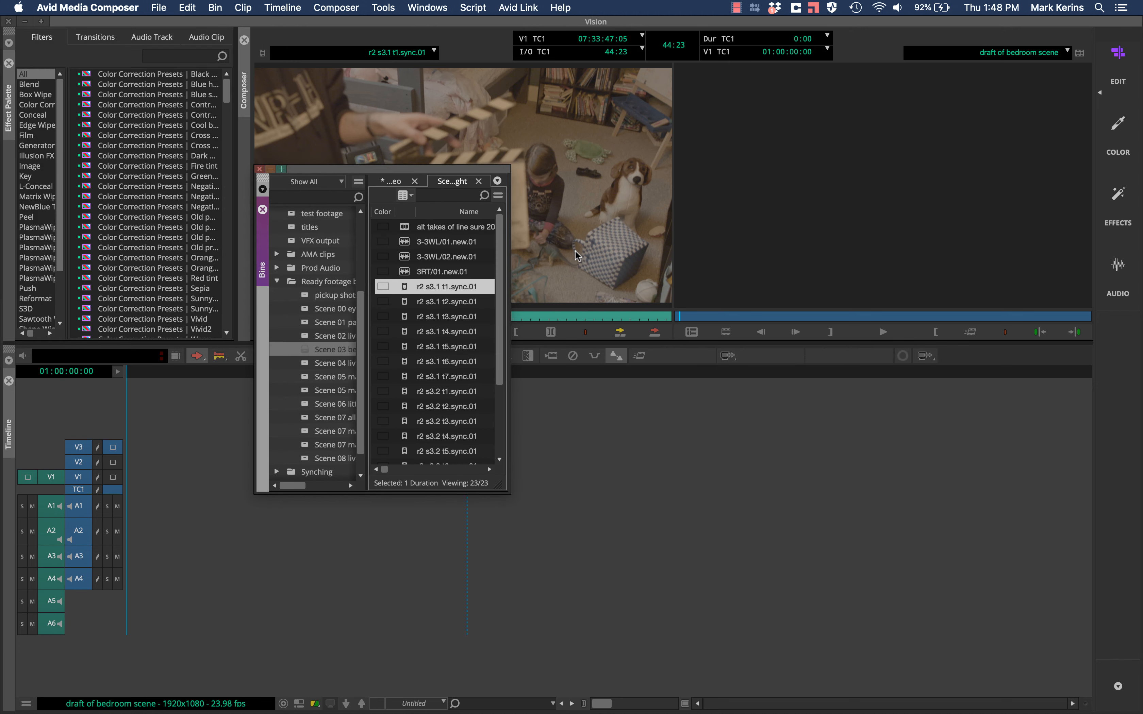
drag(376, 169, 108, 15)
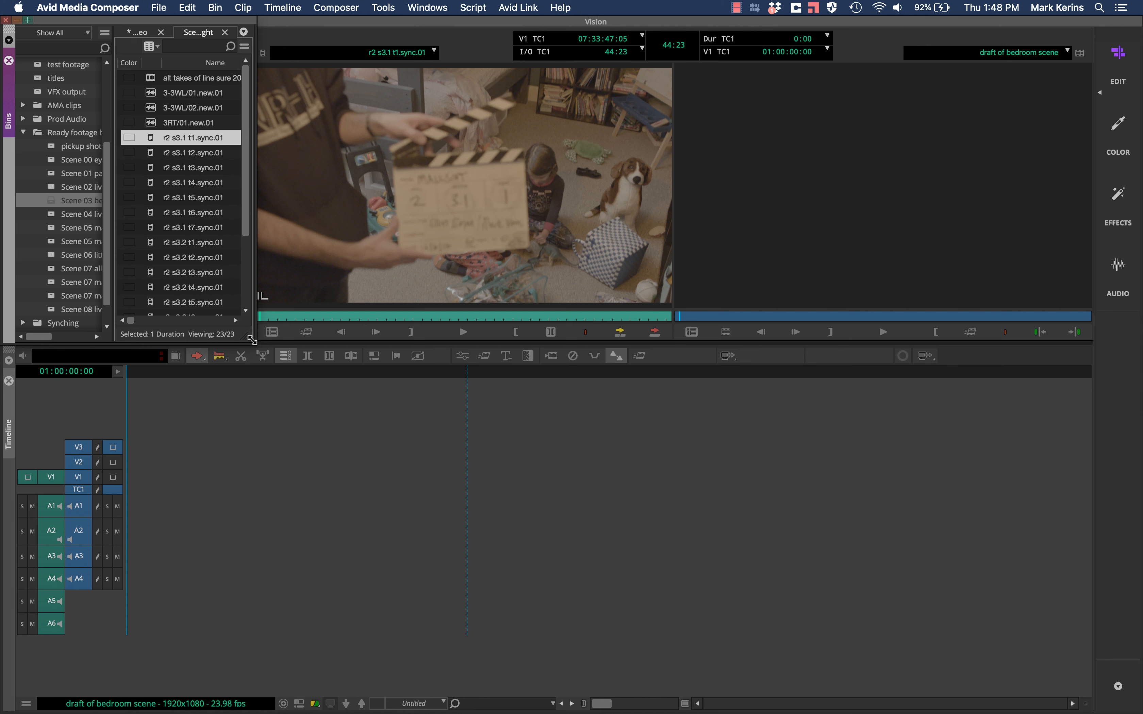
Step: Widen the Effect Palette area beside the Composer and enlarge the Bins window over it to match
drag(205, 23, 204, 217)
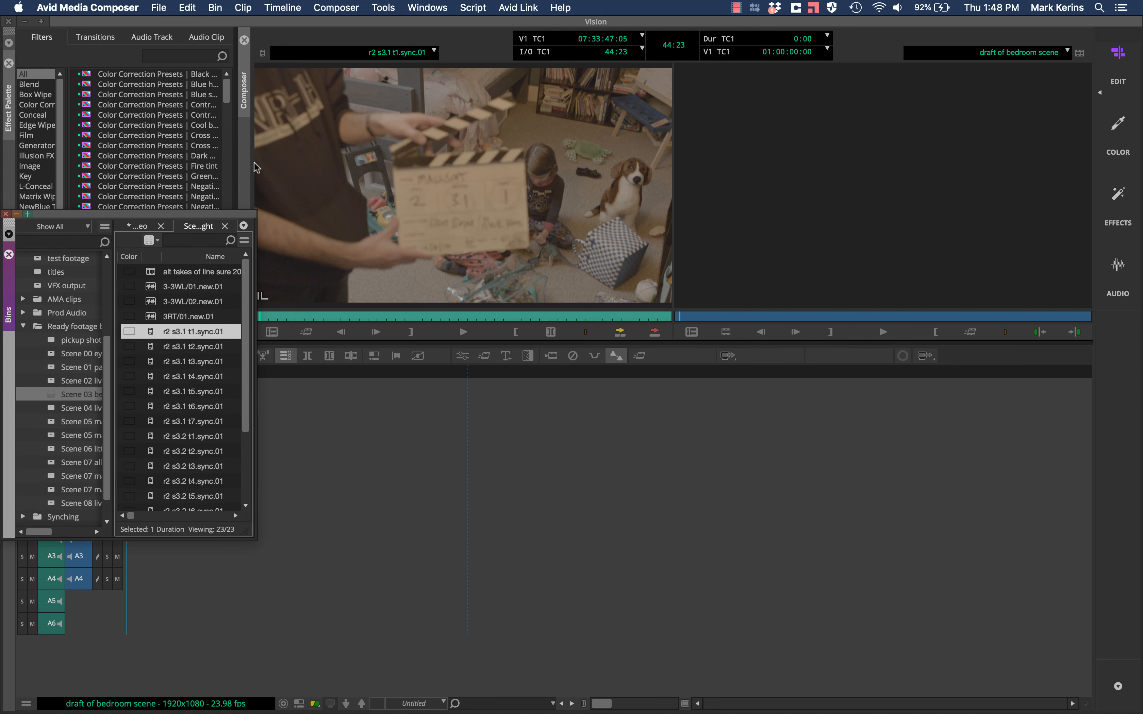
drag(254, 169, 305, 162)
drag(148, 218, 164, 25)
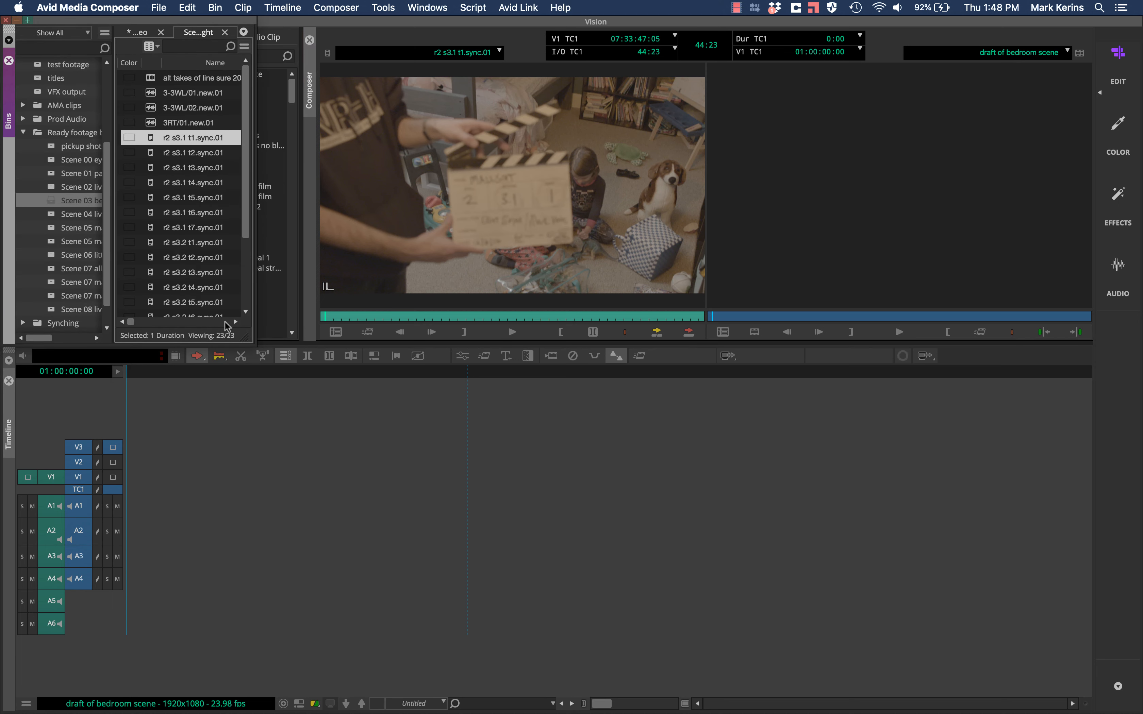
drag(247, 336, 285, 336)
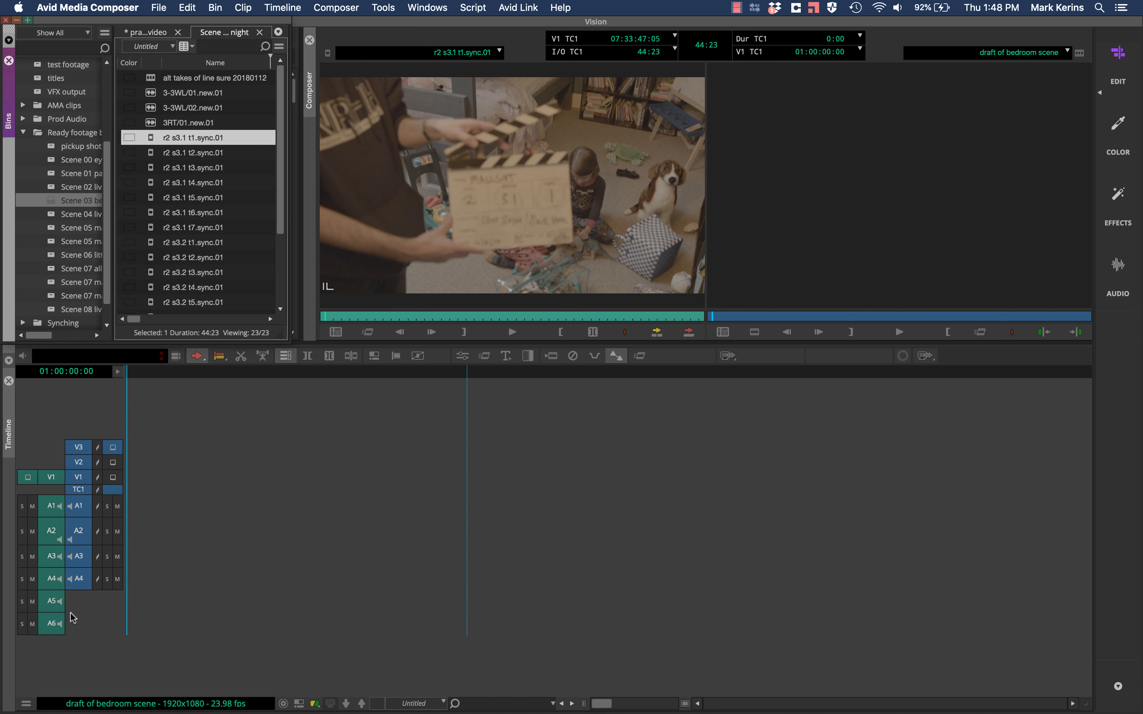
Step: Add audio tracks A5 and A6 to the draft of bedroom scene sequence
click(150, 35)
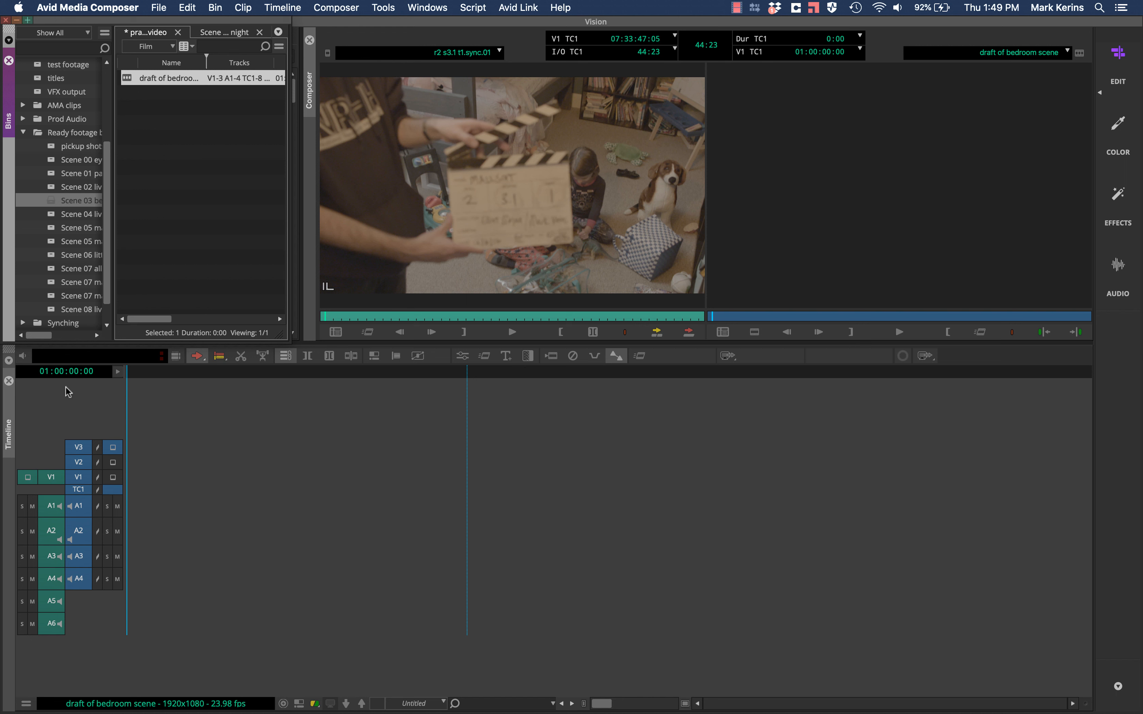
key(super+u)
key(super+u)
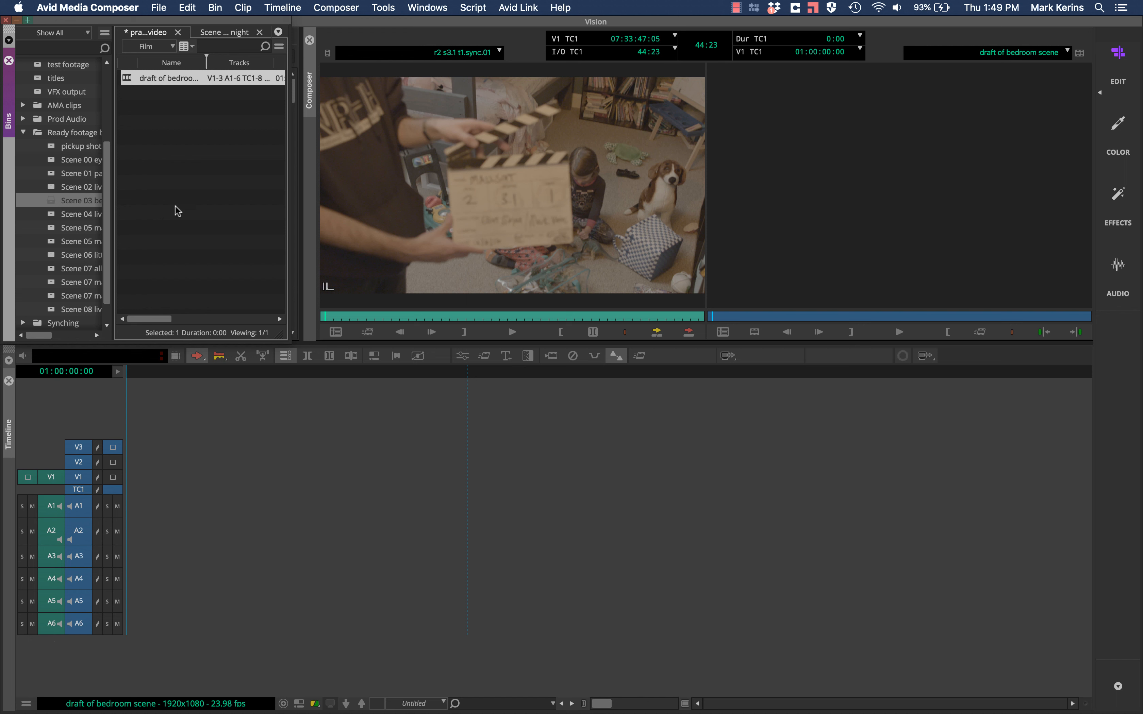
Step: Browse the Scene 03 bin's clips from r2 s3.1 t1.sync.01 through r2 s3.2 t1.sync.01 and back
click(222, 34)
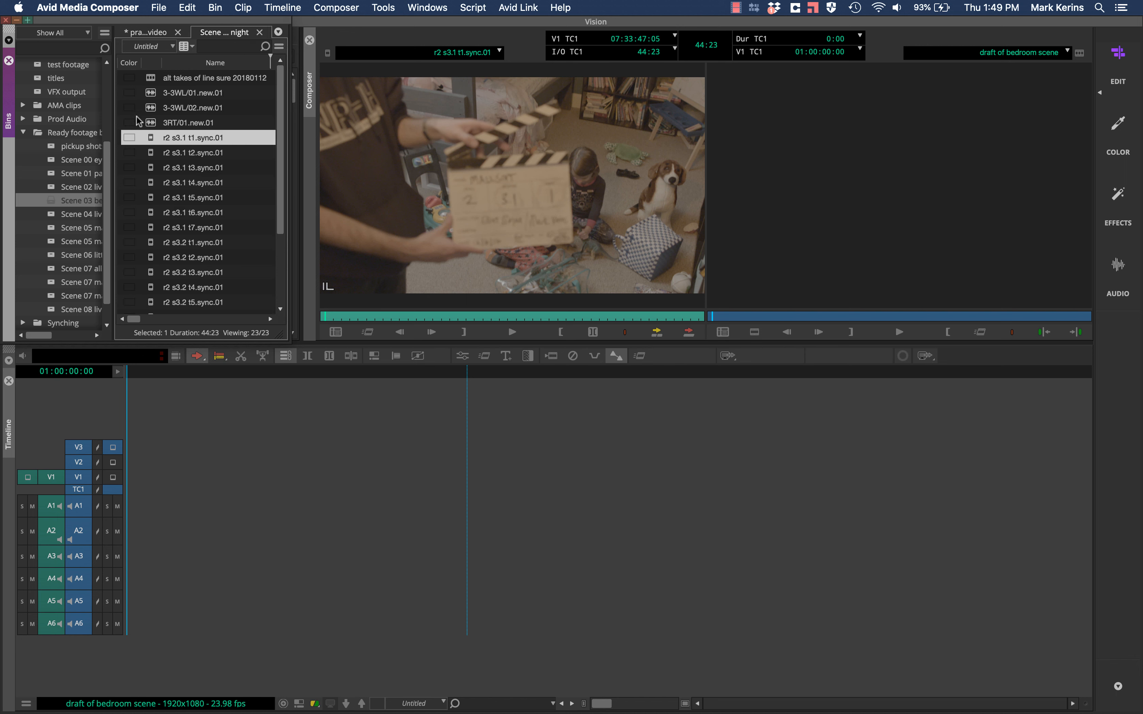
double_click(151, 136)
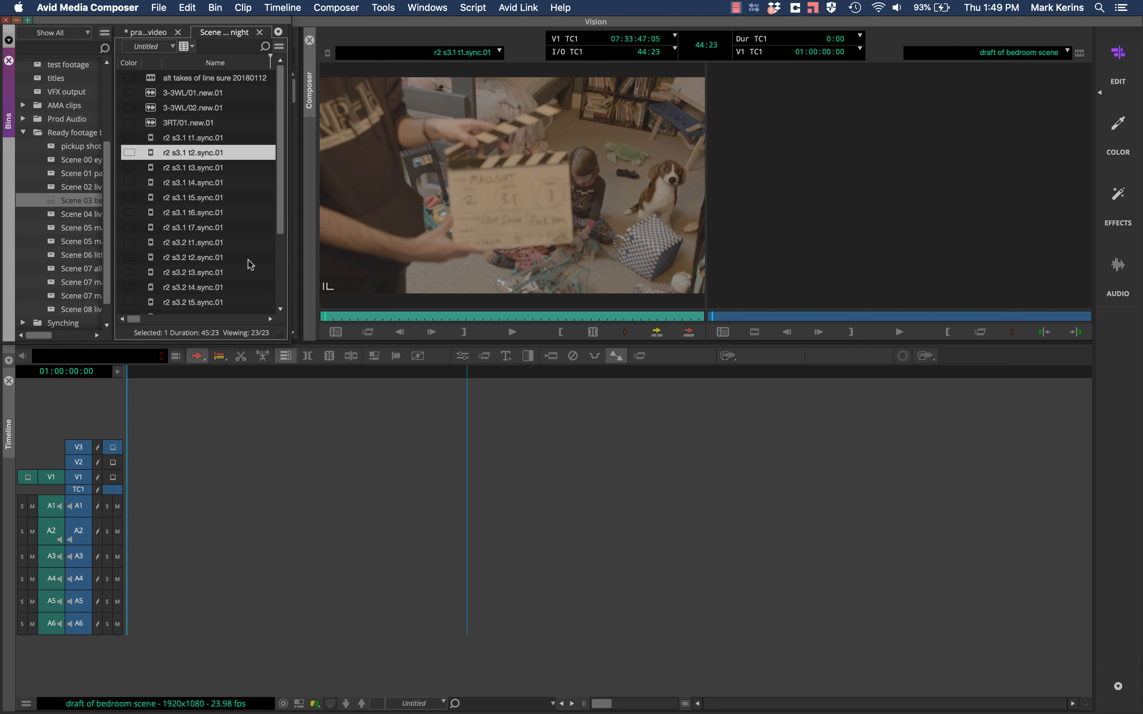
key(Down)
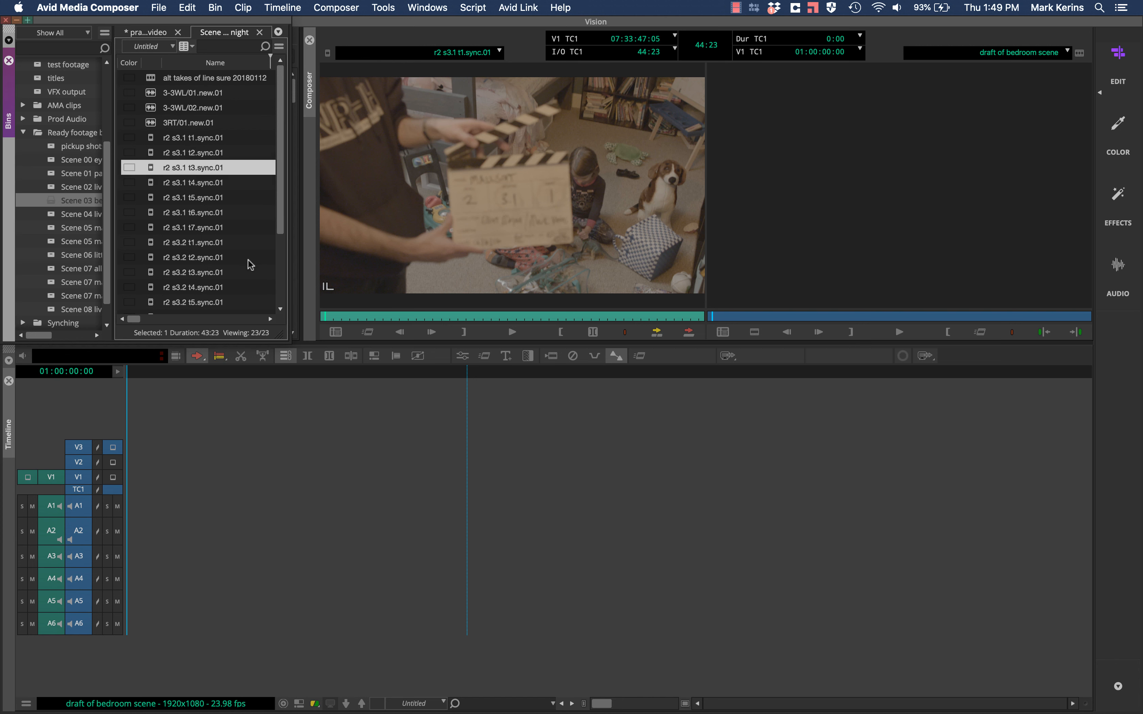
key(Down)
key(Down)
key(Down)
key(Down)
key(Down)
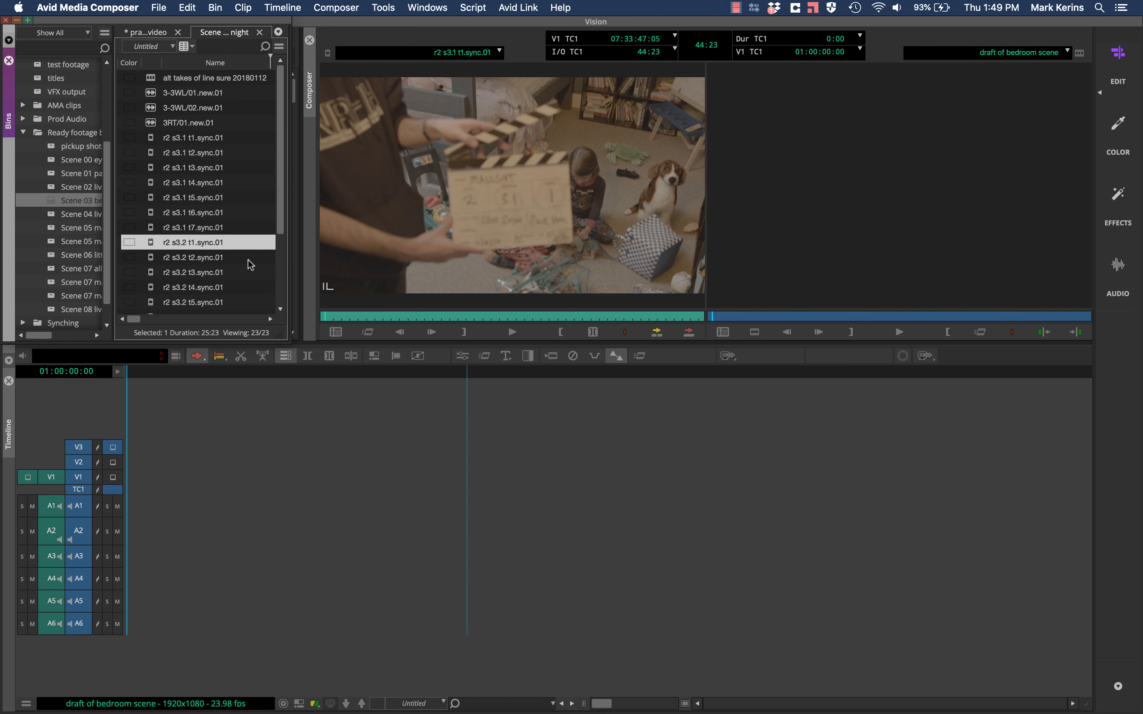
key(Up)
key(Up)
key(Up)
key(Up)
key(Up)
key(Up)
key(Up)
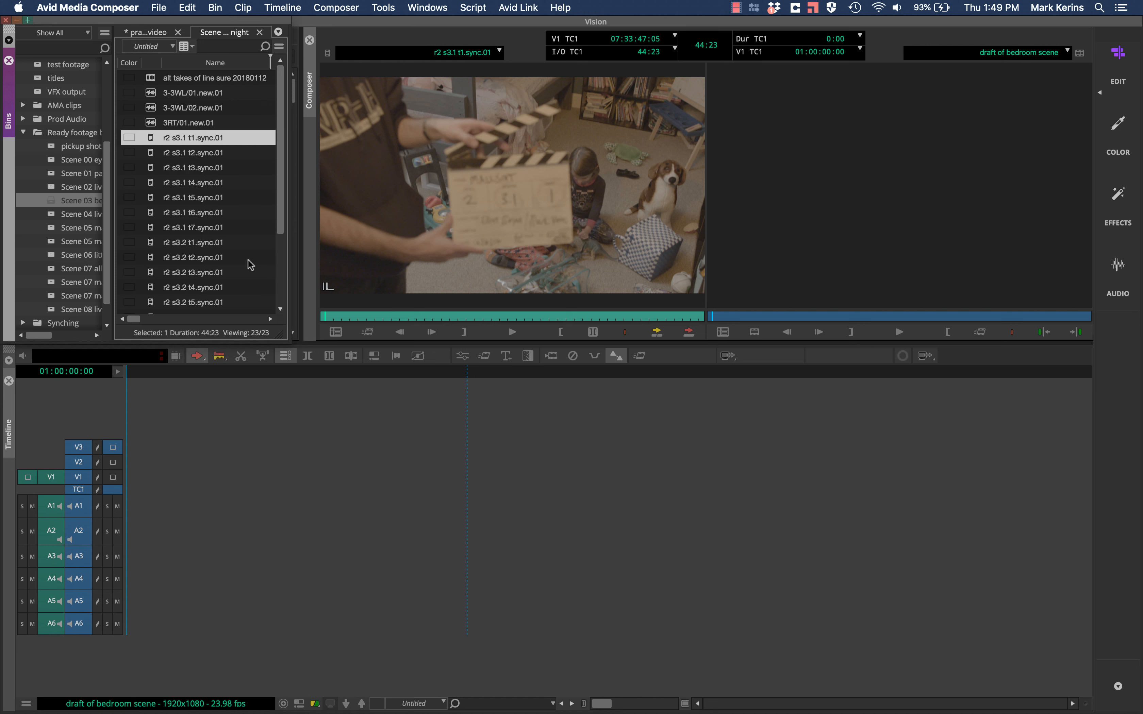
Step: Load r2 s3.1 t2.sync.01 into the source monitor, preview it, and rewind it to its start
key(Down)
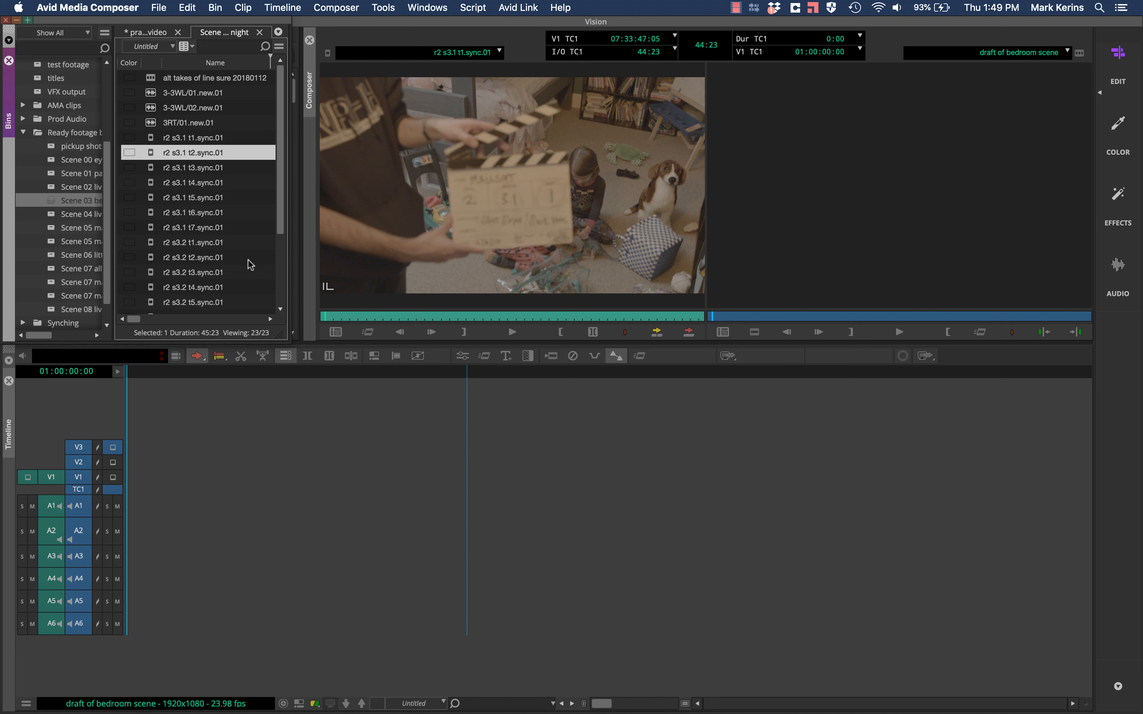
key(Return)
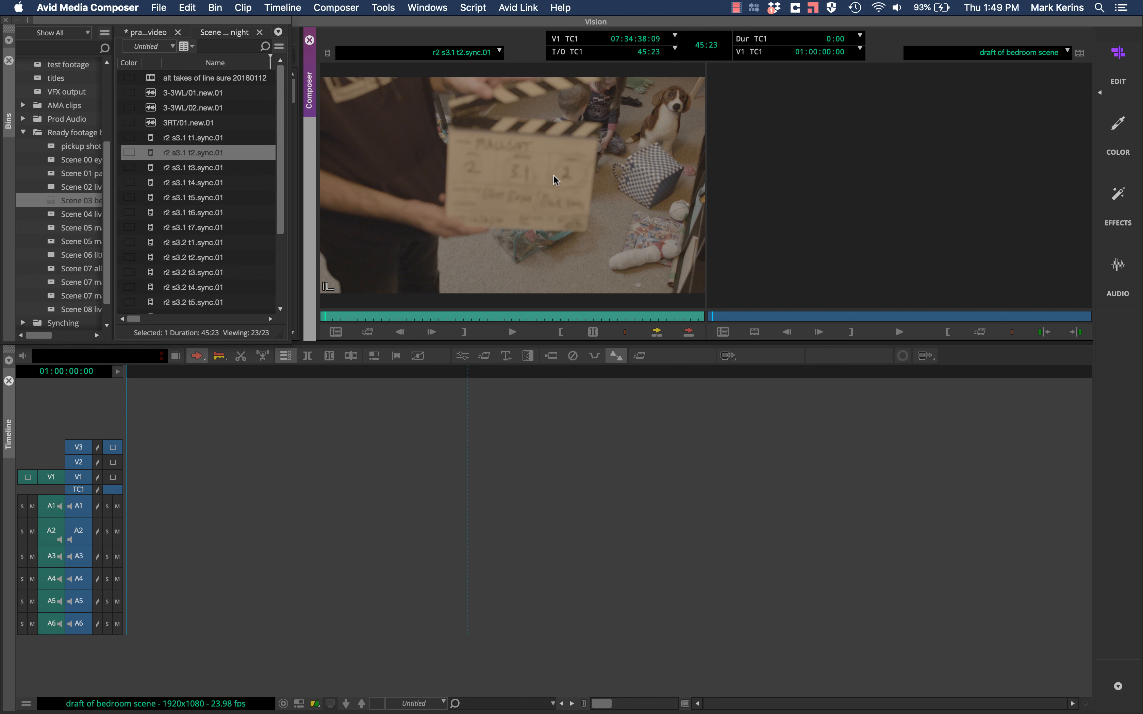
key(space)
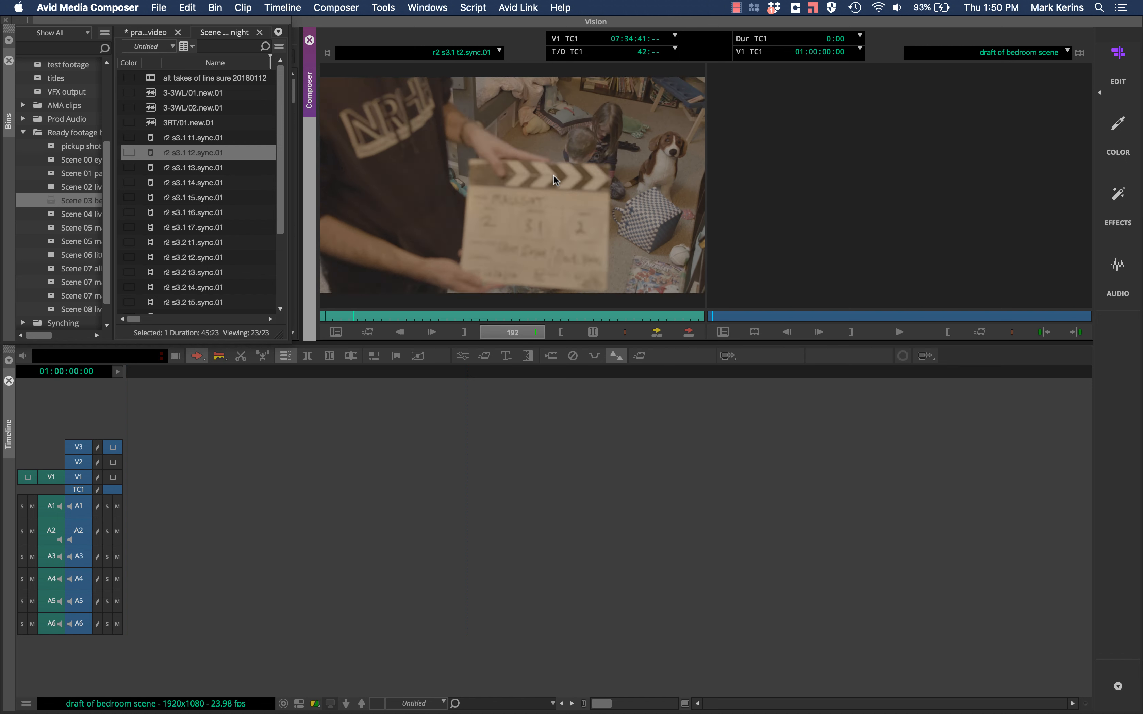
key(j)
key(j)
key(j)
key(j)
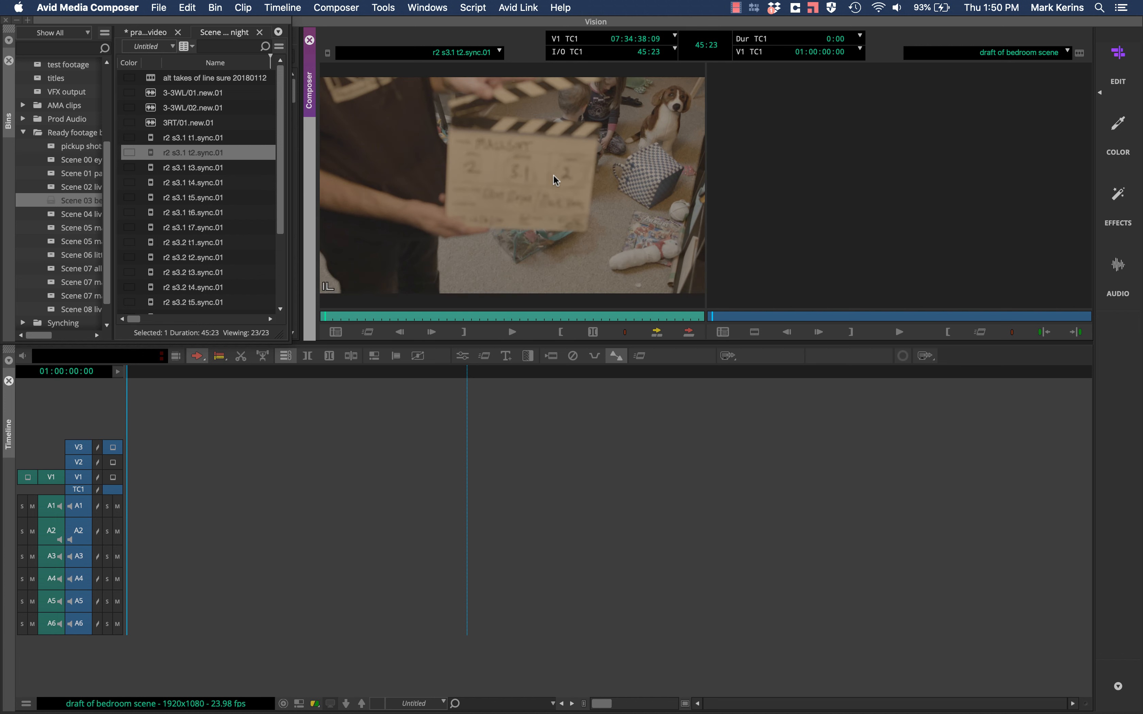
Step: Return to the bin, load r2 s3.1 t1.sync.01 into the source monitor, and play it from its start
key(super+9)
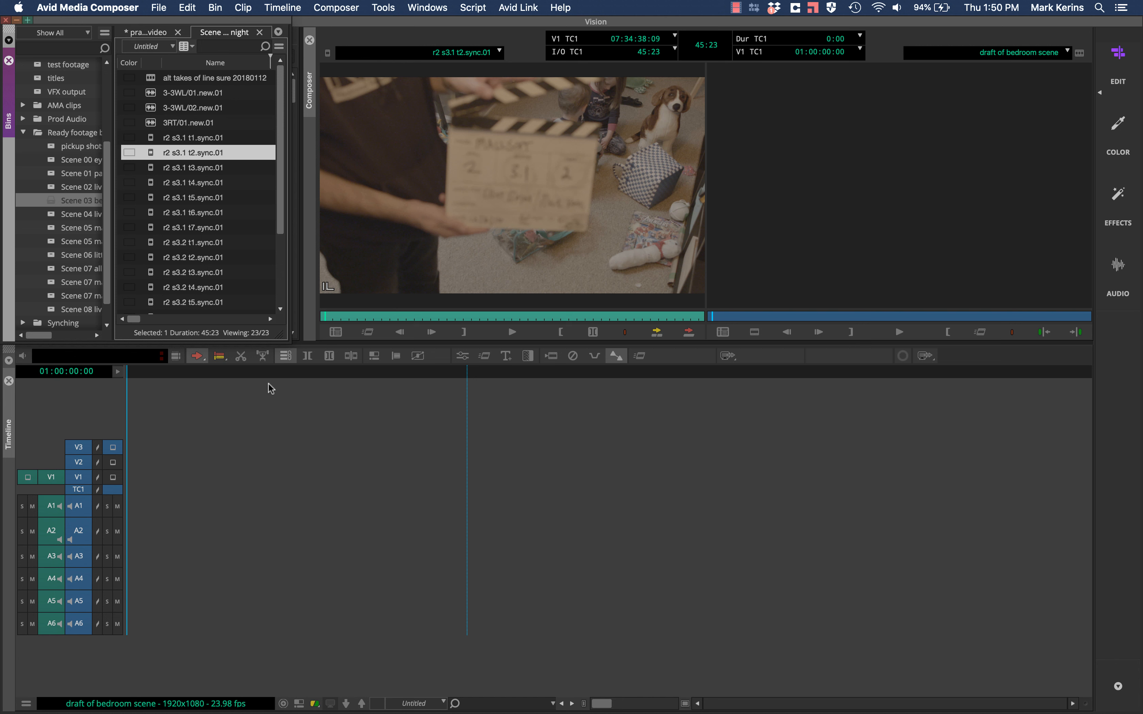
key(Up)
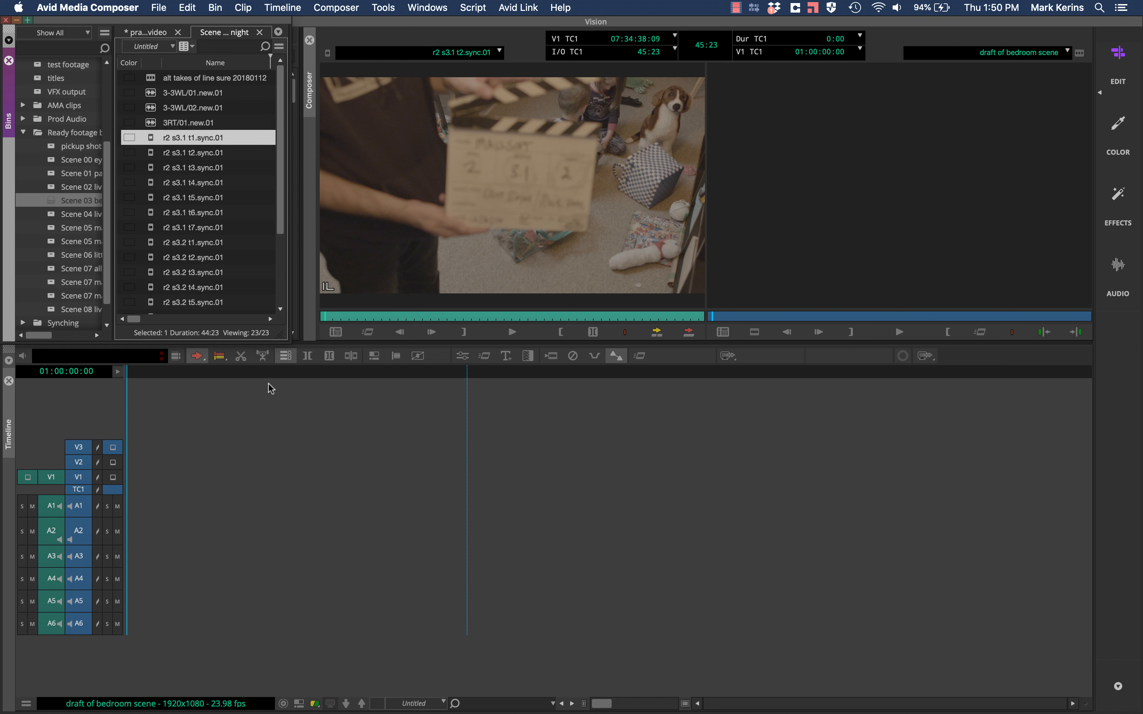
key(Return)
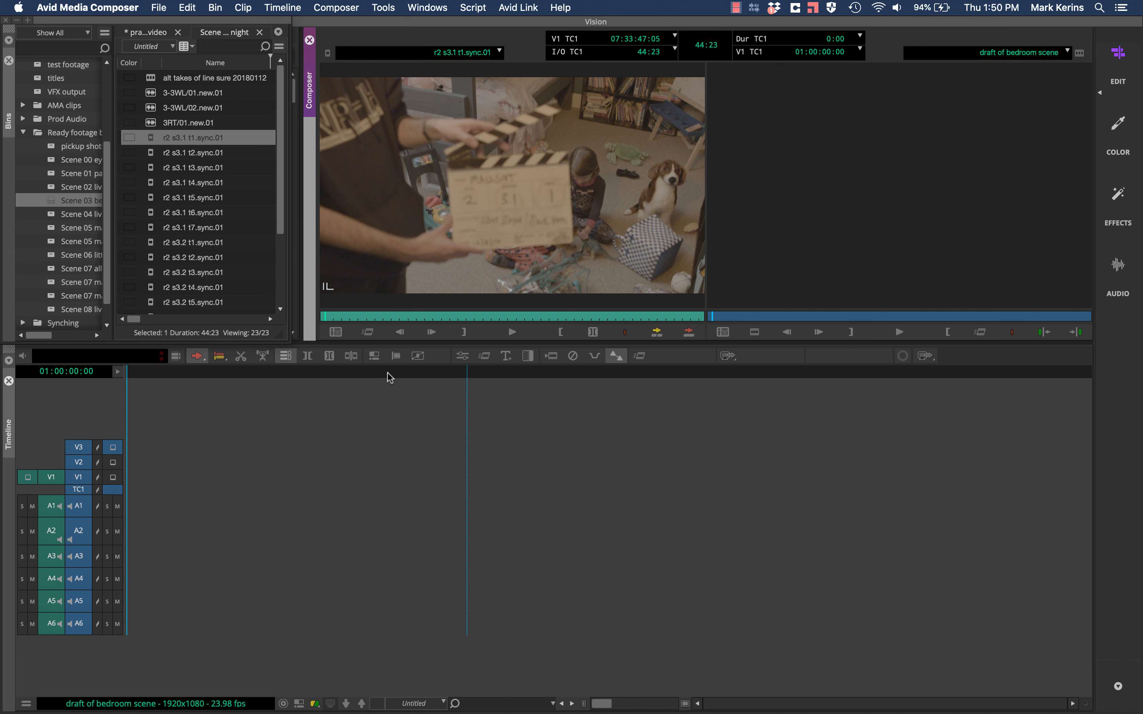
key(l)
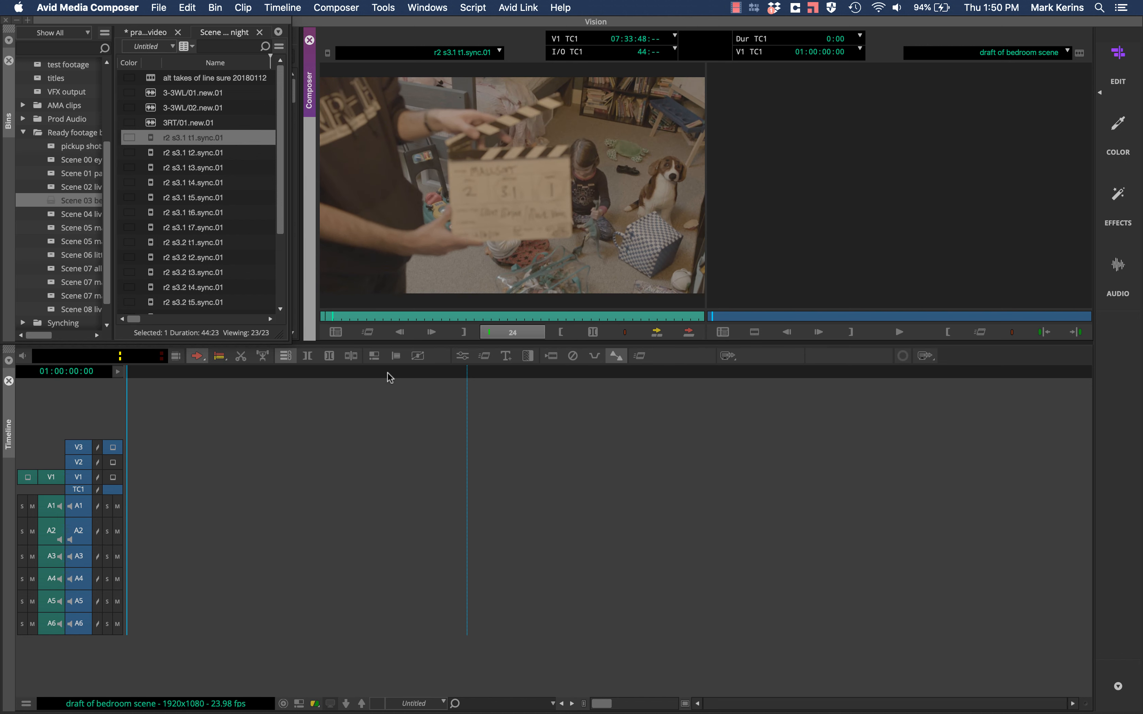
key(j)
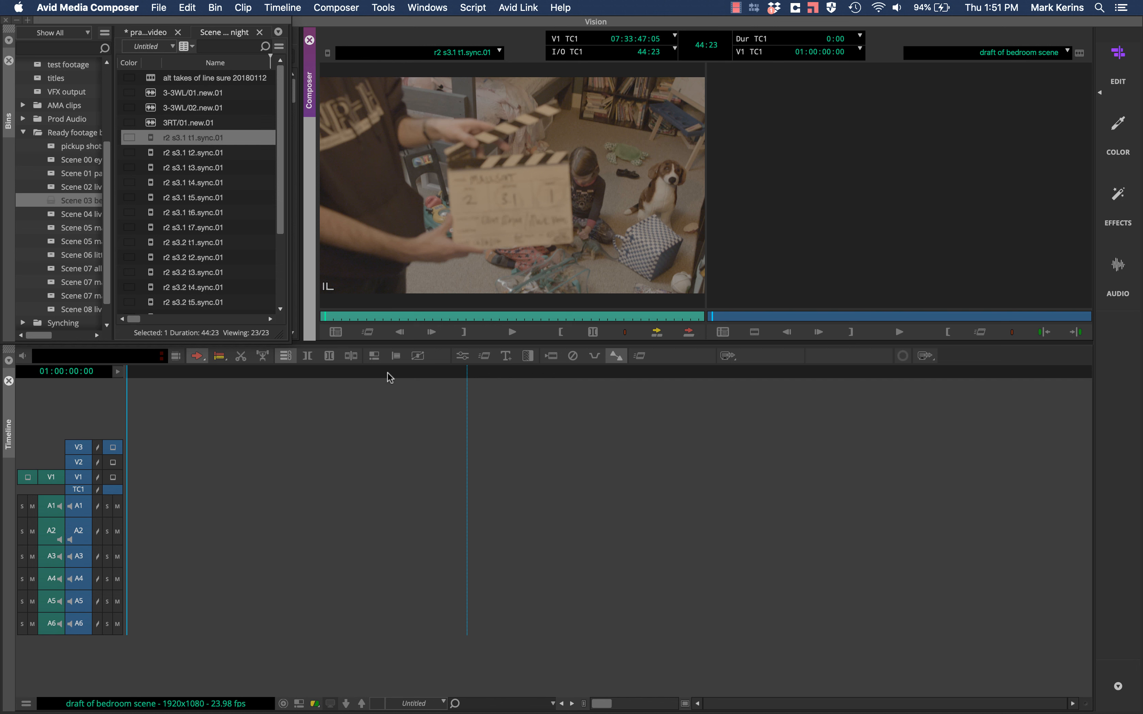
key(space)
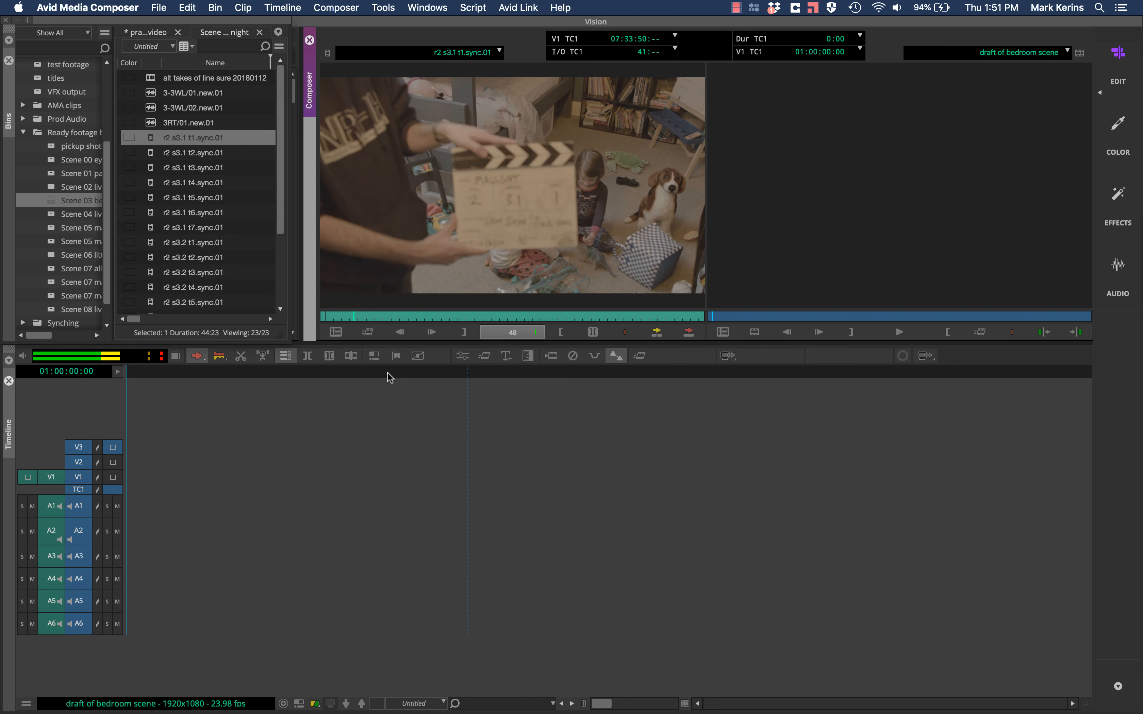
Step: Play r2 s3.1 t1.sync.01, marking an in point during the take and an out point at about 07:34:28
key(space)
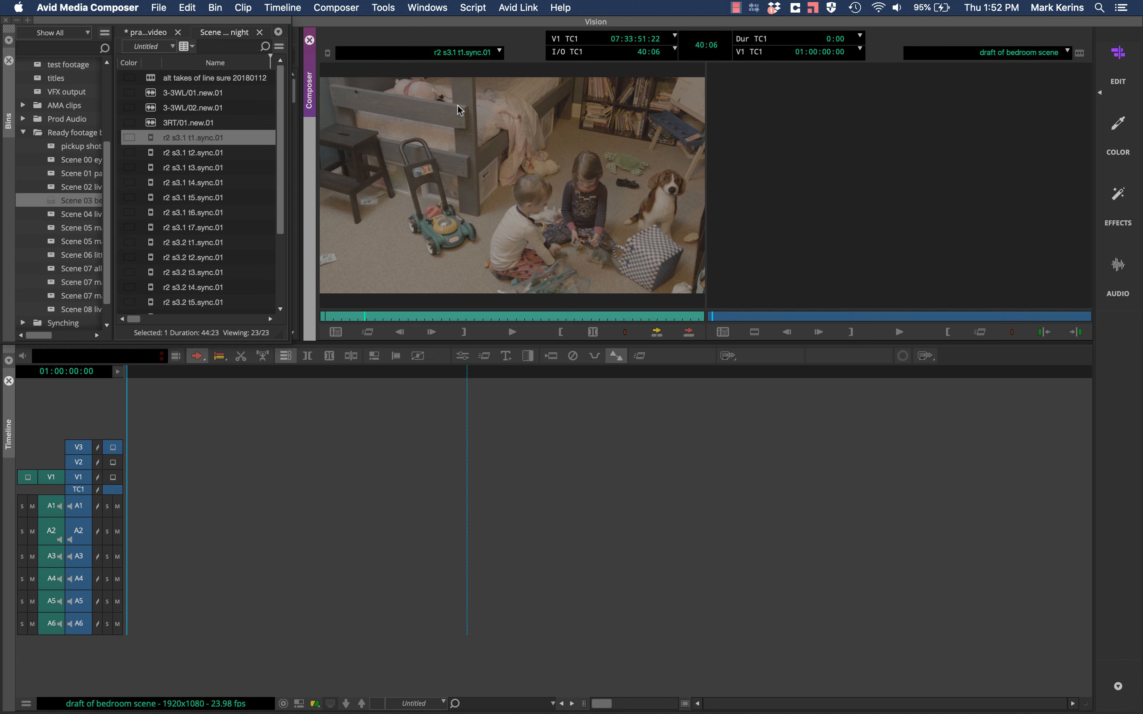
key(space)
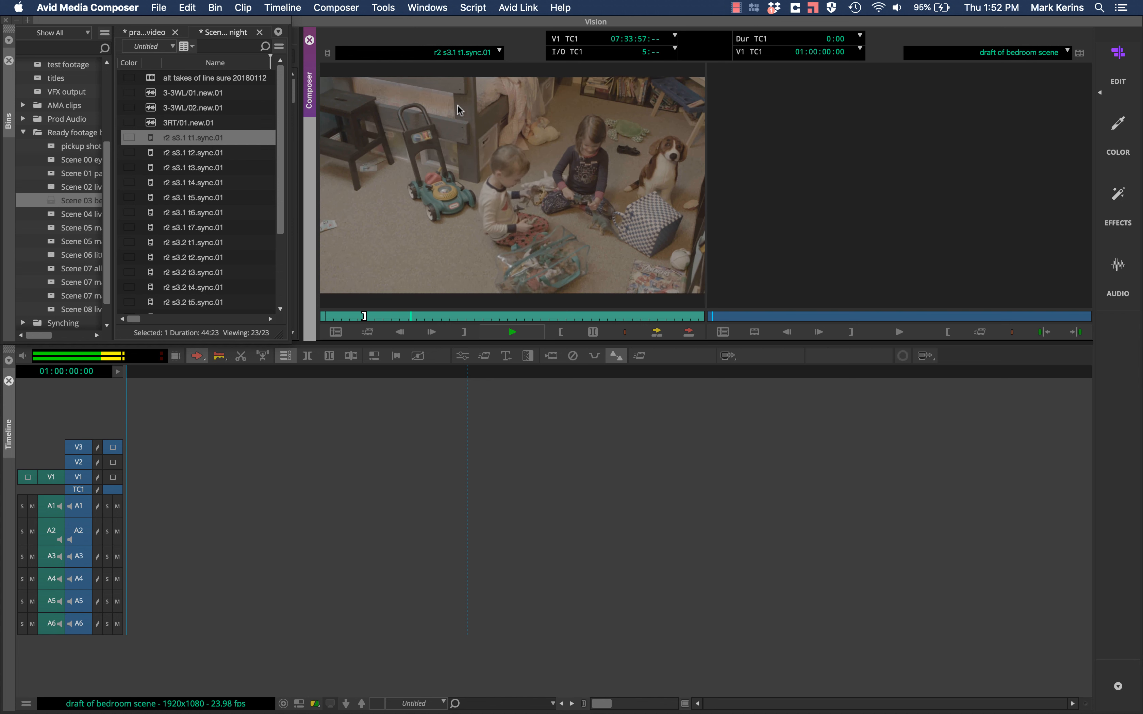
key(space)
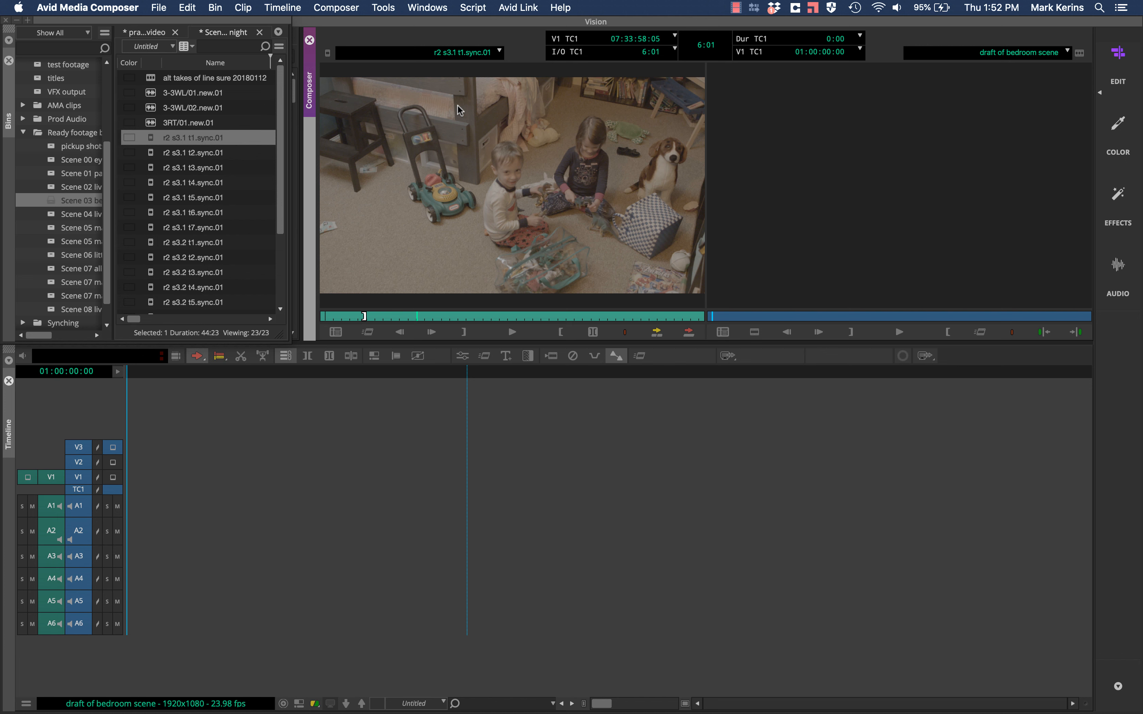
key(space)
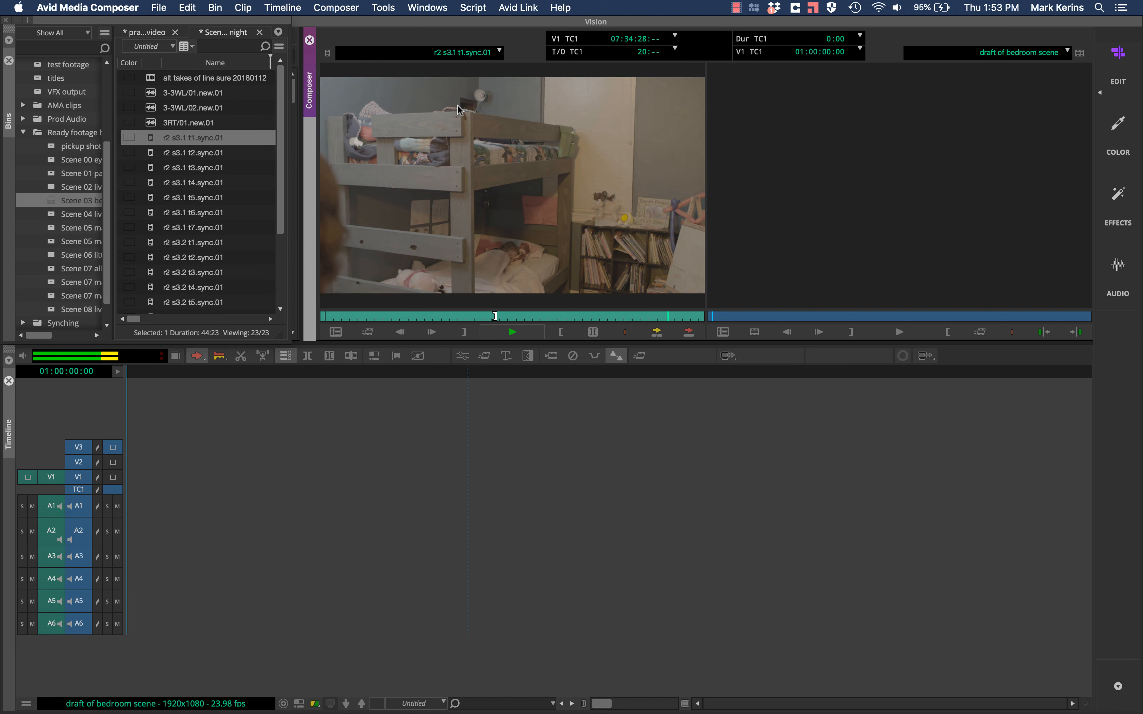
key(o)
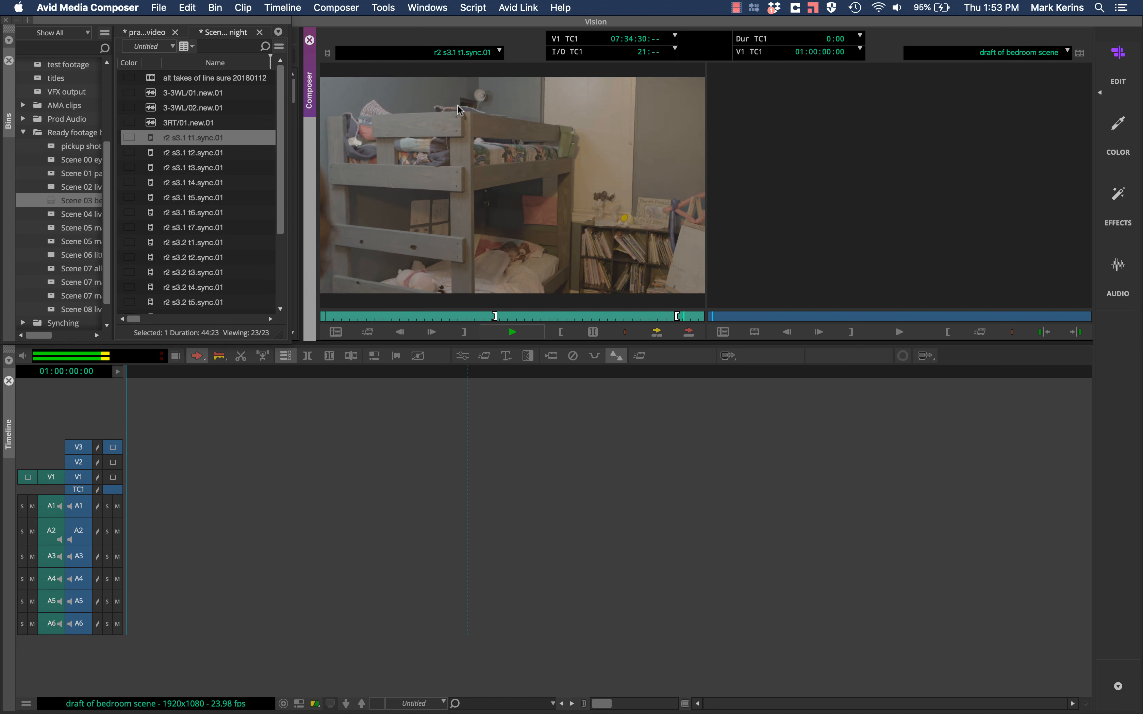
key(space)
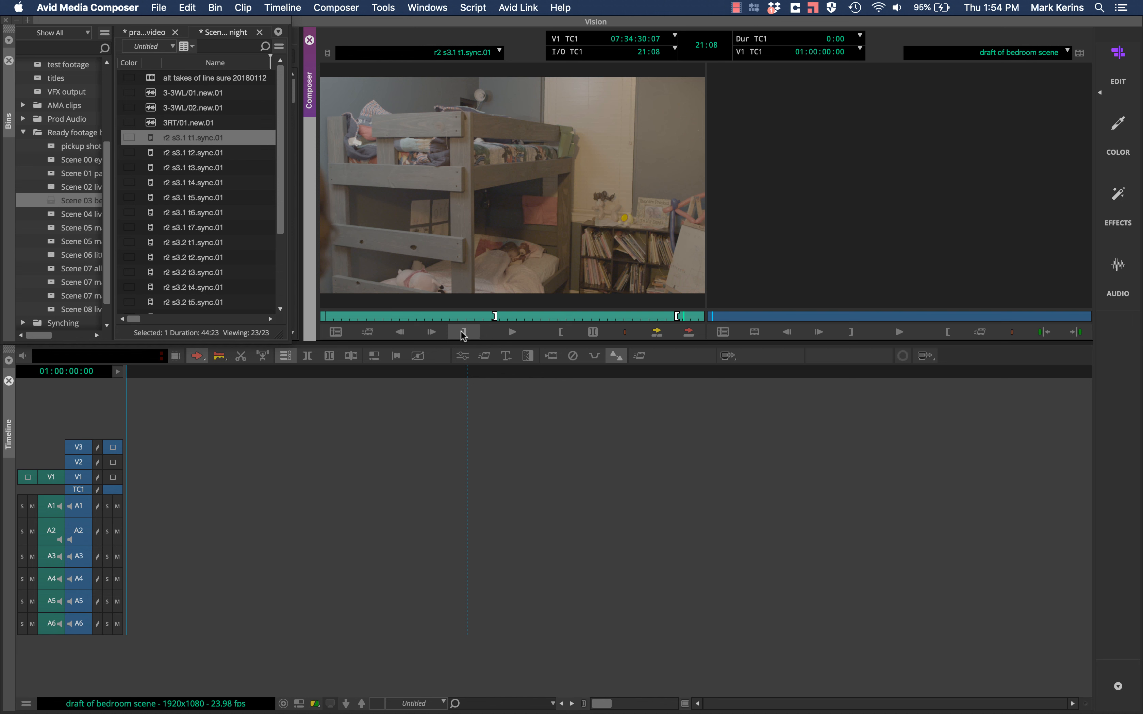
Step: Load r2 s3.1 t2.sync.01 into the source monitor, skim through it, and return to its start
key(super+9)
key(Down)
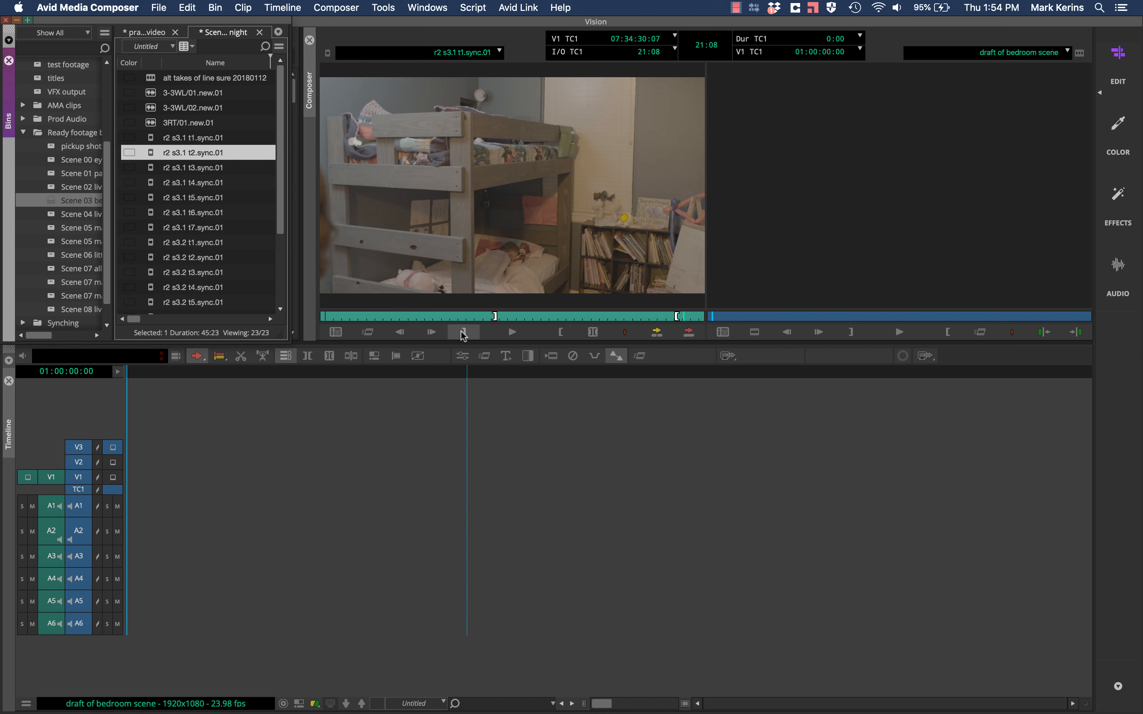
key(Return)
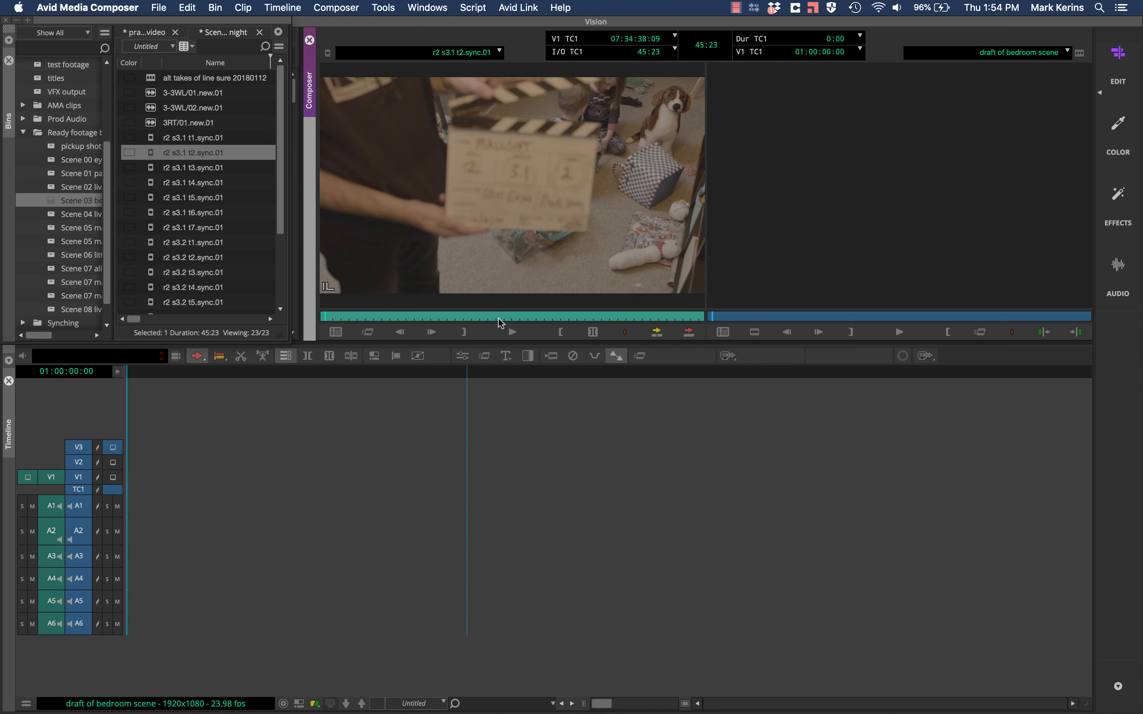
drag(523, 312, 583, 308)
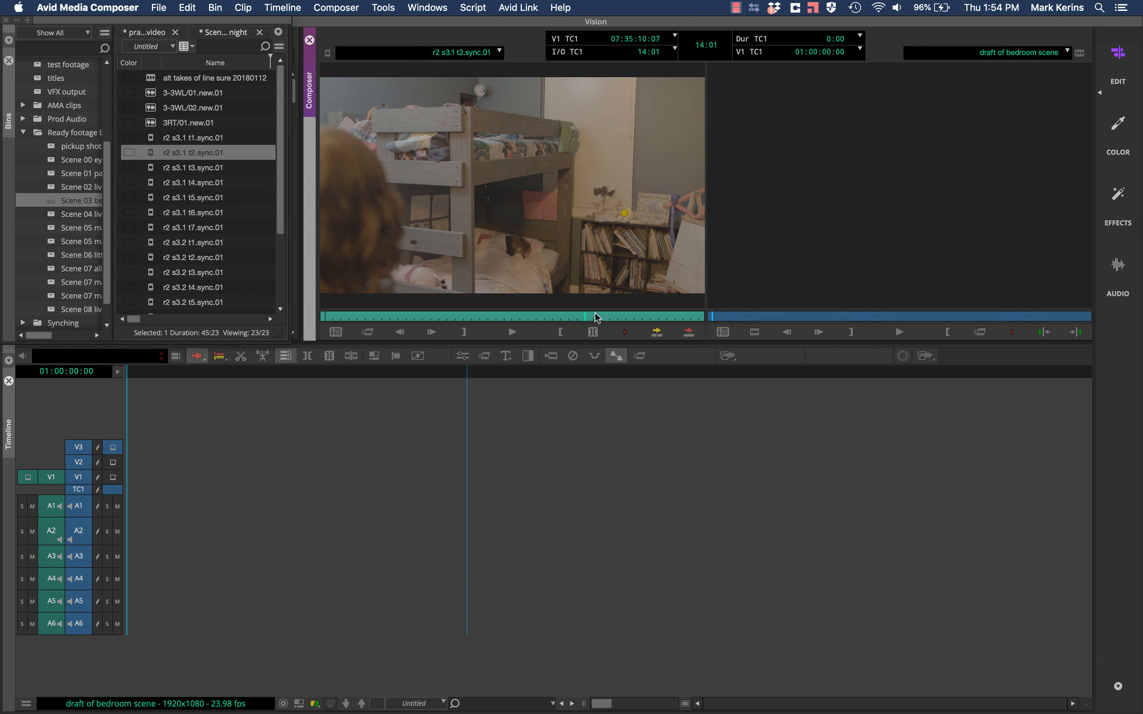
key(Home)
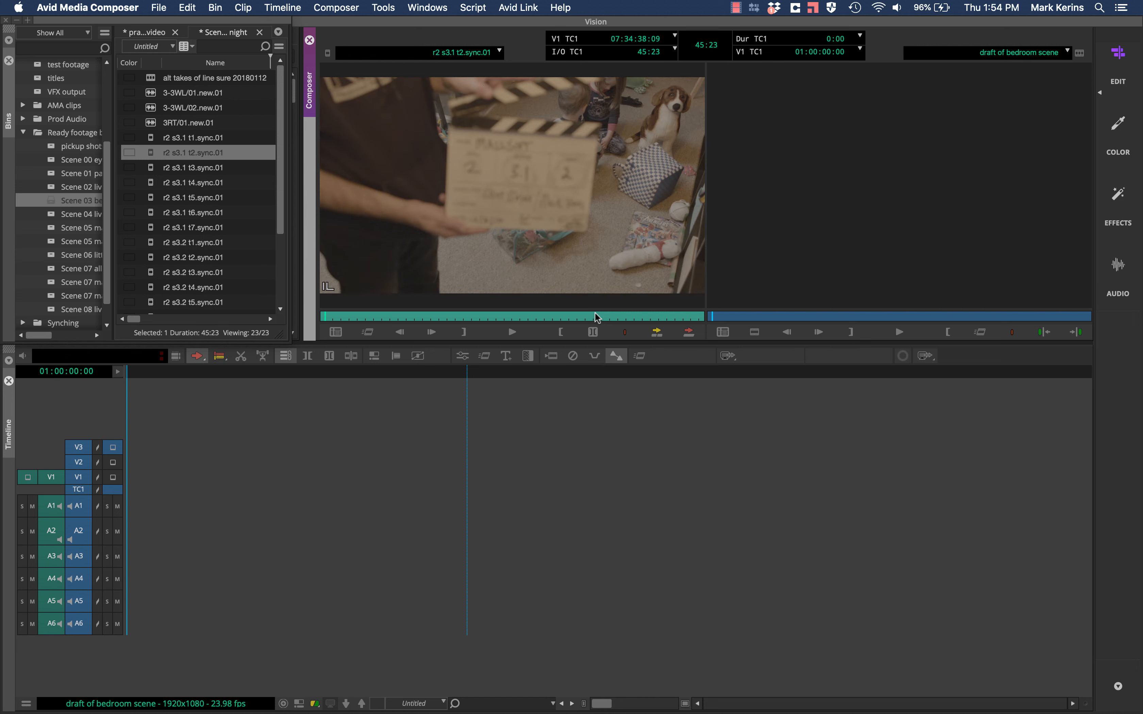
Step: Play r2 s3.1 t2.sync.01, marking an in point at about 07:34:50 and an out point at about 07:35:20
key(l)
key(l)
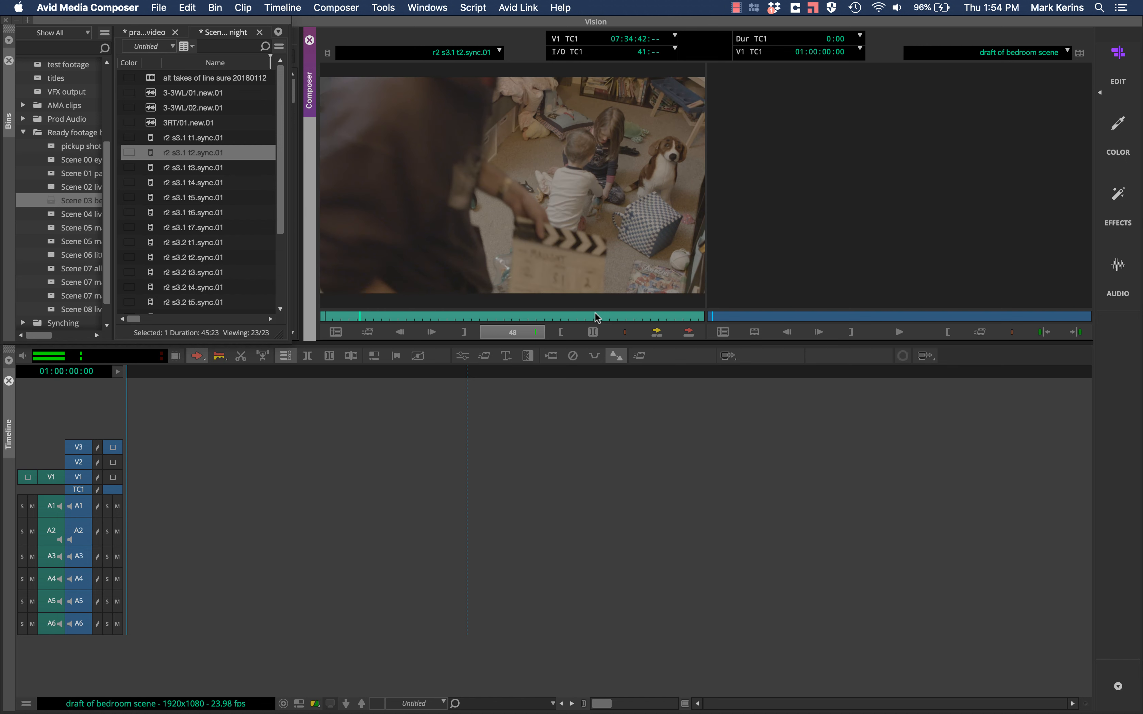
key(space)
key(i)
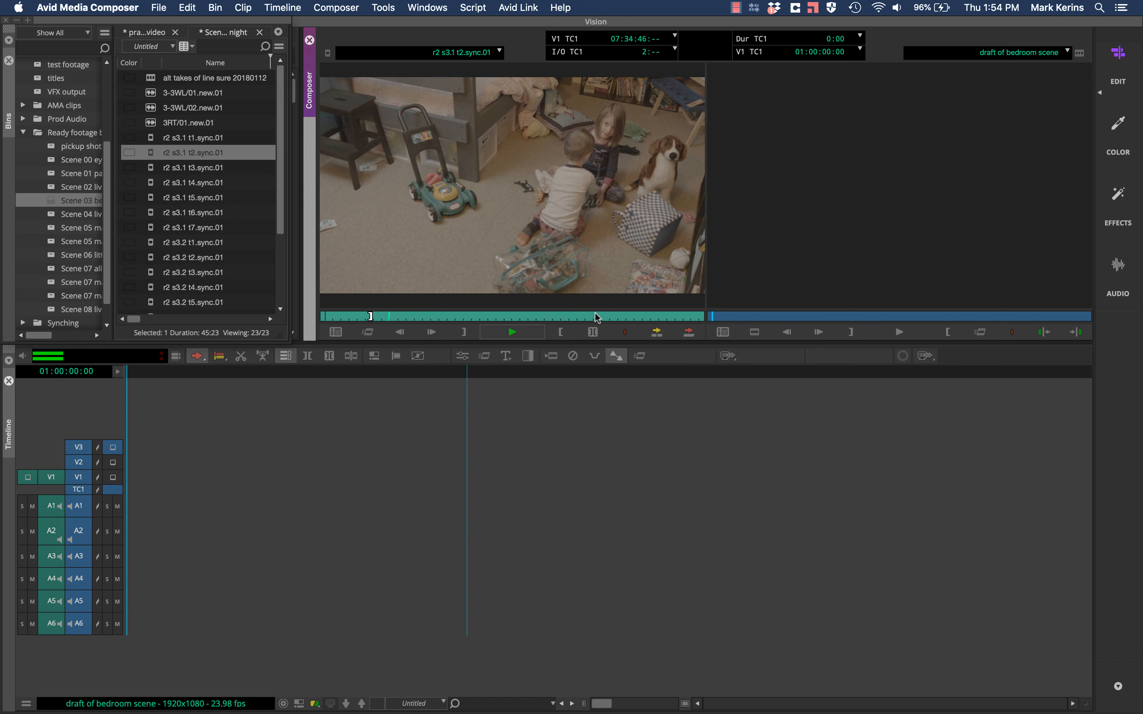
key(i)
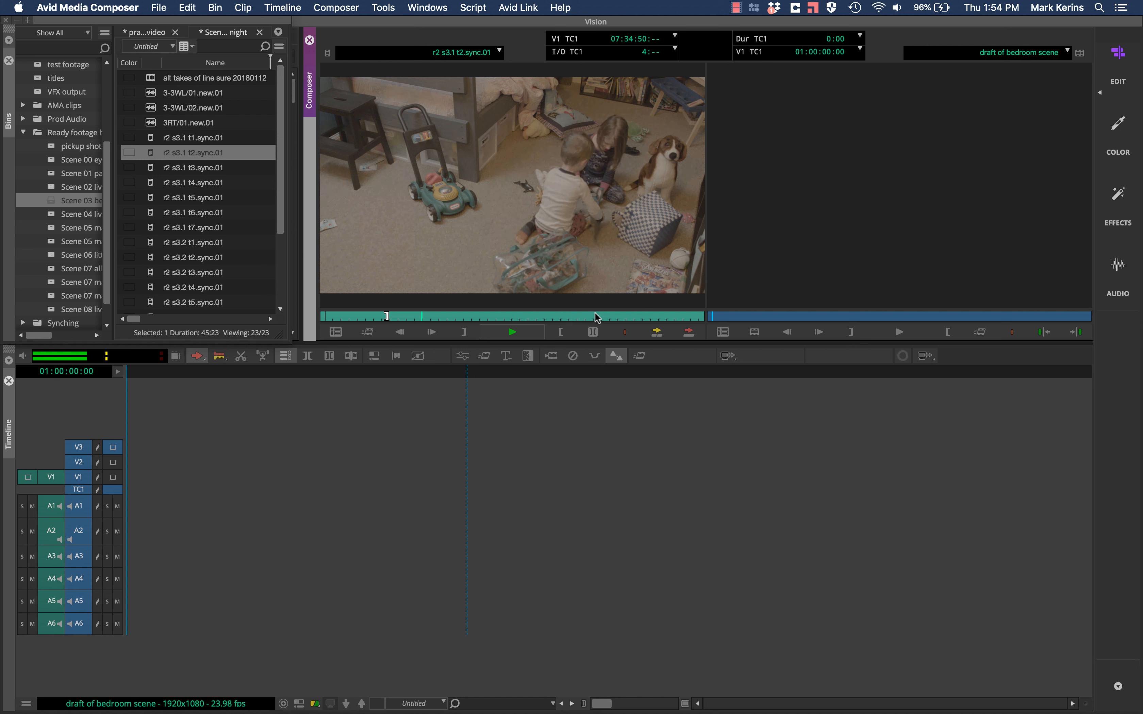
key(i)
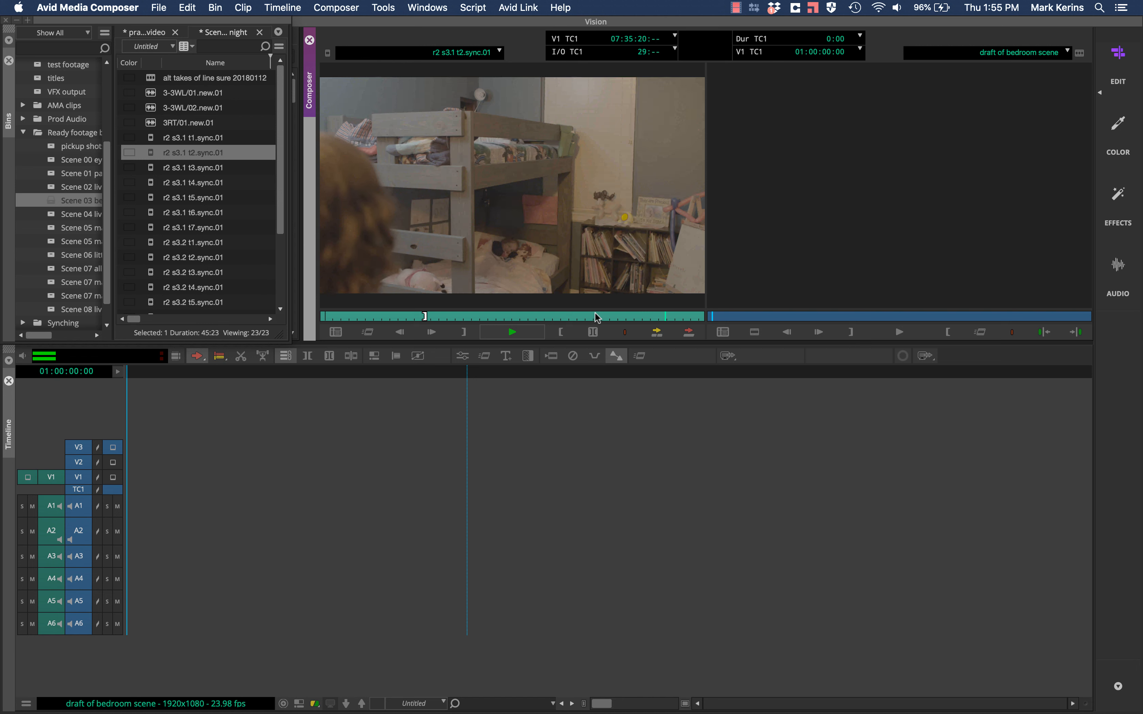
key(i)
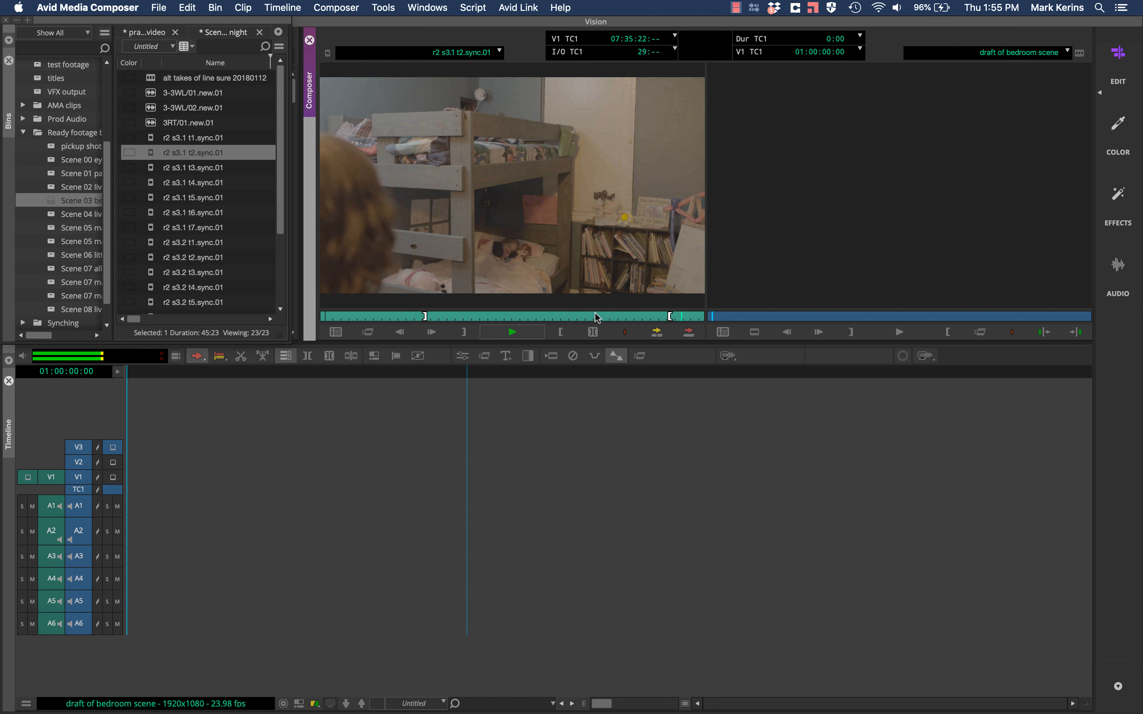
key(space)
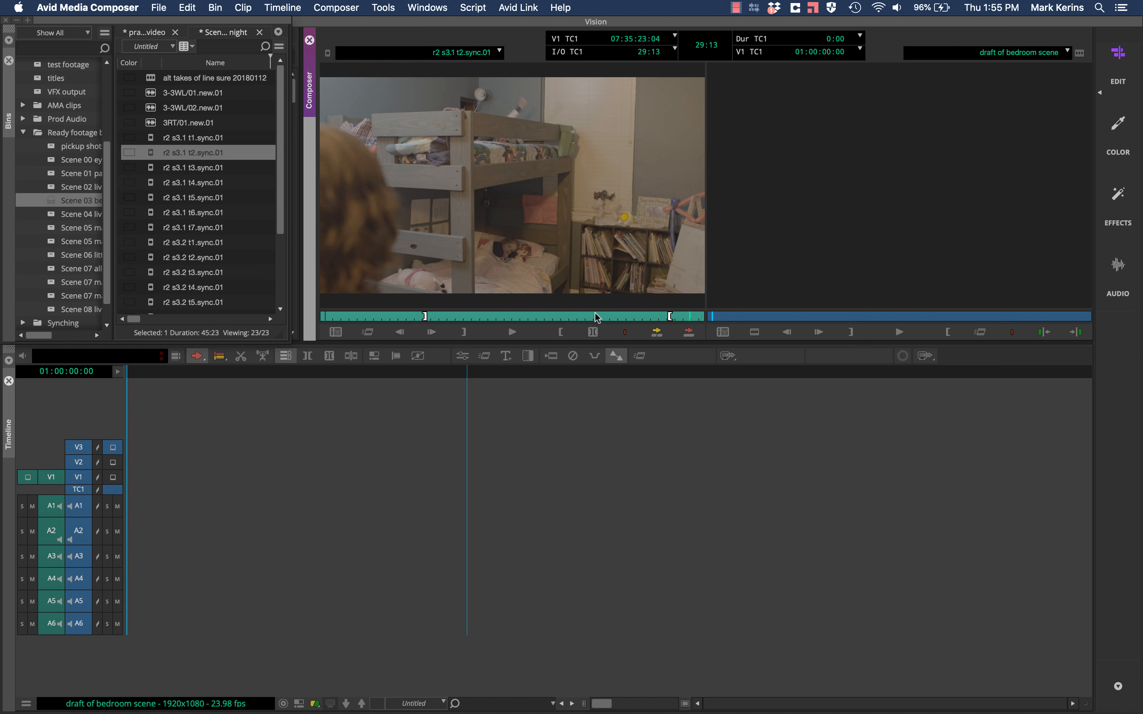
Step: Load r2 s3.1 t3.sync.01 into the source monitor, play past the slate, and mark an in point at about 07:35:38
key(Down)
key(Return)
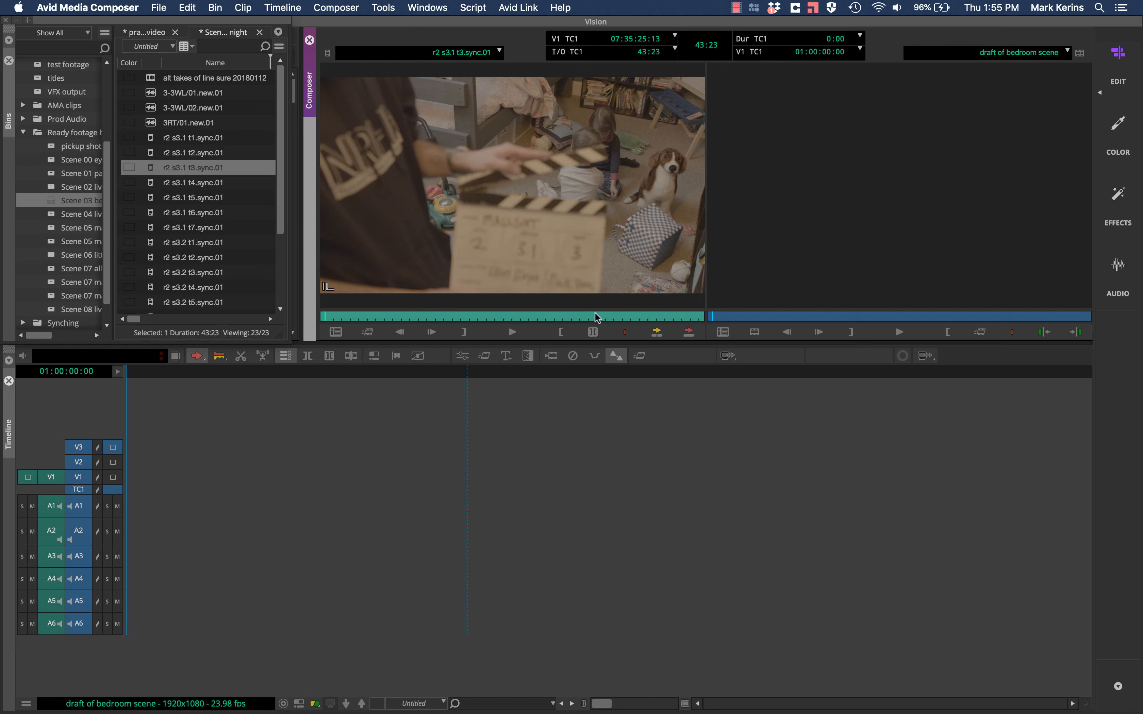
key(space)
key(l)
key(l)
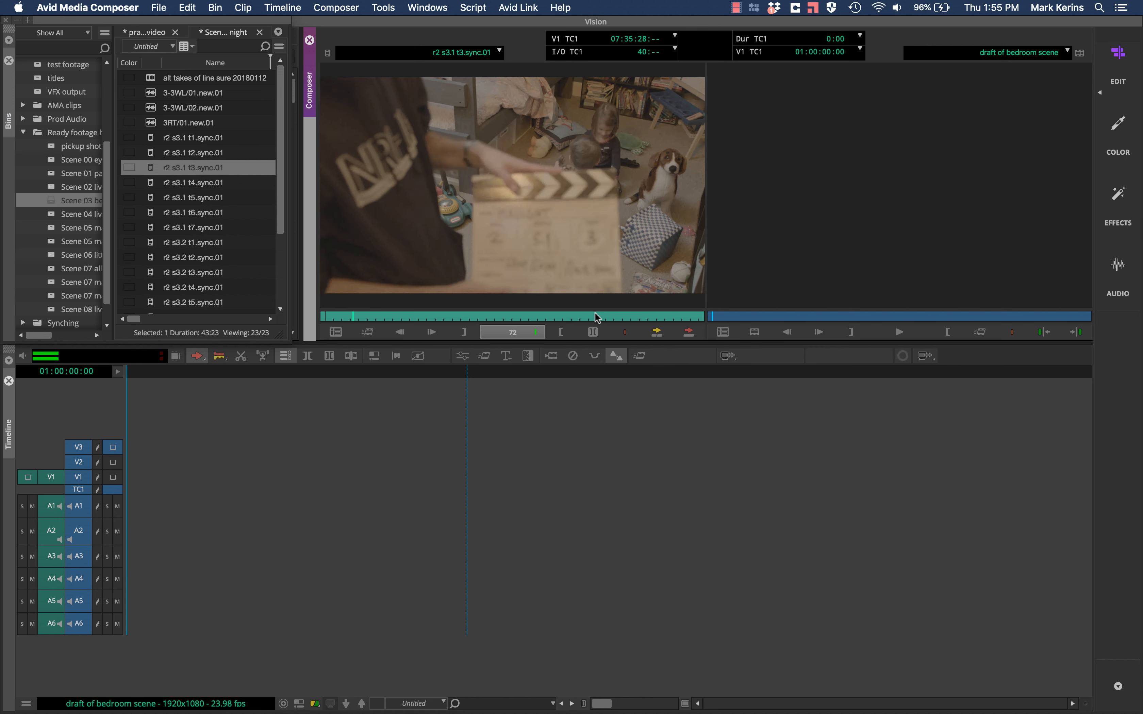
key(k)
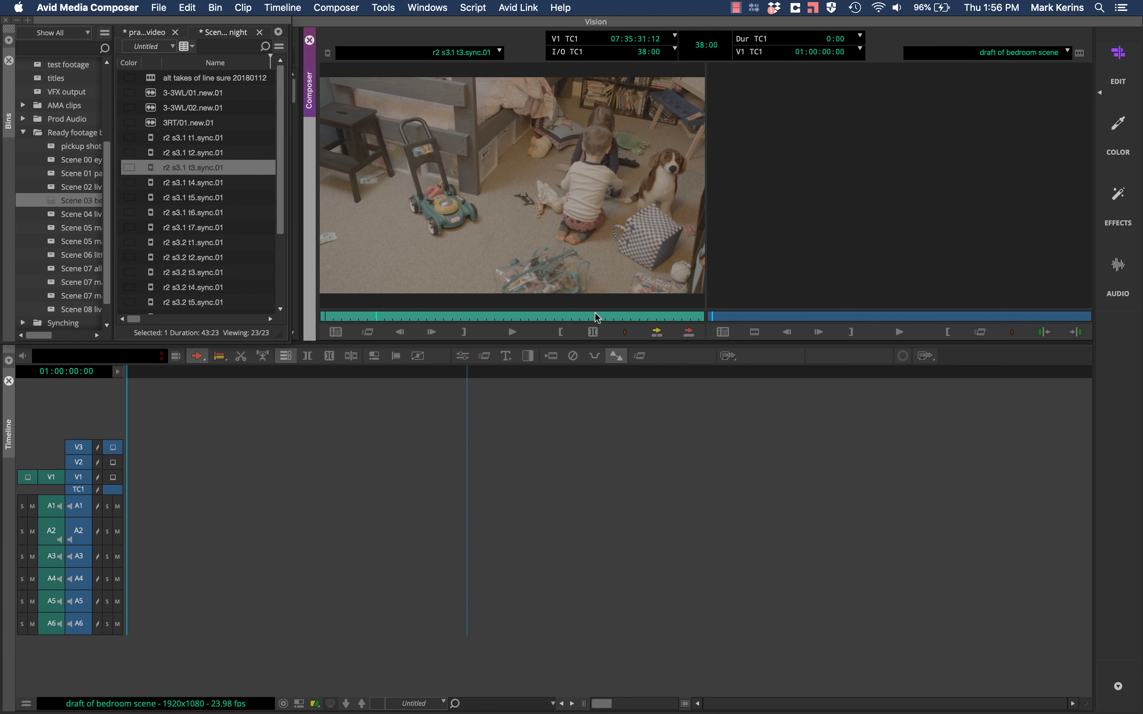
key(l)
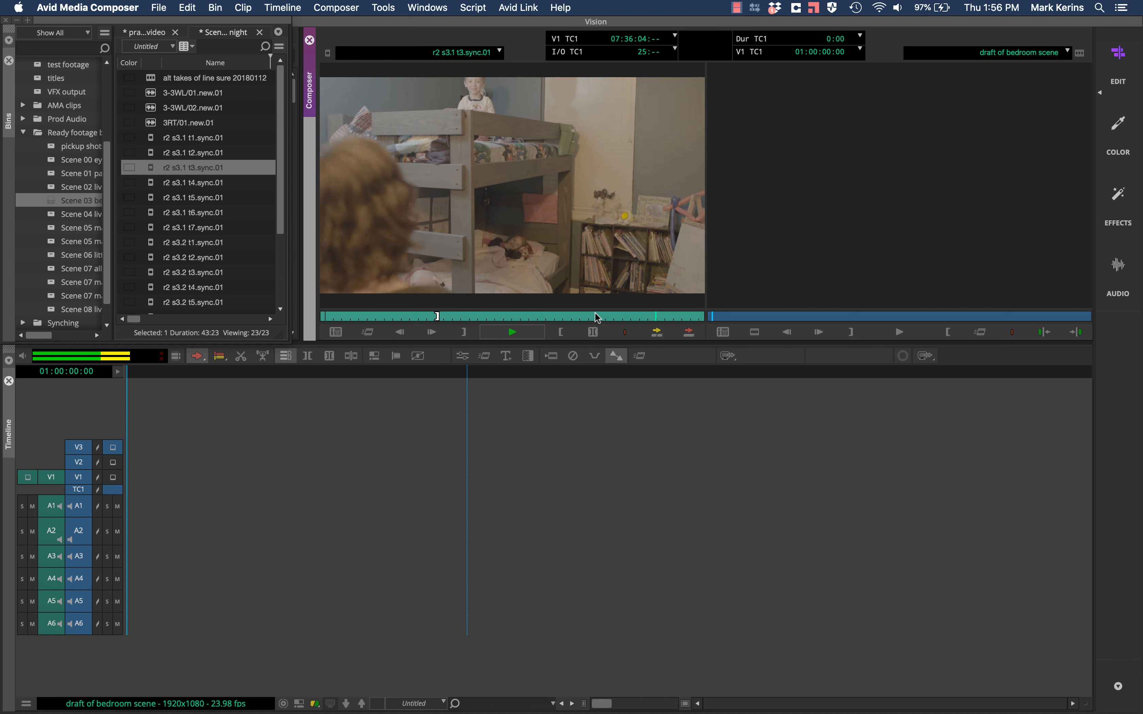
Step: Shuttle back through r2 s3.1 t3.sync.01, replay the action, and mark an out point at about 07:35:46
key(j)
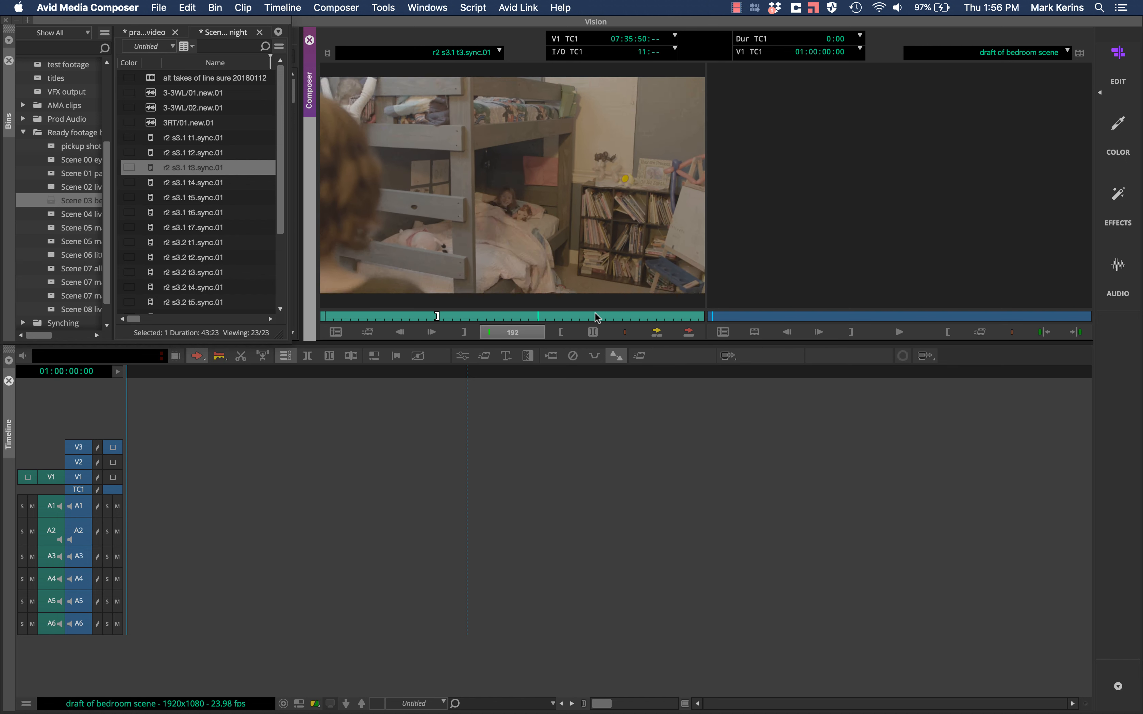
key(l)
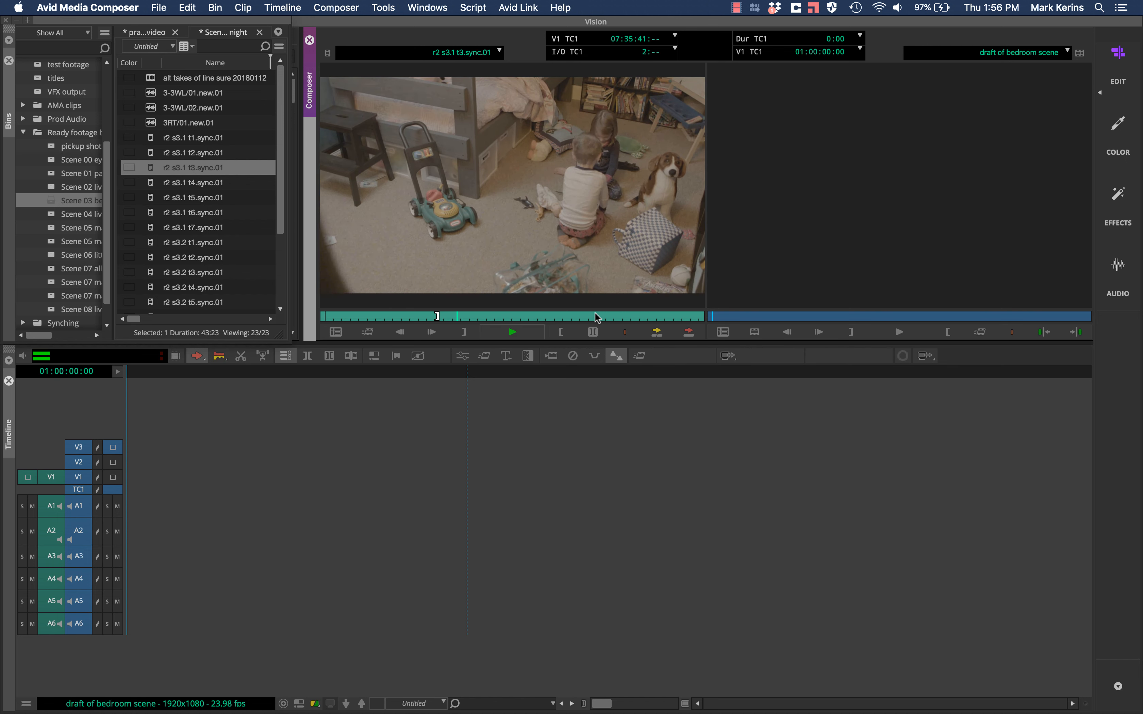
key(k)
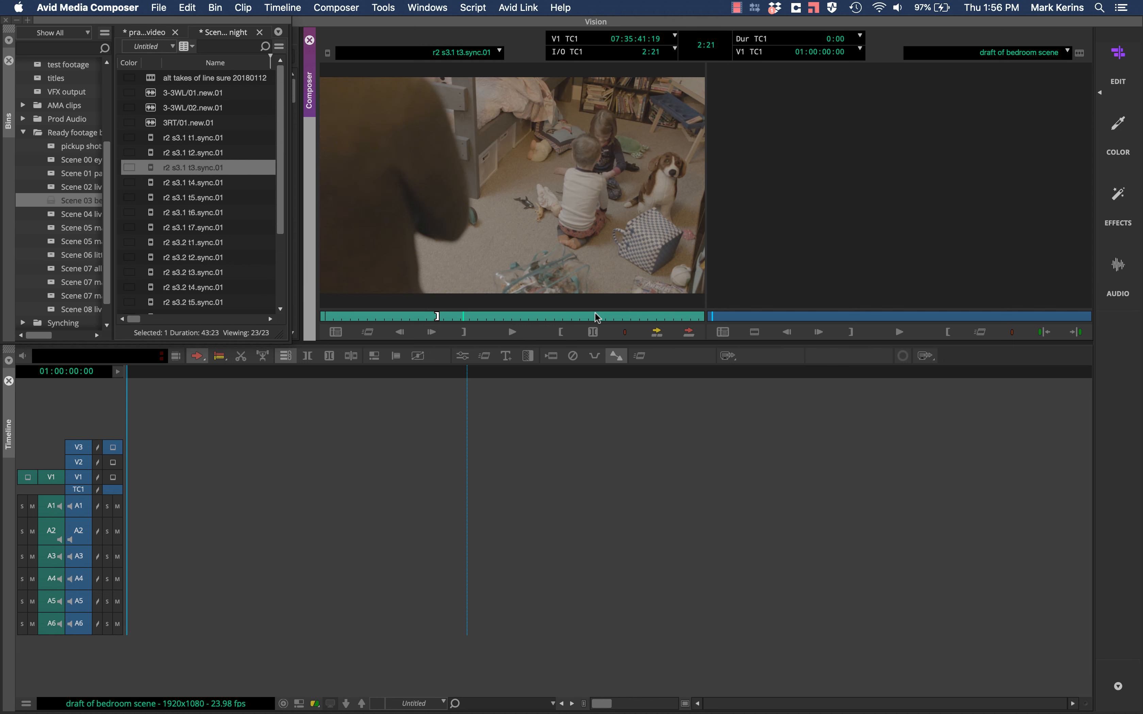
key(l)
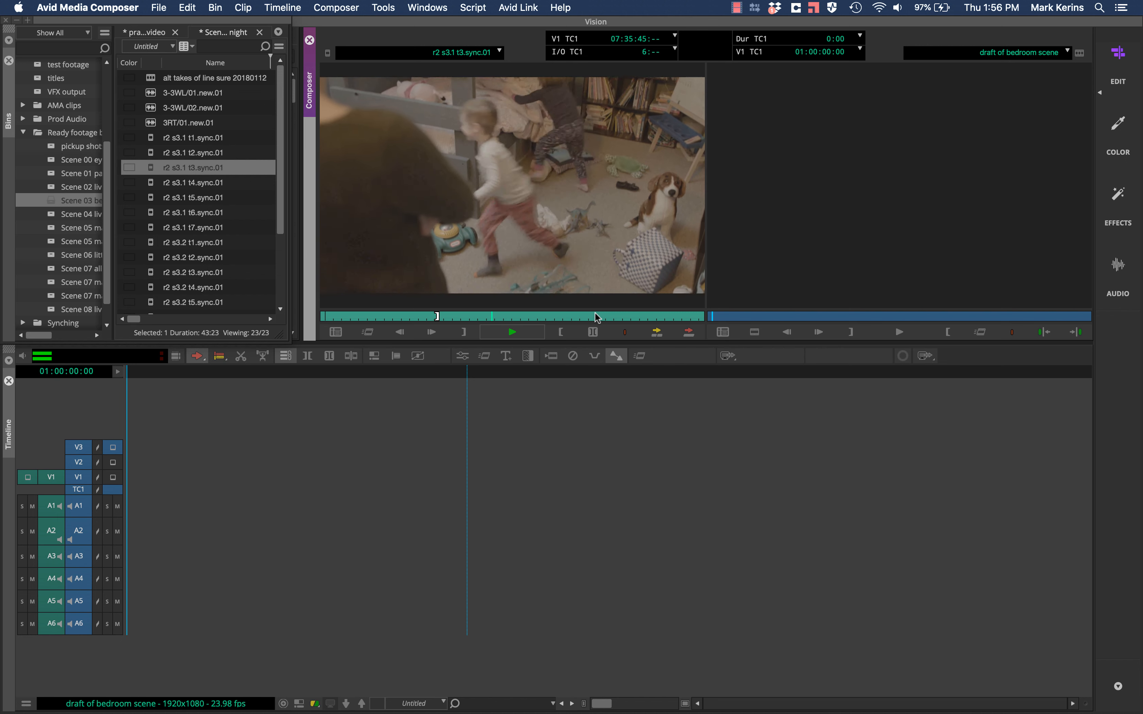
key(k)
key(o)
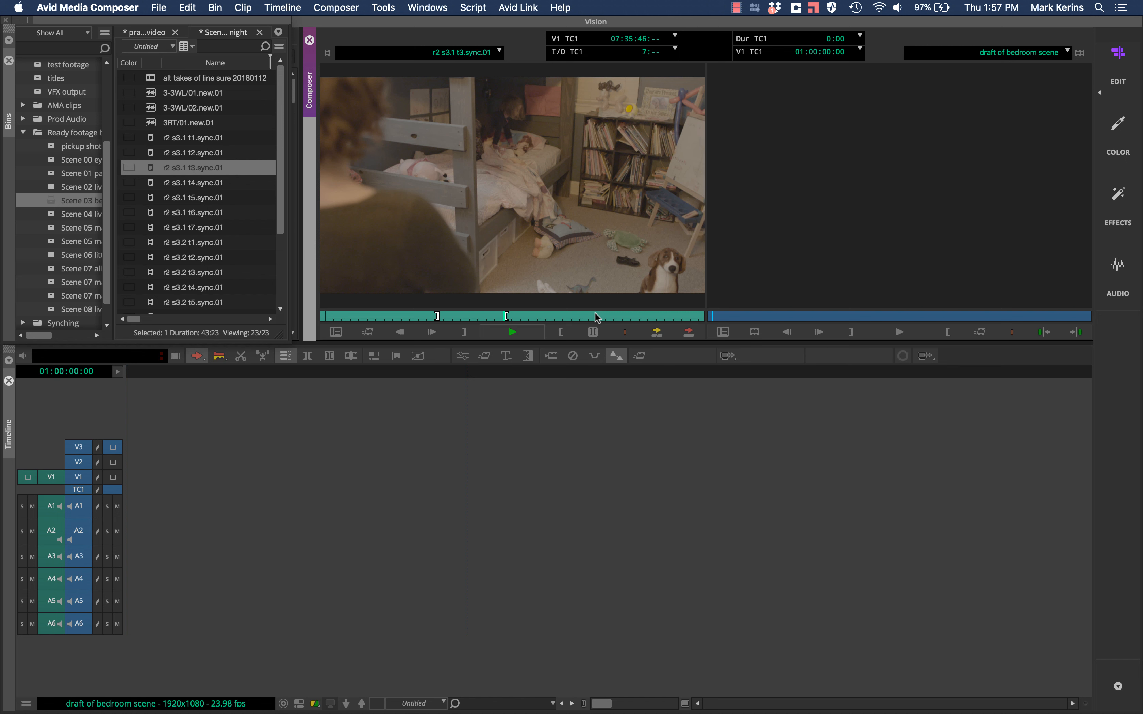
Step: Review the footage of r2 s3.1 t3.sync.01 around and beyond its out point, then stop playback
key(space)
key(space)
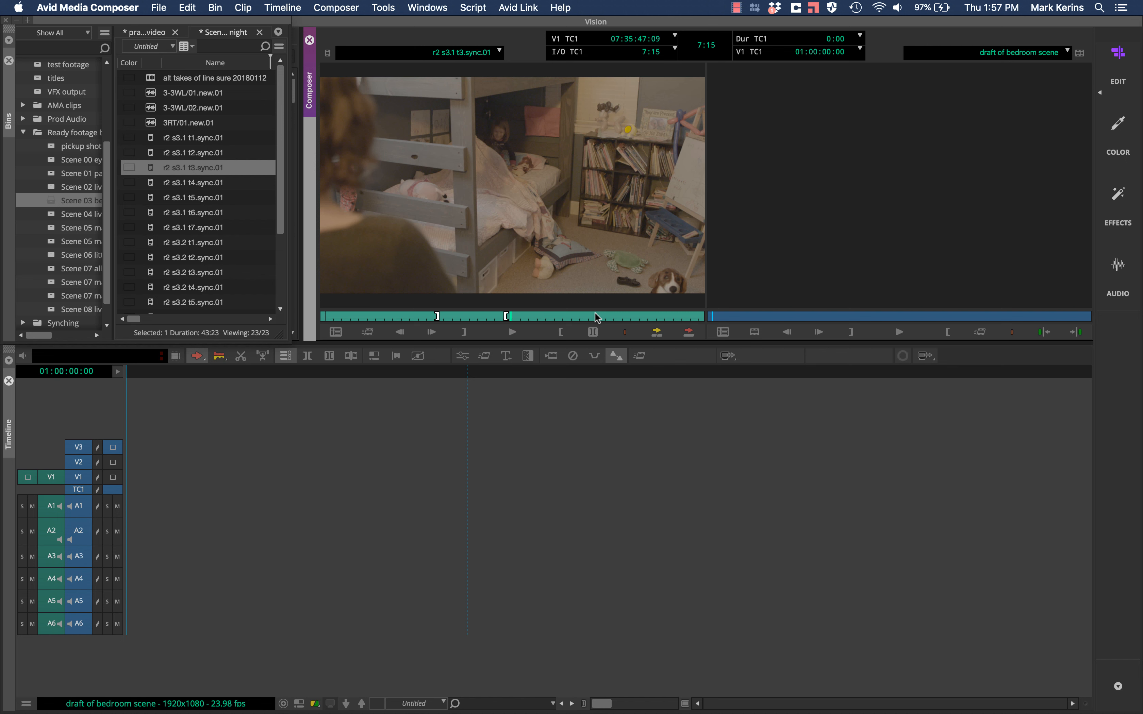
key(j)
key(j)
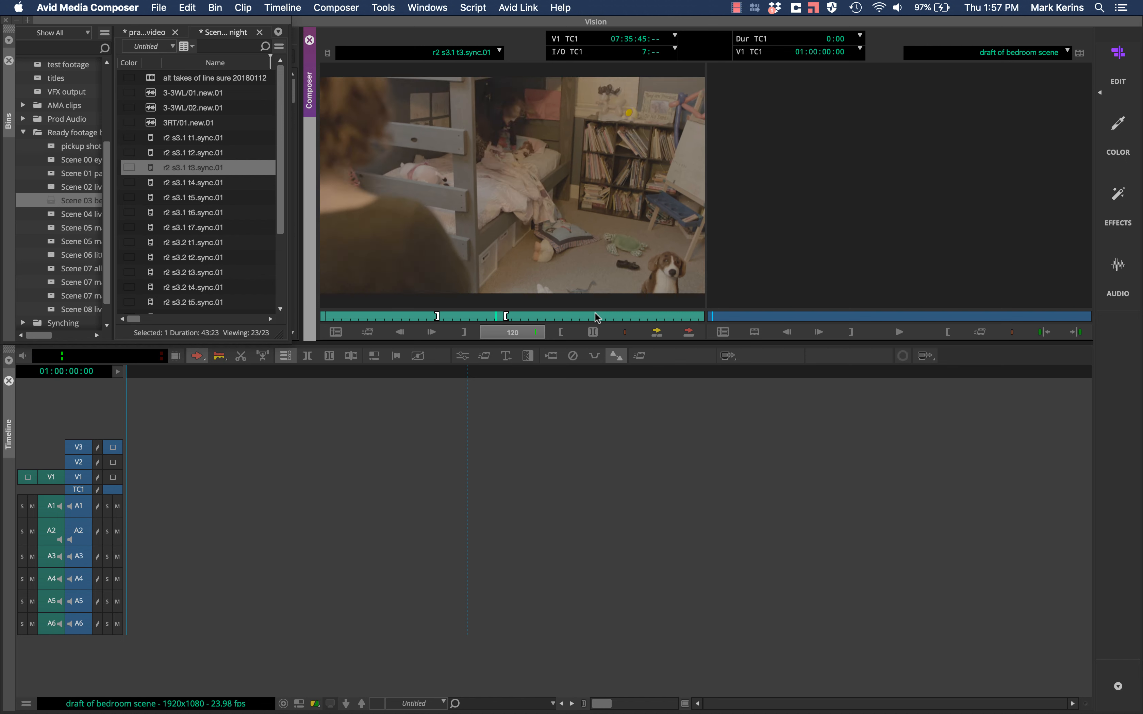
key(k)
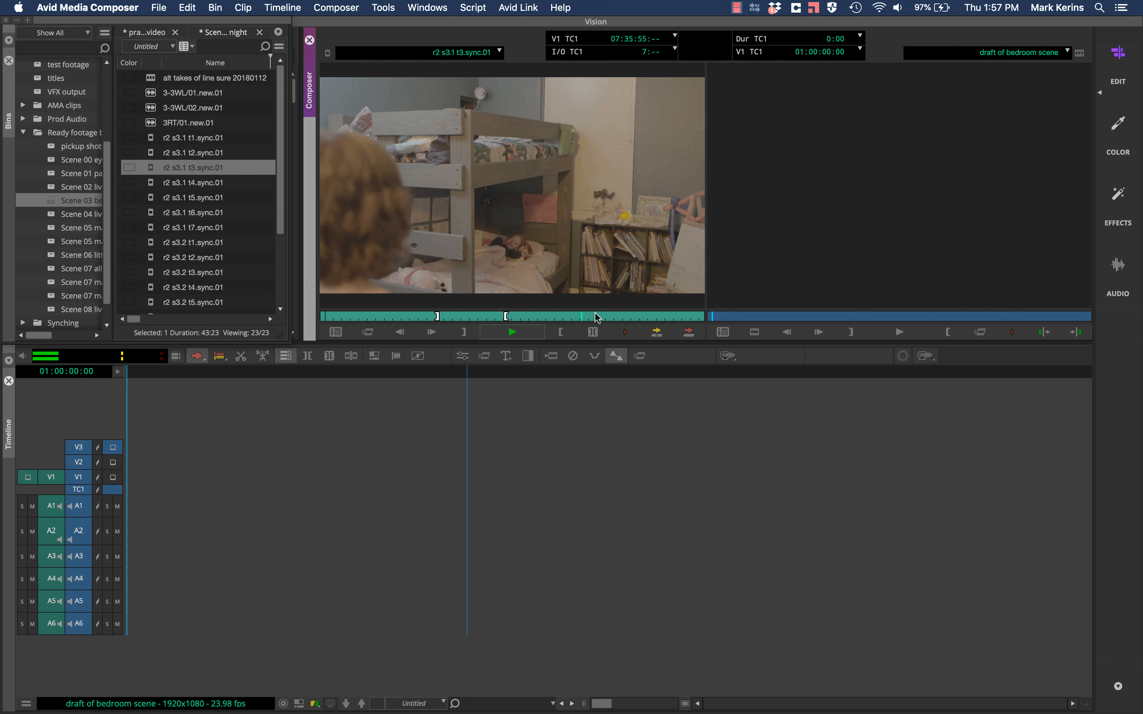
key(space)
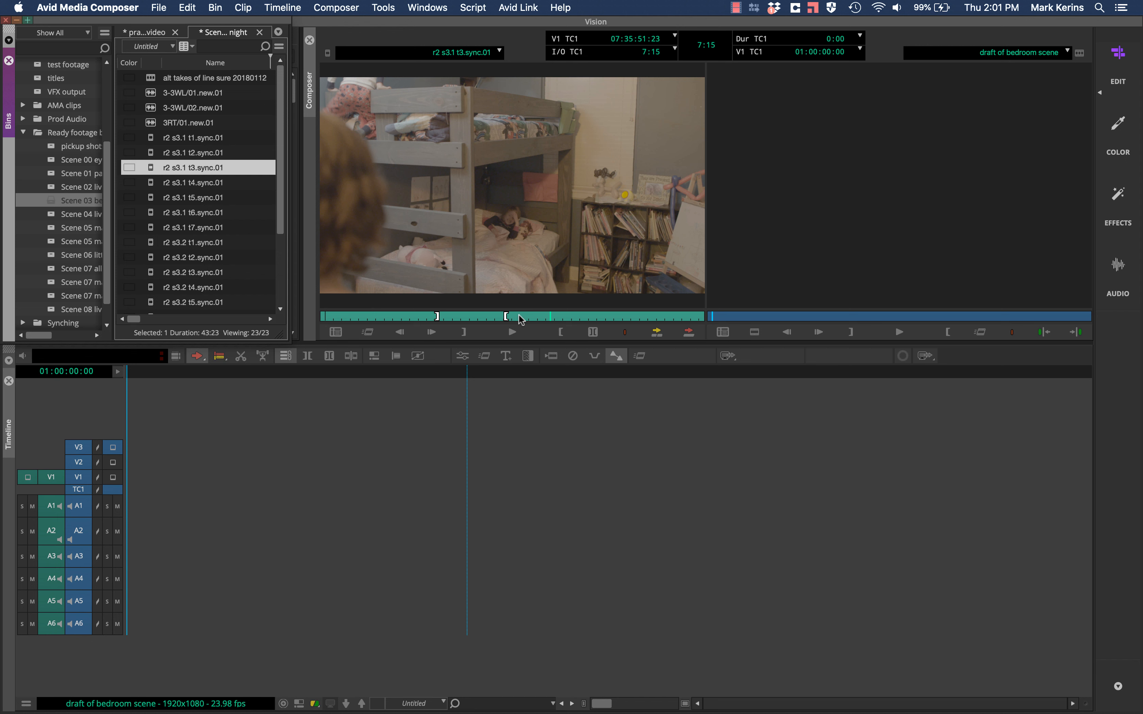
Step: Set the project format's mask margins preset to 2.39:1, apply it, and close the settings
key(super+comma)
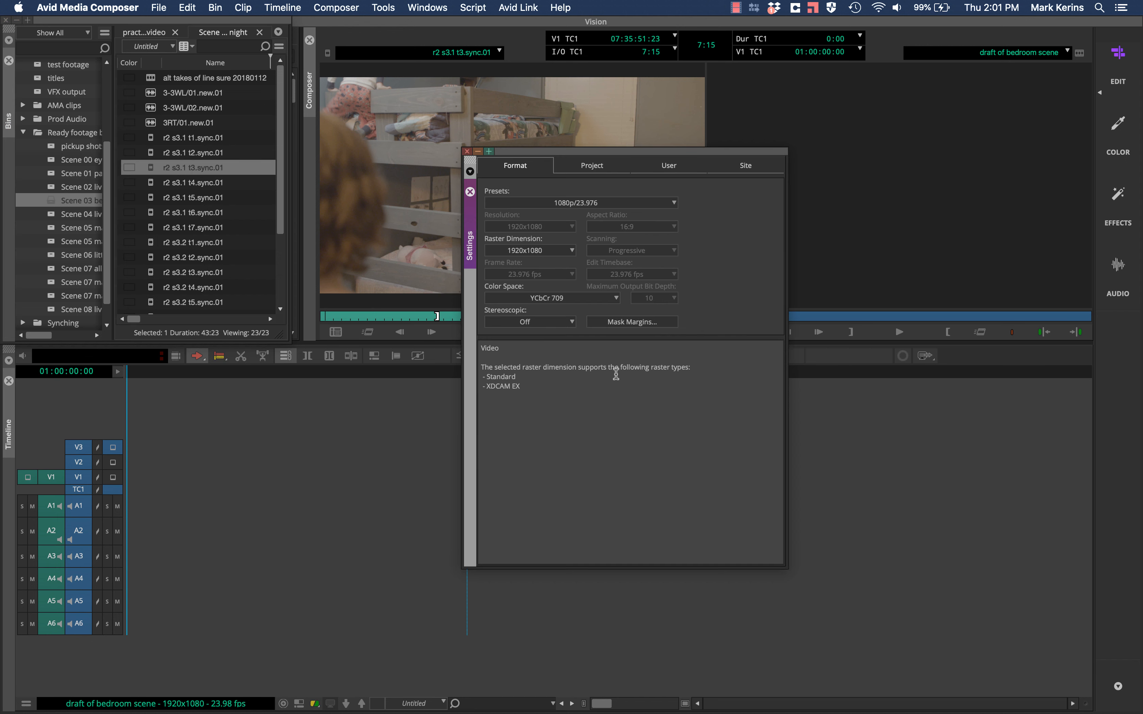
click(637, 321)
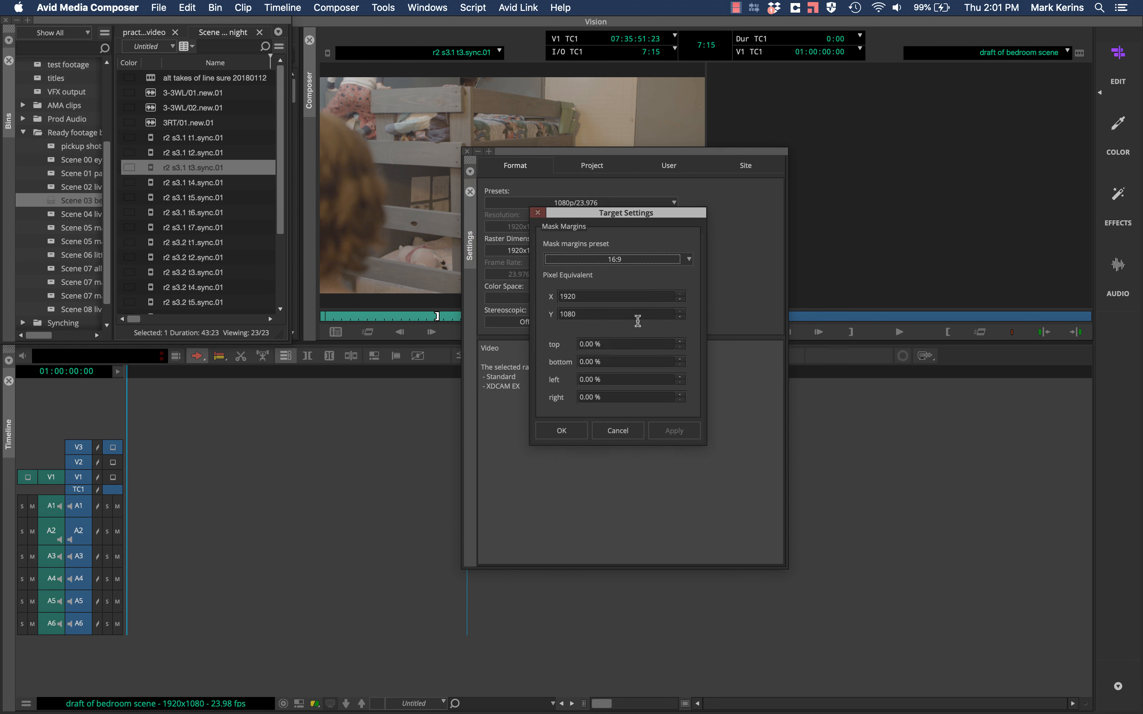
click(623, 259)
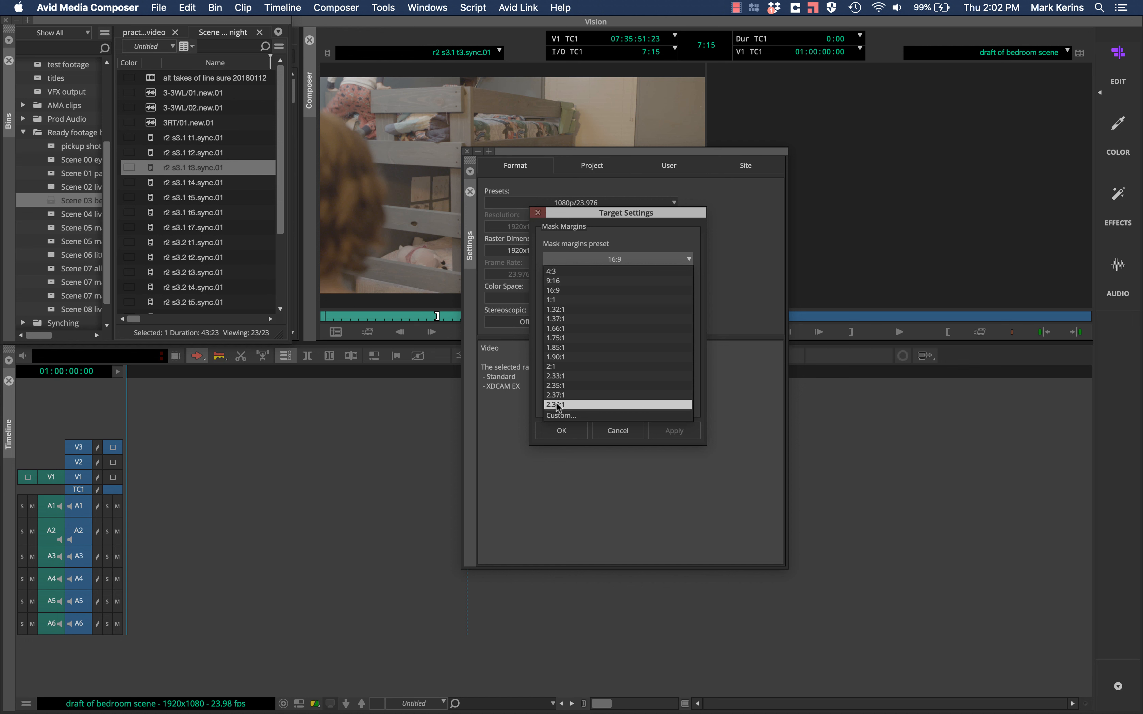
click(579, 404)
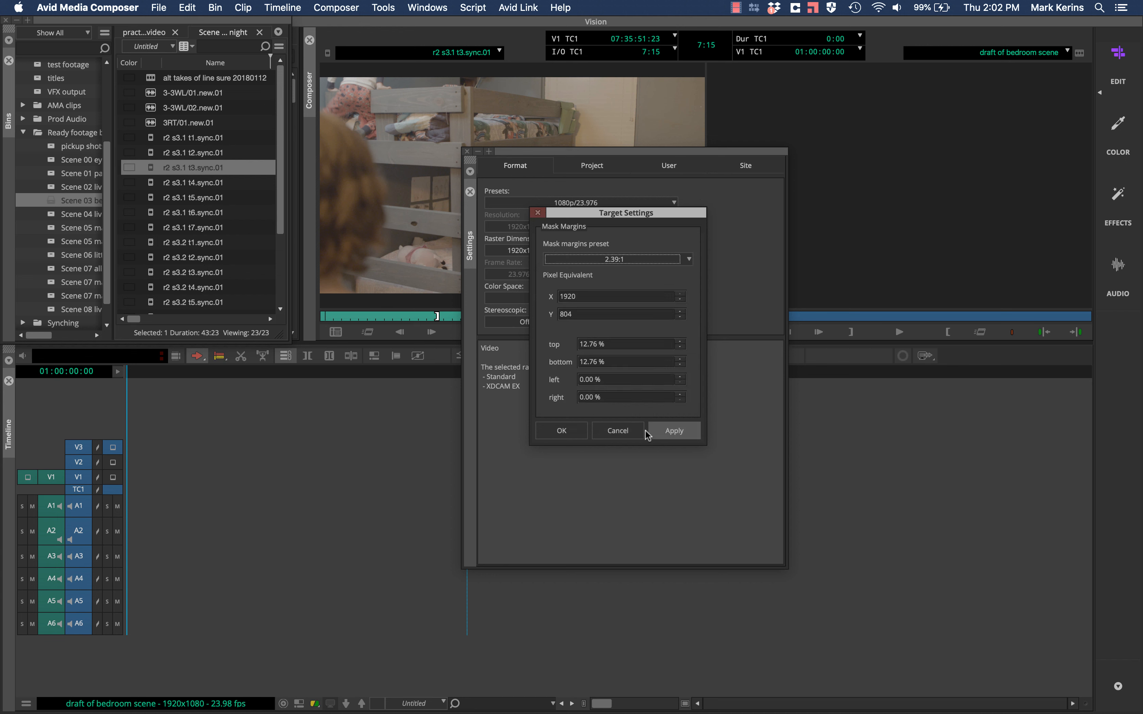
click(672, 430)
click(570, 438)
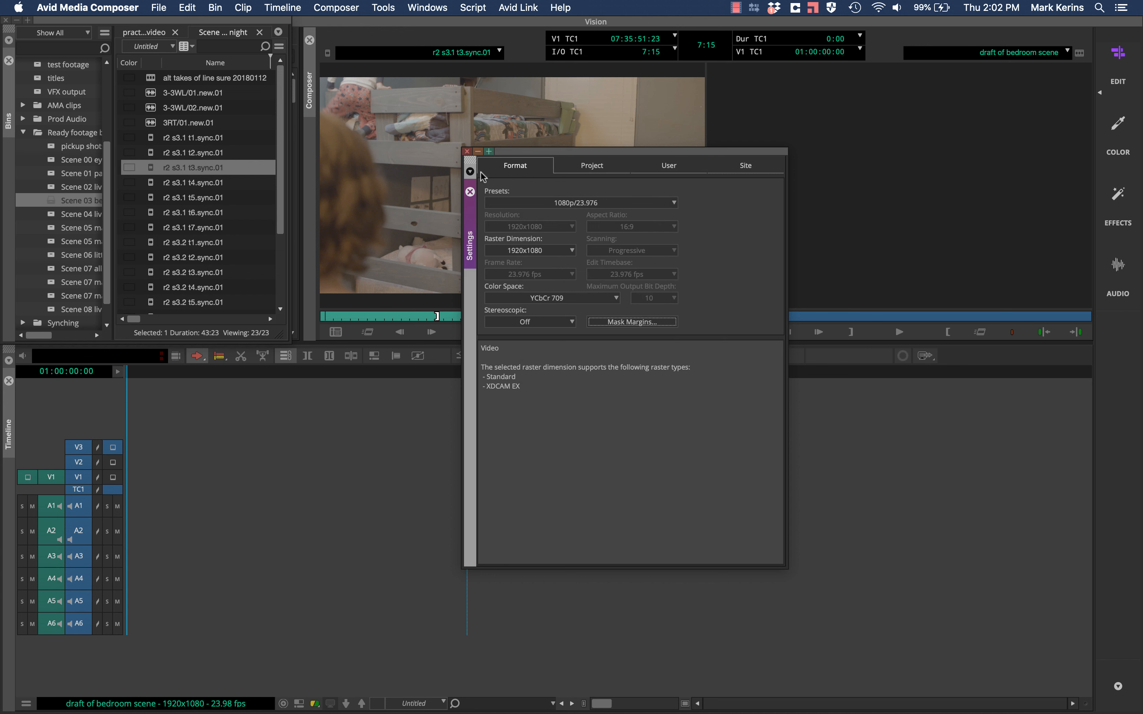
click(467, 152)
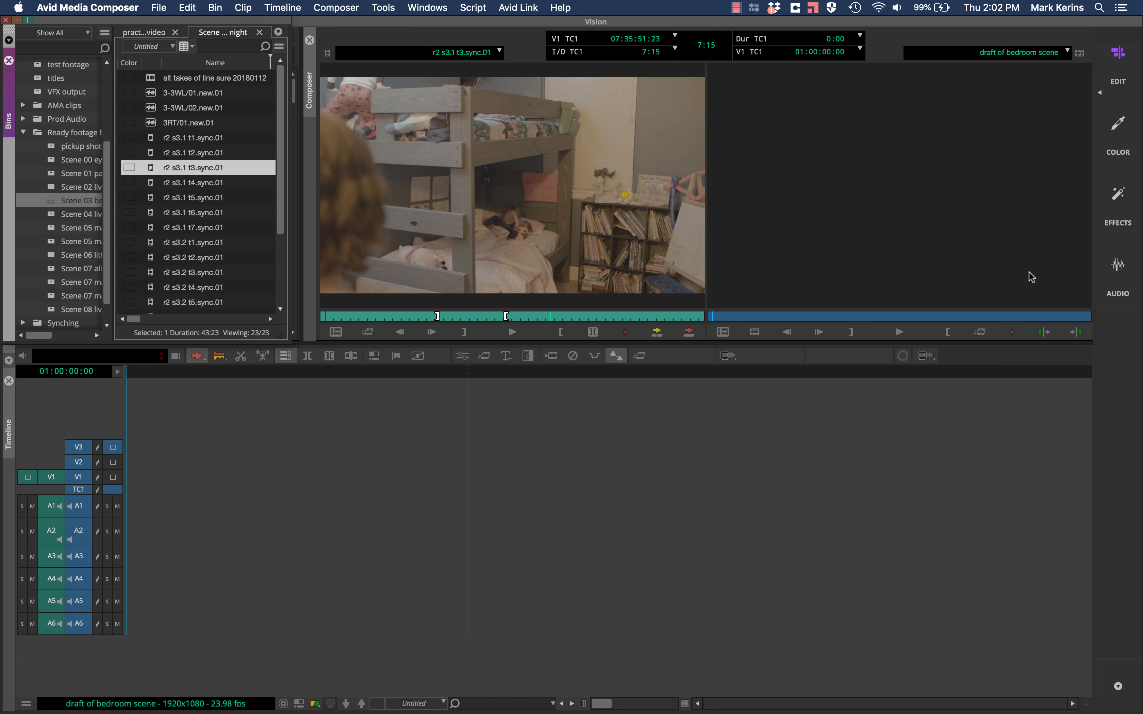
Step: Set the source monitor's target mask to Black Mask
right_click(477, 203)
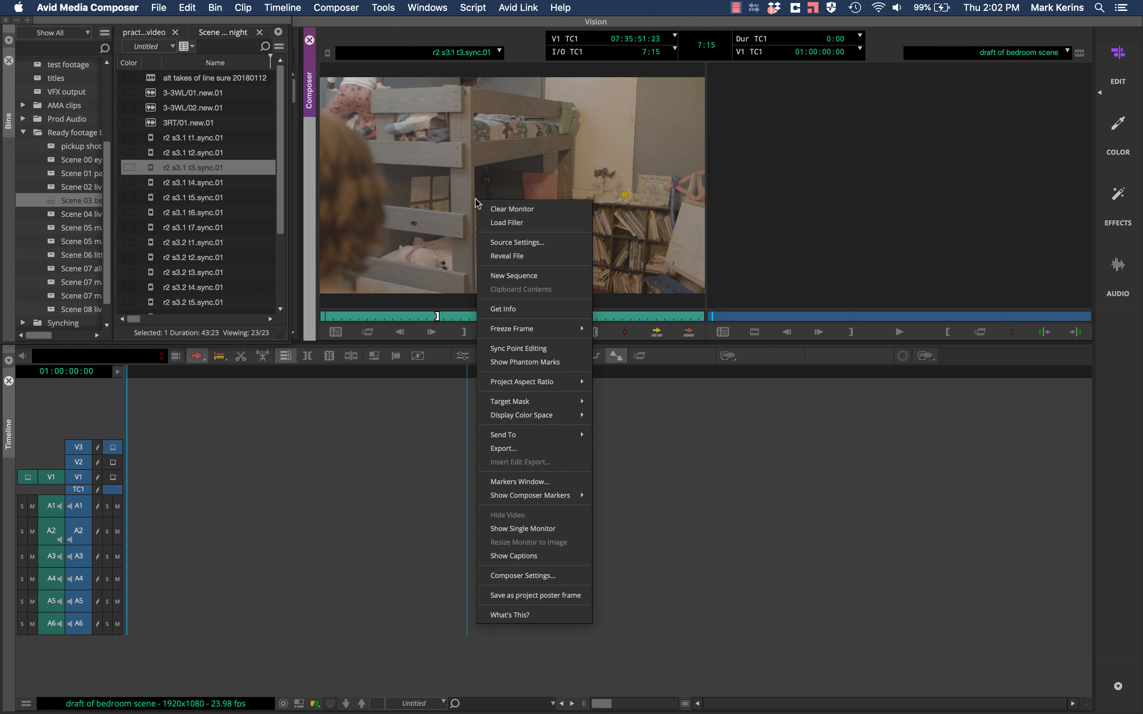
mouse_move(481, 401)
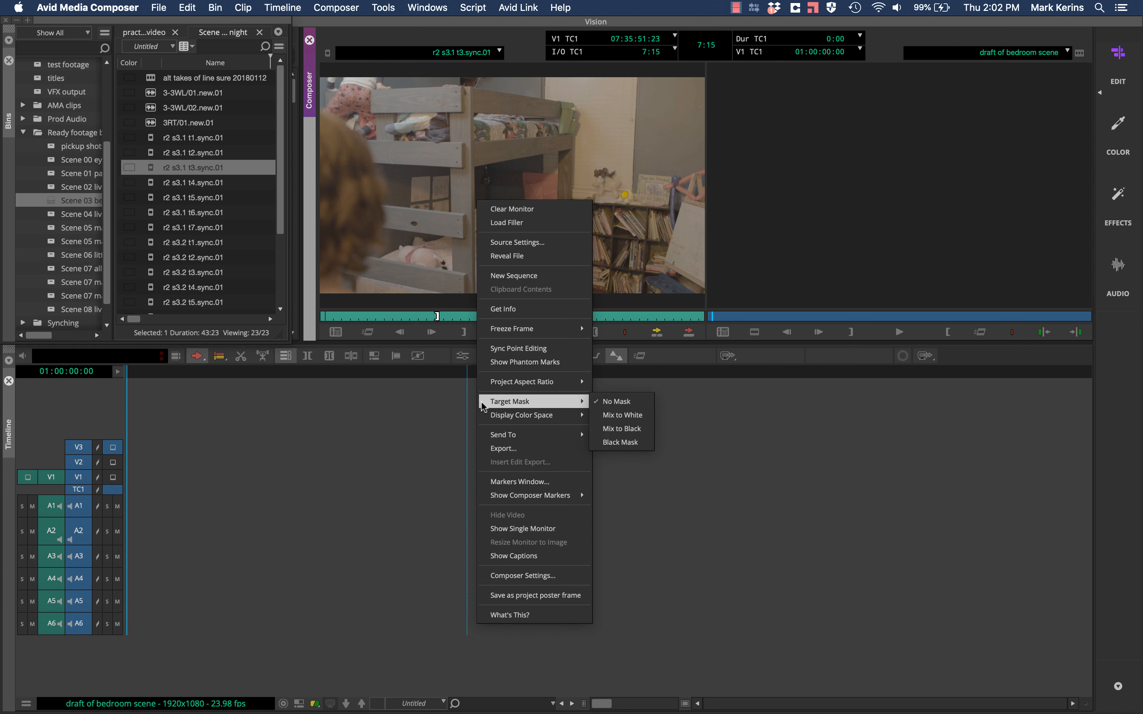
click(632, 441)
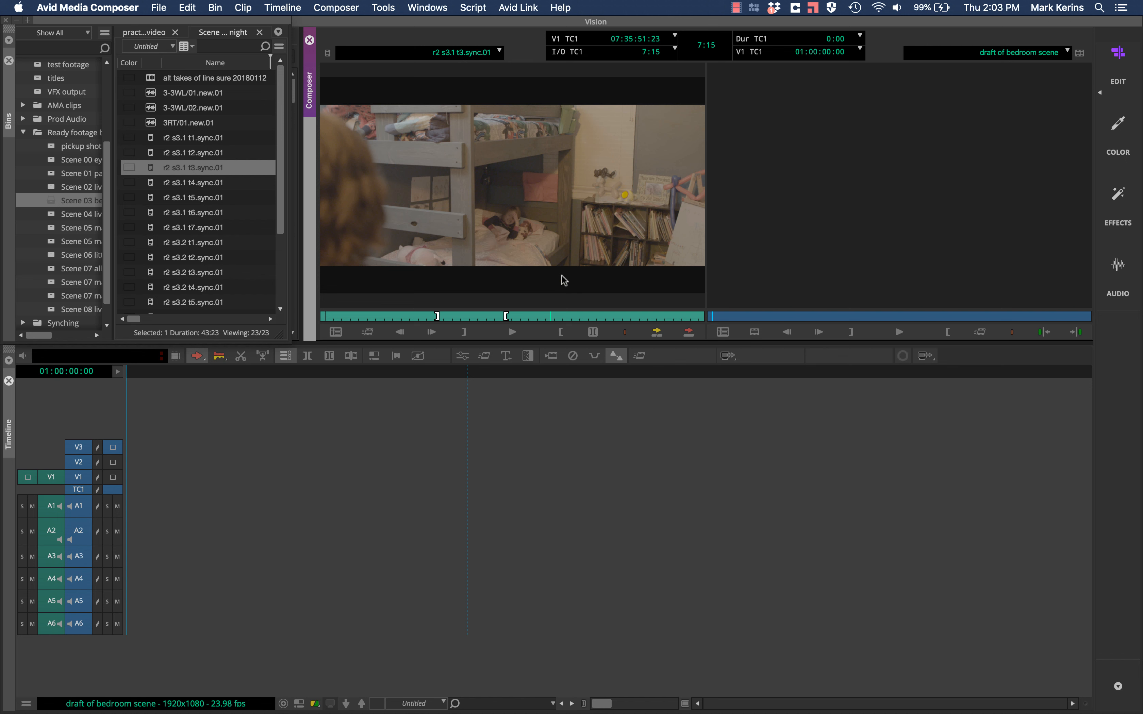
Step: Switch the source monitor's target mask to Mix to Black
right_click(511, 214)
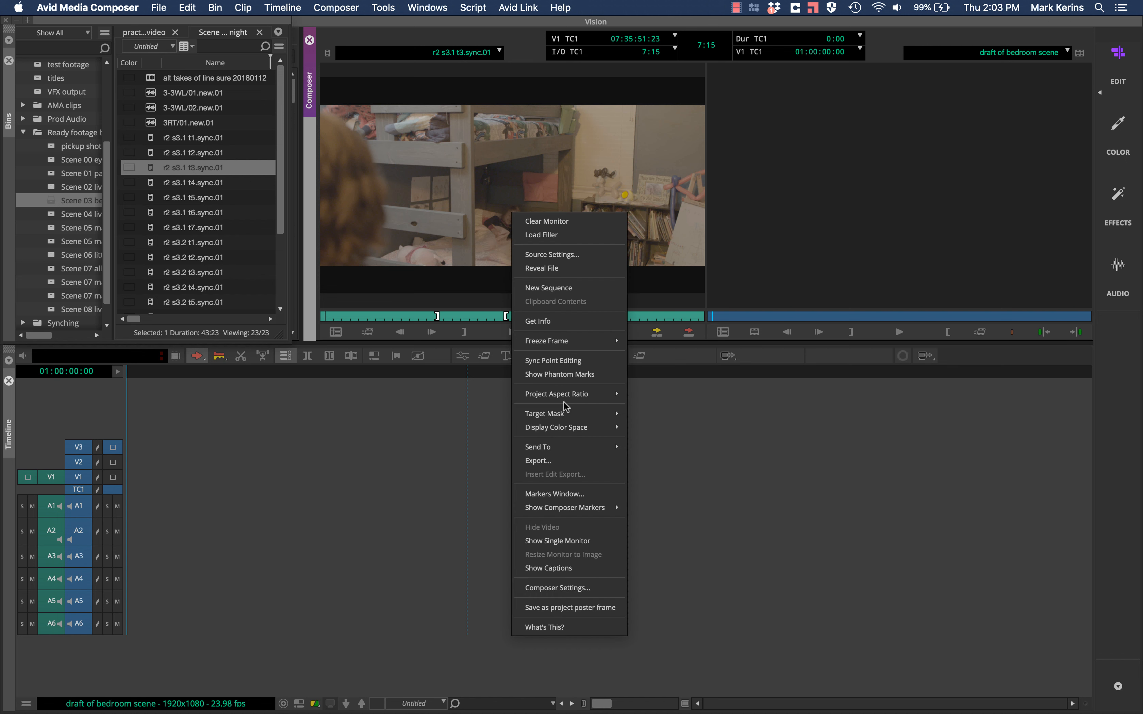
mouse_move(566, 413)
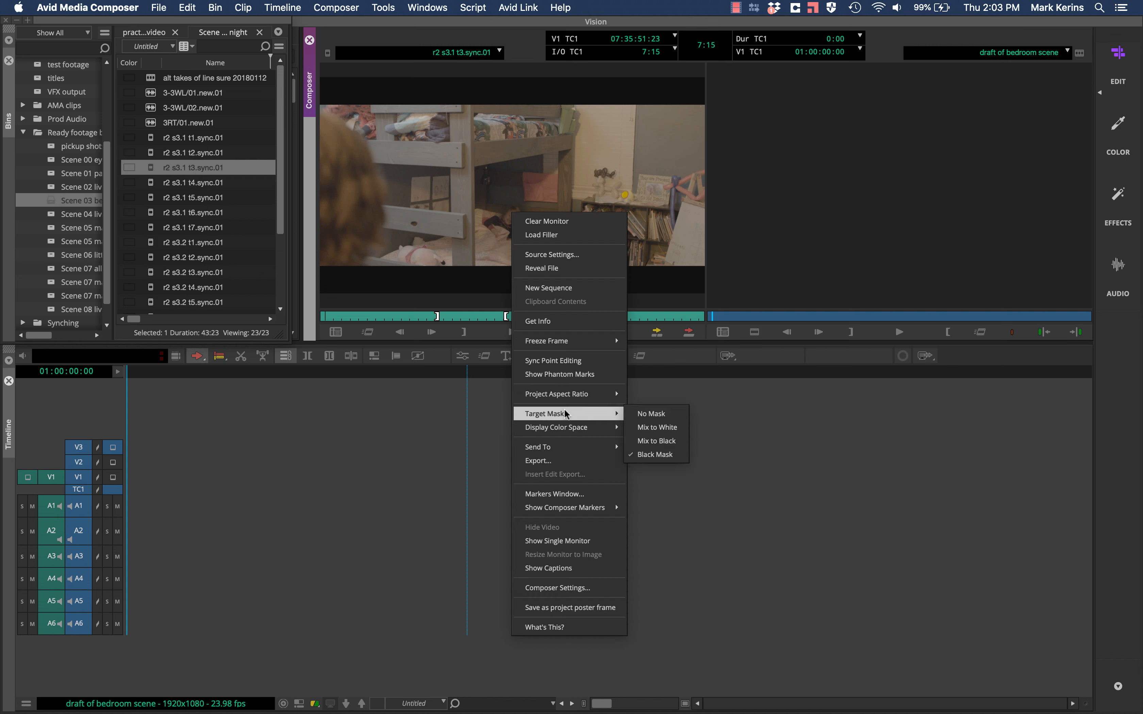
click(664, 441)
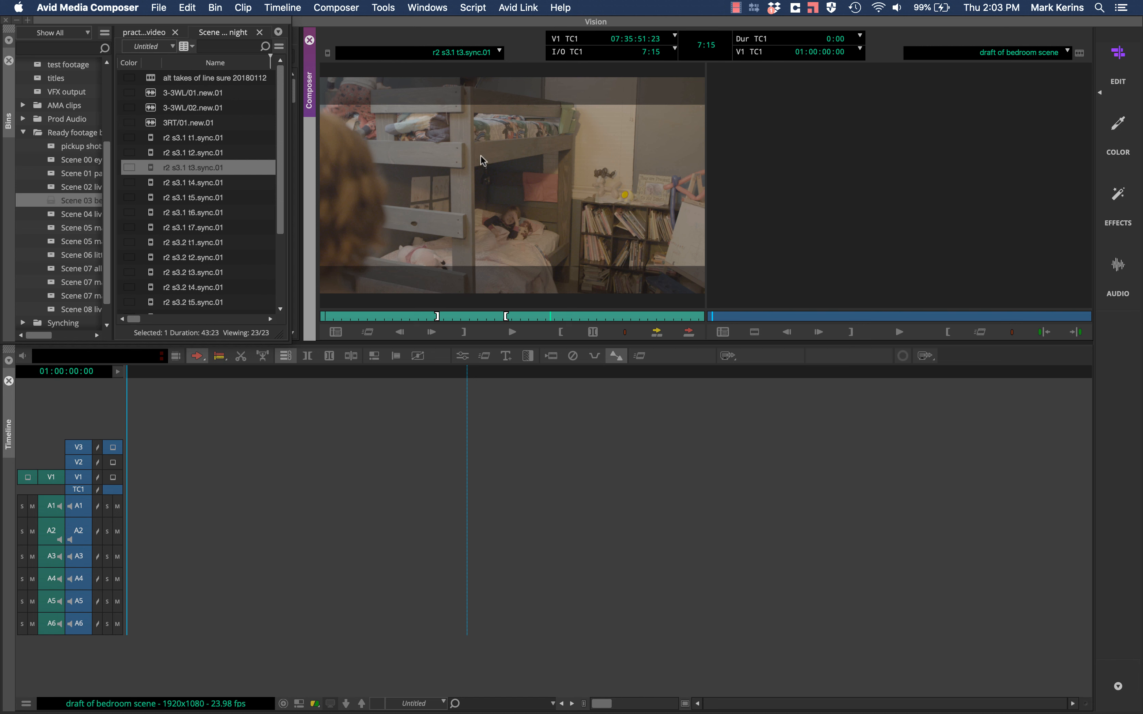
Step: Scrub through the marked section of r2 s3.1 t3.sync.01 and splice it into the draft of bedroom scene sequence
click(461, 318)
drag(461, 323, 492, 319)
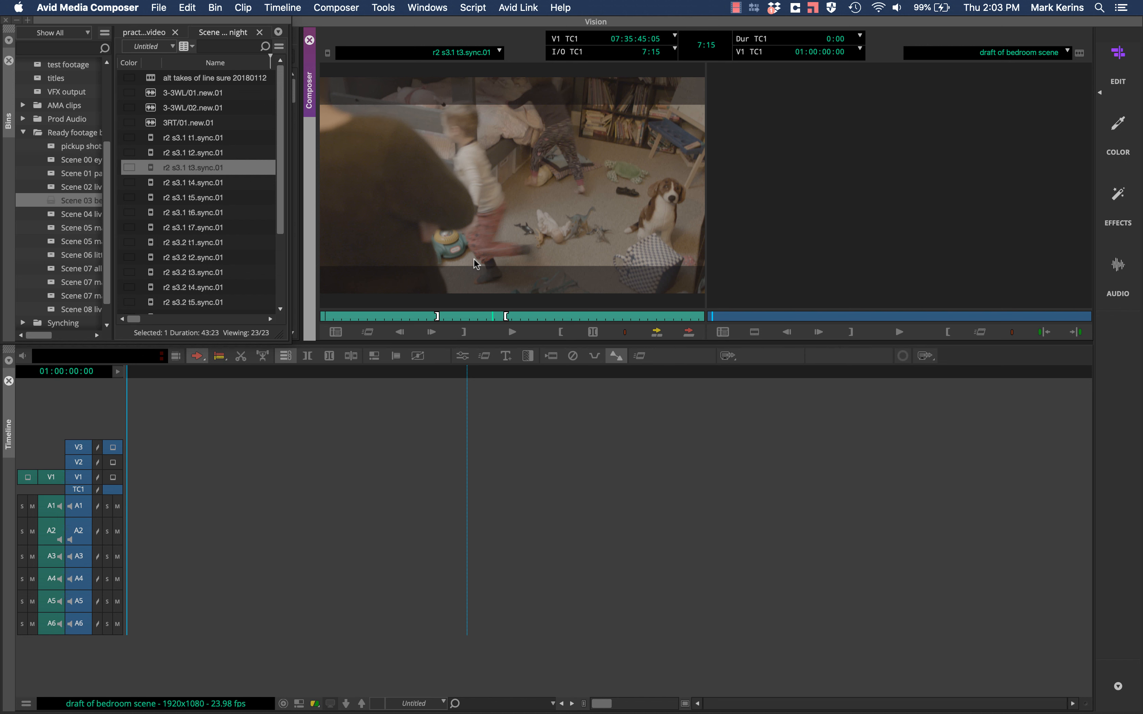
key(v)
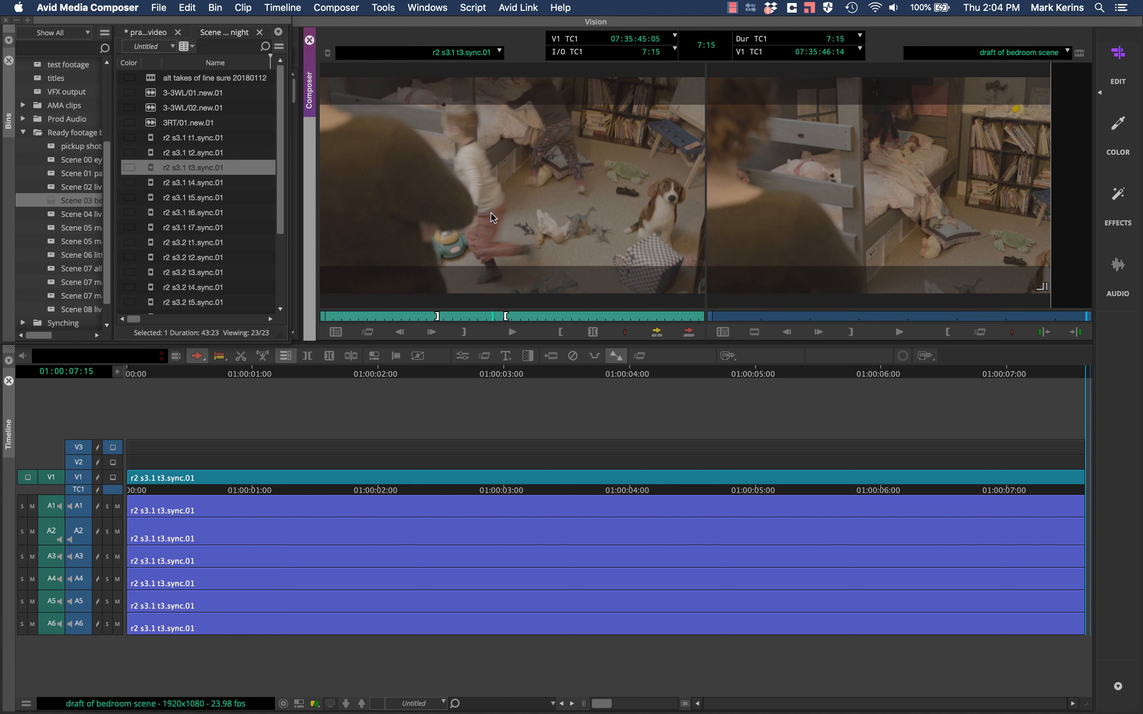
Step: Load r2 s3.1 t4.sync.01 into the source monitor and play it
key(super+9)
key(Down)
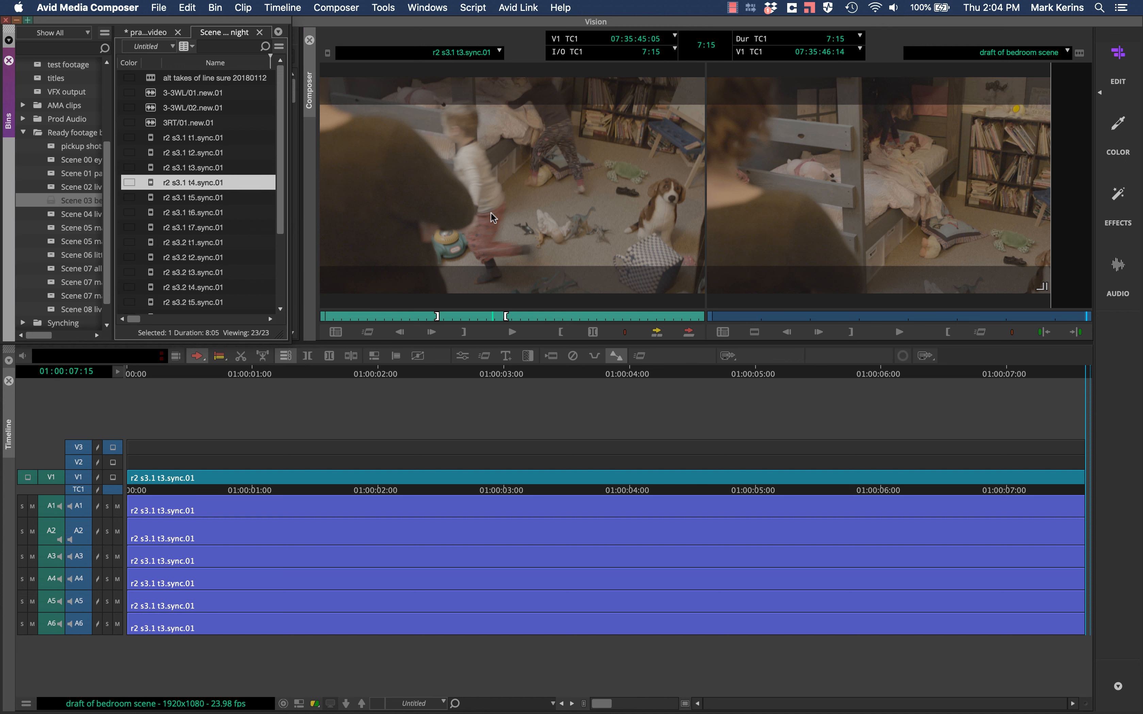
key(Return)
key(space)
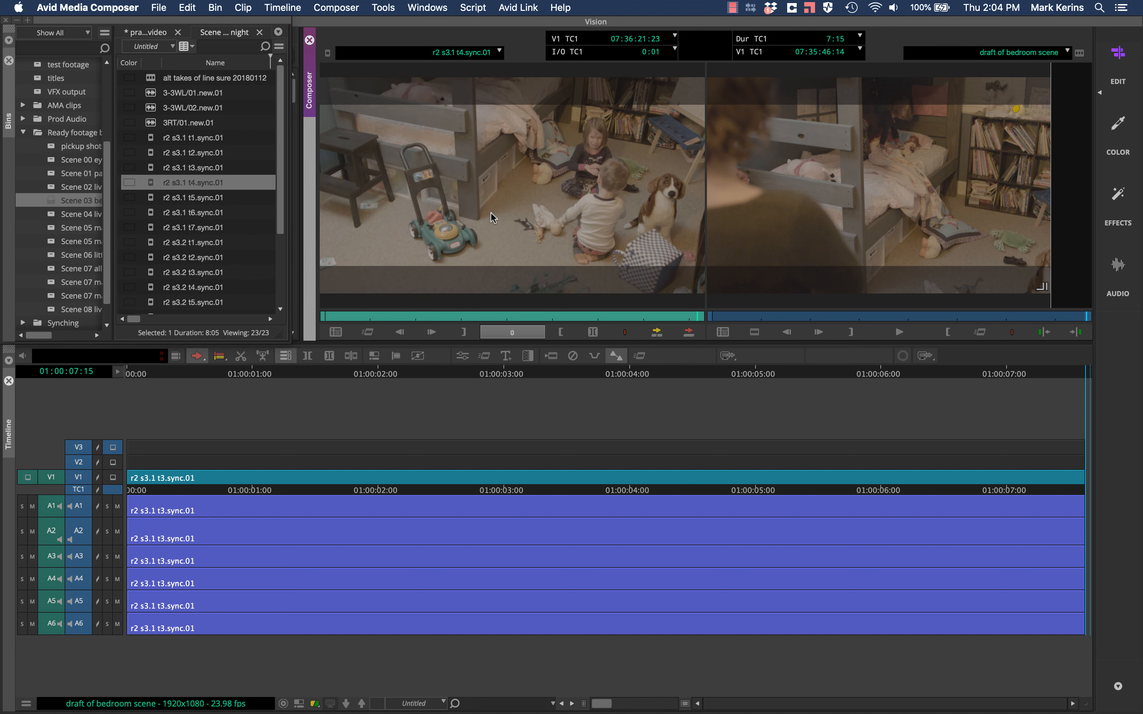
Step: Load r2 s3.1 t5.sync.01, play quickly past the slate, and mark an in point at about 07:36:31
key(super+9)
key(Down)
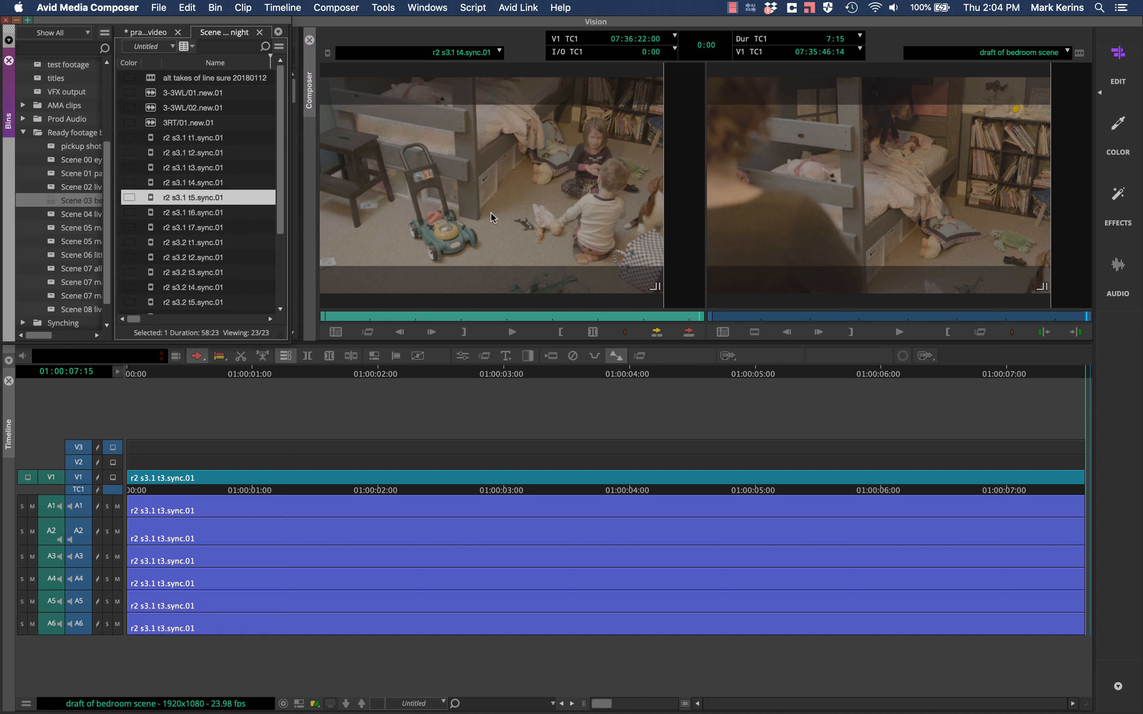
key(Return)
key(l)
key(l)
key(l)
key(l)
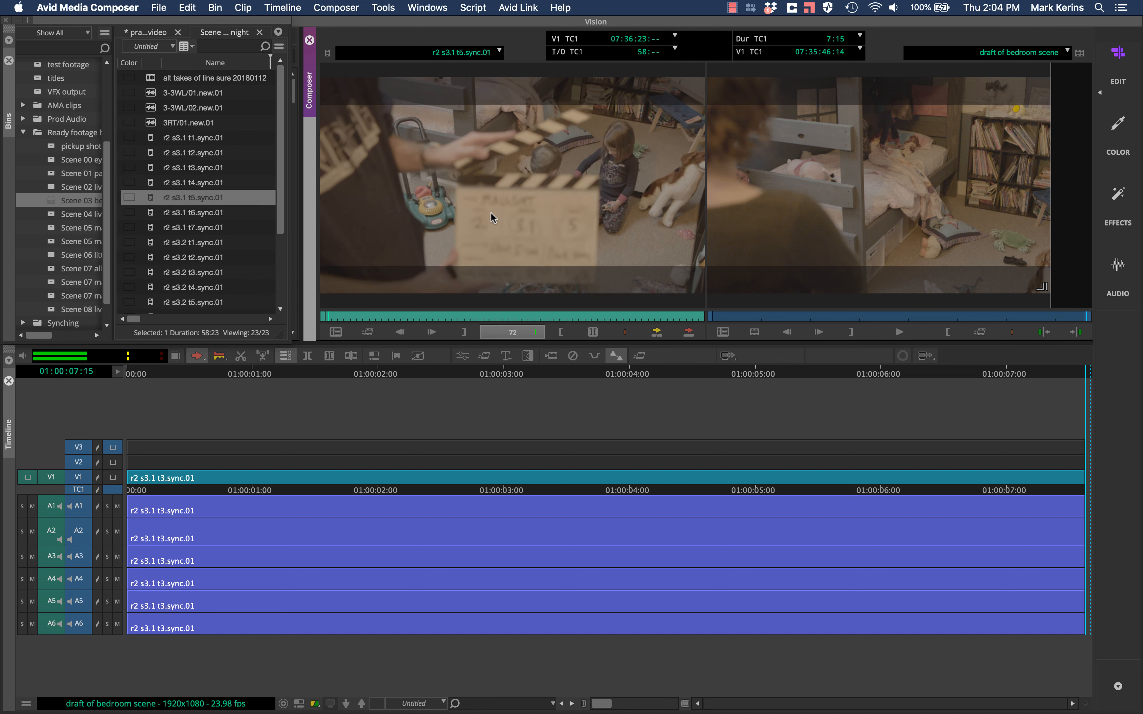
key(k)
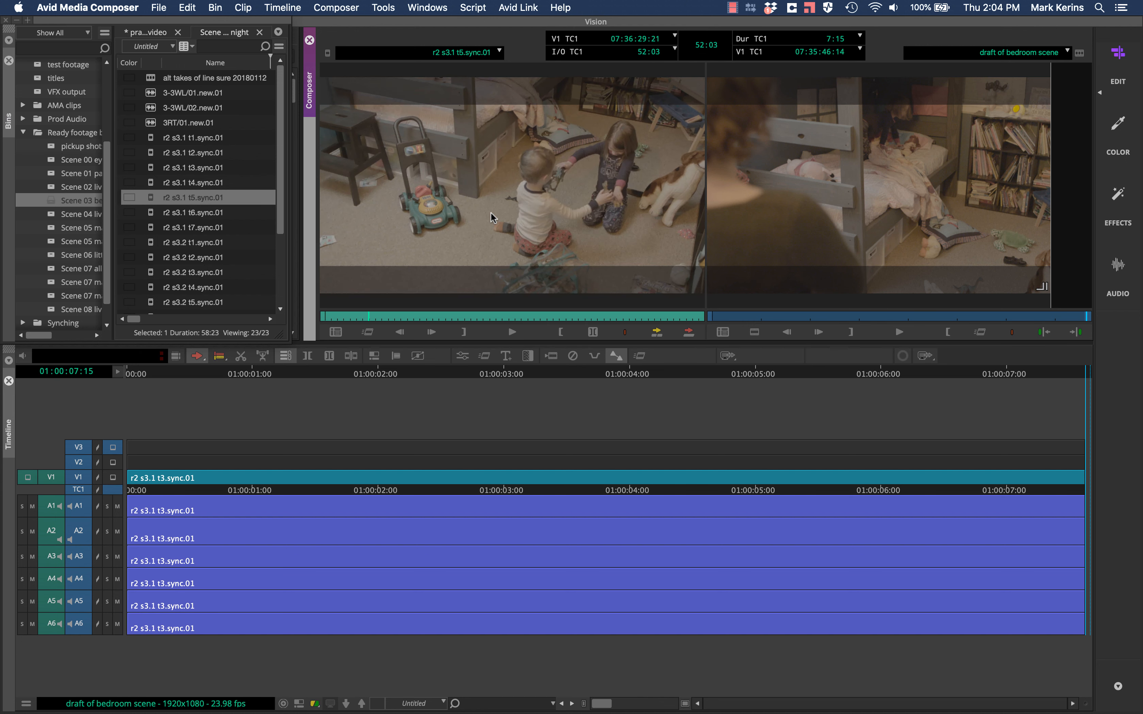
key(space)
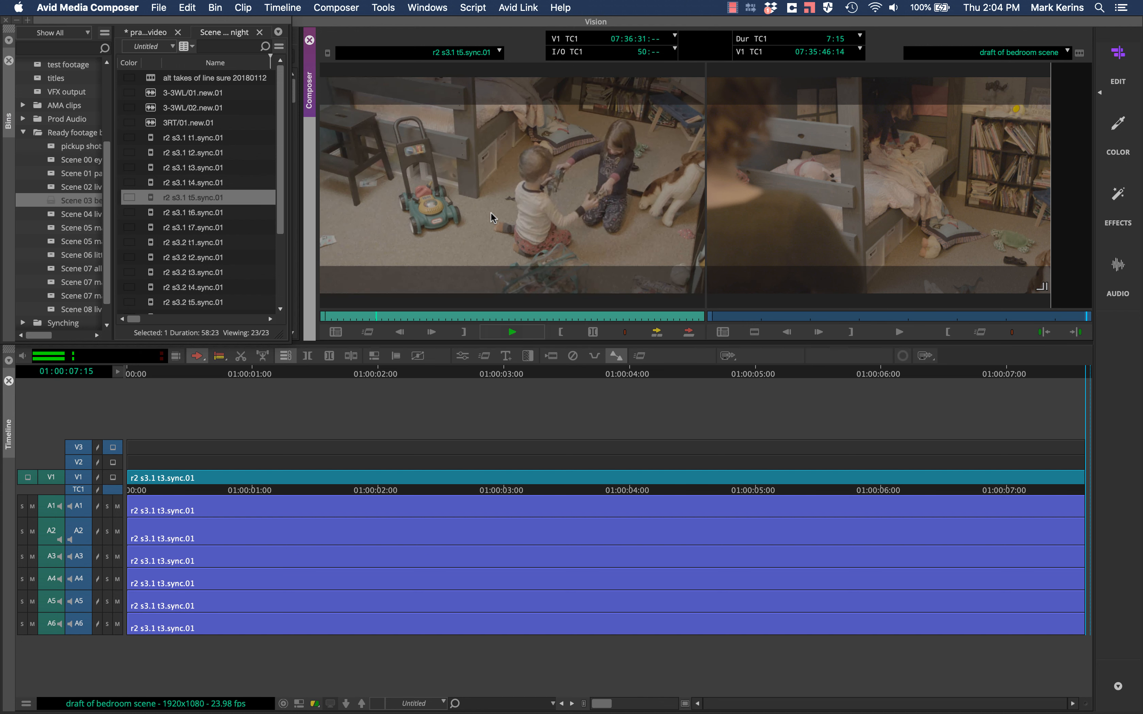
key(i)
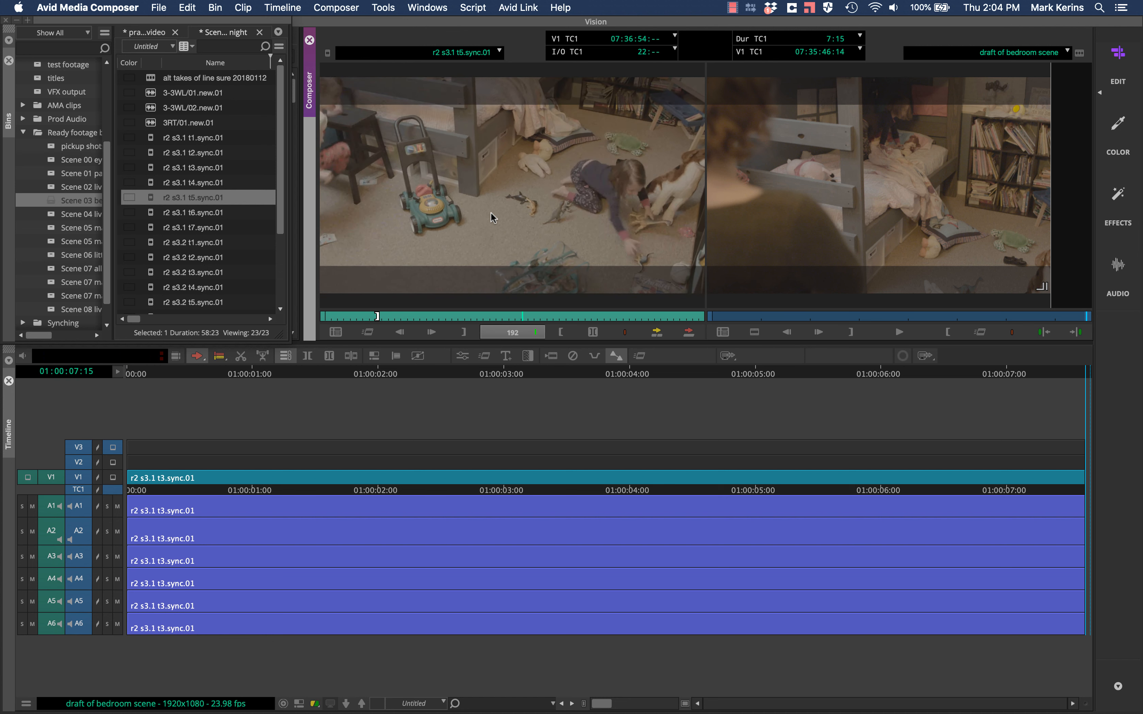
Step: Move the in point of r2 s3.1 t5.sync.01 to about 07:37:01 and resume playback from there
key(k)
key(i)
key(l)
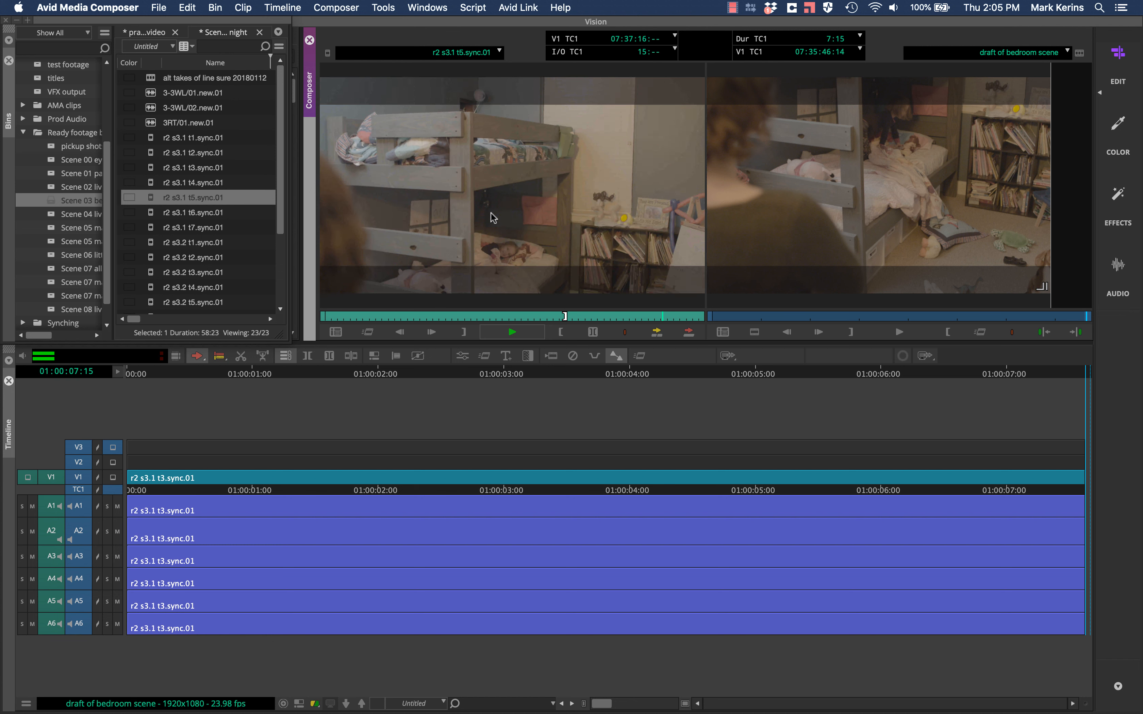
Step: Mark an out point at about 07:37:16 in r2 s3.1 t5.sync.01 and splice the section after the first clip
key(o)
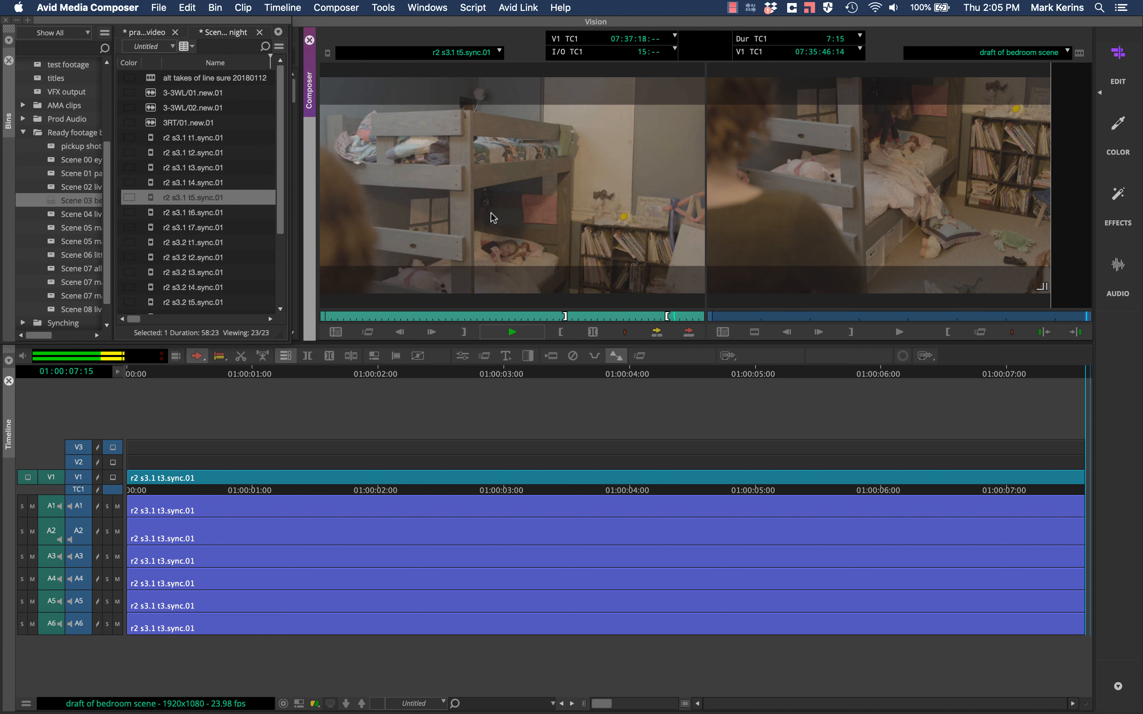
key(space)
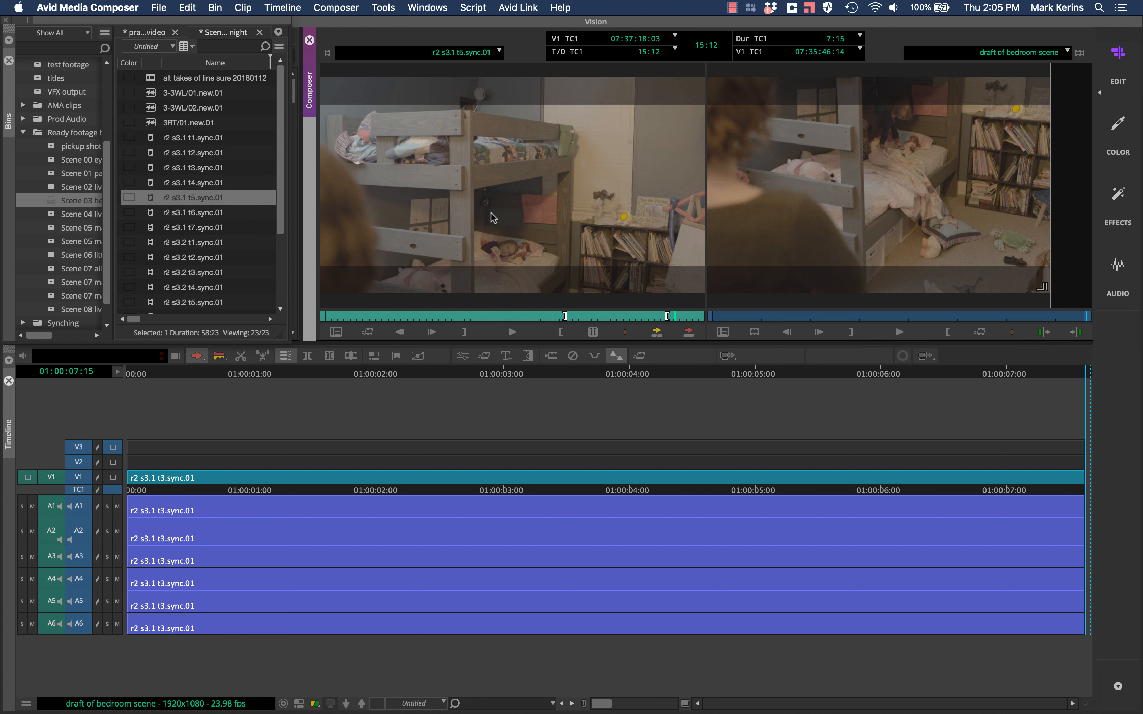
key(v)
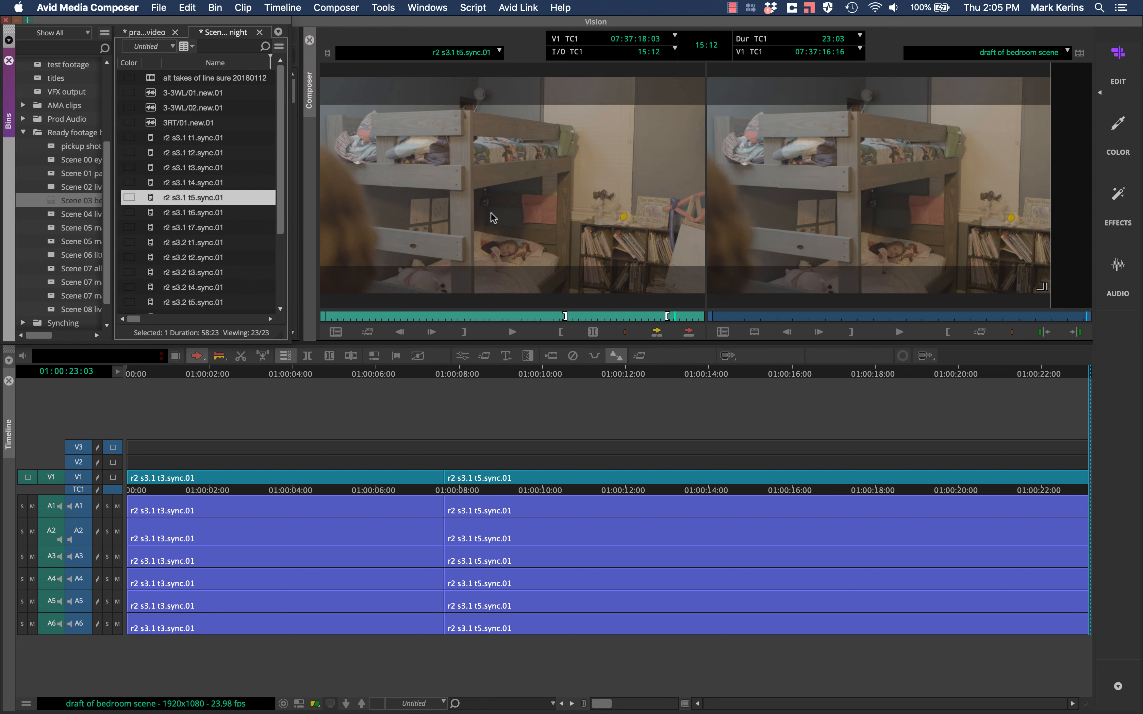
Step: Load r2 s3.1 t6.sync.01, mark an in point at about 07:37:36, and play through the action
key(Down)
key(Return)
key(l)
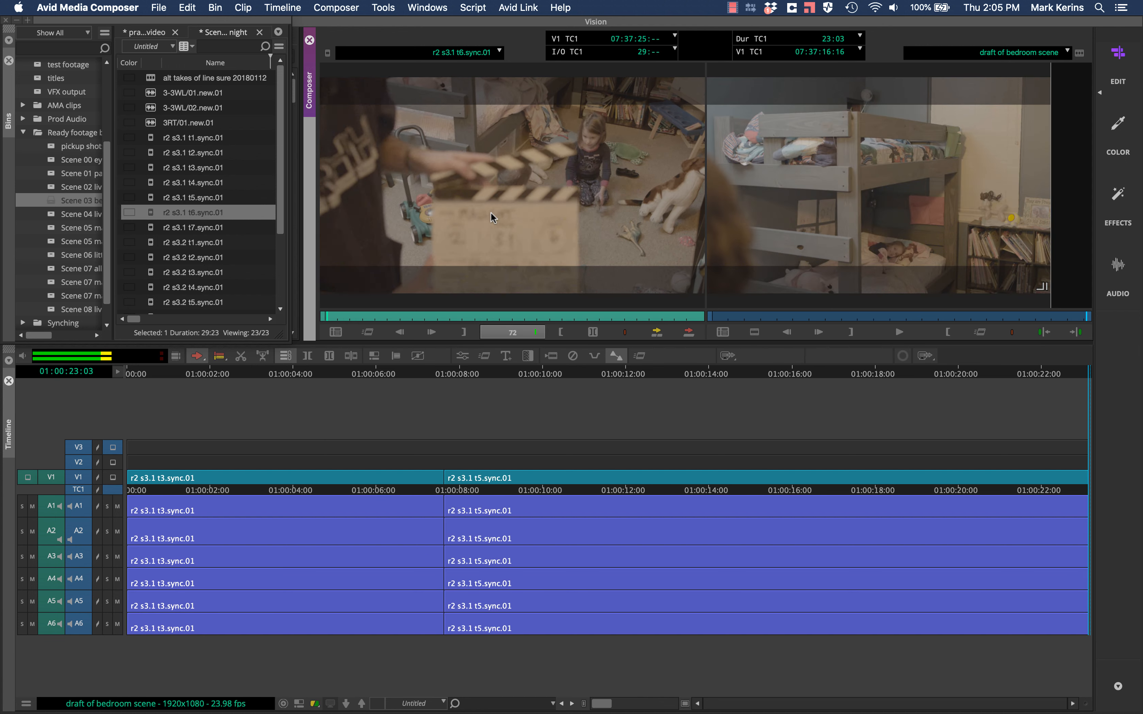
key(space)
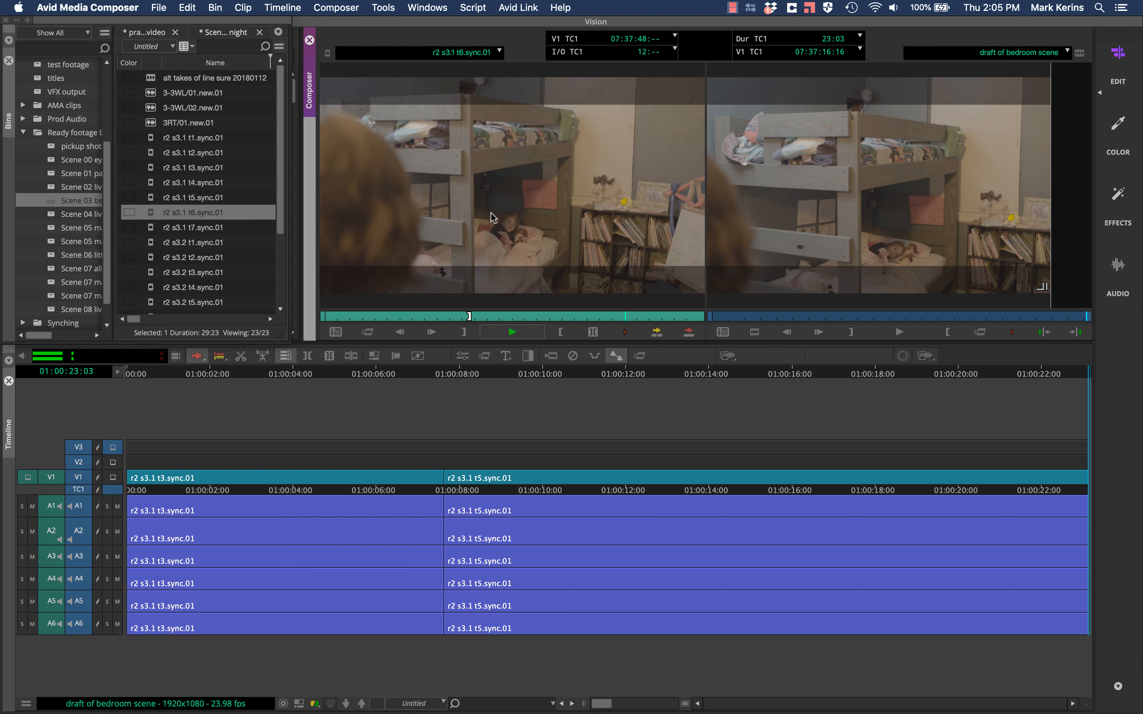
key(space)
Step: Load r2 s3.1 t7.sync.01, play past the slate, and mark an in point at about 07:38:05
key(super+9)
key(Down)
key(Return)
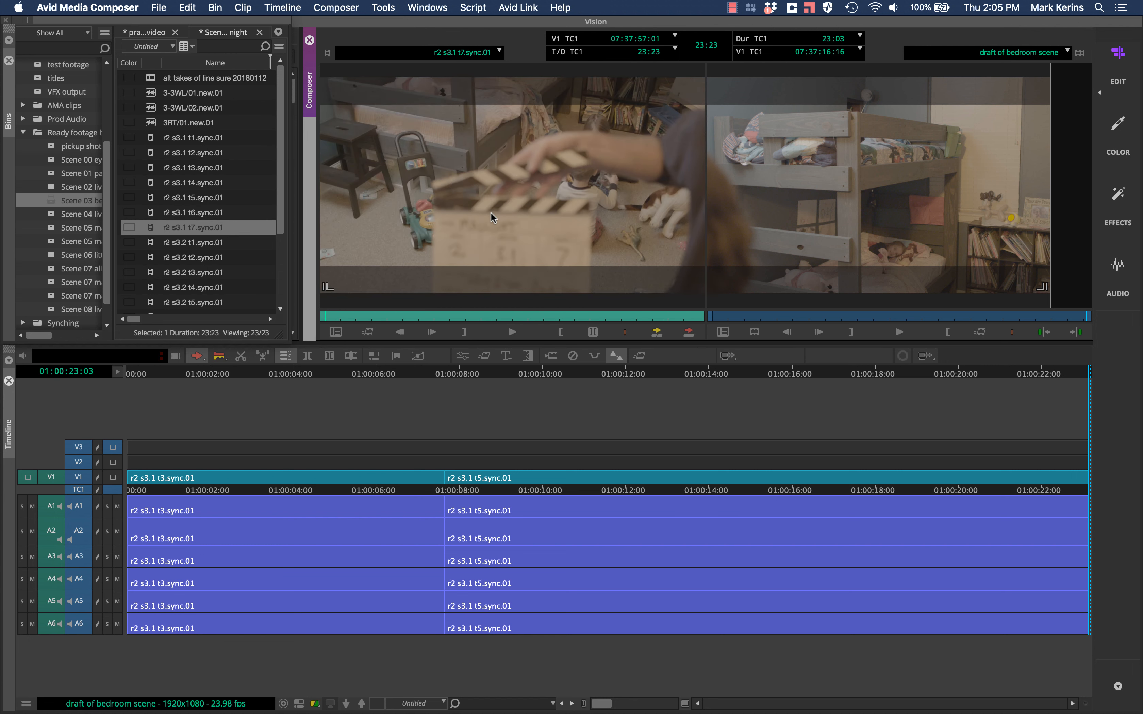
key(space)
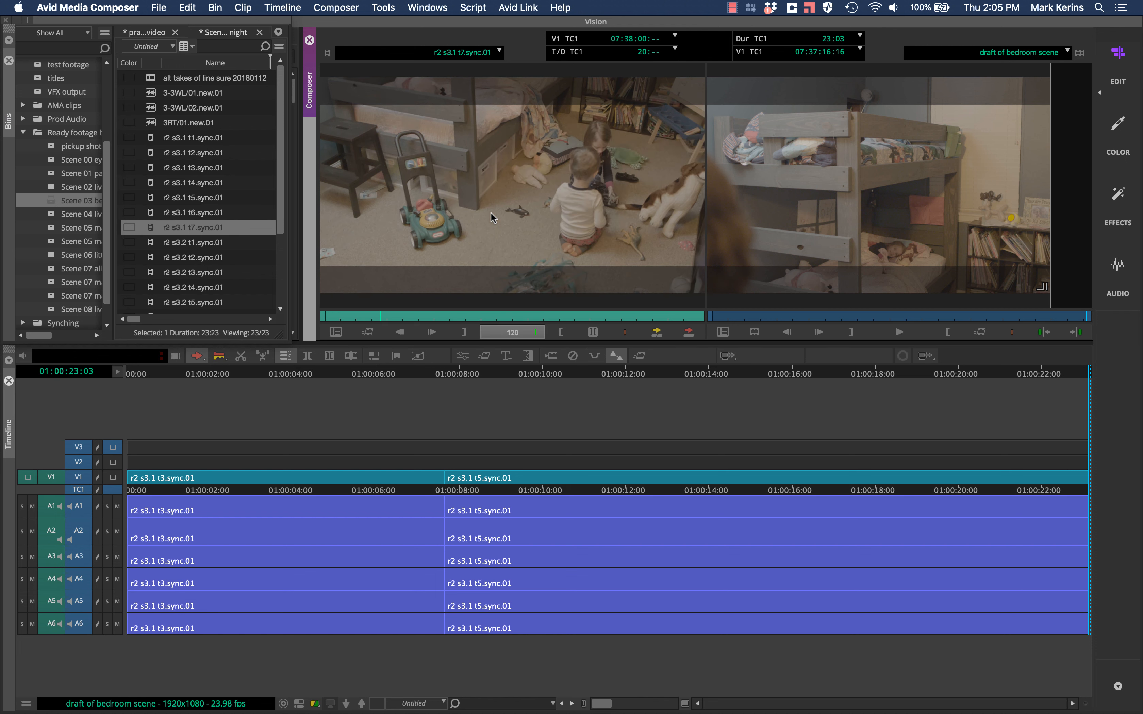
key(i)
key(k)
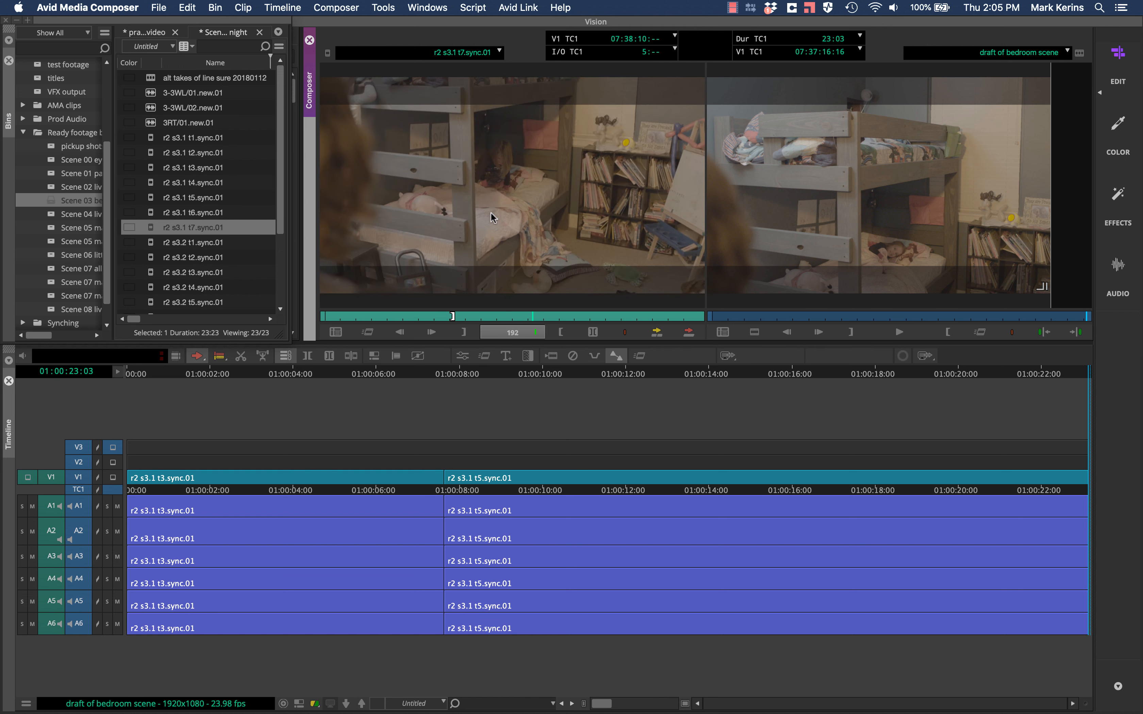
Step: Shuttle back in r2 s3.1 t7.sync.01, re-mark the in point at about 07:38:04, and mark an out point at about 07:38:17
key(j)
key(j)
key(j)
key(j)
key(j)
key(l)
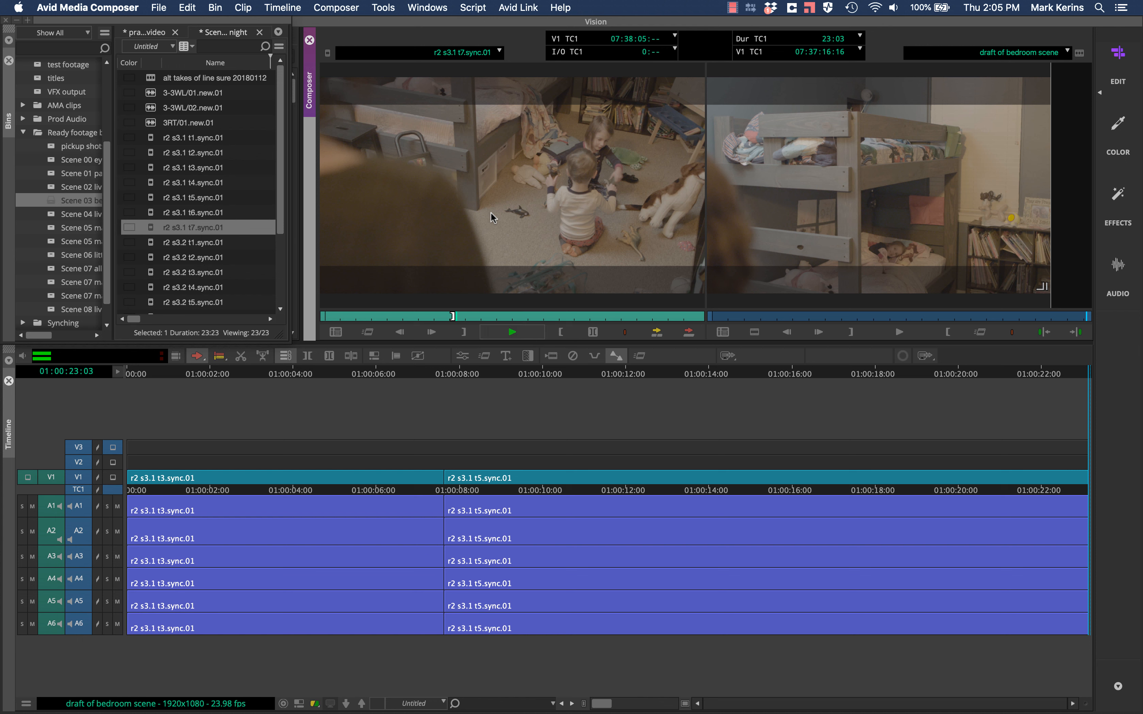
key(j)
key(j)
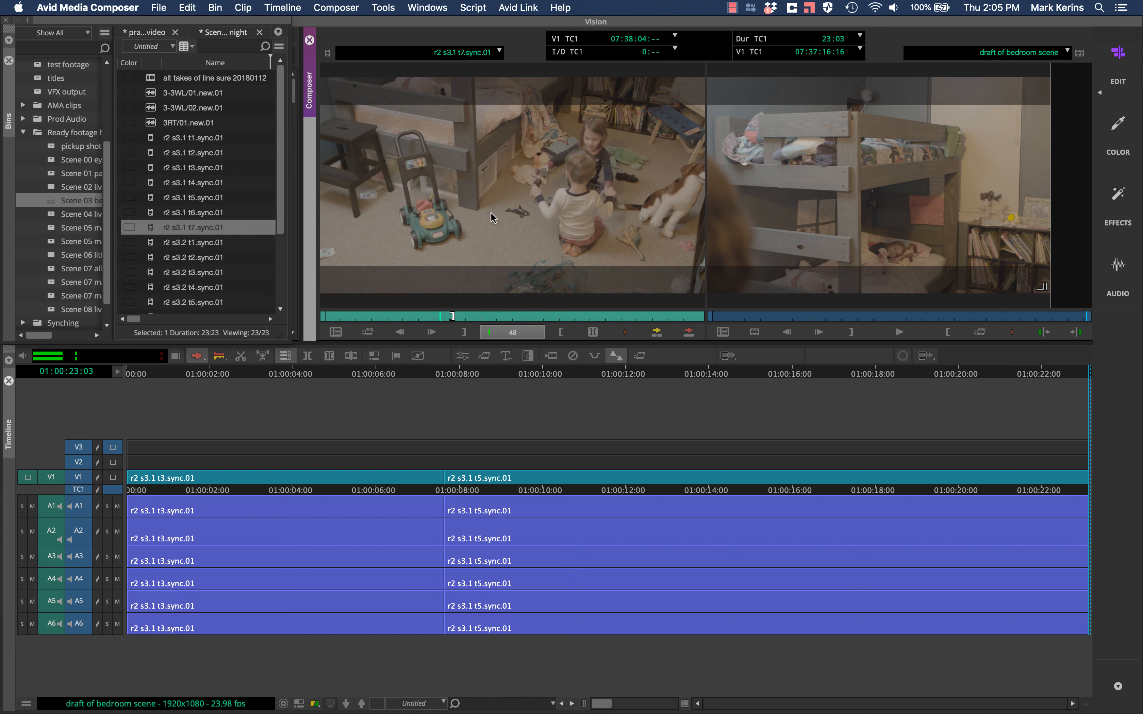
key(l)
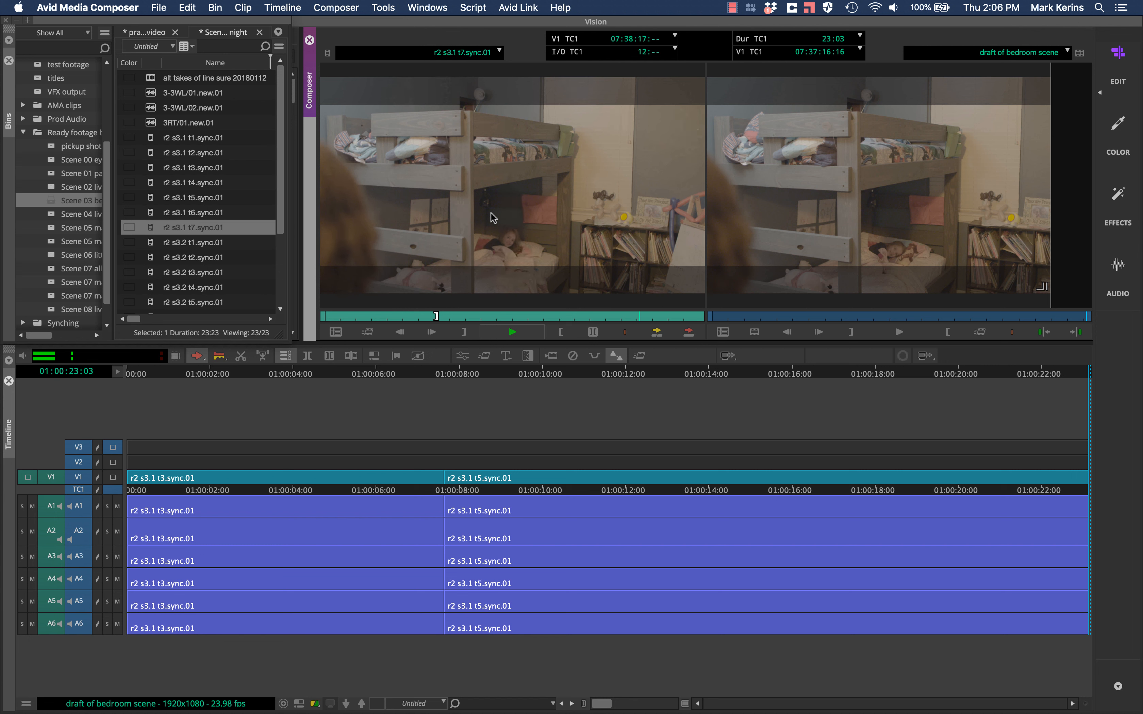
key(o)
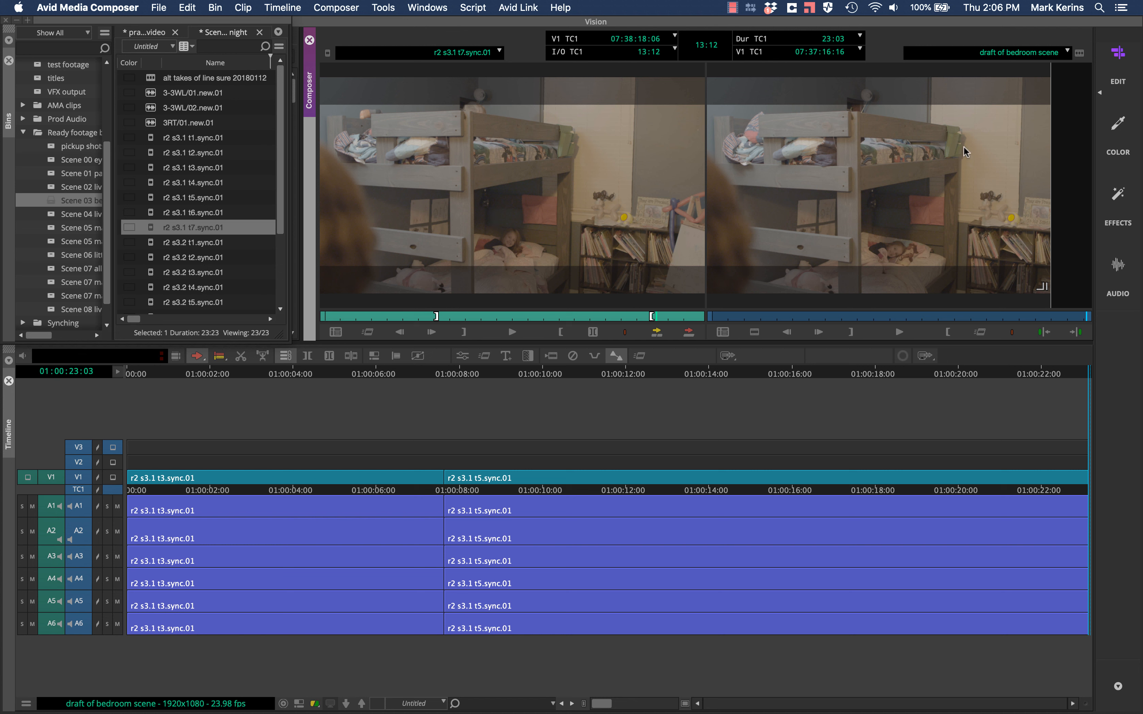
Step: Step the sequence position back edit by edit to the start of draft of bedroom scene
click(836, 220)
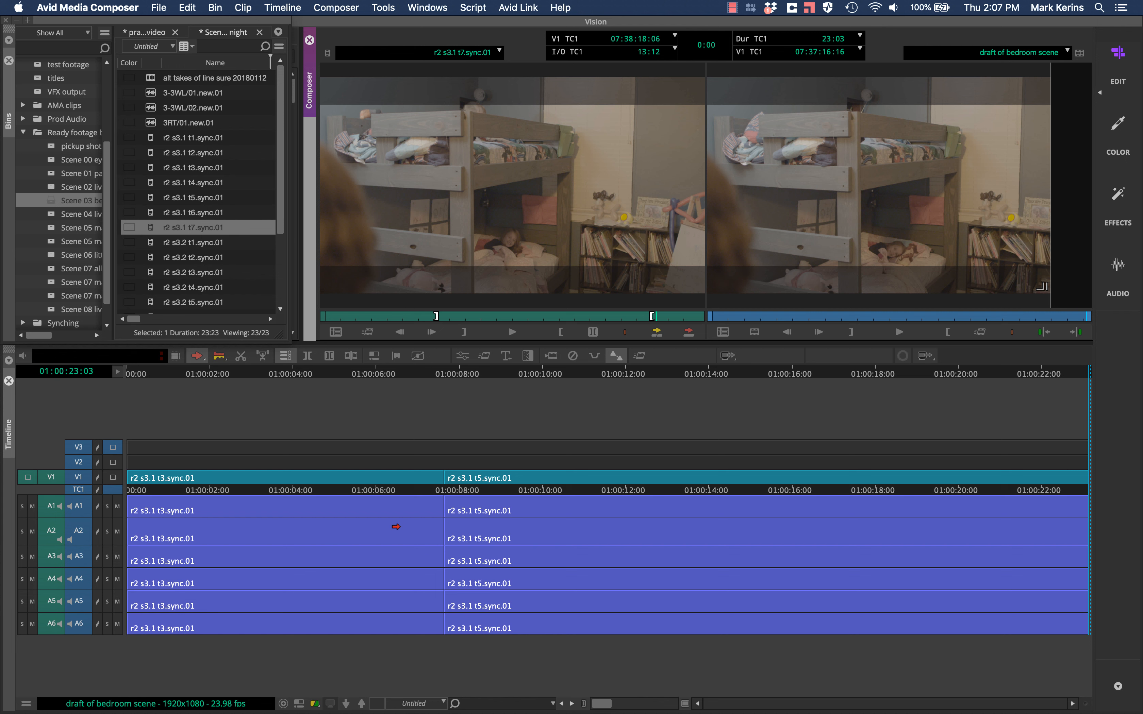
key(a)
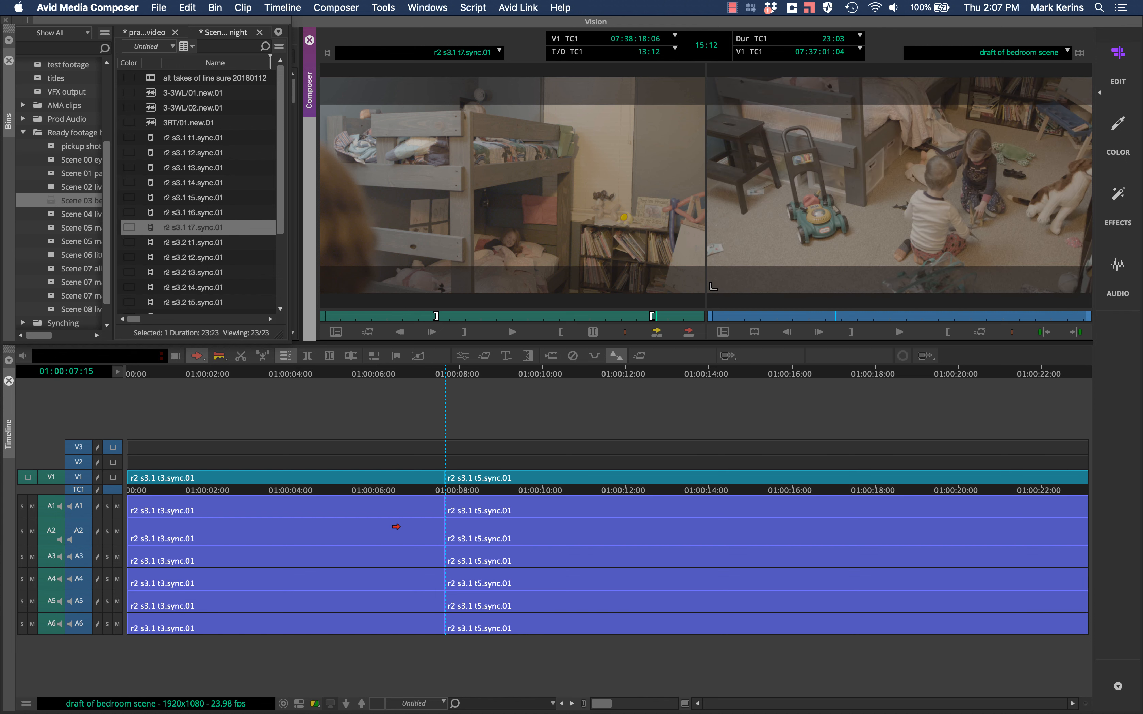
key(a)
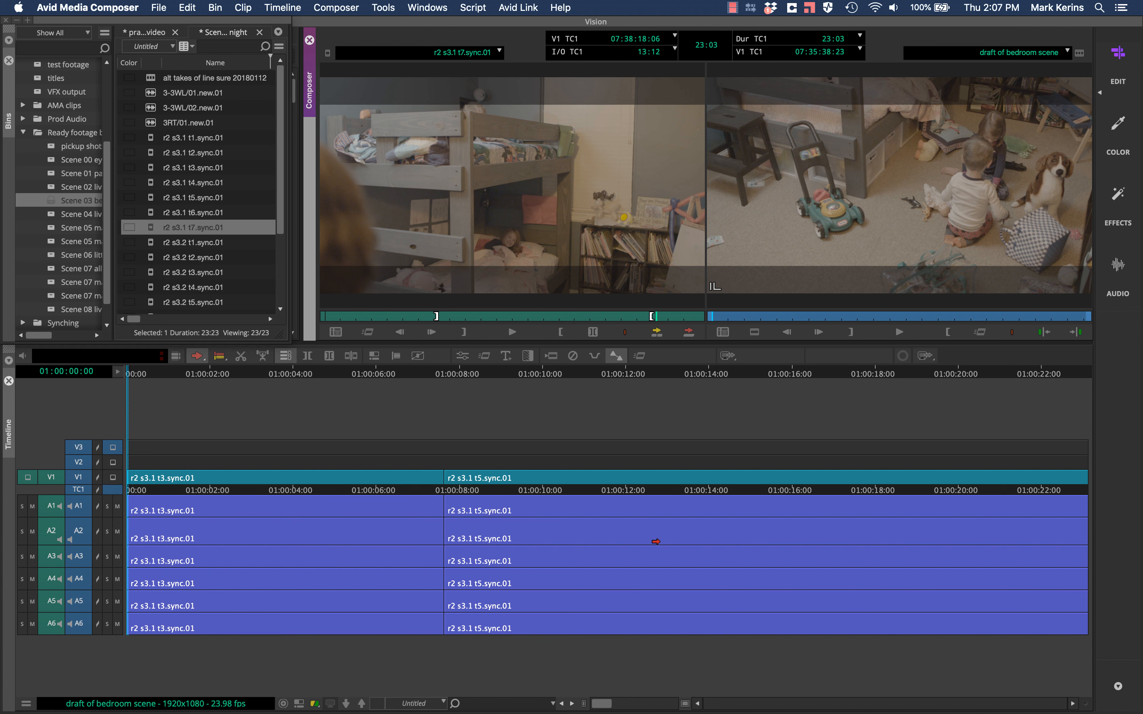
Step: Mark the full length of the sequence across all the enabled tracks, and clear the marks again
click(694, 431)
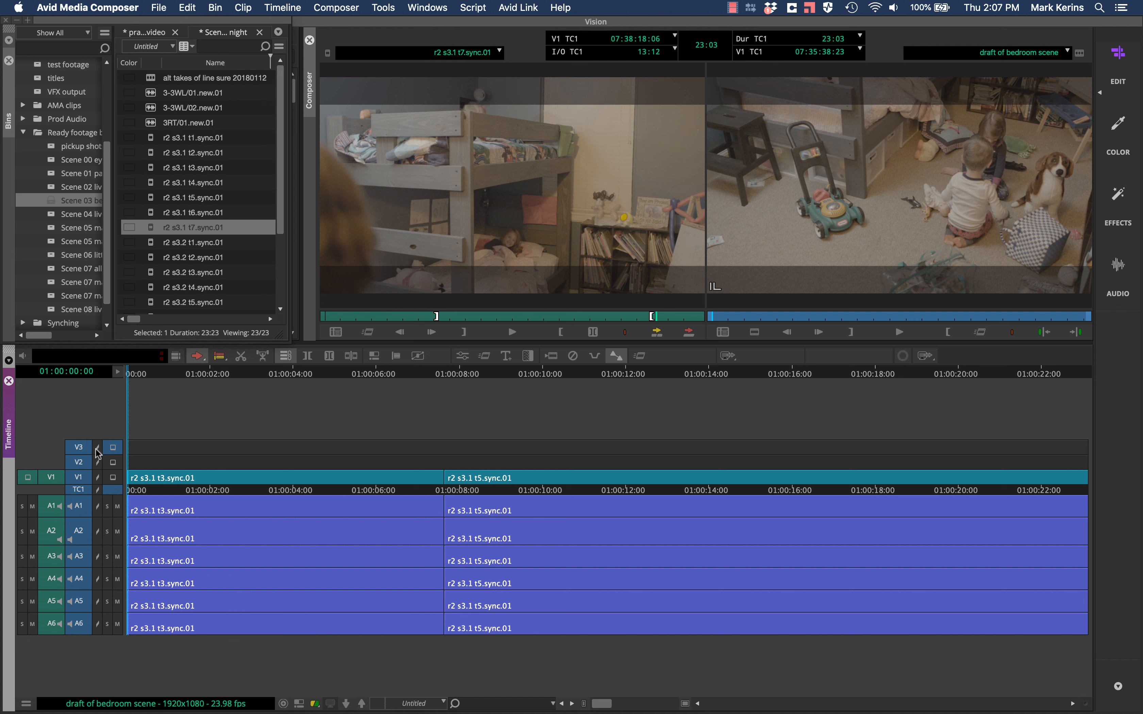
key(t)
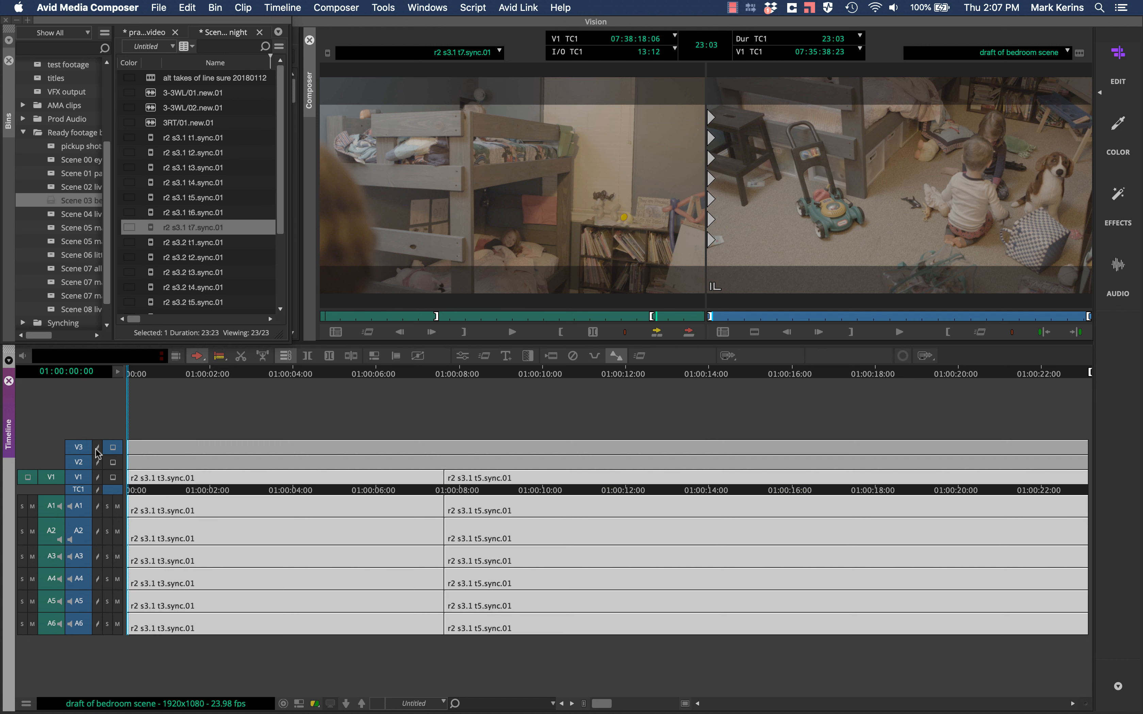
key(g)
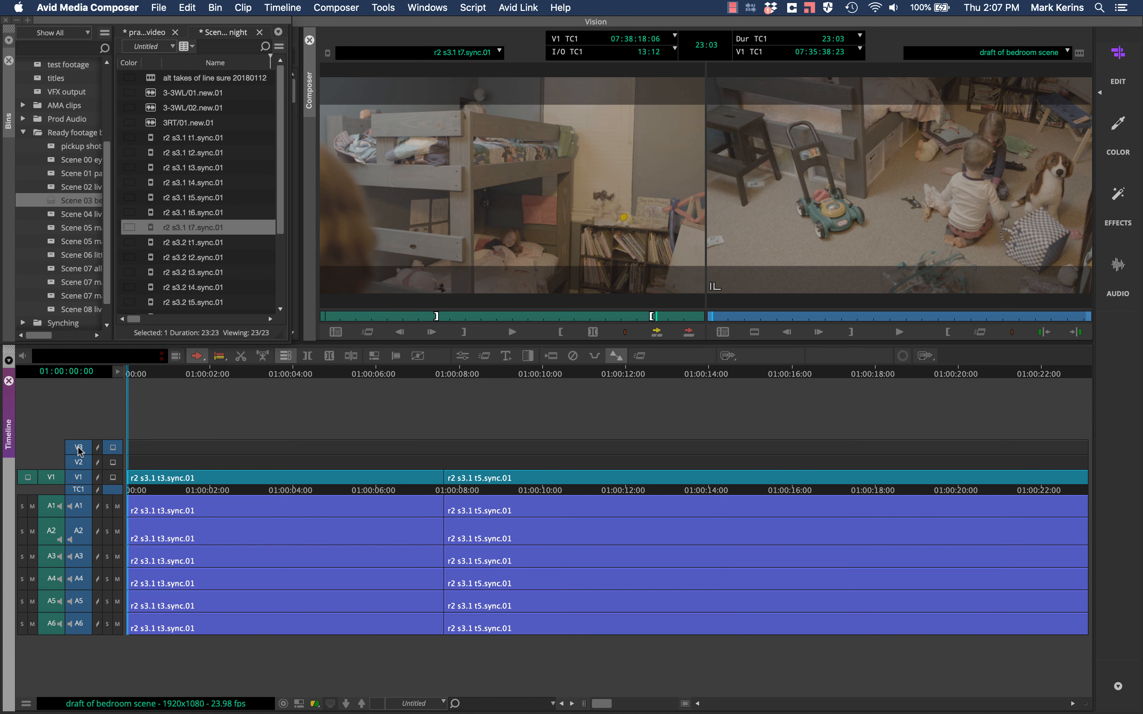
Step: Deselect the empty record tracks V3 and V2 in the timeline
click(79, 448)
click(79, 463)
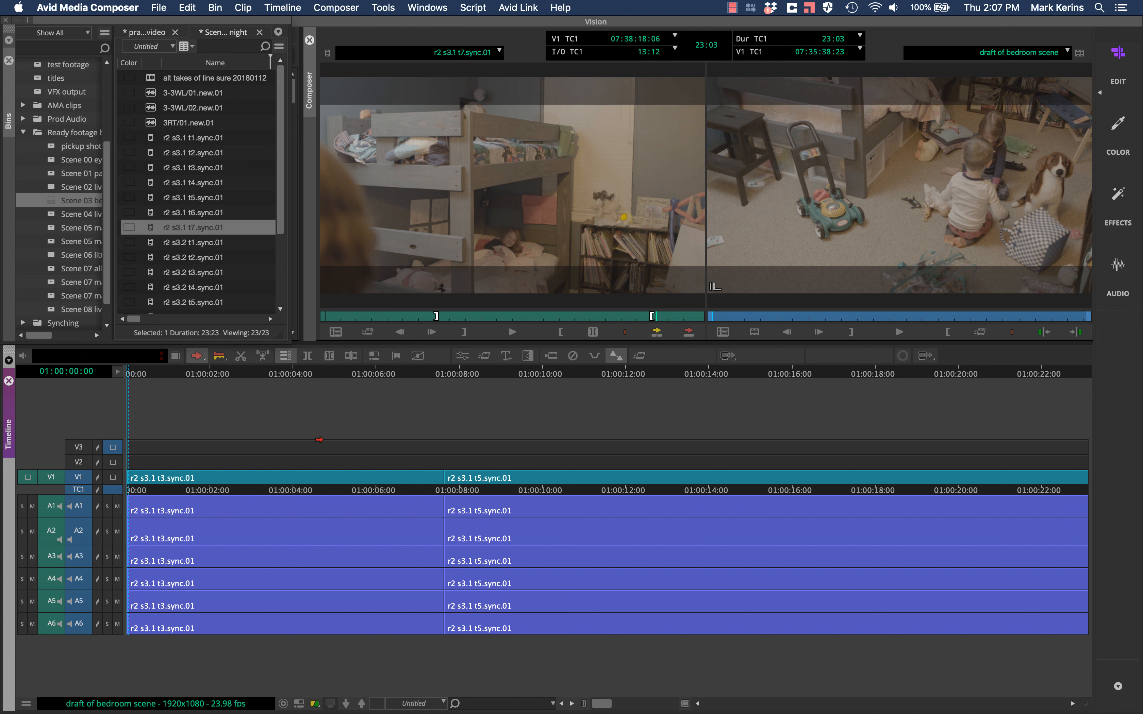
Step: Mark the opening r2 s3.1 t3.sync.01 clip across the enabled tracks and extract it from the sequence
key(t)
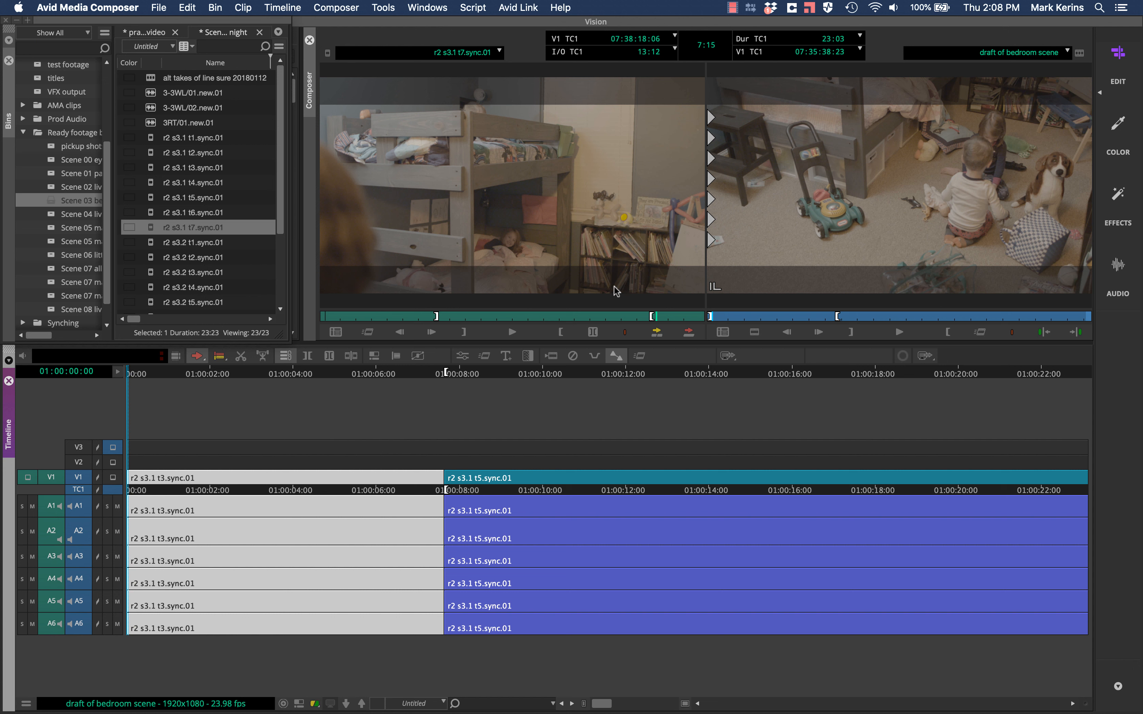
key(x)
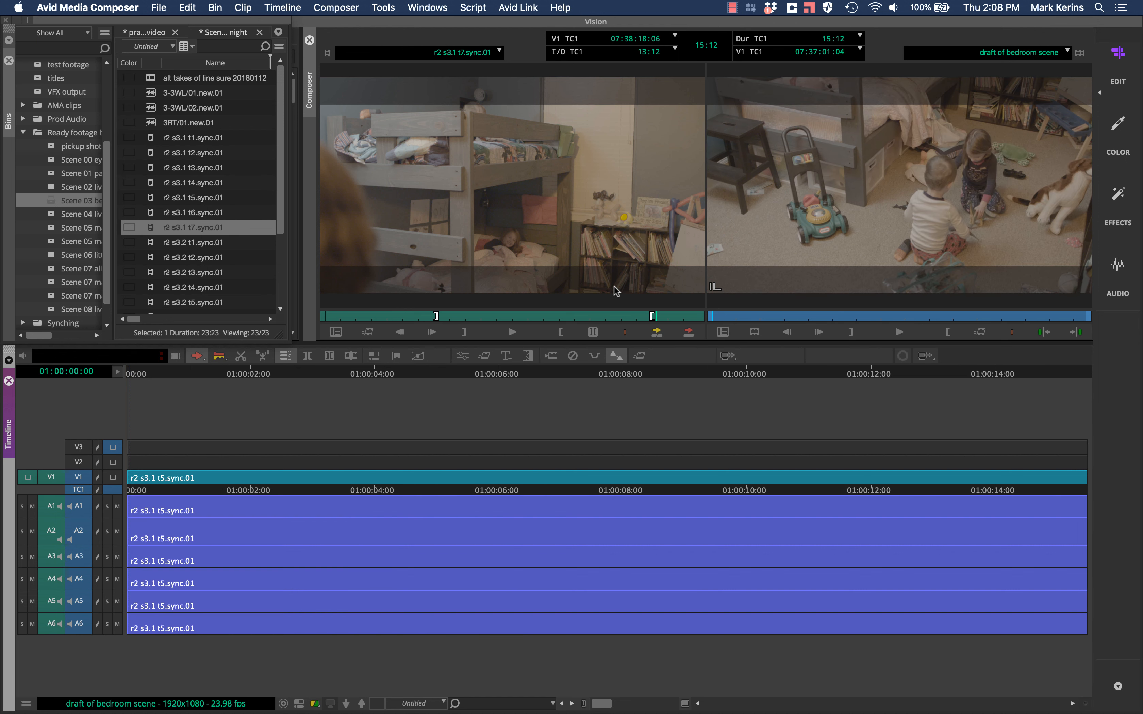
Step: Load the take r2 s3.2 t1.sync.01 from the Scene 03 bin into the source monitor
drag(140, 378, 95, 367)
key(Down)
key(Return)
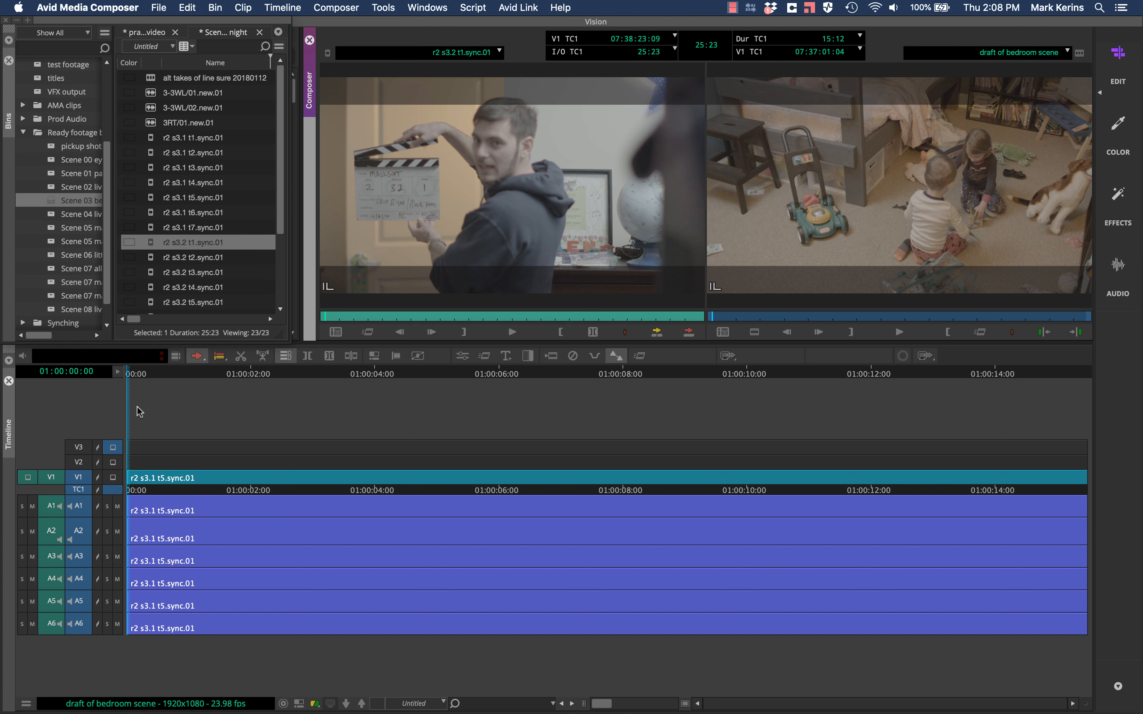
Step: Add an edit to r2 s3.1 t5.sync.01 at 01:00:01:01 in the sequence, and park the position indicator on that edit
key(Escape)
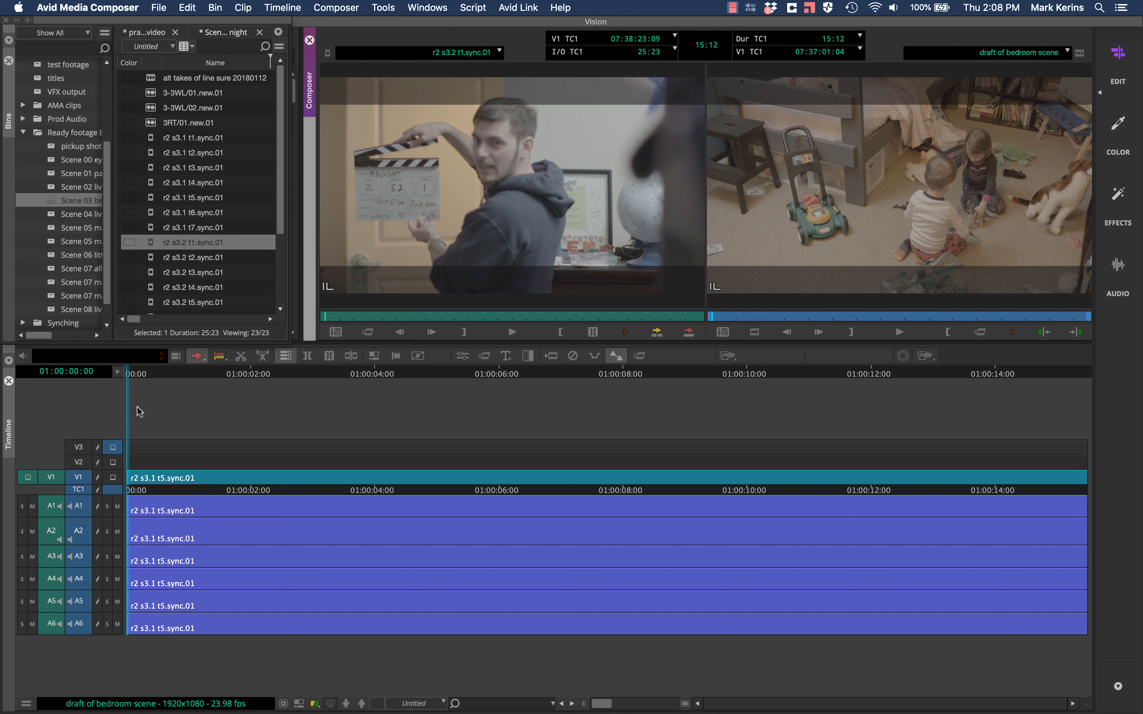
key(space)
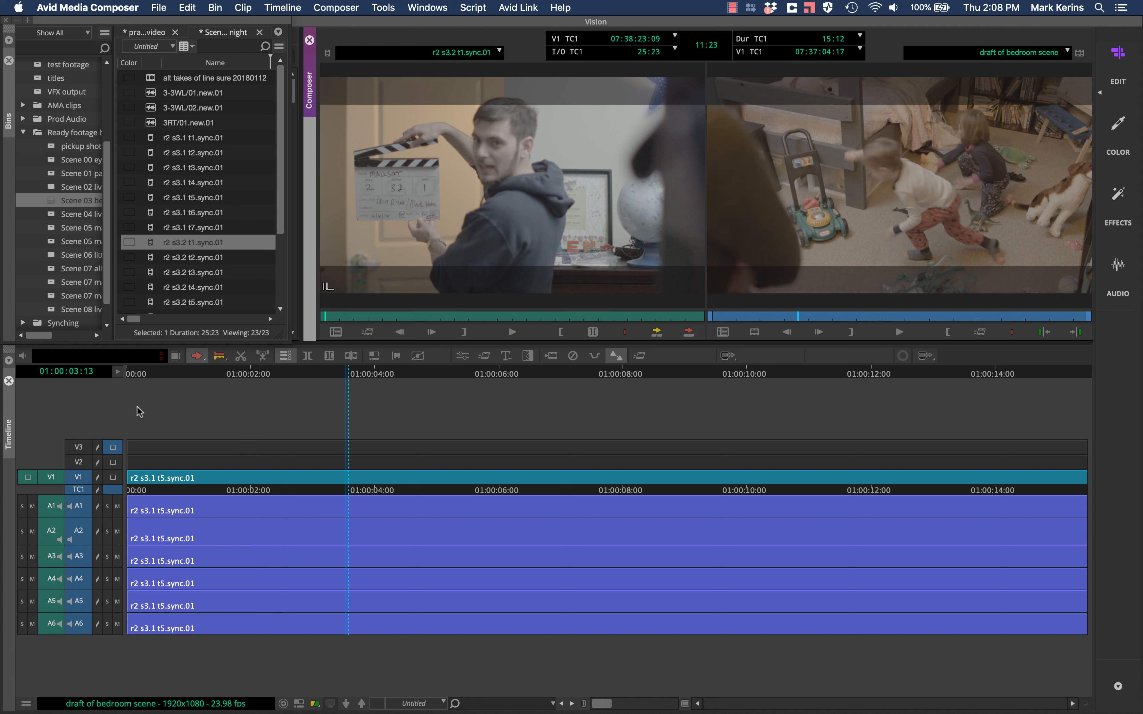
key(j)
key(j)
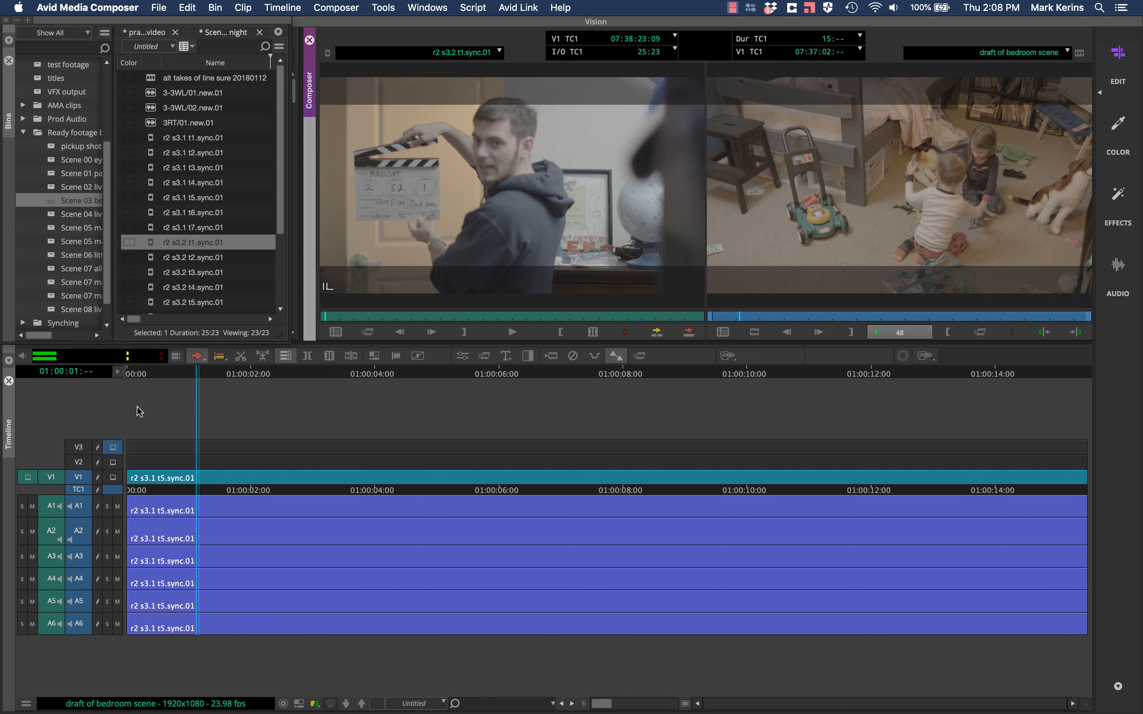
key(k)
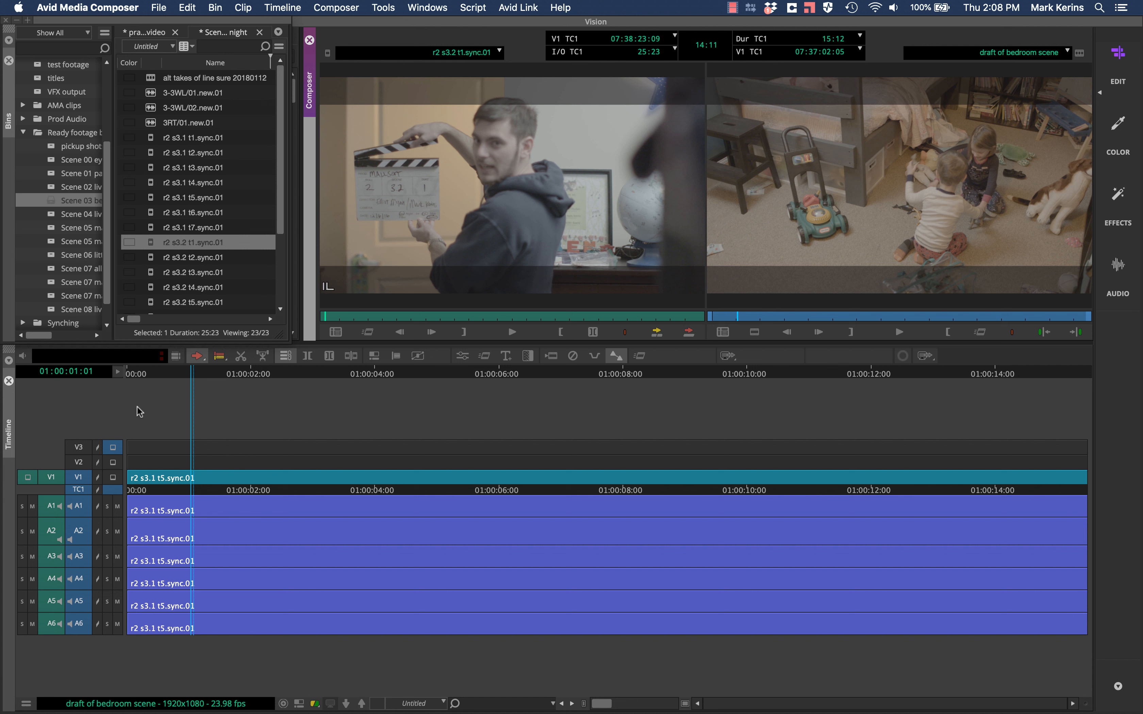
key(h)
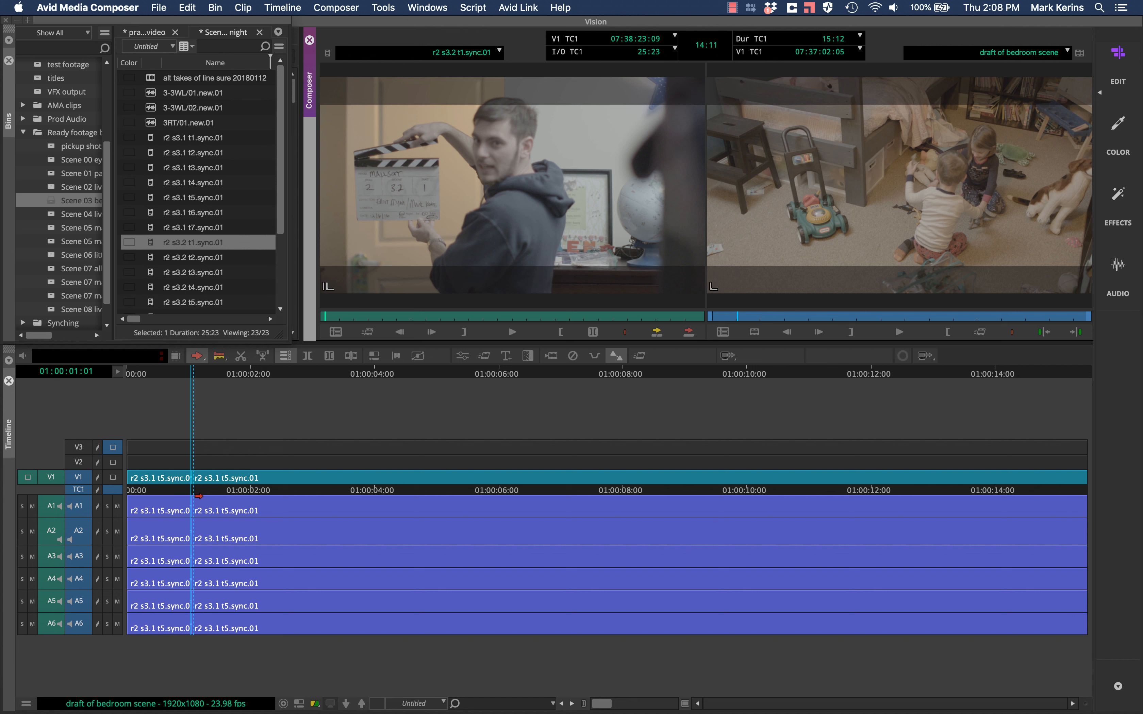
drag(216, 374, 393, 373)
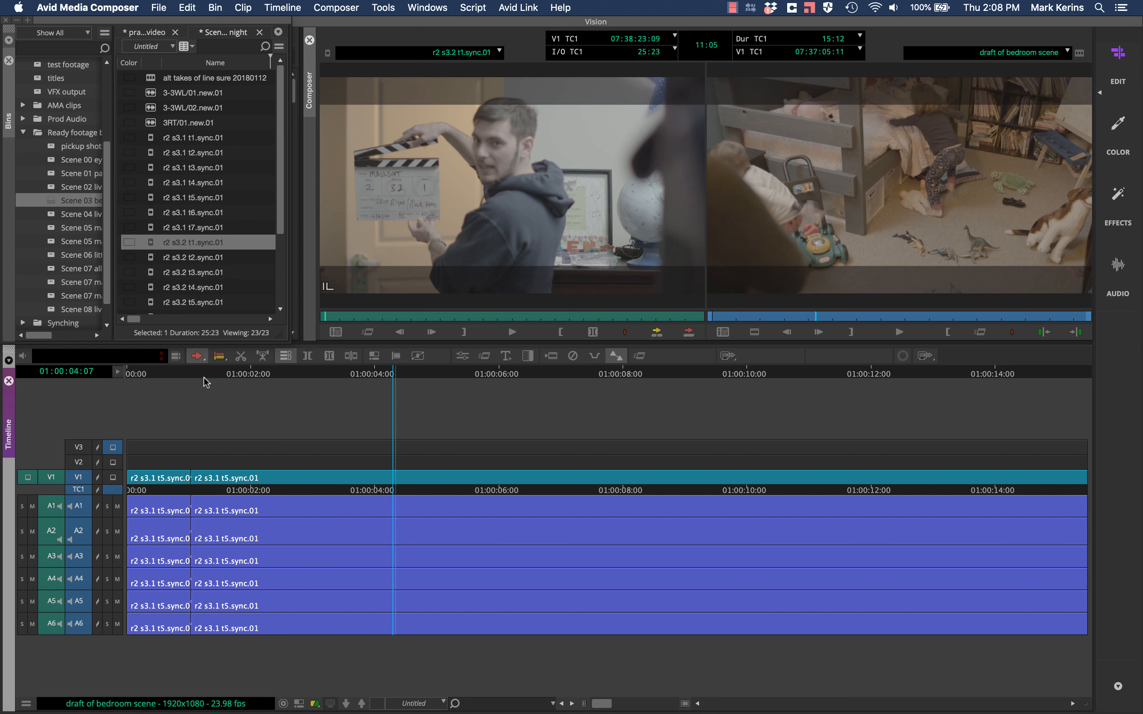
key(a)
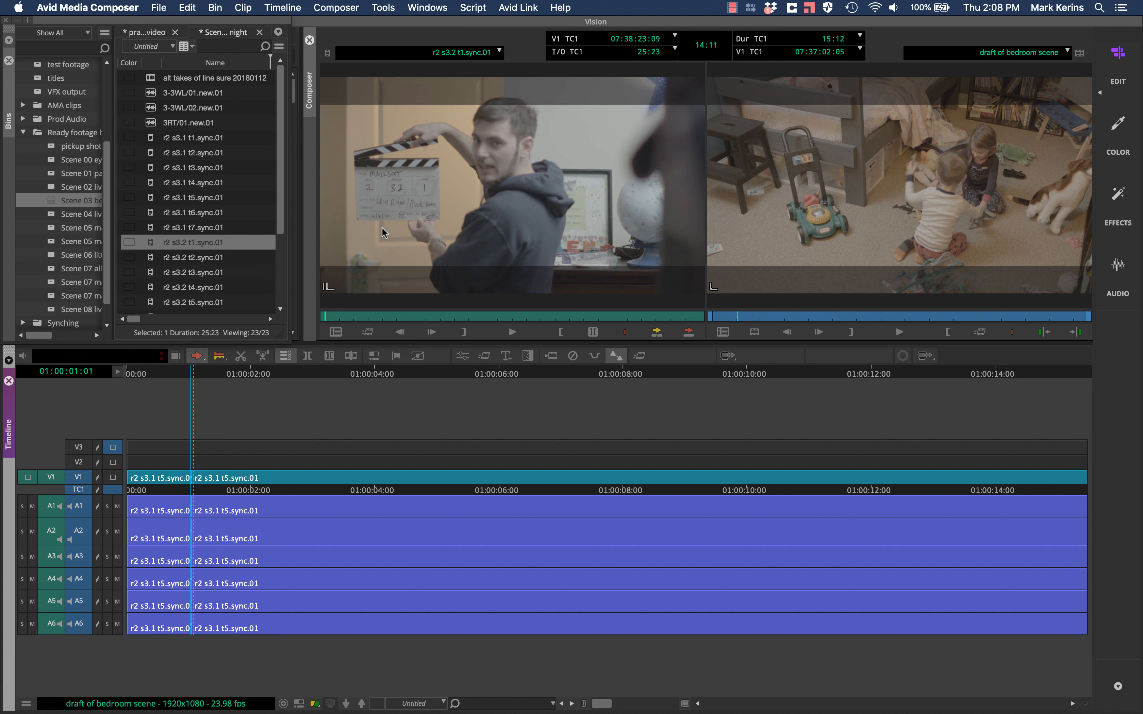
Step: Shuttle forward through r2 s3.2 t1.sync.01 and mark an in point at about 07:38:32, just before the woman enters
click(435, 254)
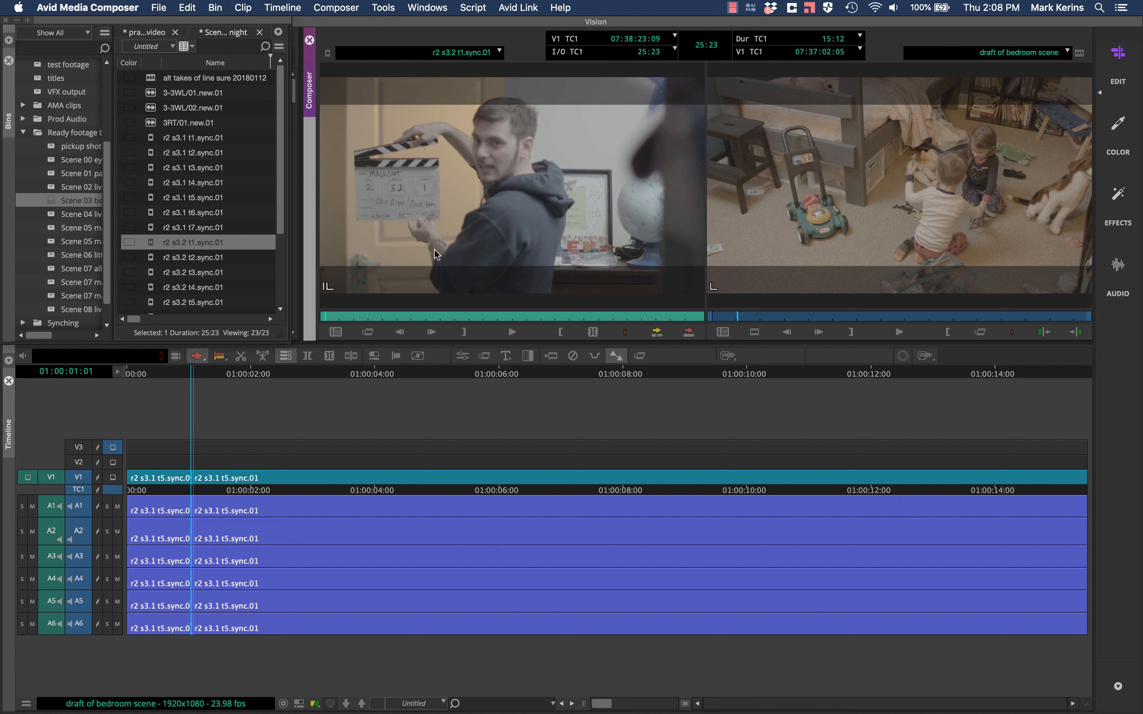
key(l)
key(l)
key(l)
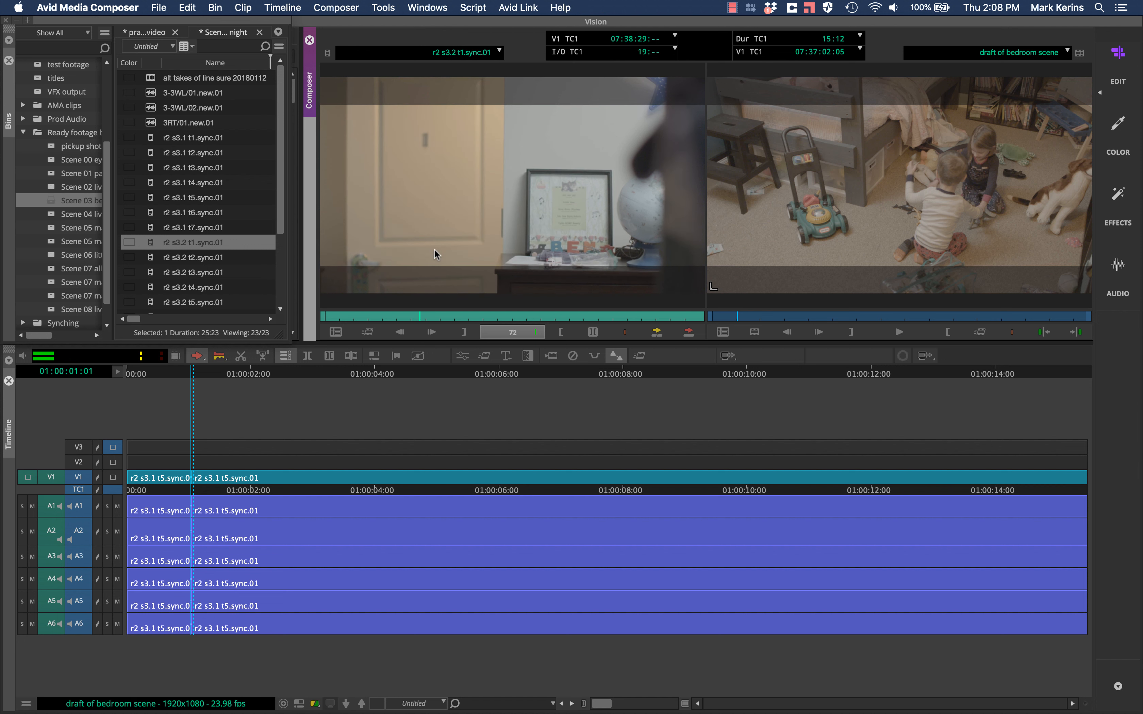
key(i)
key(l)
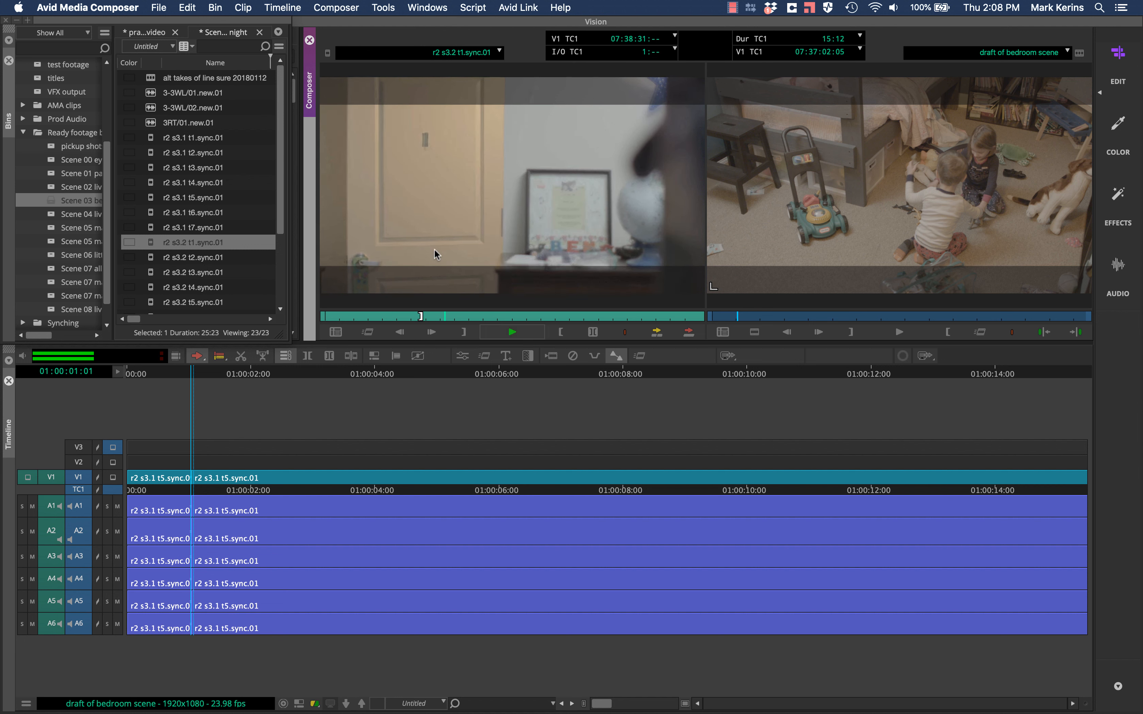
key(i)
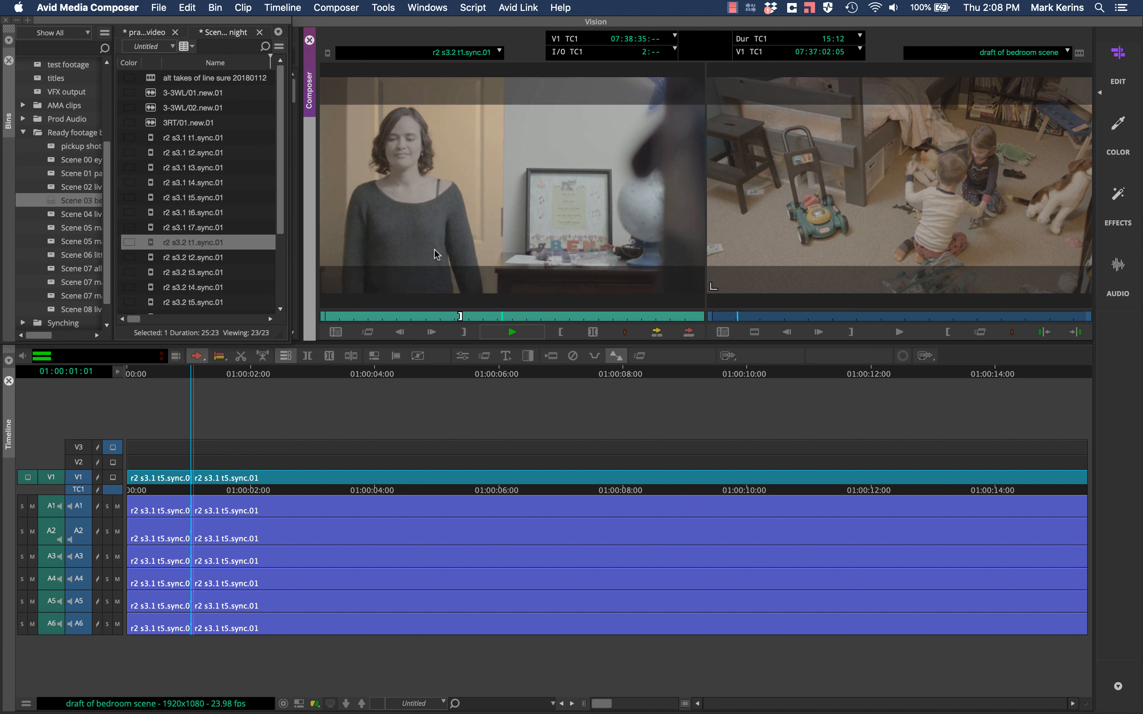
Step: Review the performance in r2 s3.2 t1.sync.01 by shuttling back and forth up to about 07:38:46, and park at 07:38:36:21
key(j)
key(j)
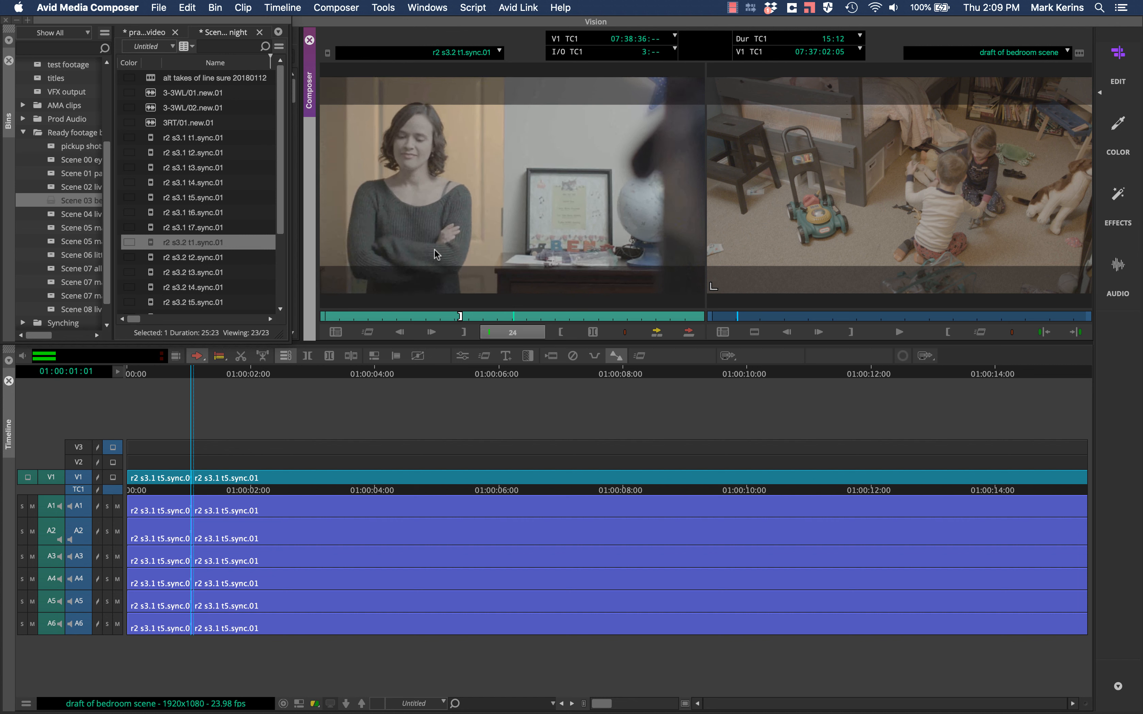
key(l)
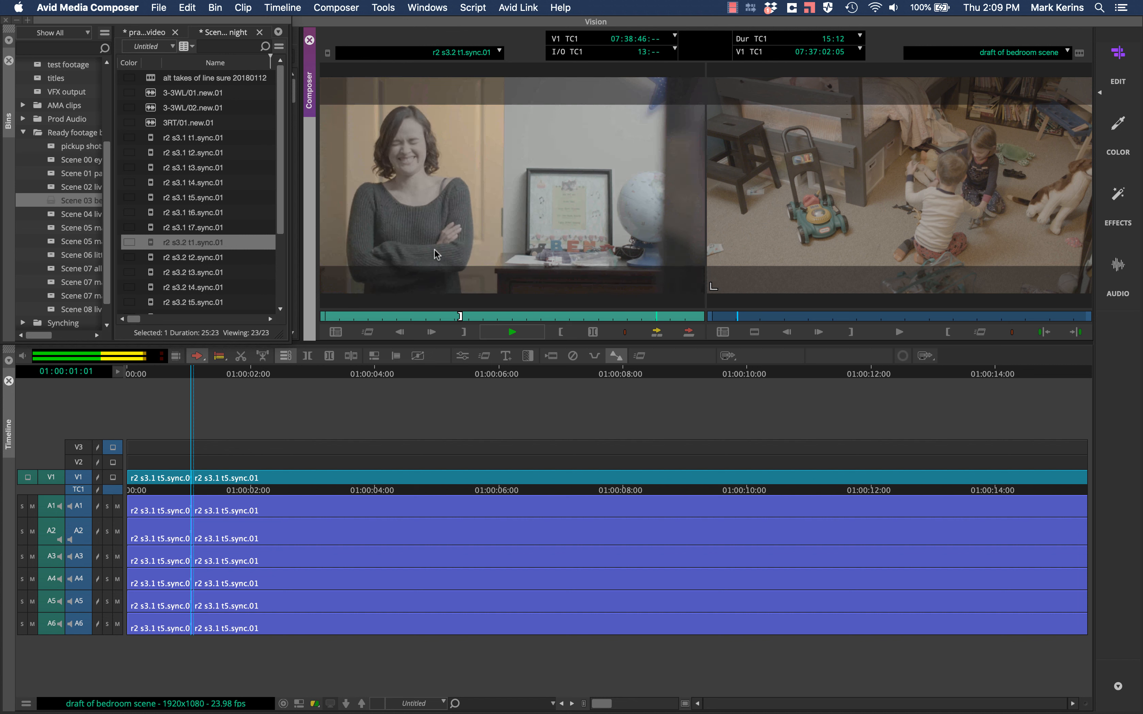
key(j)
key(j)
key(j)
key(j)
key(j)
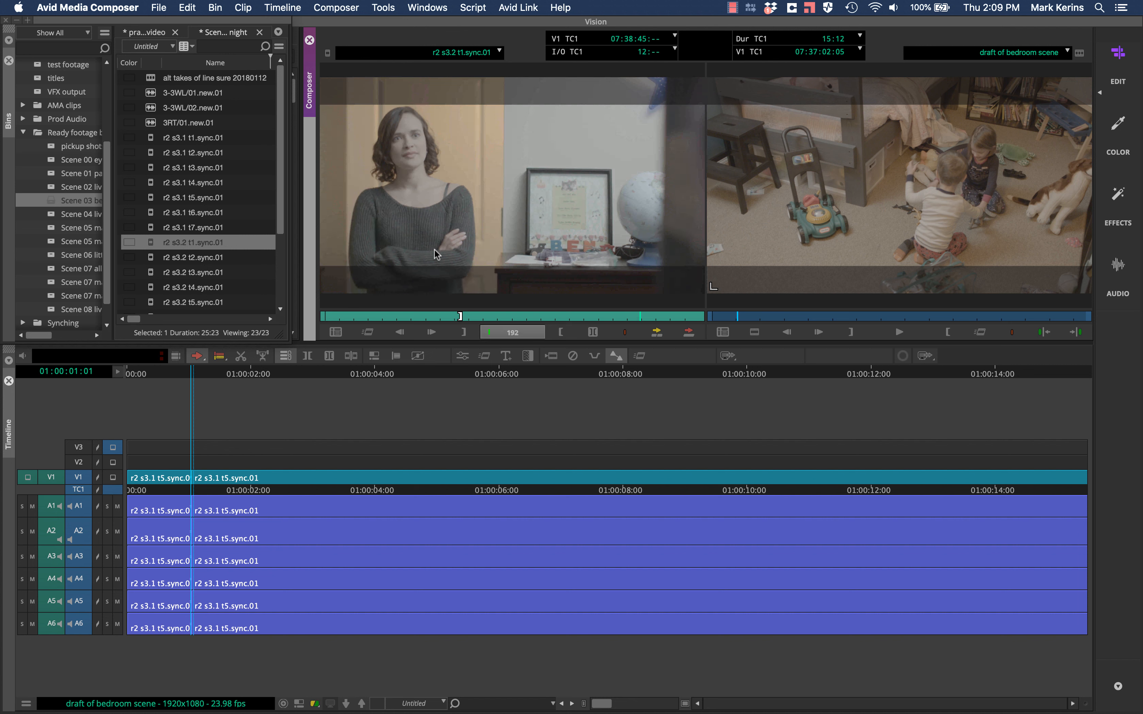
key(l)
key(l)
key(l)
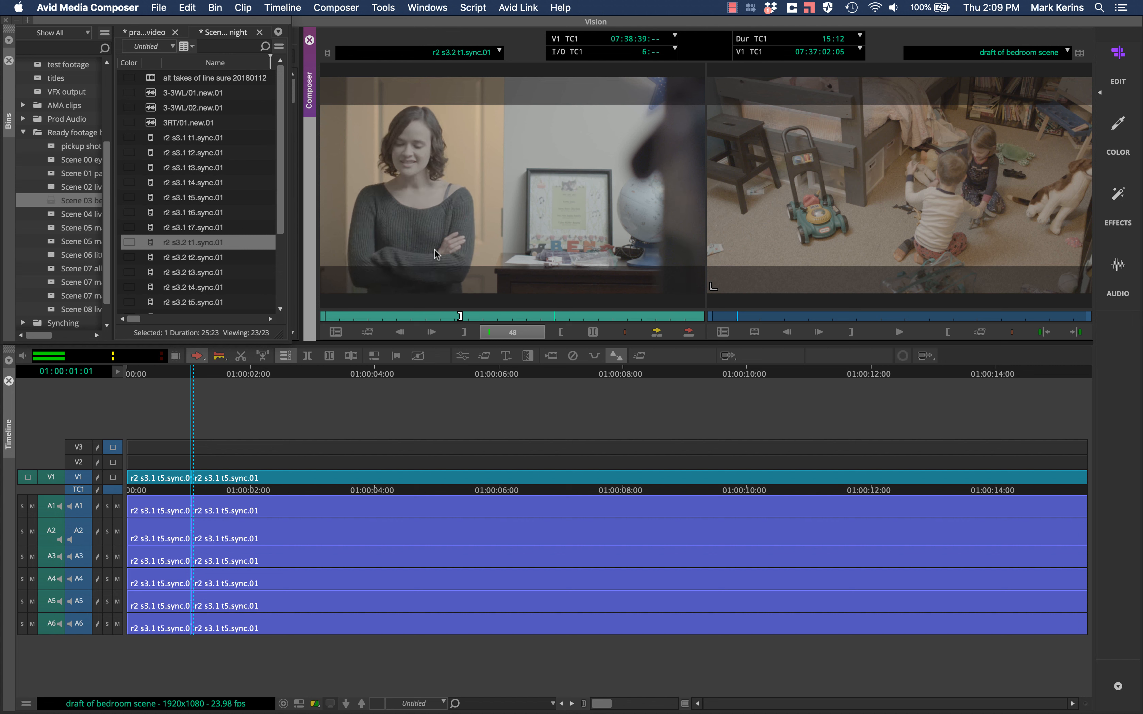
key(l)
key(l)
key(l)
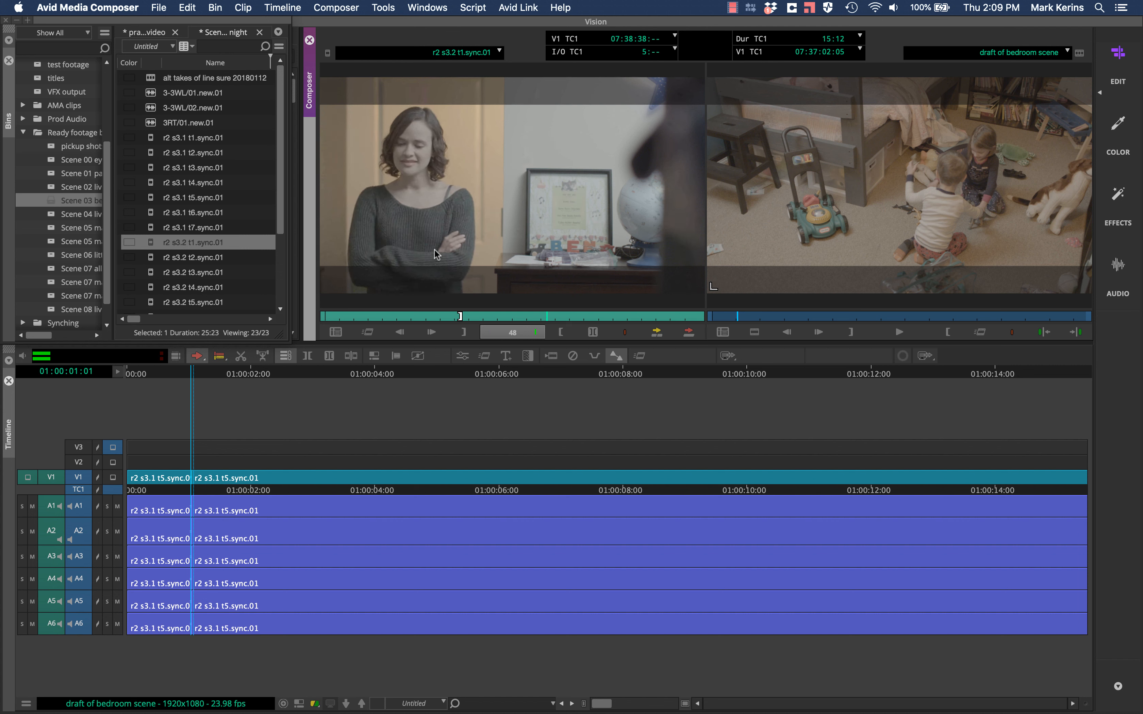
key(k)
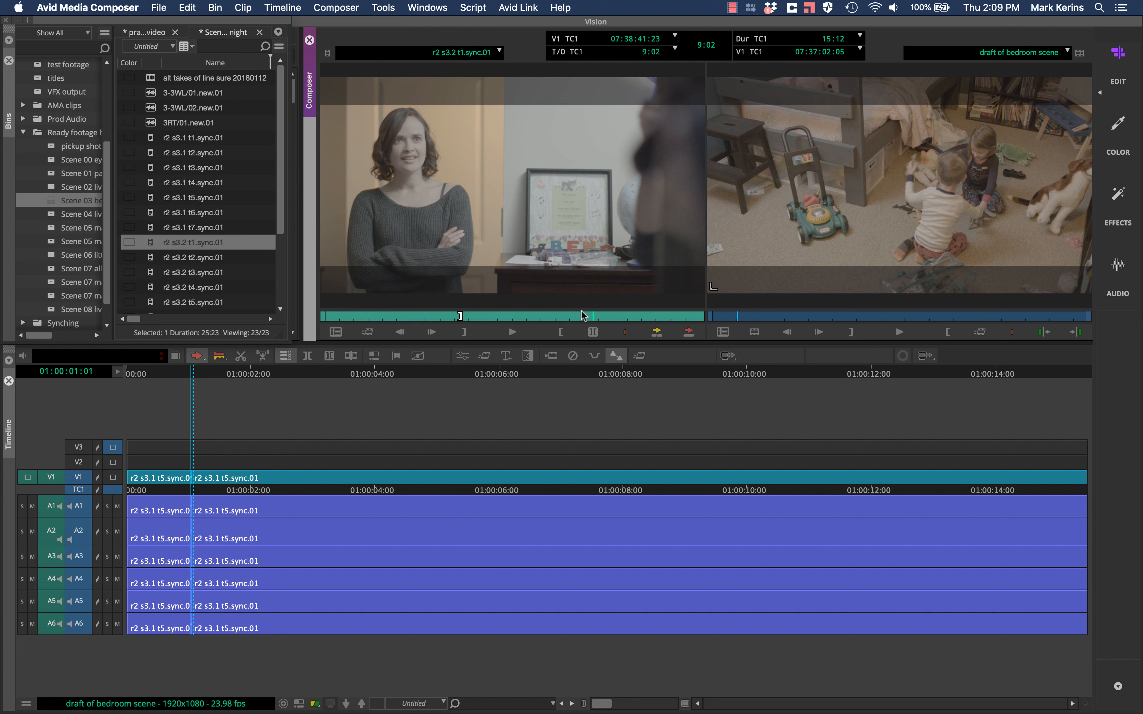
mouse_move(585, 315)
mouse_down()
mouse_move(709, 310)
mouse_move(364, 301)
mouse_move(519, 305)
mouse_up()
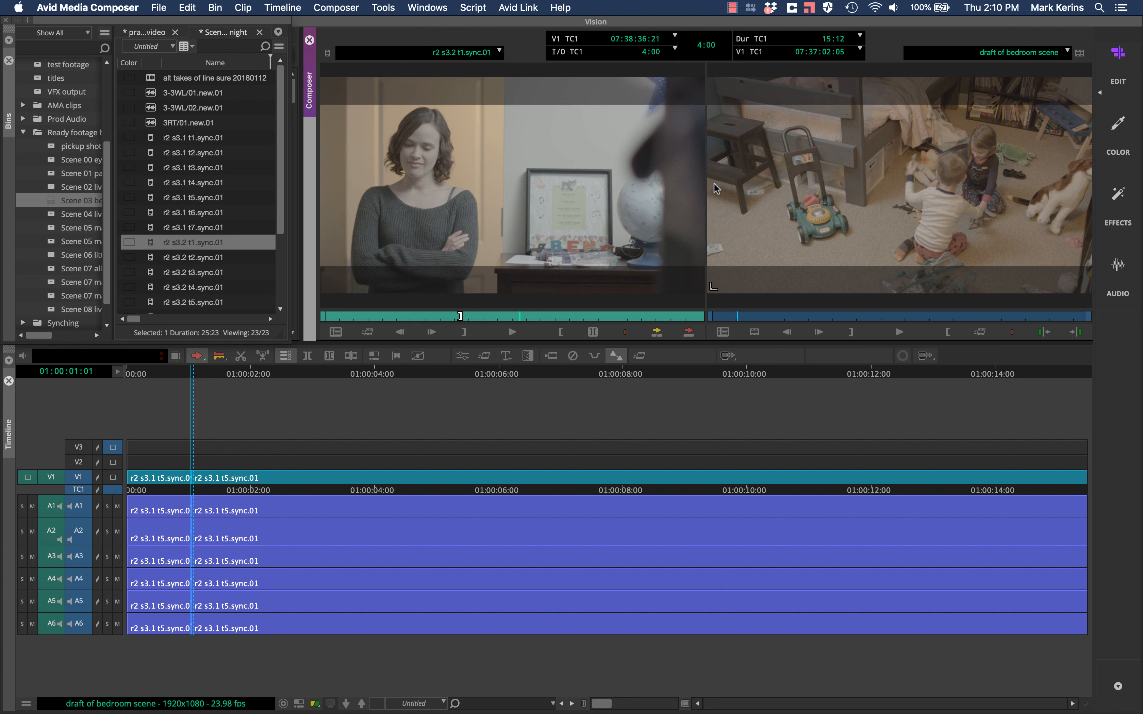
Step: Load r2 s3.2 t2.sync.01 into the source monitor, mark an in point at about 07:39:00:17, and return to it
key(super+9)
key(Down)
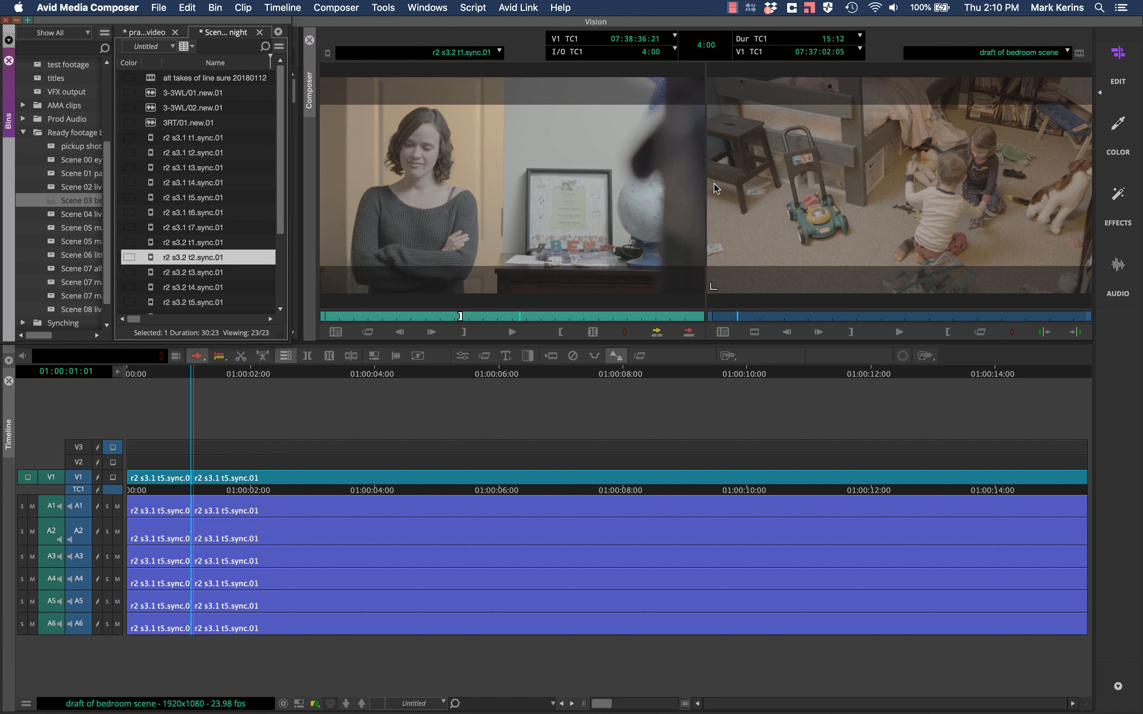
key(Return)
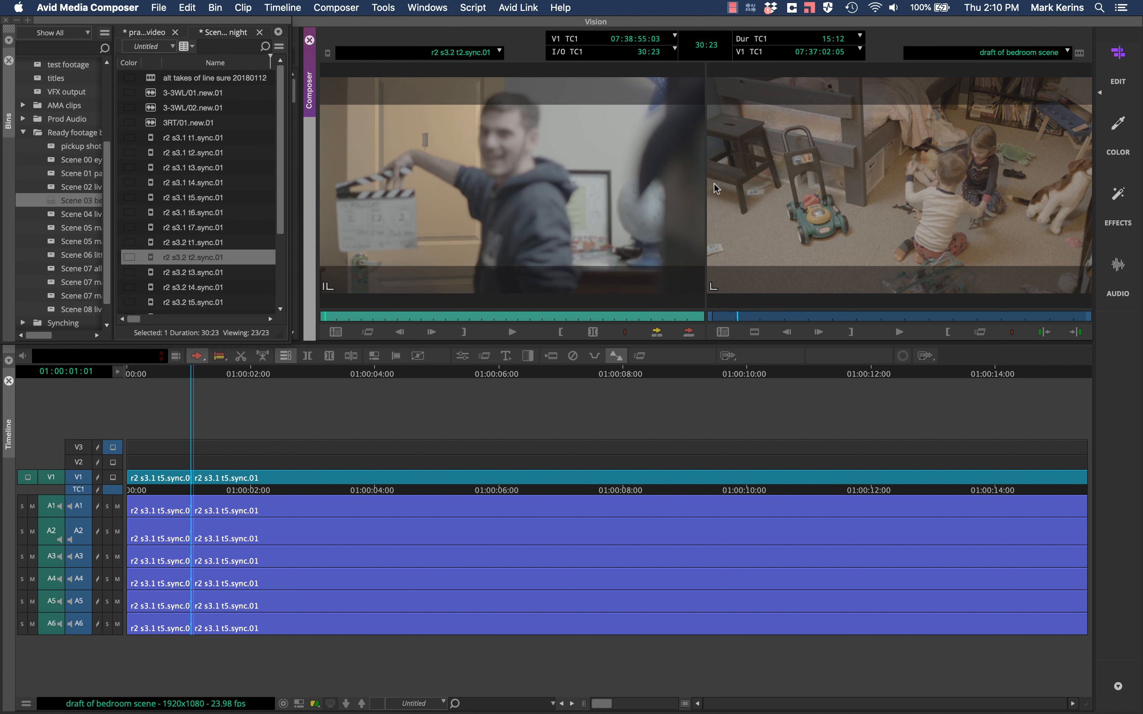
key(l)
key(l)
key(l)
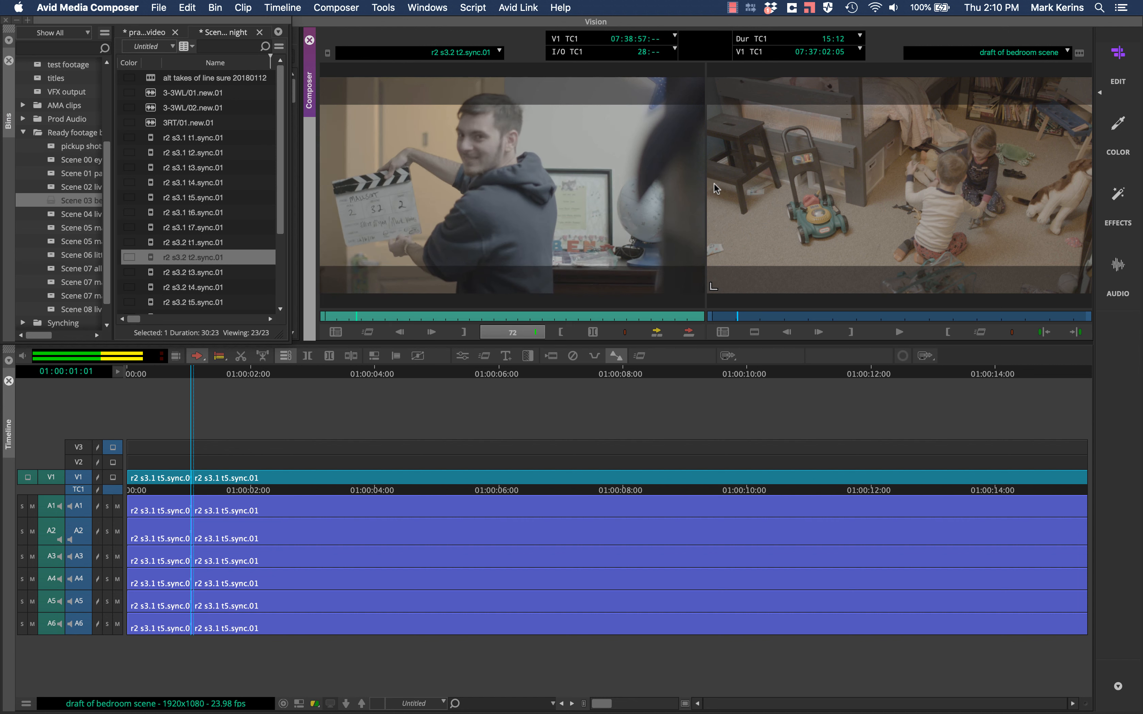
key(i)
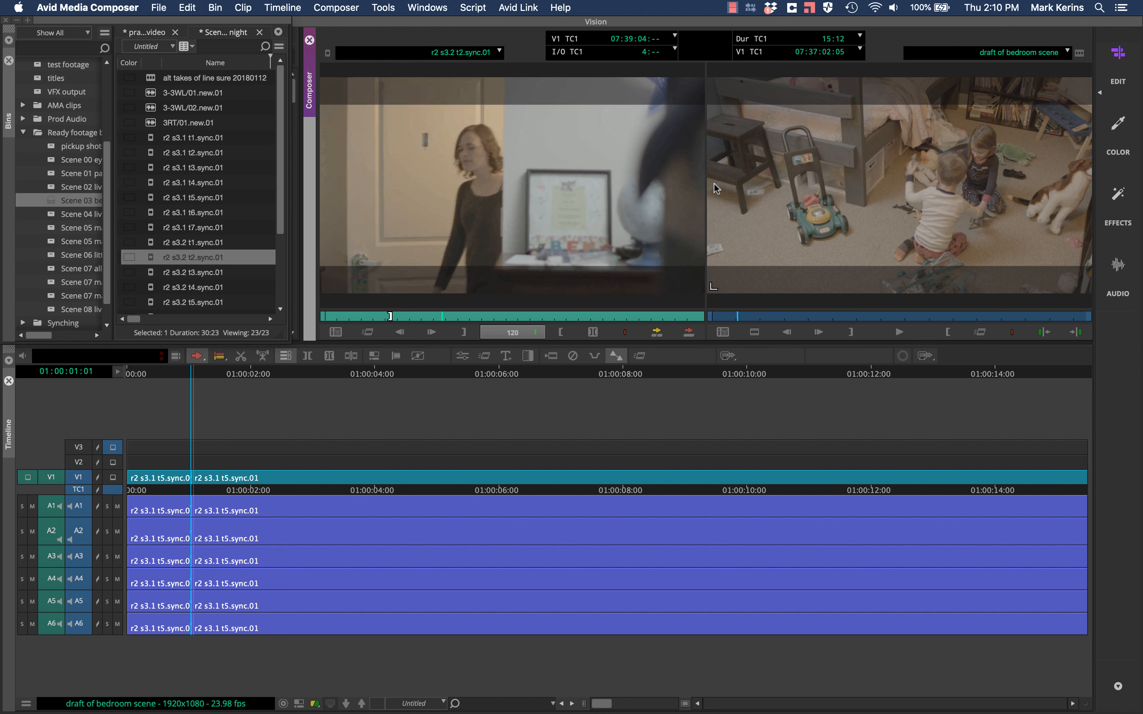
key(k)
key(l)
key(q)
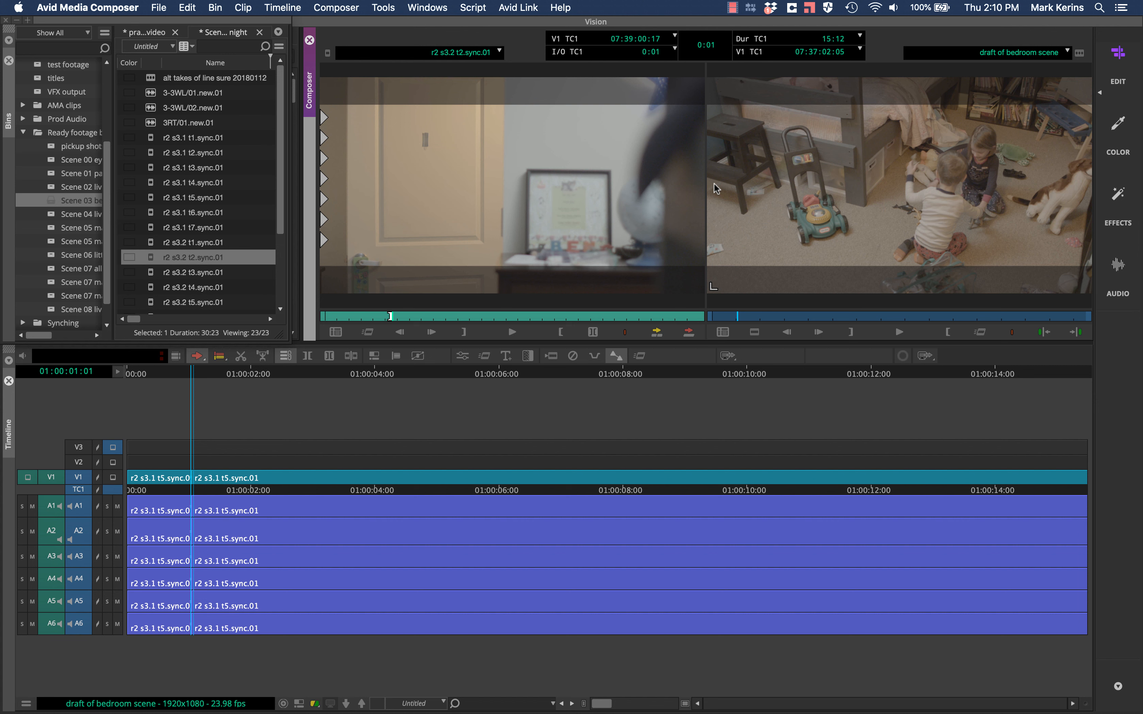
Step: Play through r2 s3.2 t2.sync.01 to about 07:39:25, and move its in point to about 07:39:03:14
key(l)
key(l)
key(l)
key(l)
key(l)
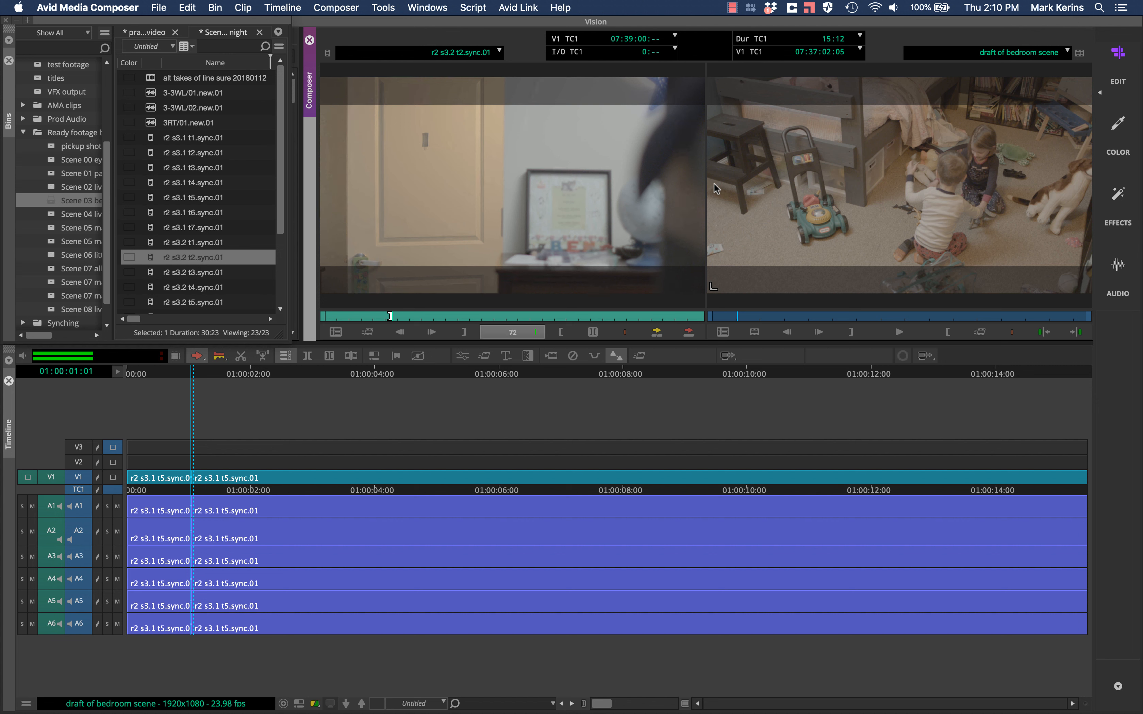
key(o)
key(k)
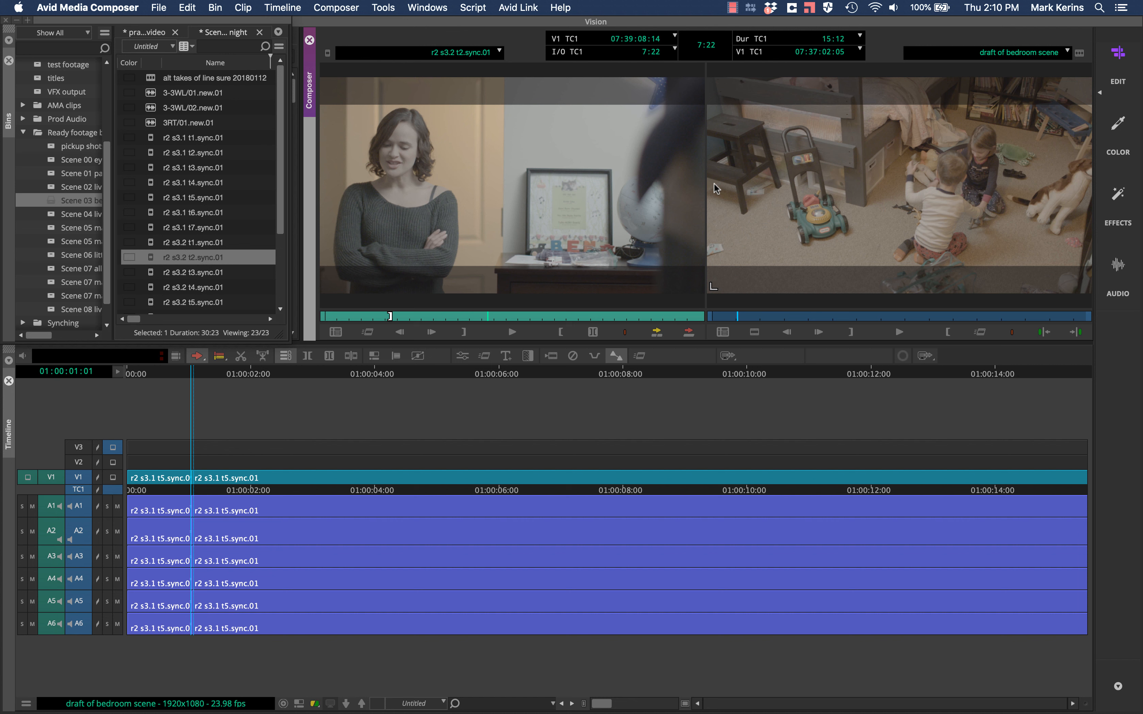
key(q)
key(l)
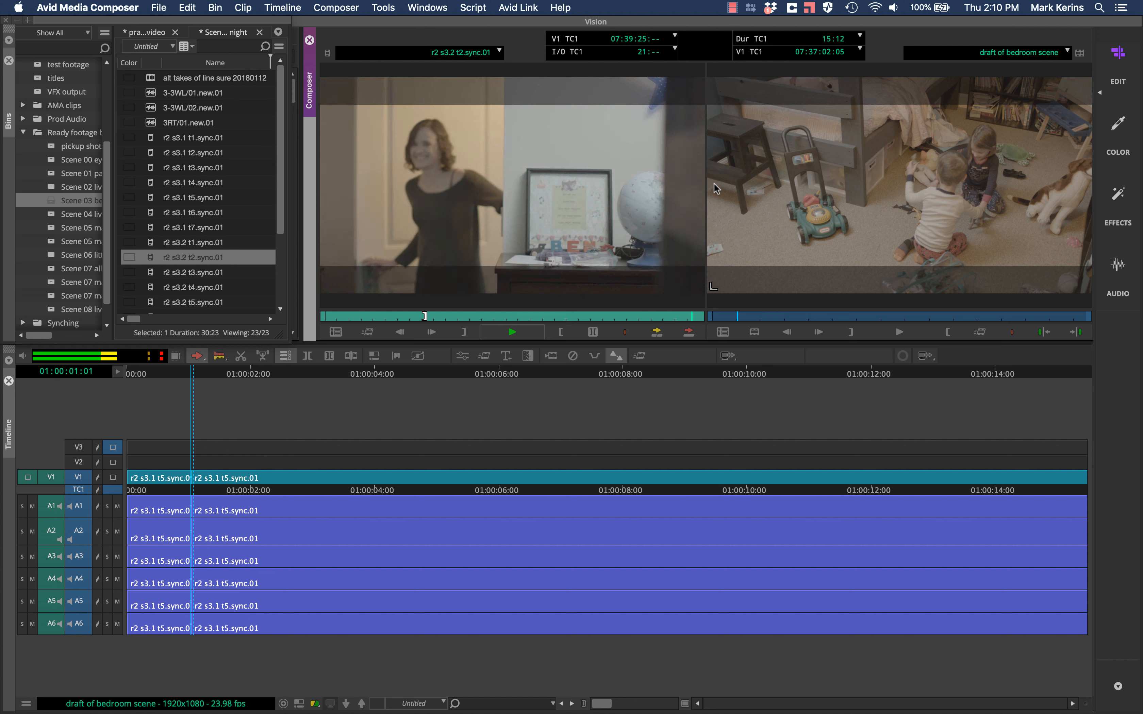
key(space)
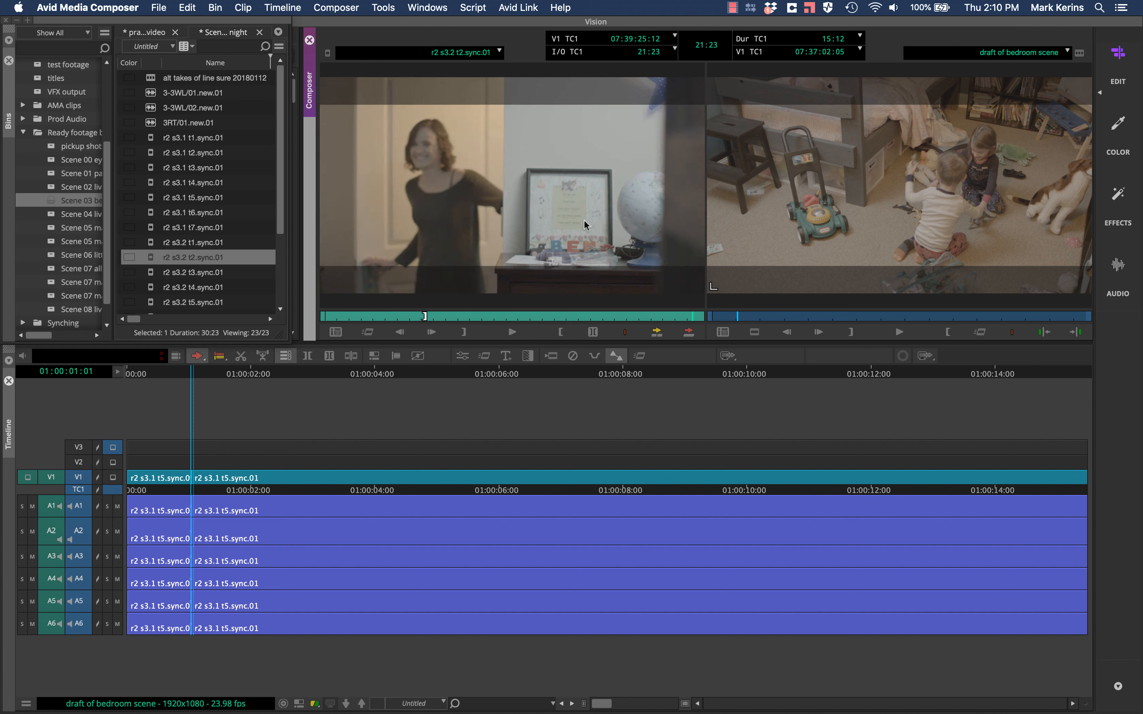
Step: Return to the in point of r2 s3.2 t2.sync.01, play forward, and mark an out point at 07:39:09:12
key(q)
key(l)
key(l)
key(l)
key(l)
key(l)
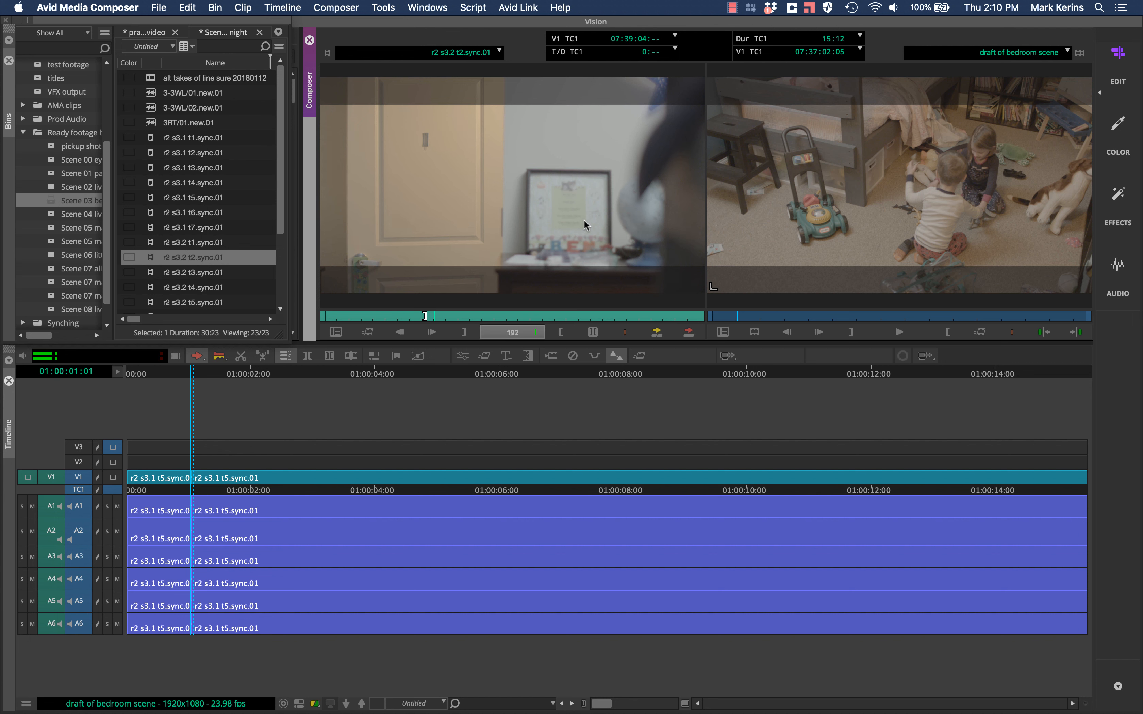
key(k)
key(l)
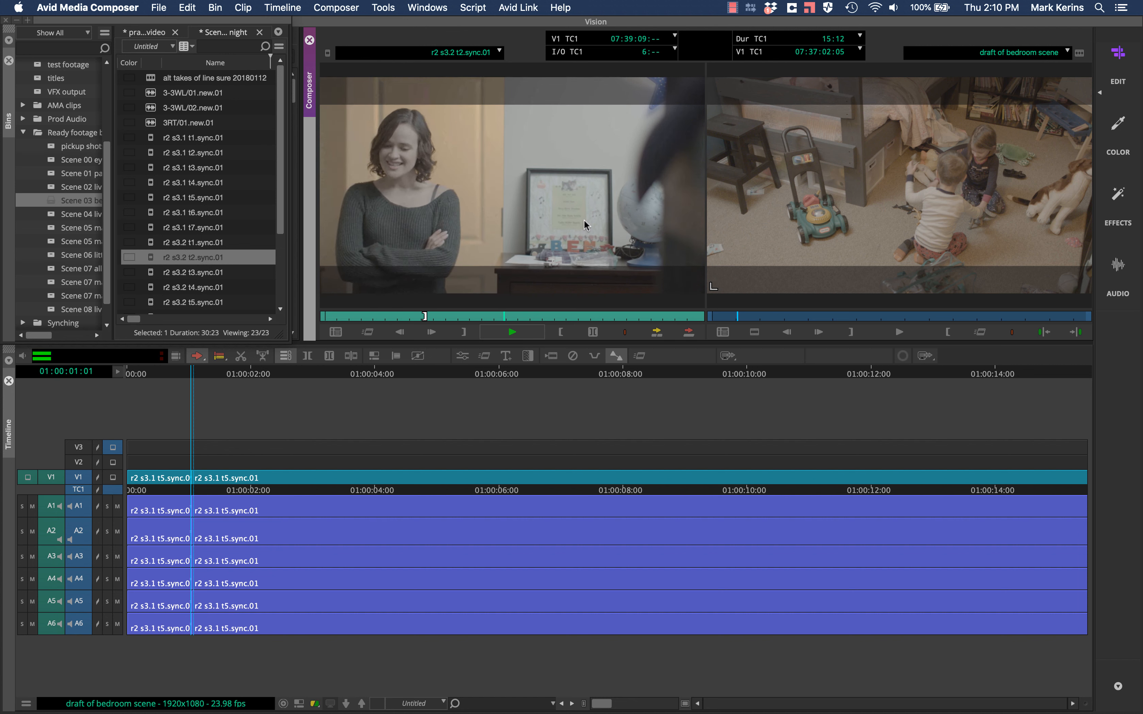
key(l)
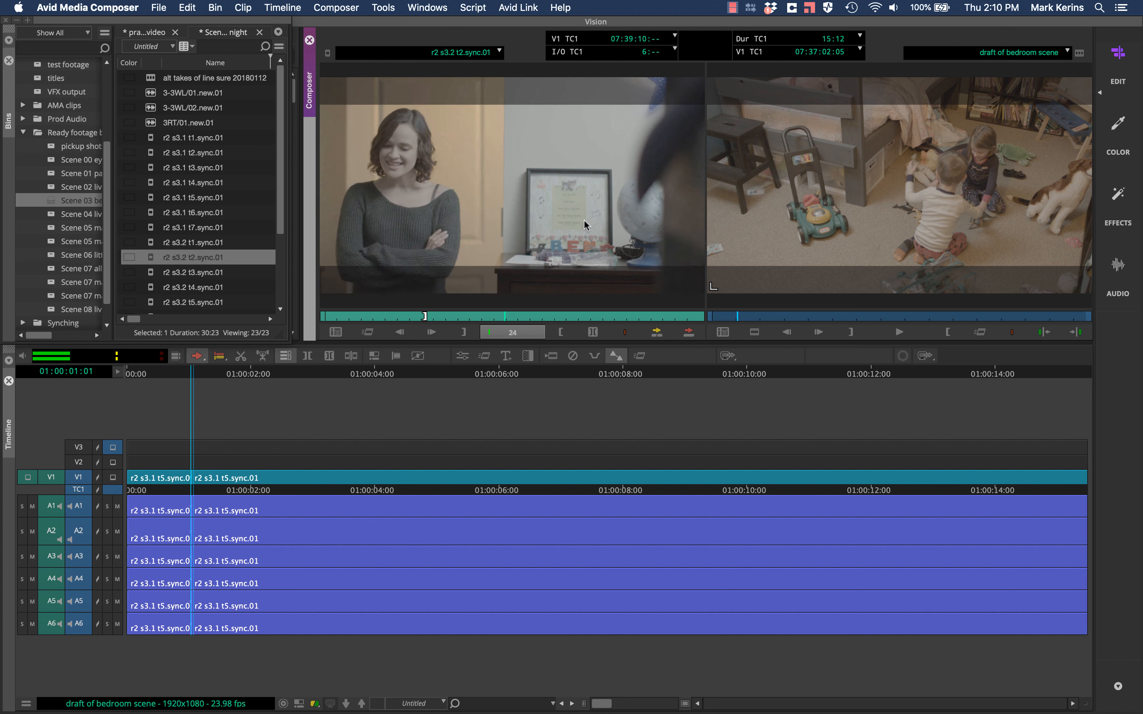
key(k)
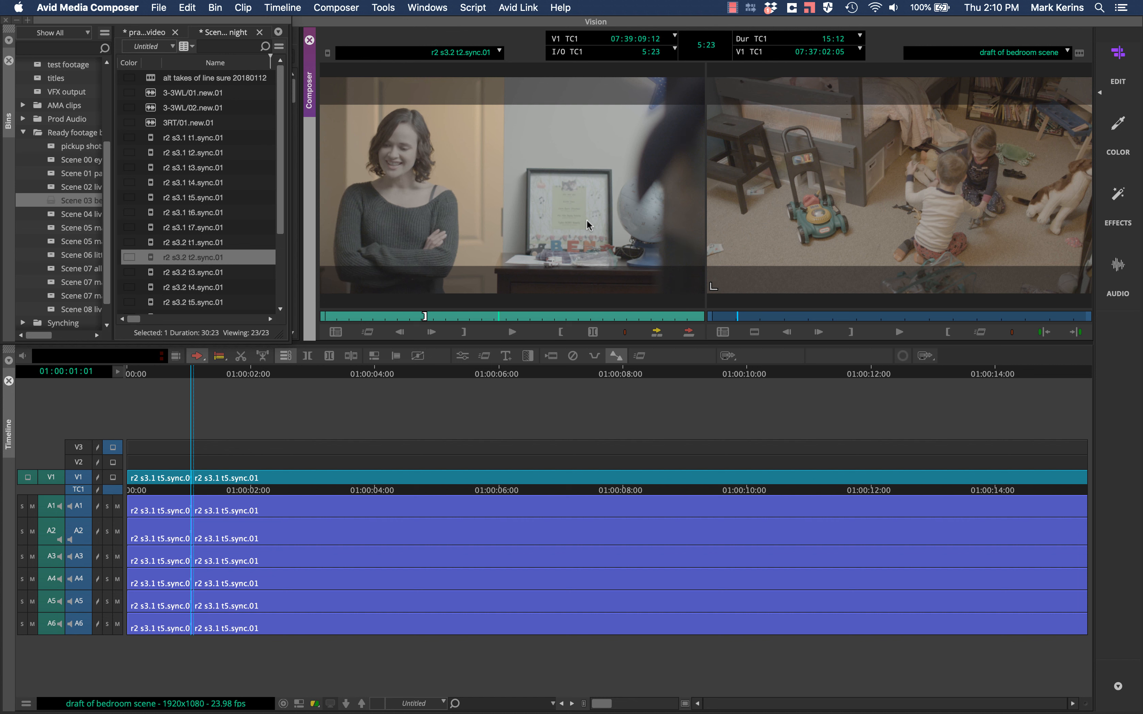
key(o)
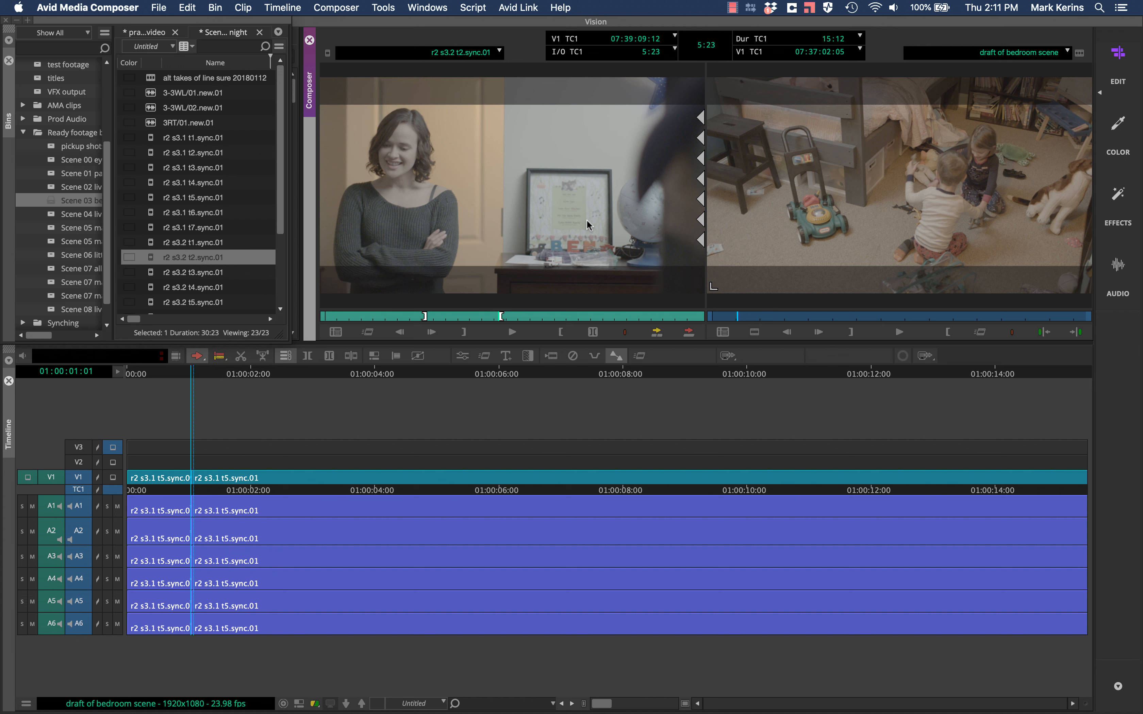
Step: Splice the marked r2 s3.2 t2.sync.01 section into the sequence at 01:00:01:01, and park at the edit point 01:00:07:00
key(v)
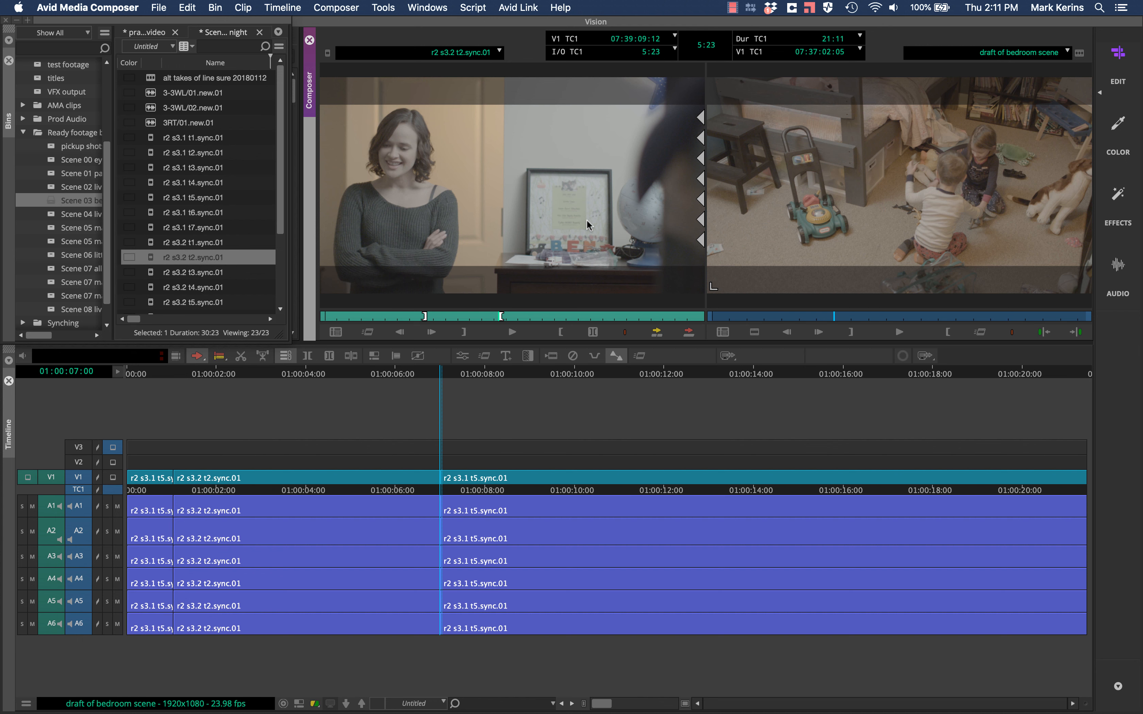
mouse_move(147, 376)
mouse_down()
mouse_move(685, 376)
mouse_move(124, 376)
mouse_up()
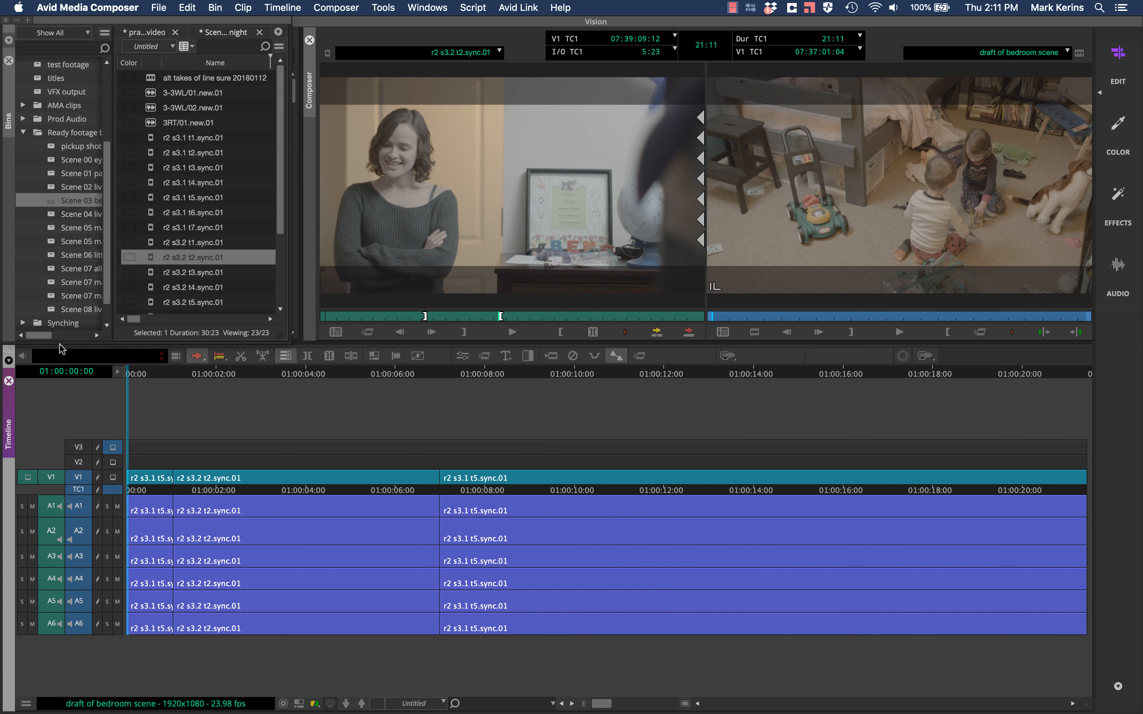
super+click(311, 424)
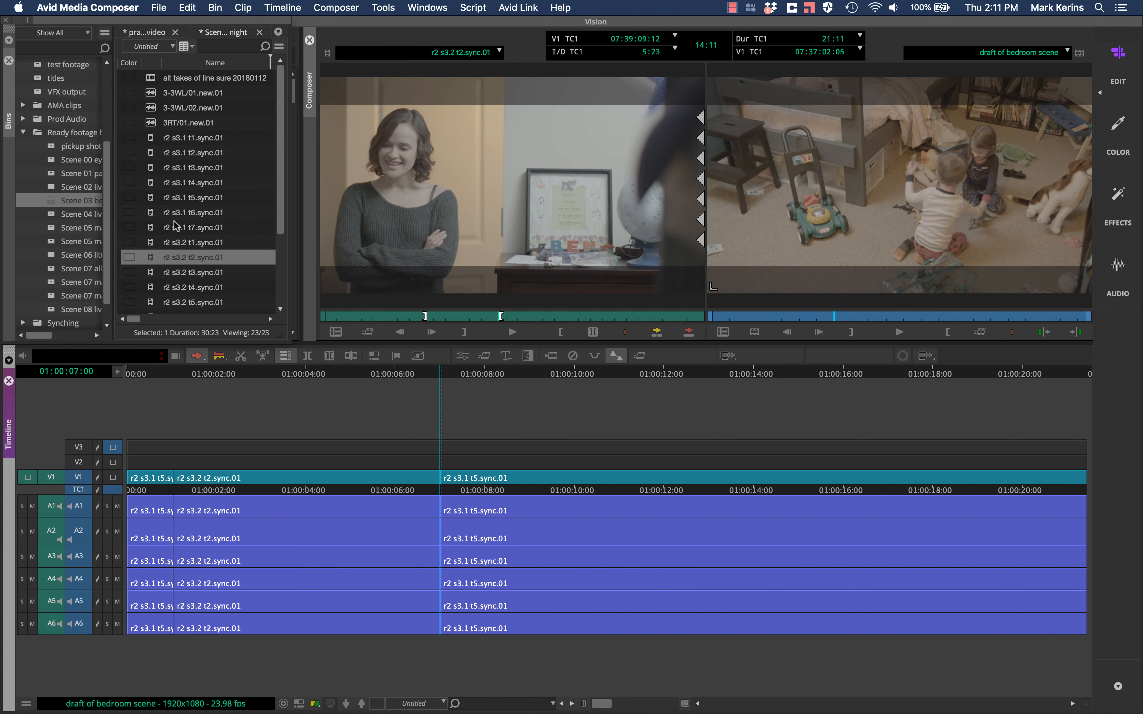
Step: Load r2 s3.2 t3.sync.01 into the source monitor, shuttle ahead, and mark an in point at 07:39:41:02
double_click(150, 274)
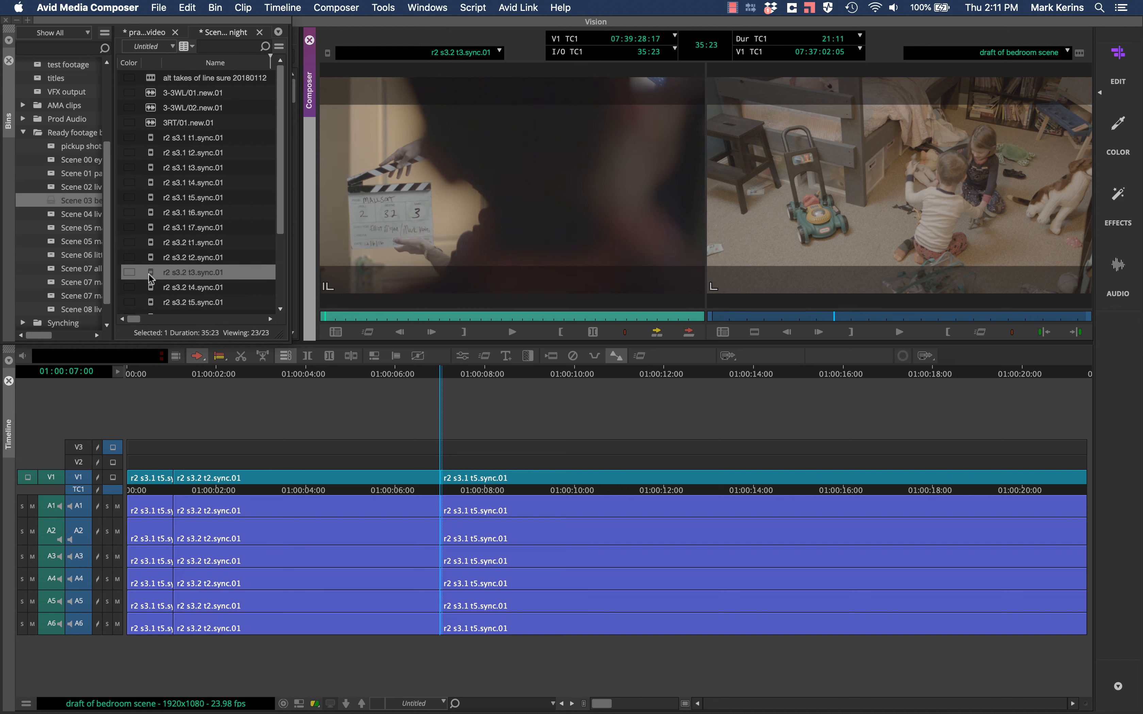
key(l)
key(l)
key(l)
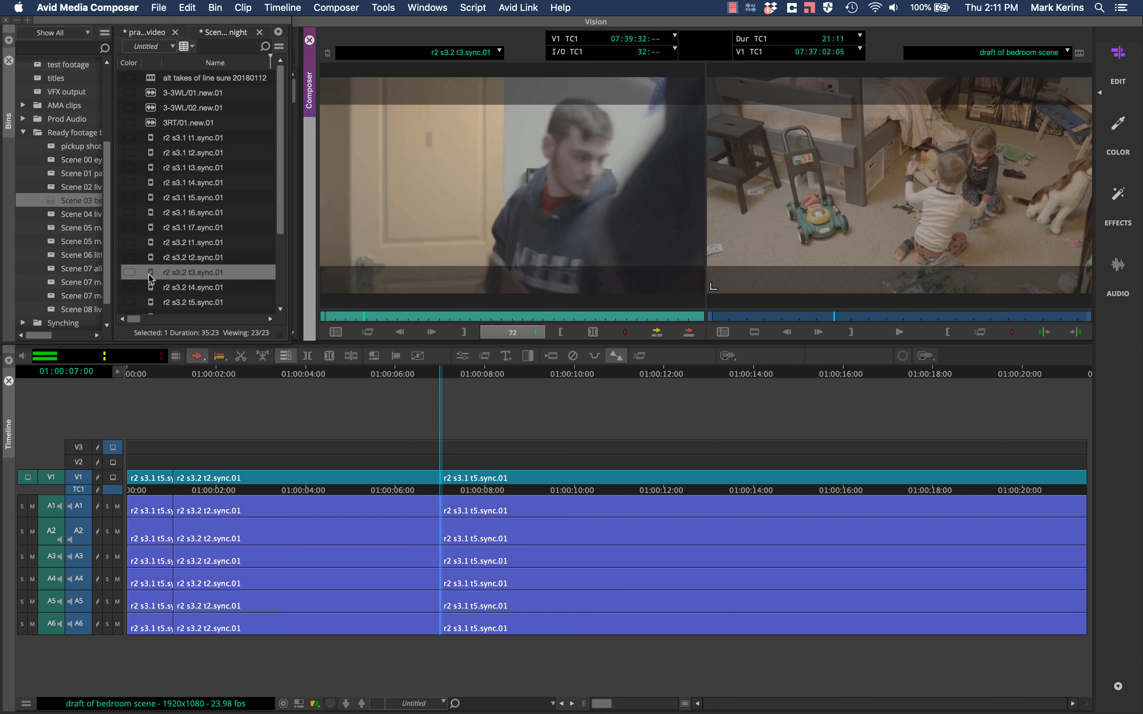
key(k)
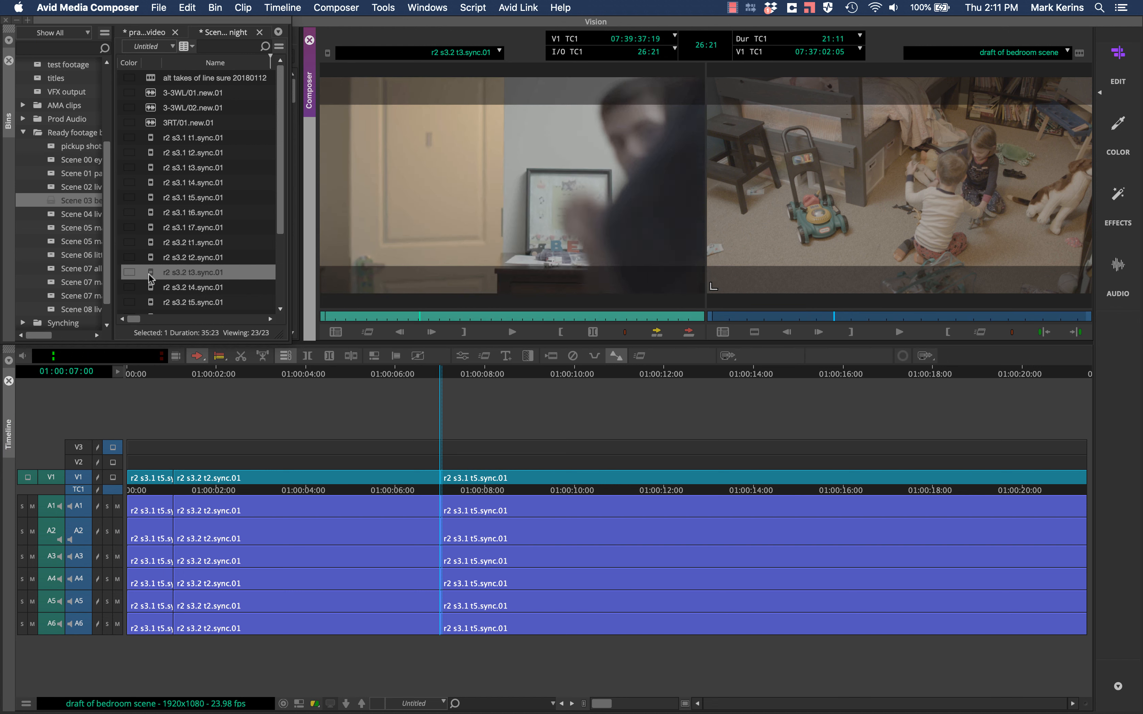
key(l)
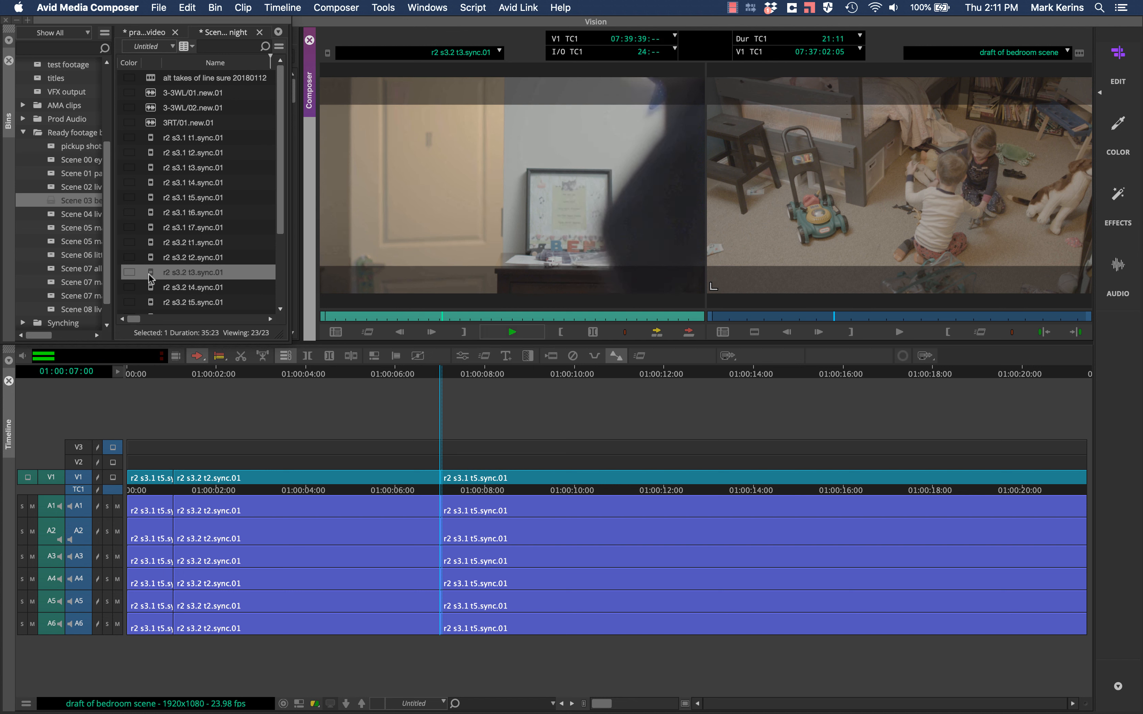
key(i)
key(o)
key(k)
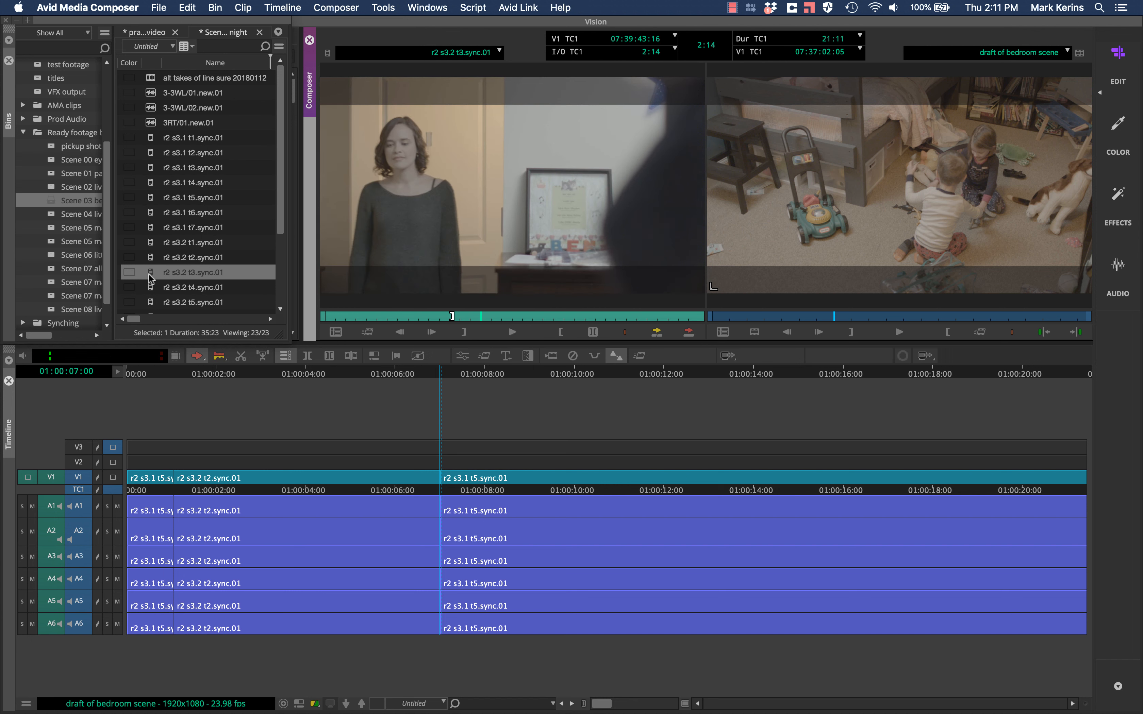
Step: Replay r2 s3.2 t3.sync.01 from before its in point, and mark in at about 07:39:41:15 and out at about 07:39:51:18
key(6)
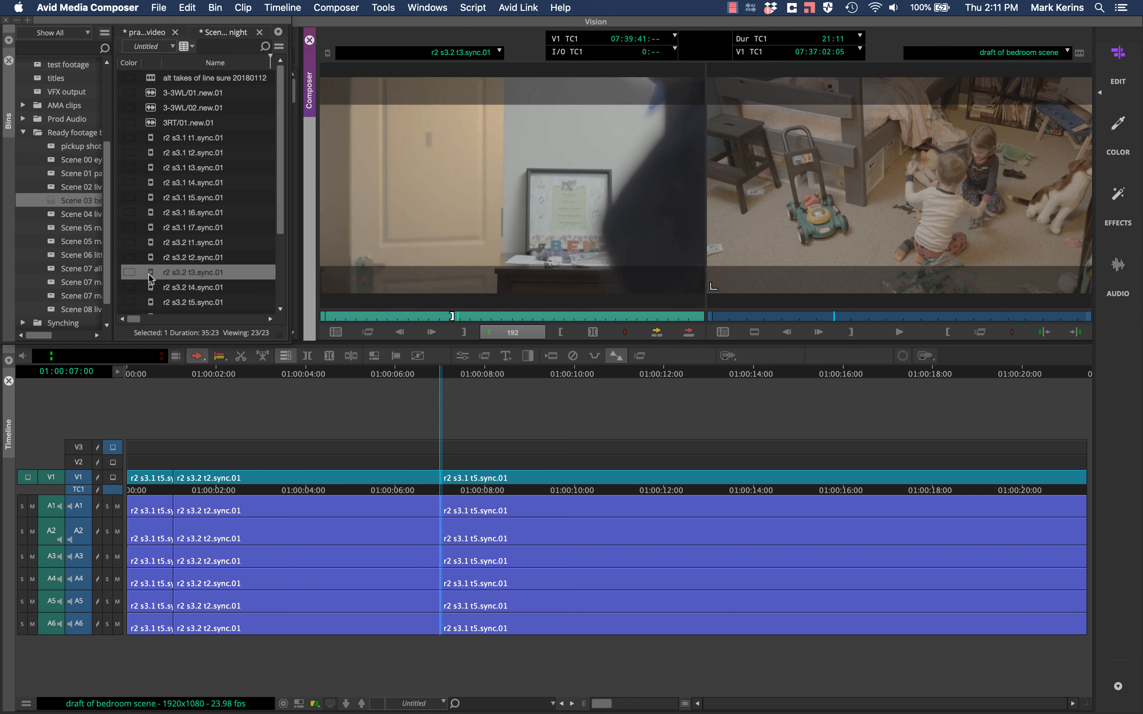
key(k)
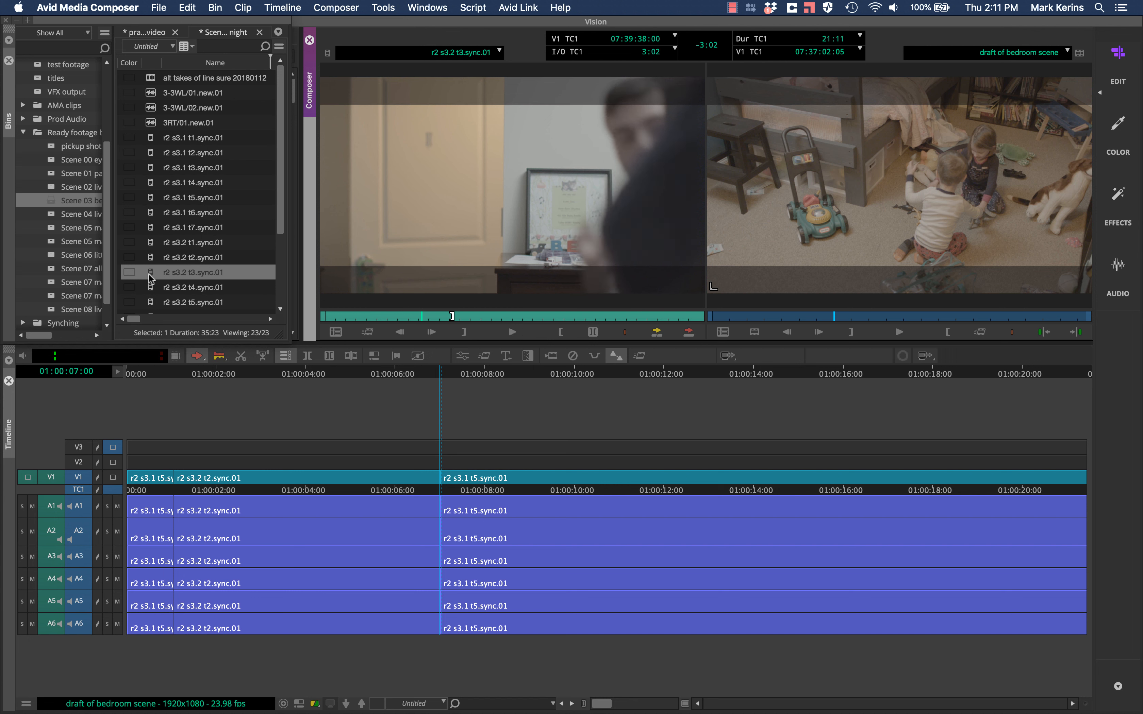
key(6)
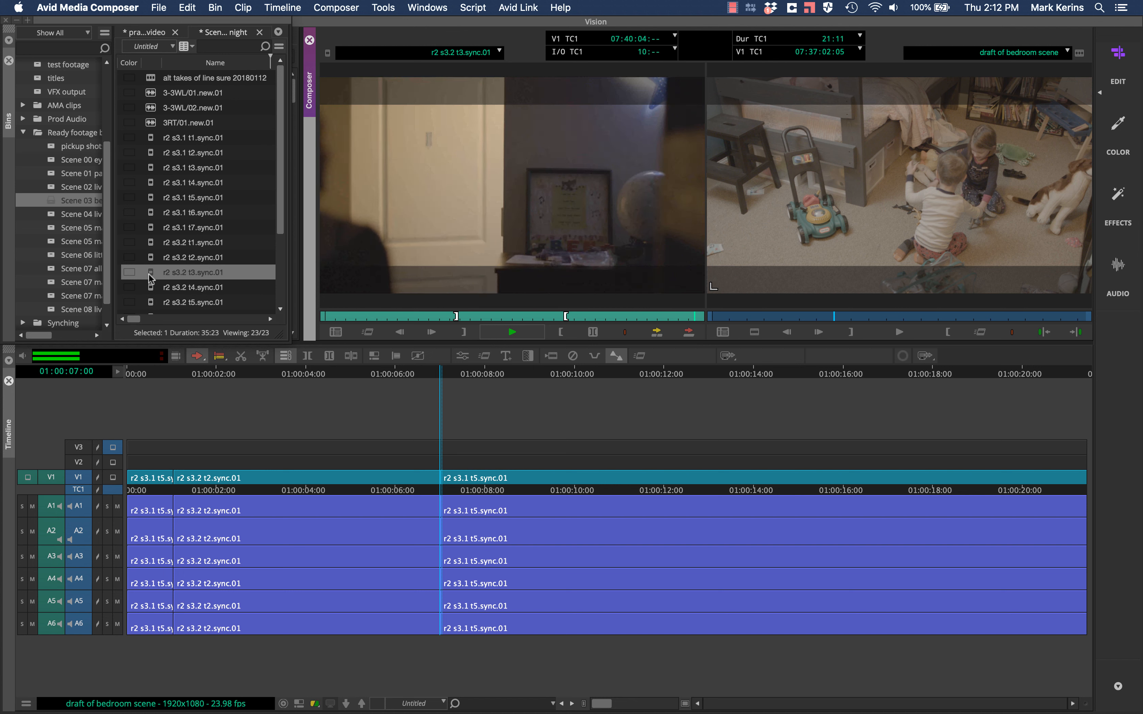
Step: Review r2 s3.2 t3.sync.01 from about 07:39:46 to 07:40:02:20, and splice its marked section into the sequence at 01:00:07:00
key(j)
key(j)
key(j)
key(j)
key(j)
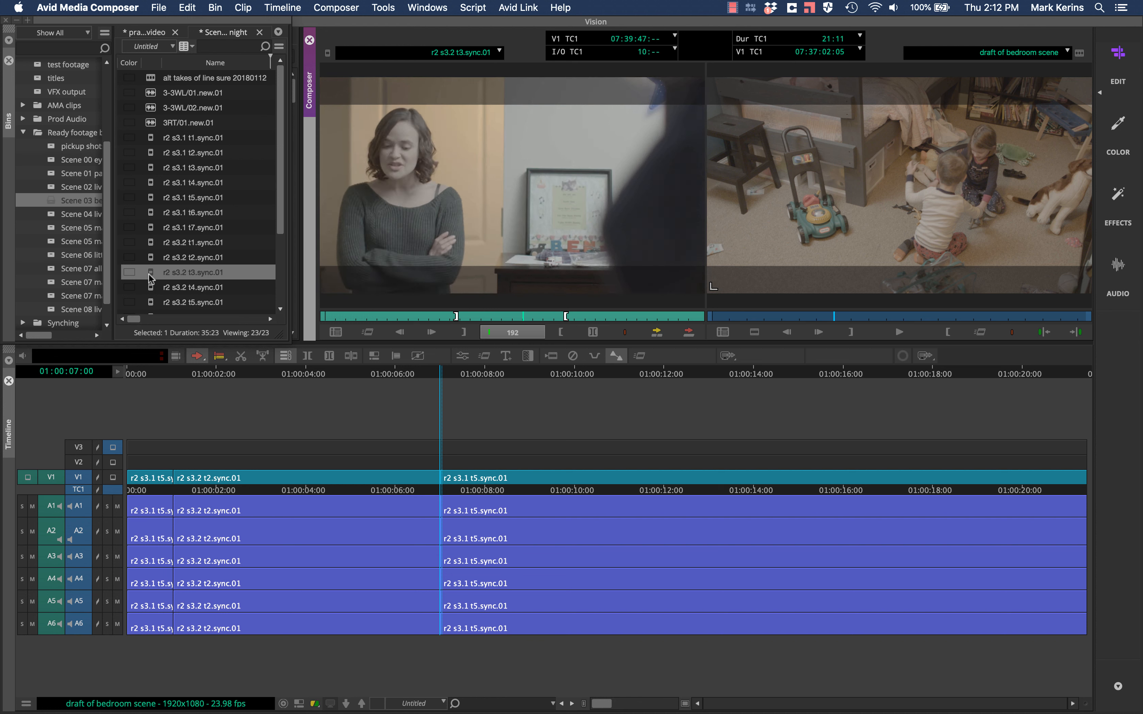
key(l)
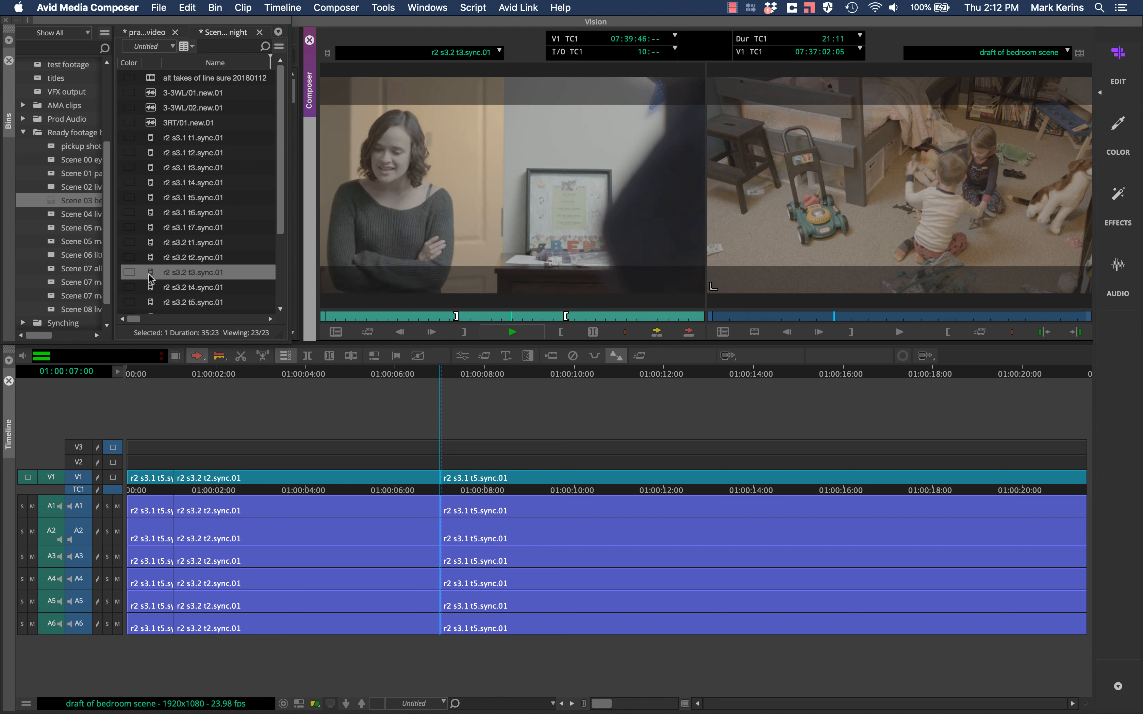
key(k)
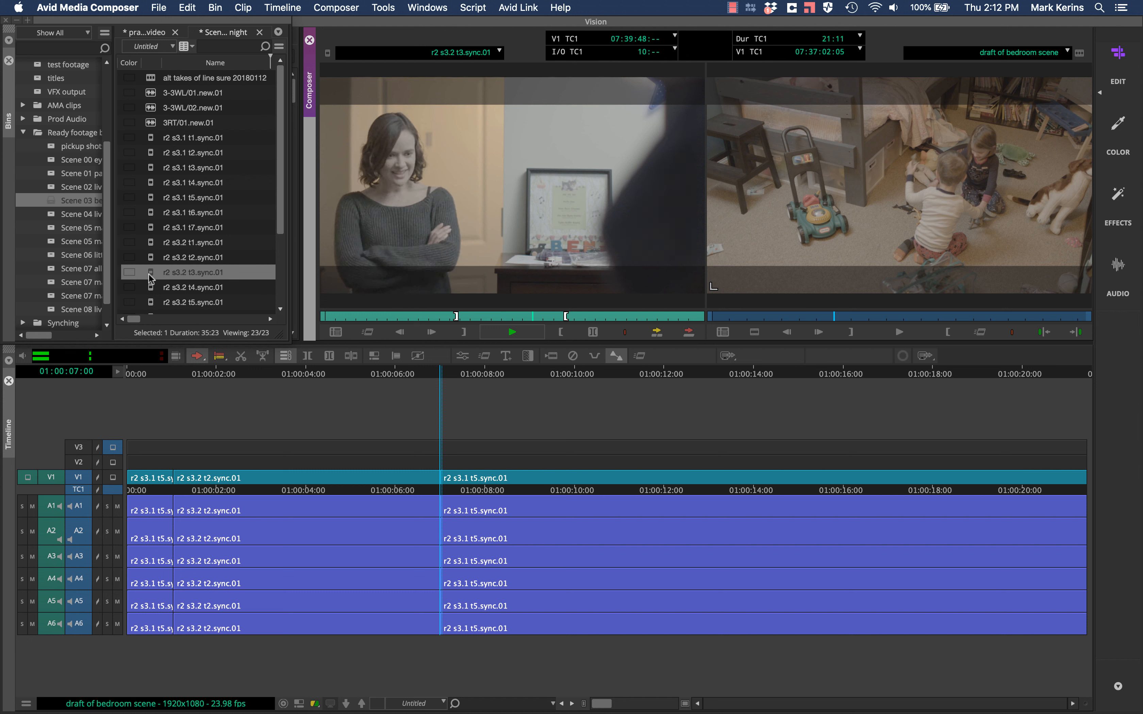
key(l)
key(l)
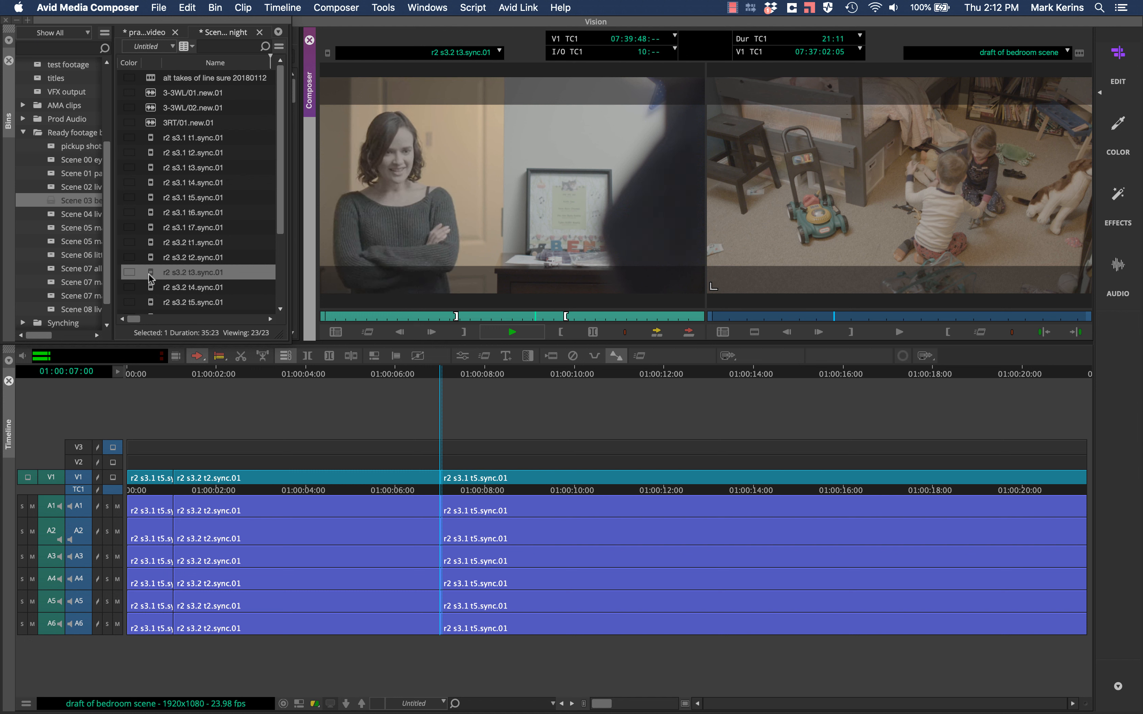
key(k)
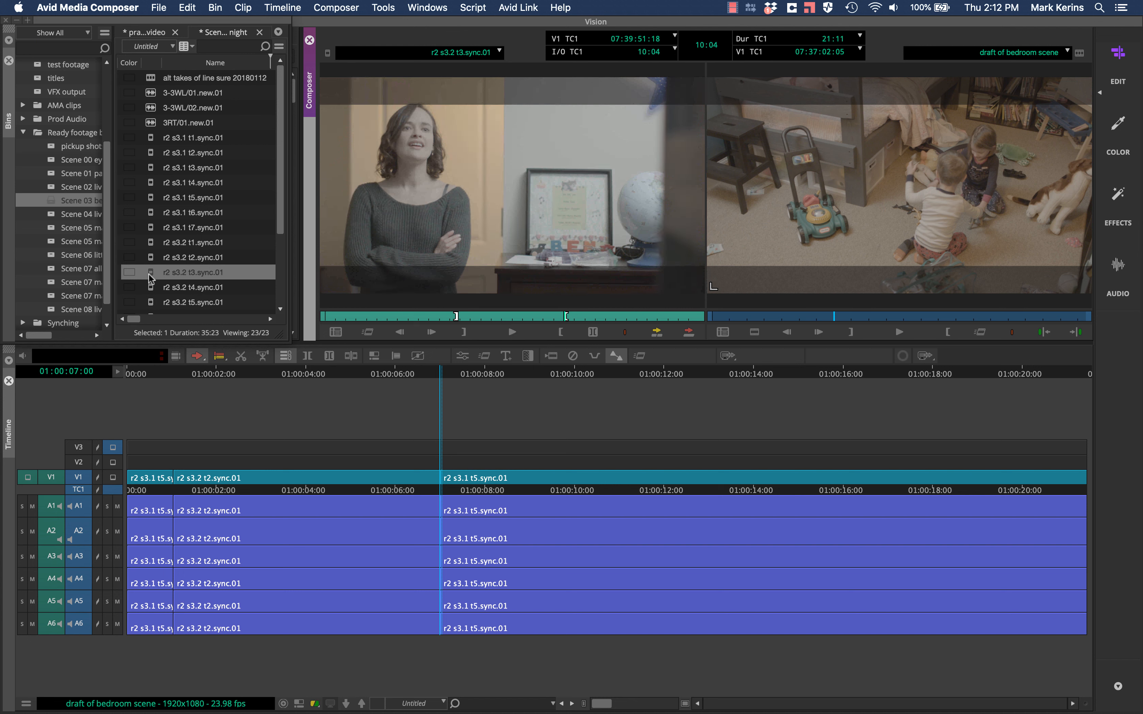
key(l)
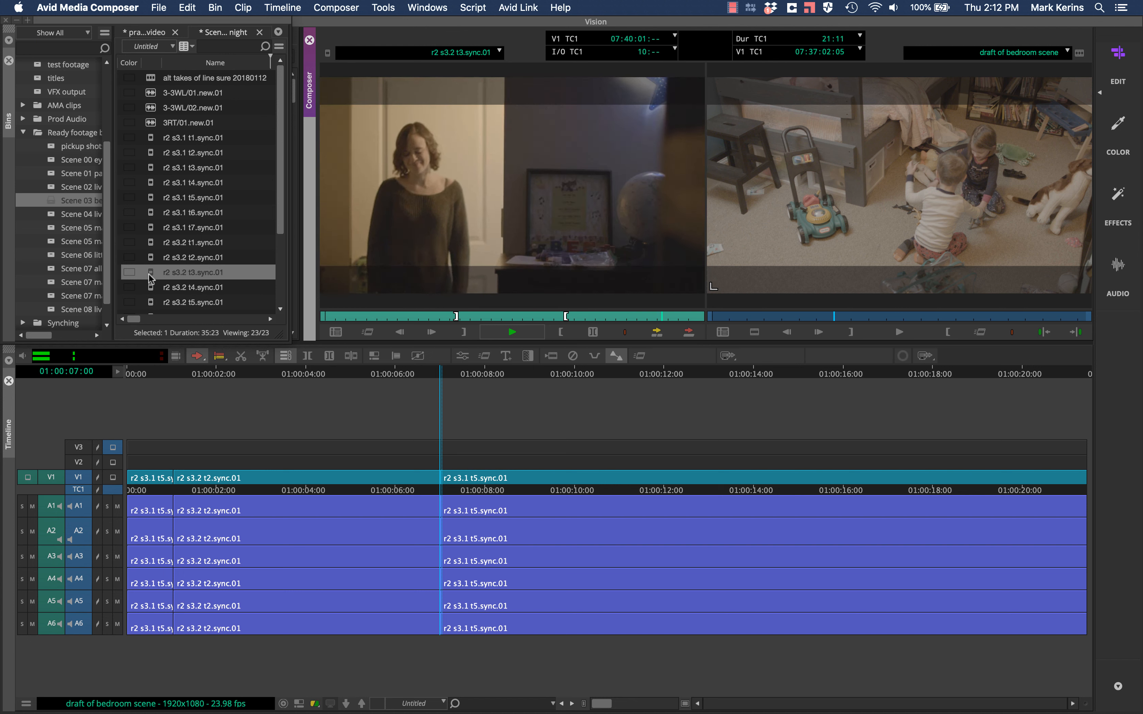
key(space)
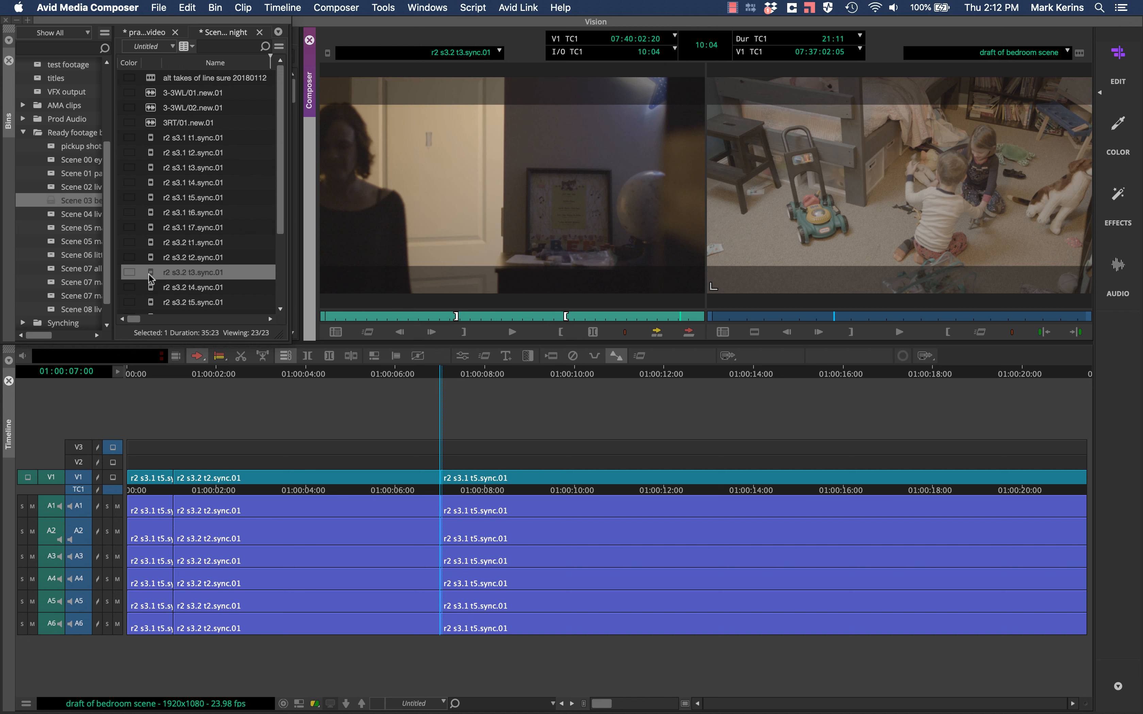
key(v)
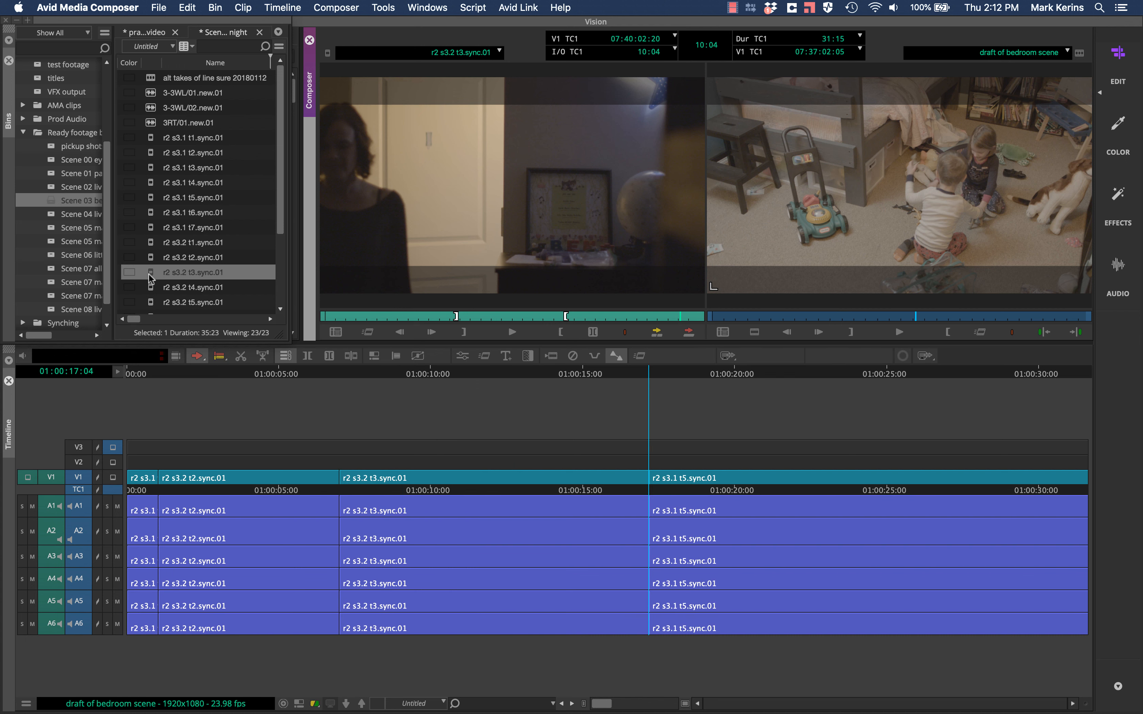
Step: Load r2 s3.2 t4.sync.01 into the source monitor, and shuttle forward to 07:40:24:00
key(Down)
key(Return)
key(l)
key(l)
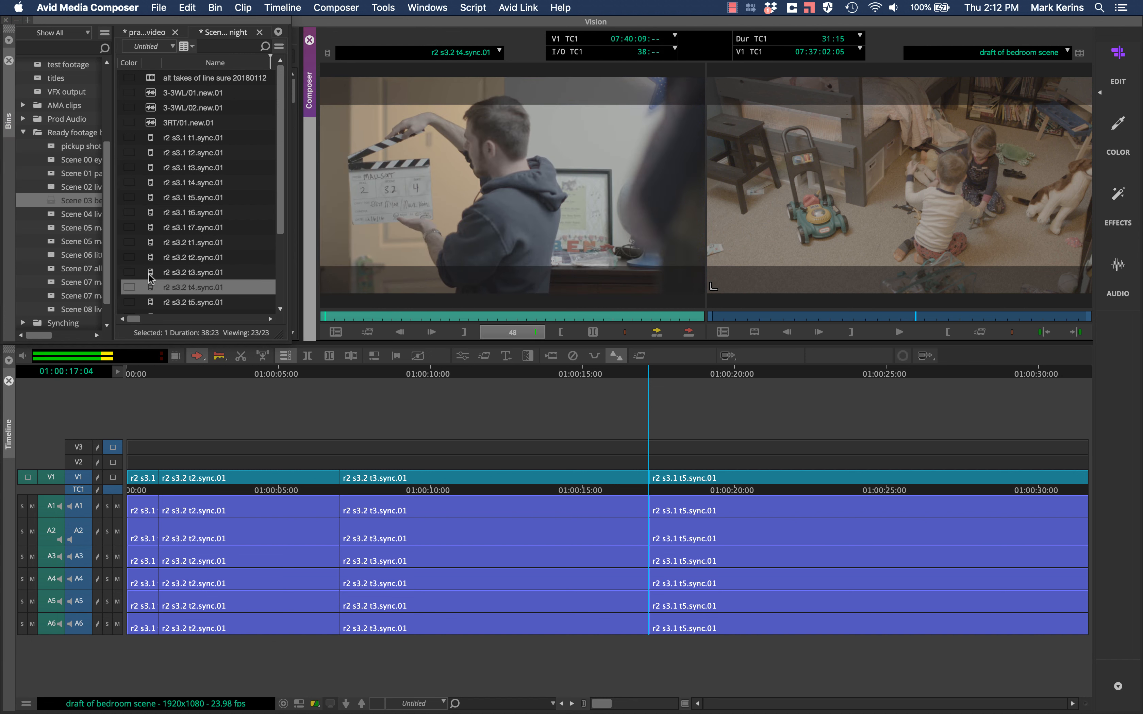
key(l)
key(l)
key(l)
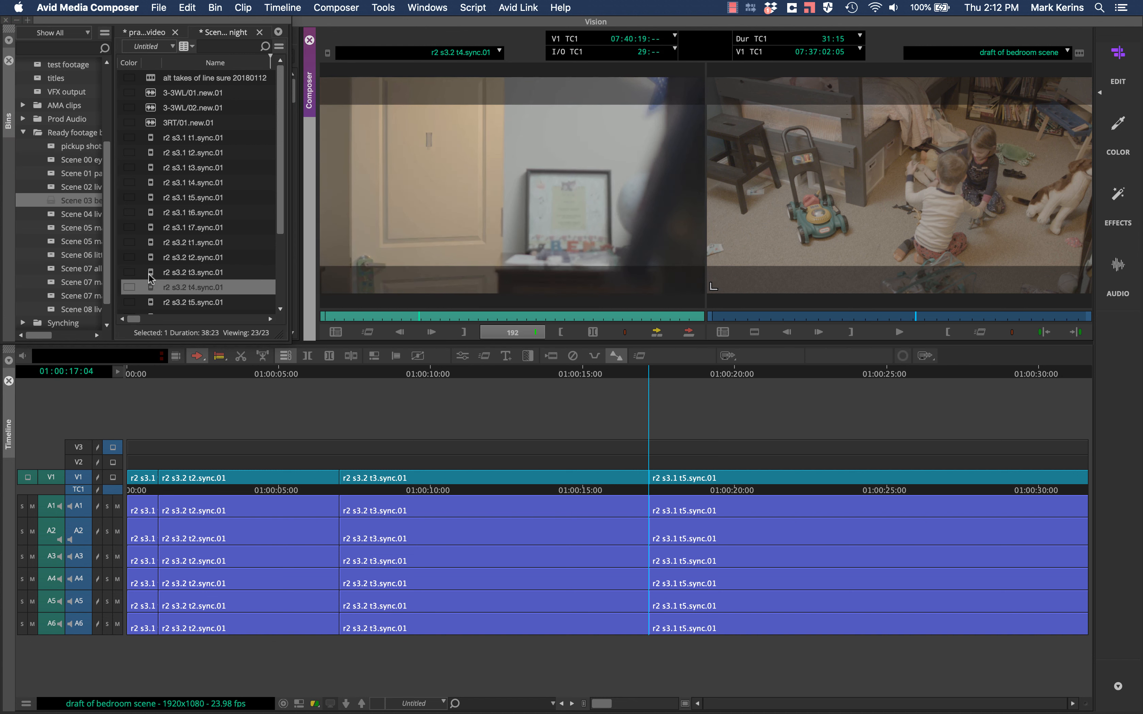
key(k)
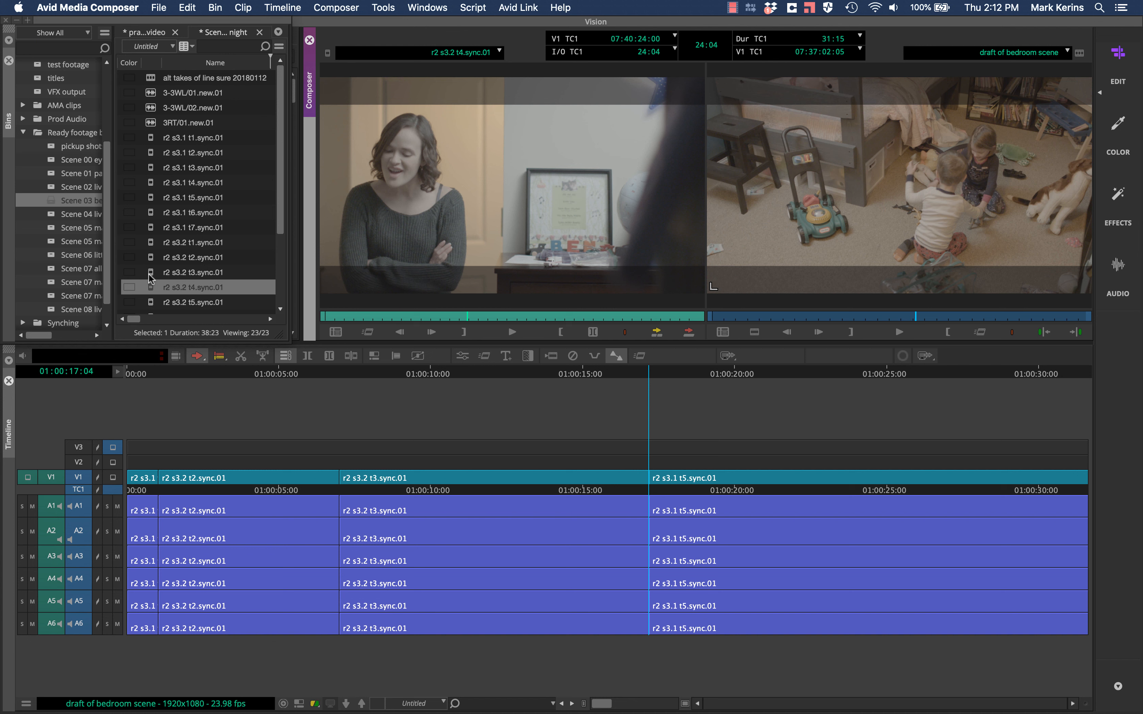
Step: Mark an in point at about 07:40:31 and an out point at about 07:40:46 in r2 s3.2 t4.sync.01
key(l)
key(l)
key(l)
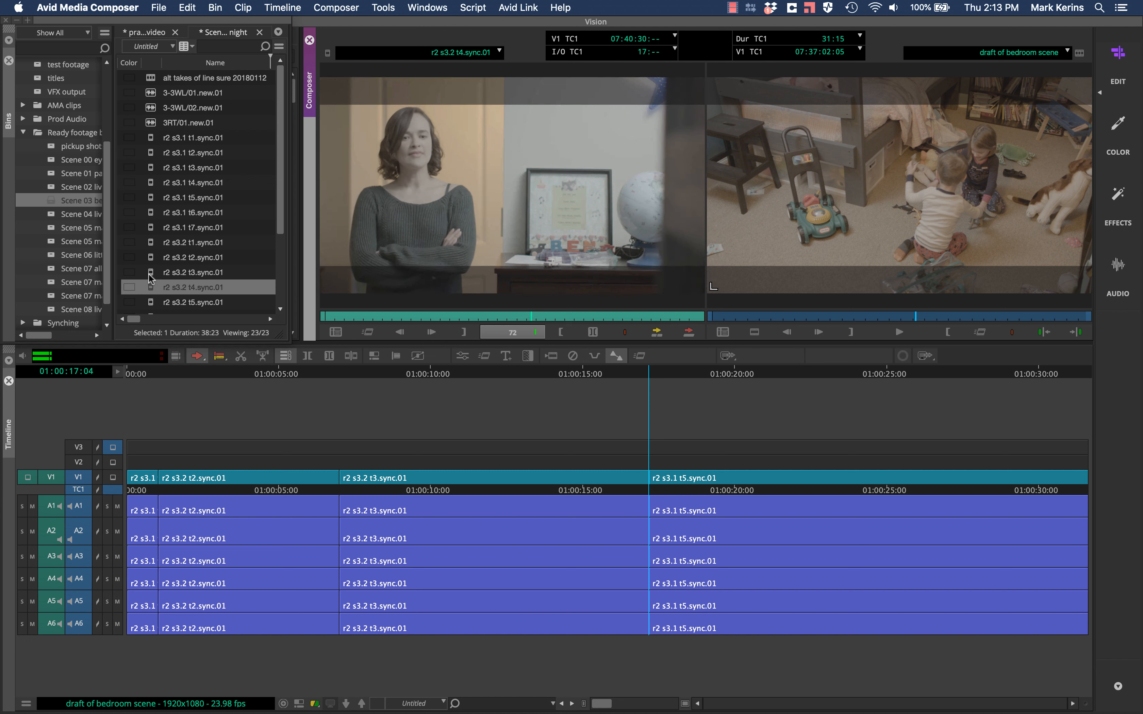
key(o)
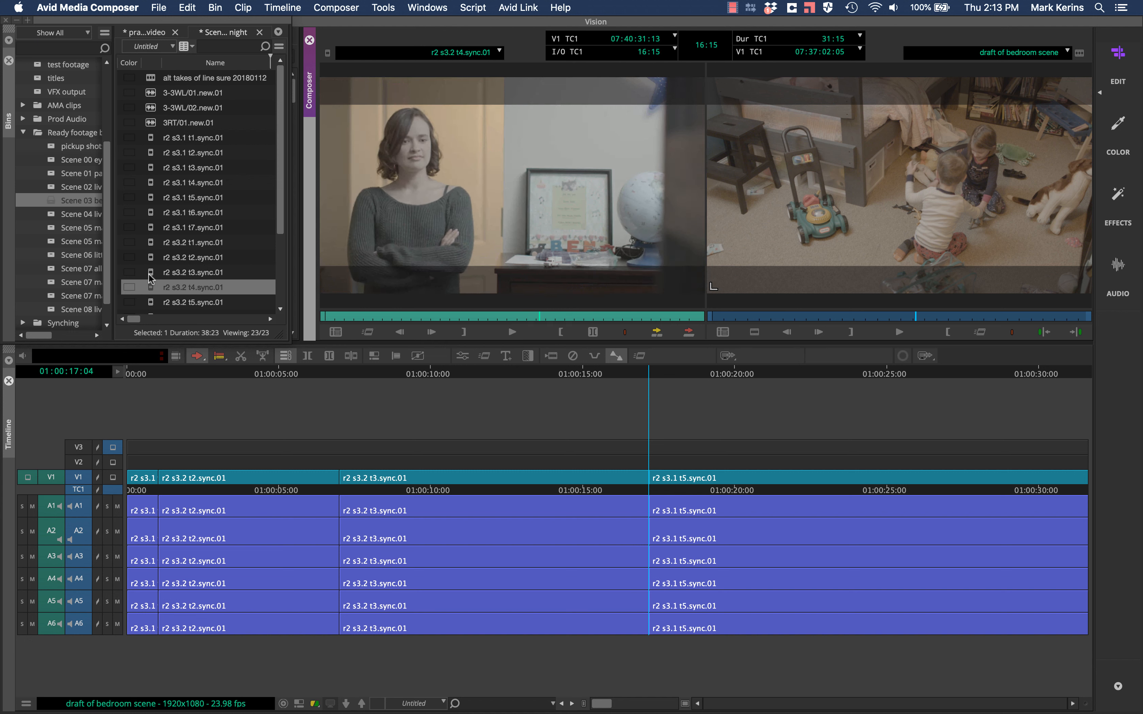
key(l)
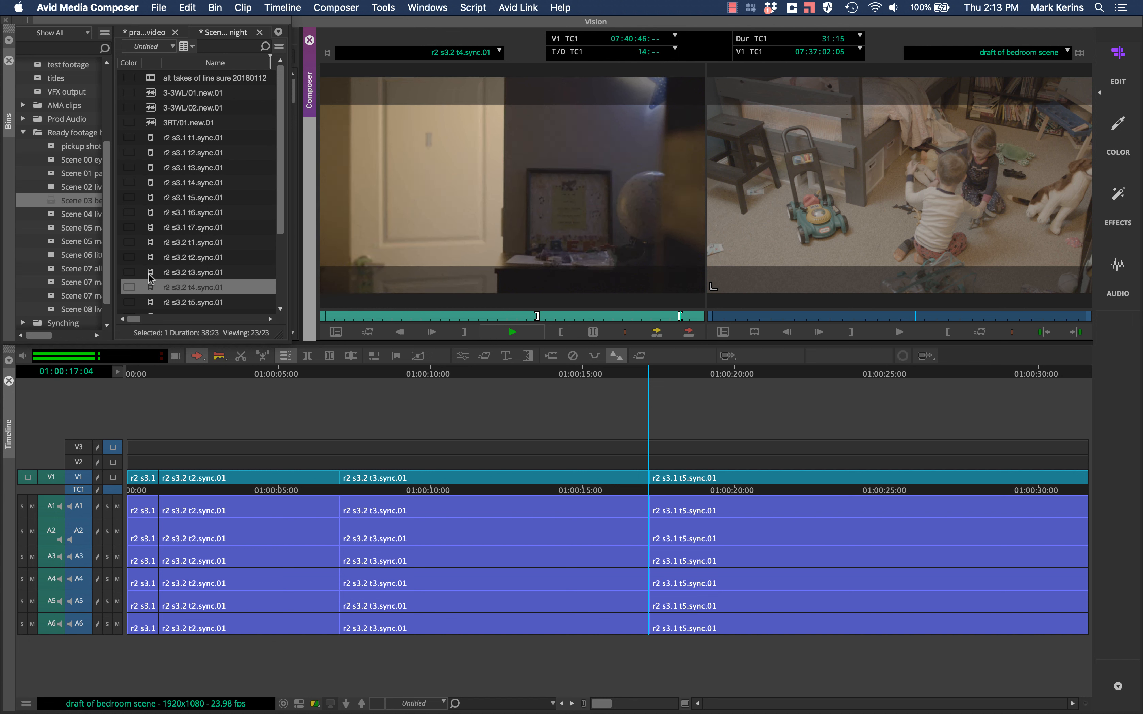
key(o)
key(space)
Step: Load r2 s3.2 t5.sync.01 into the source monitor, shuttle to about 07:41:10, and check the action around 07:41:08
key(Down)
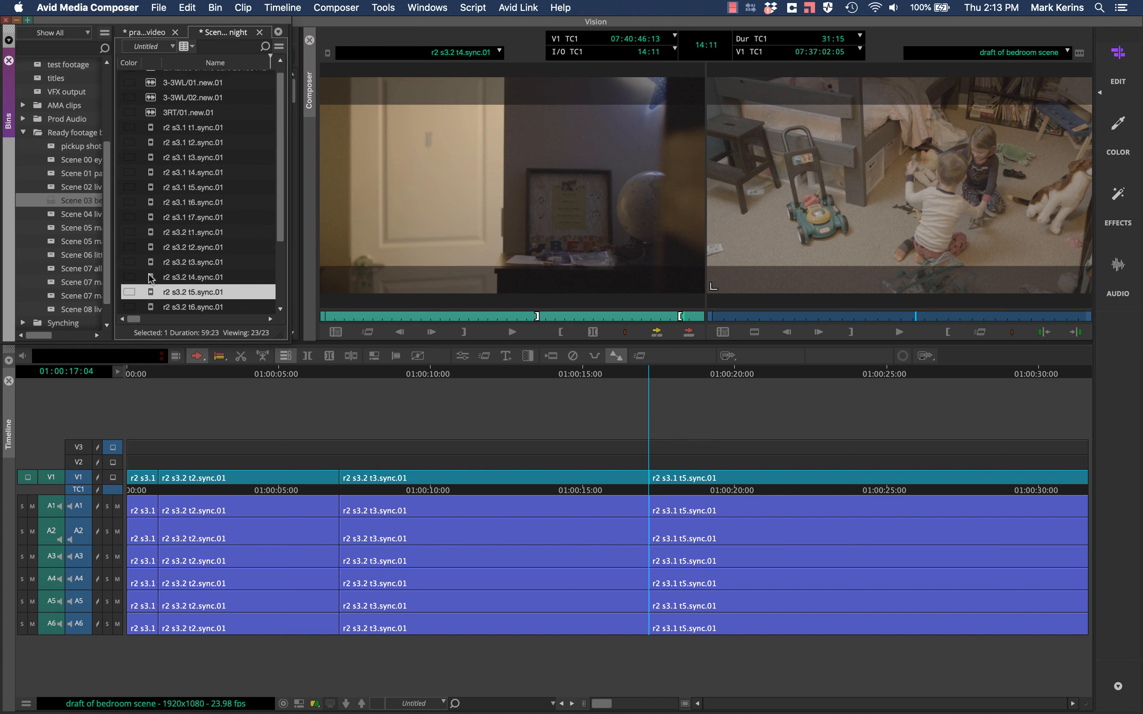
key(Return)
key(l)
key(l)
key(l)
key(l)
key(l)
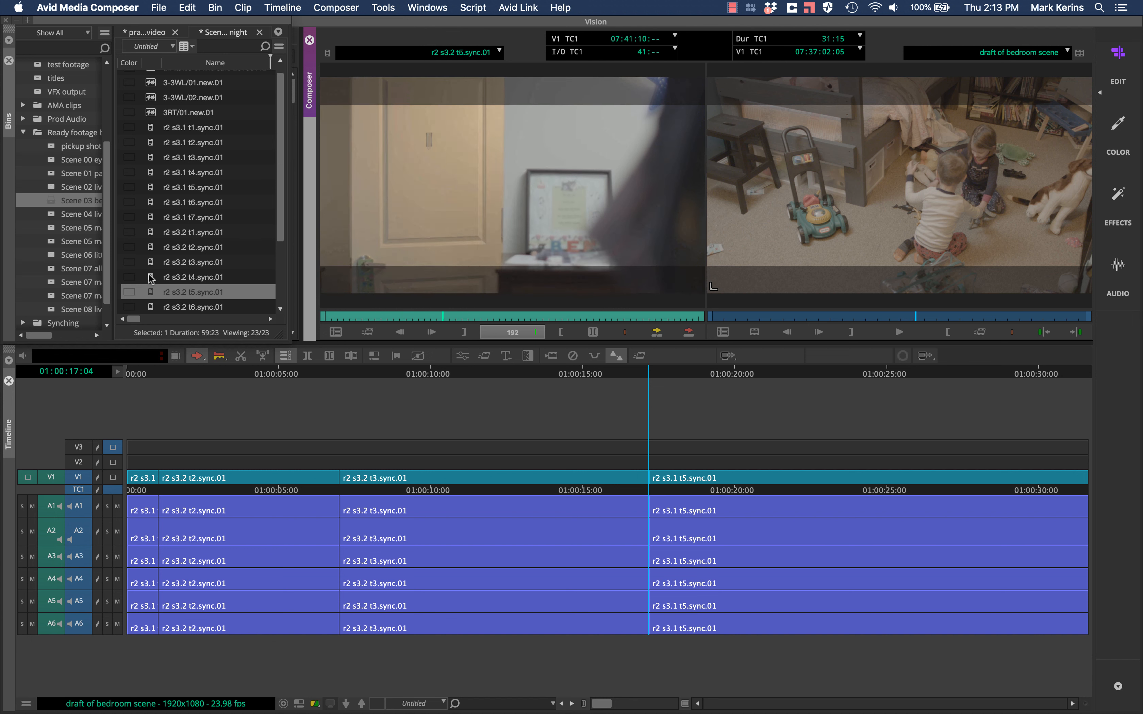
key(j)
key(j)
key(j)
key(j)
key(j)
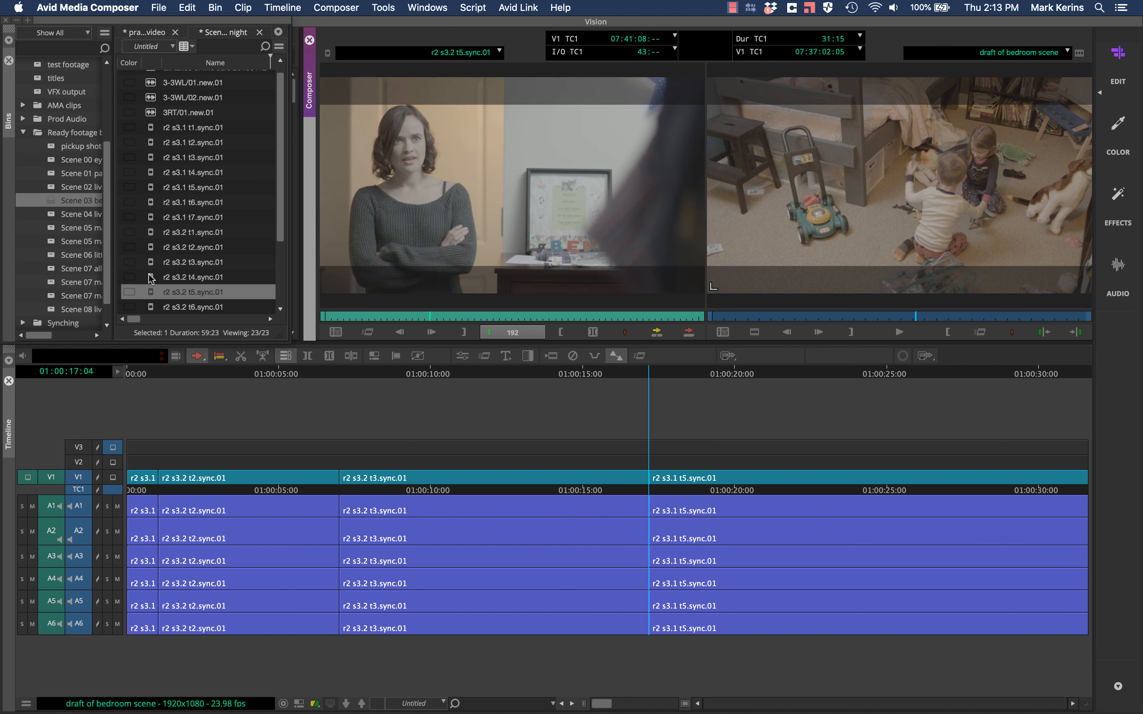
key(l)
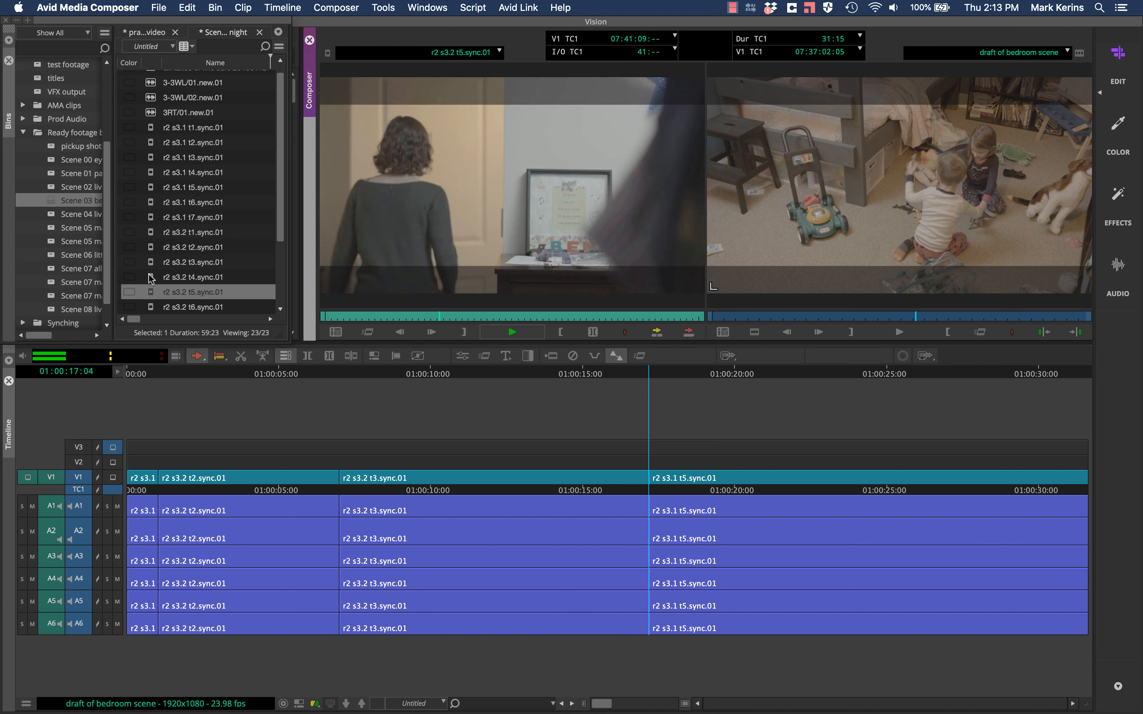
Step: Shuttle r2 s3.2 t5.sync.01 forward, and mark an in point at about 07:41:33 and an out point at about 07:41:49
key(l)
key(l)
key(l)
key(l)
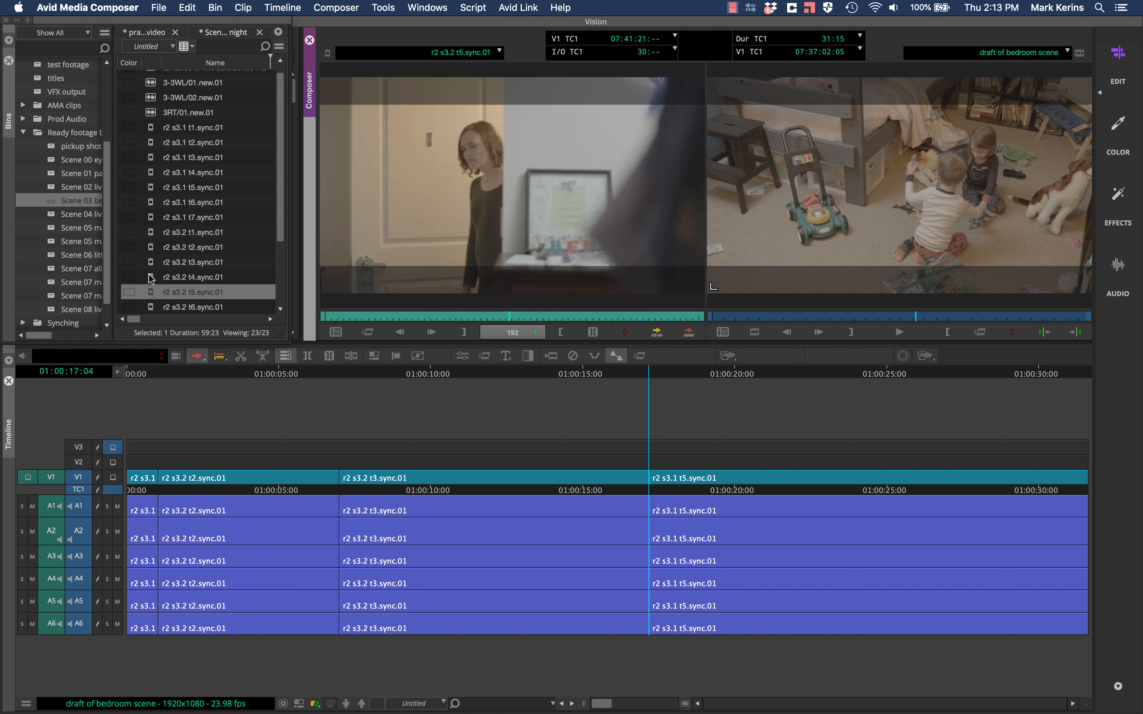
key(k)
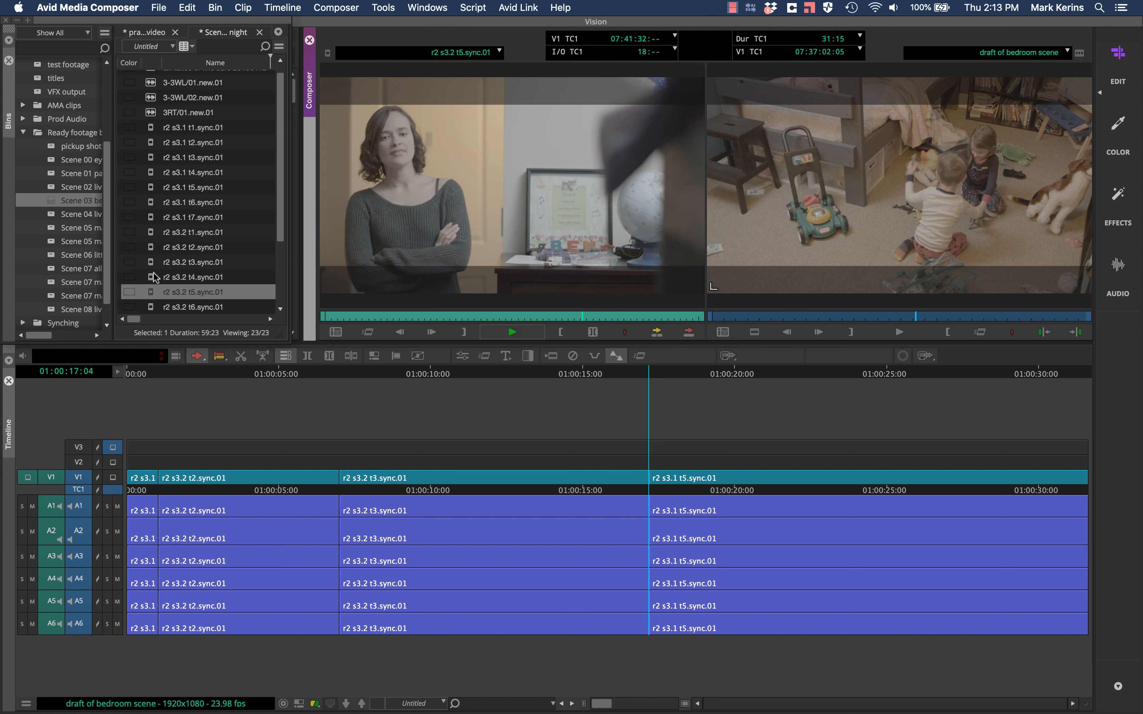
key(i)
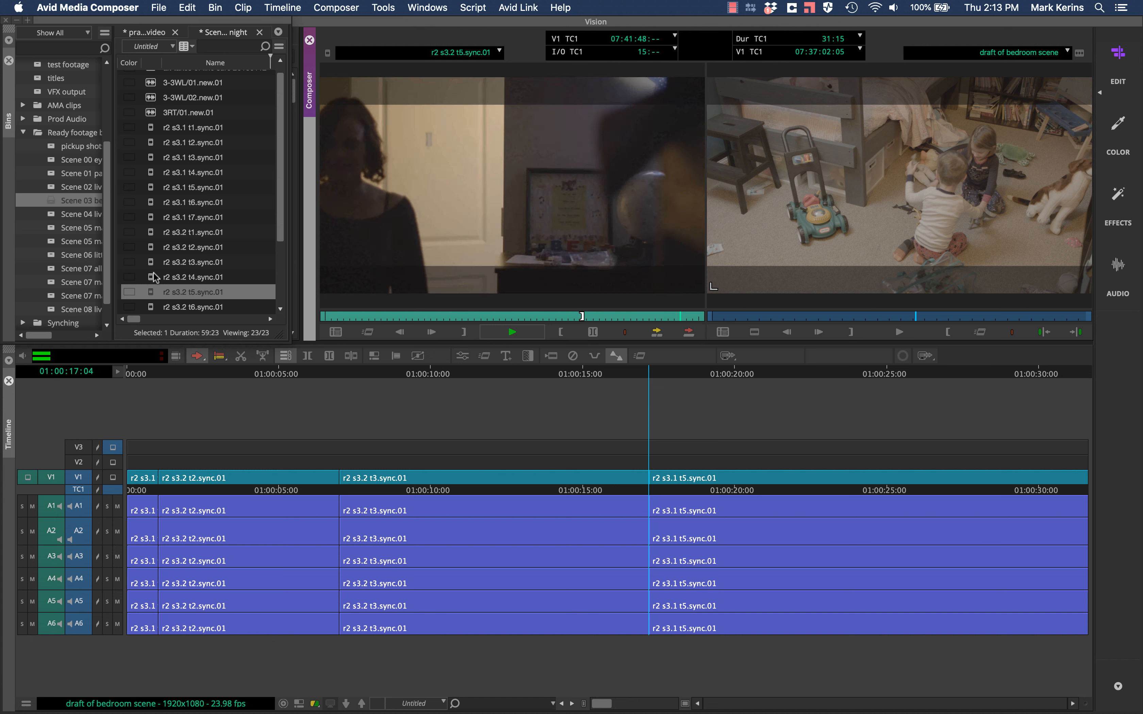
key(o)
key(space)
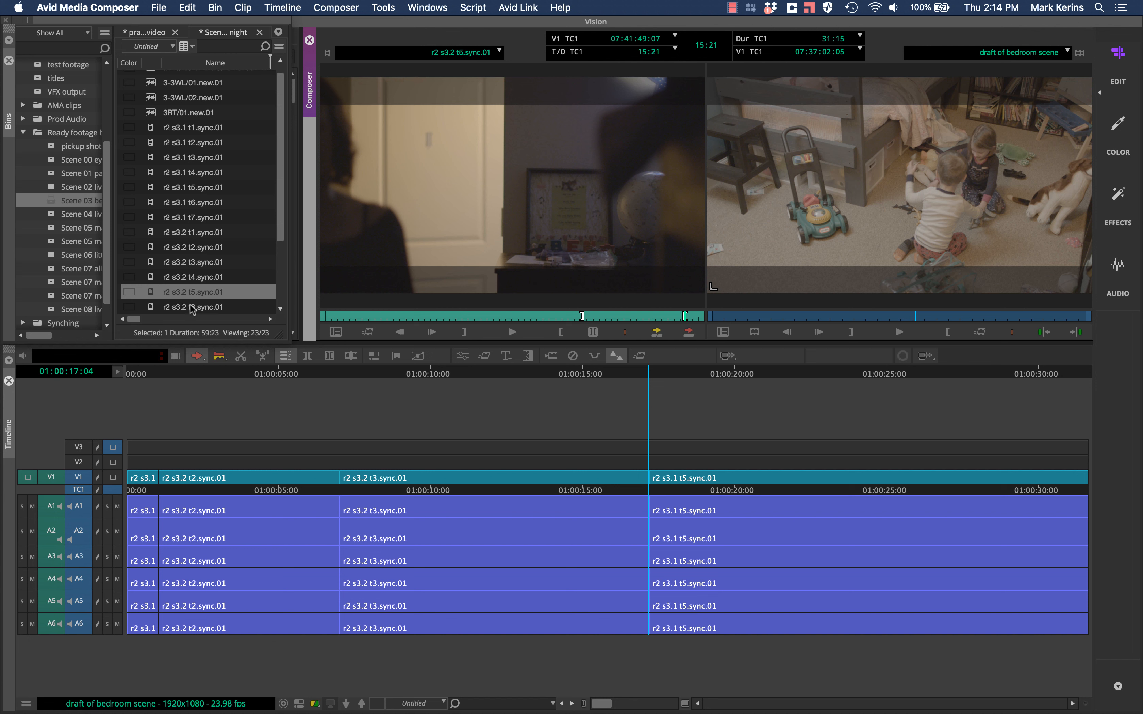
Step: Park the playhead of the draft of bedroom scene sequence at its end, 01:00:31:15
key(Escape)
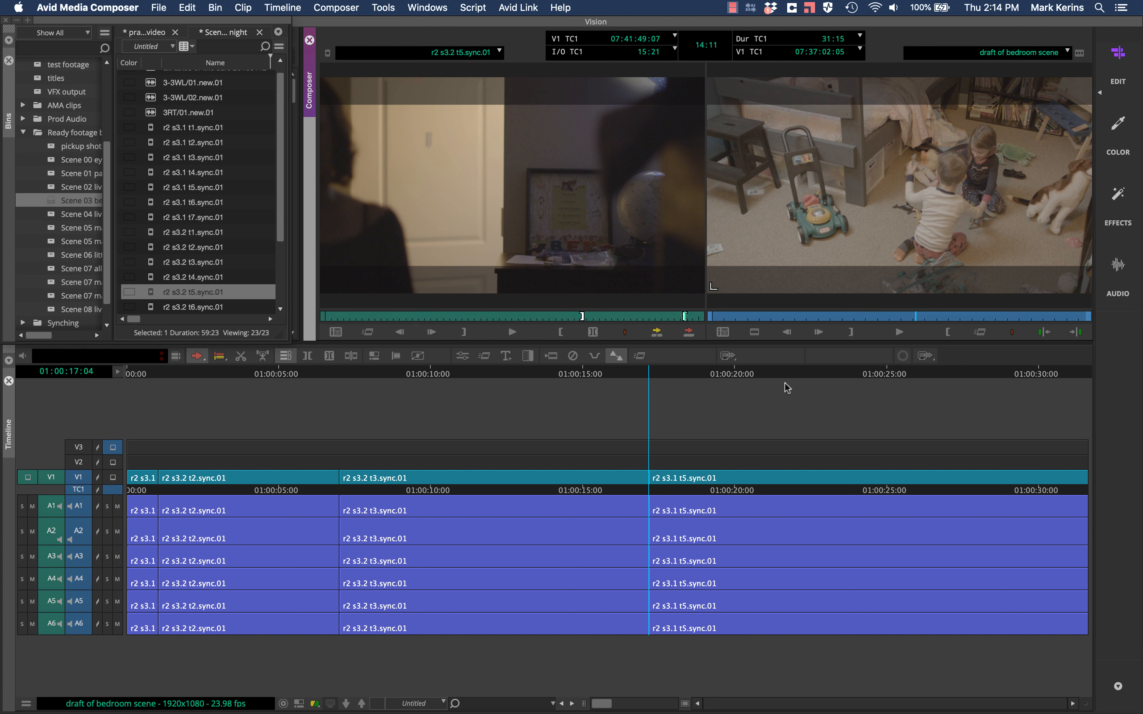
key(End)
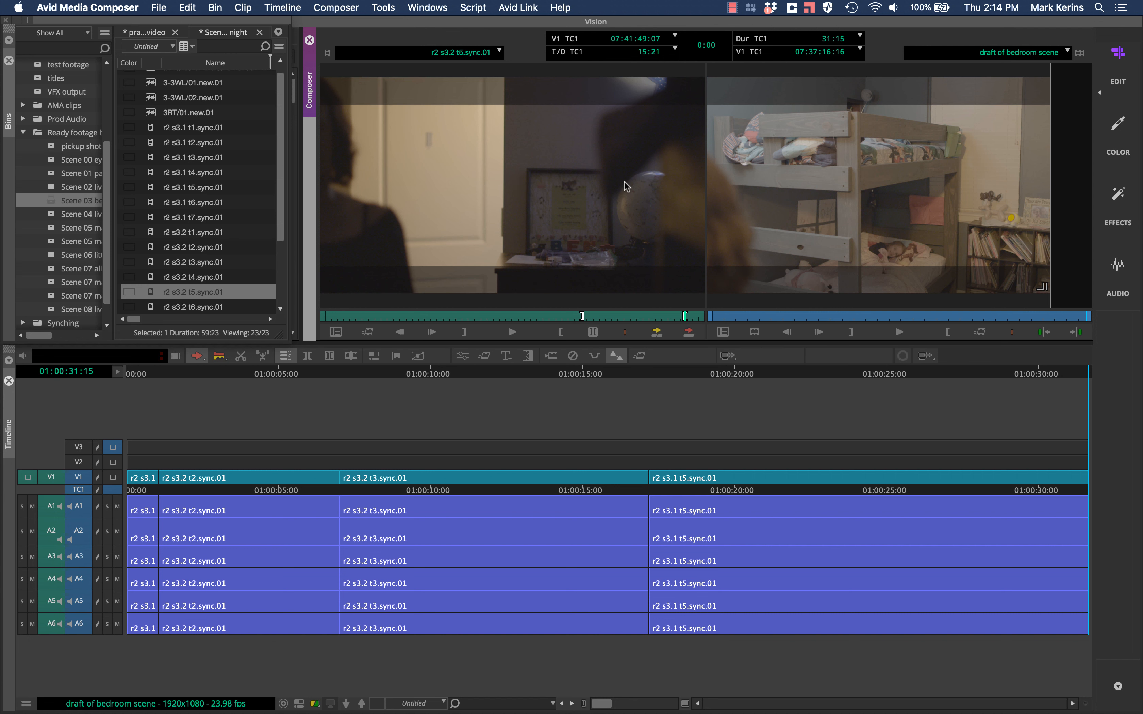
Step: Splice the marked r2 s3.2 t5.sync.01 section onto the end of the sequence, and load r2 s3.3 t1.sync.01 into the source monitor
key(v)
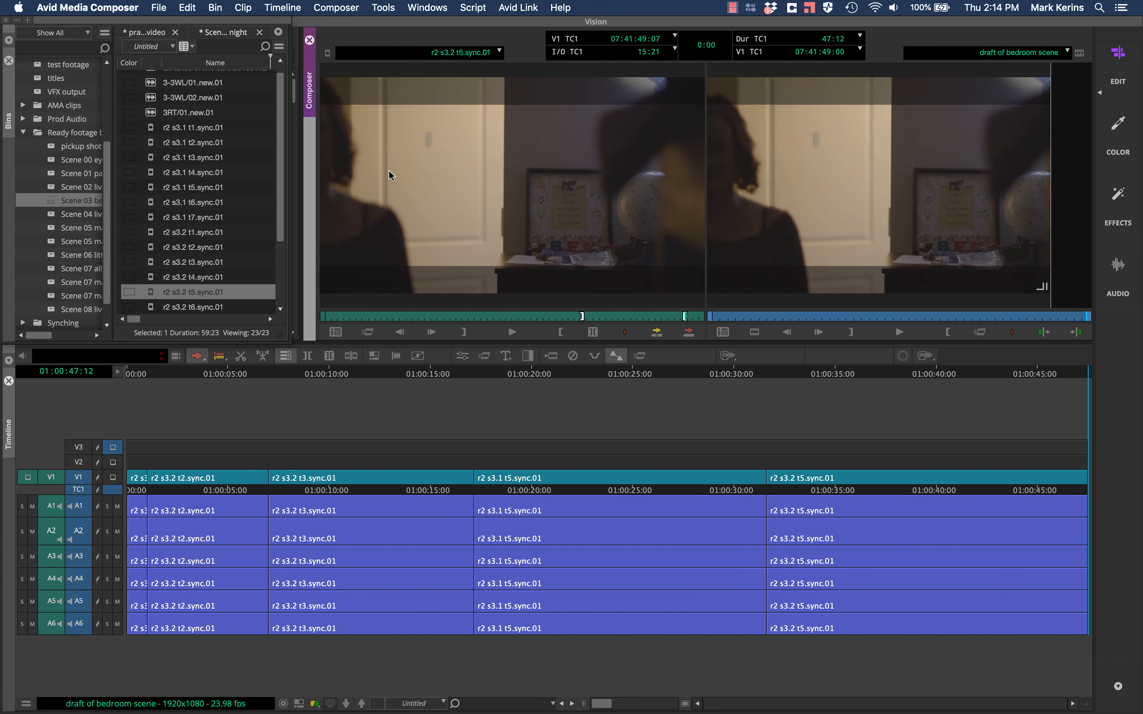
scroll(208, 232, down, 3)
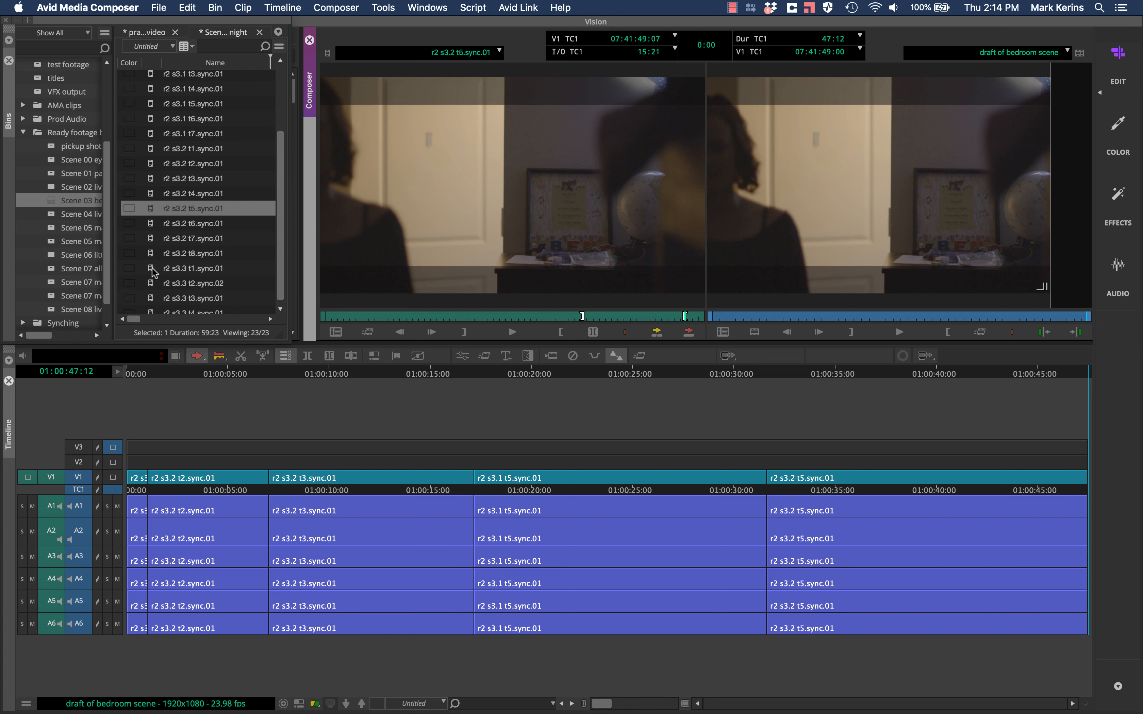
drag(151, 269, 345, 287)
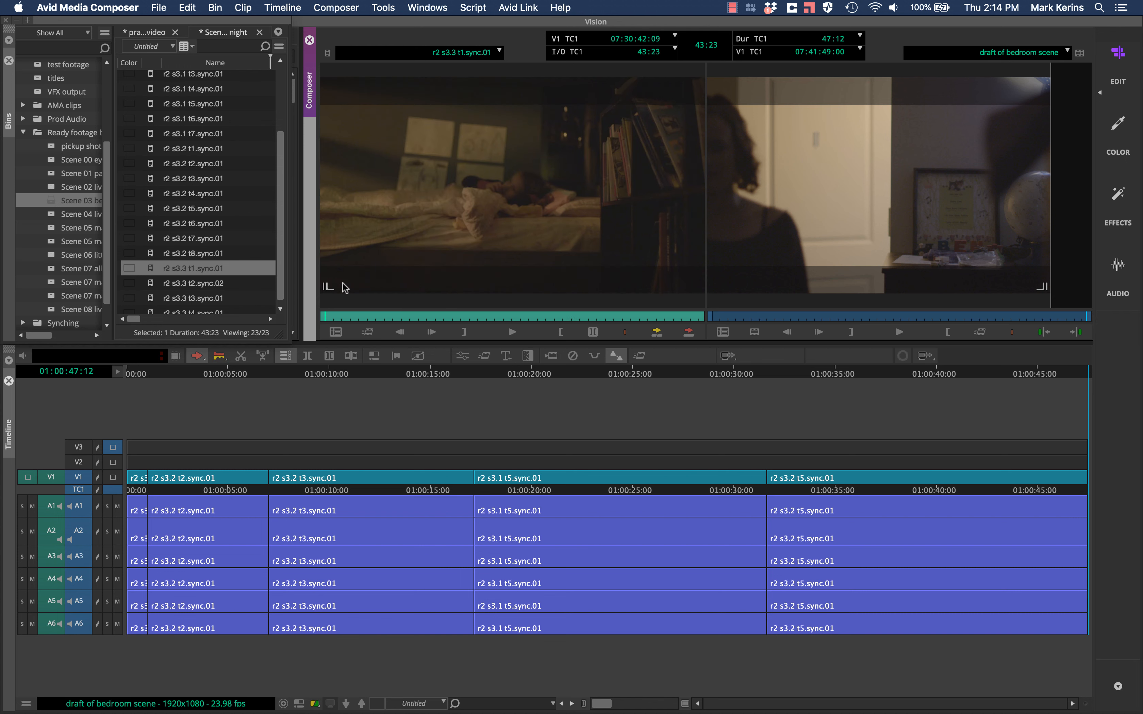
scroll(233, 265, down, 1)
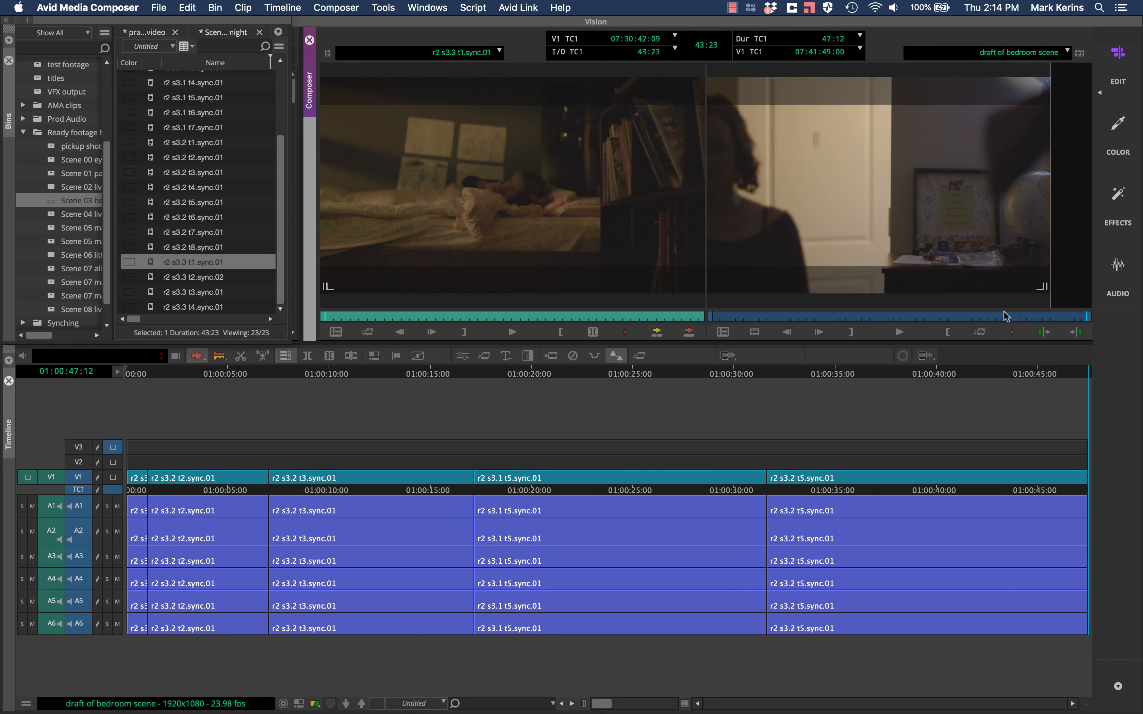
Step: Play through r2 s3.3 t1.sync.01, and mark an in point at about 07:30:55 and an out point at about 07:31:22
drag(783, 373, 1079, 373)
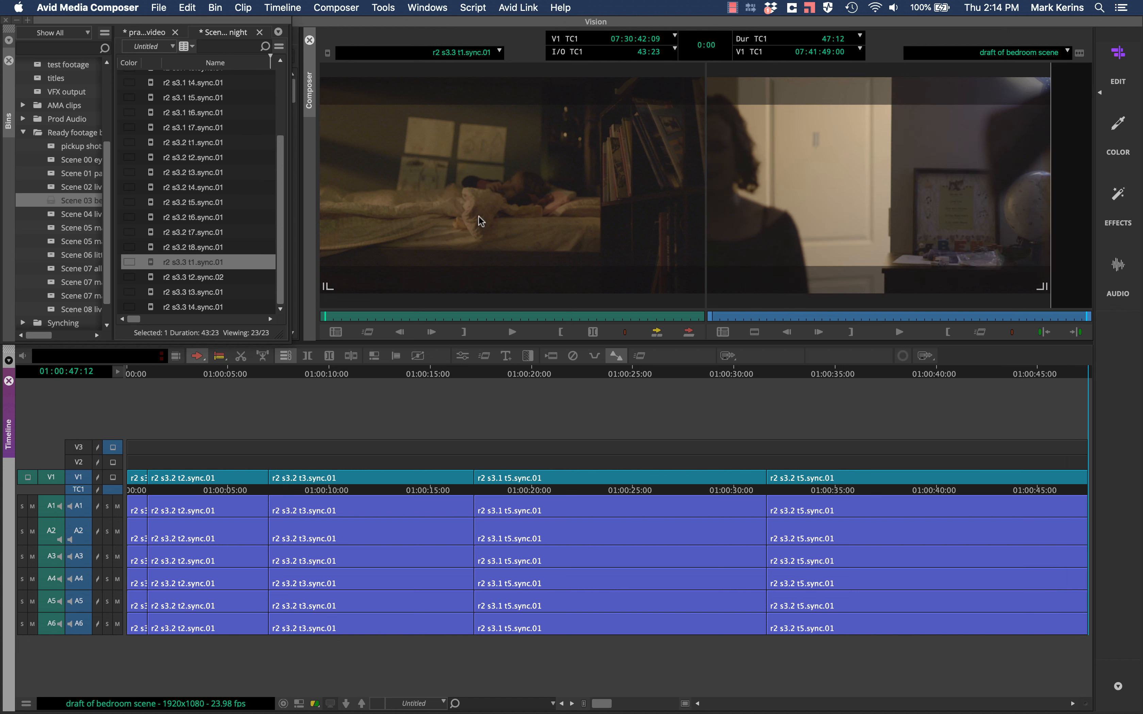
click(337, 322)
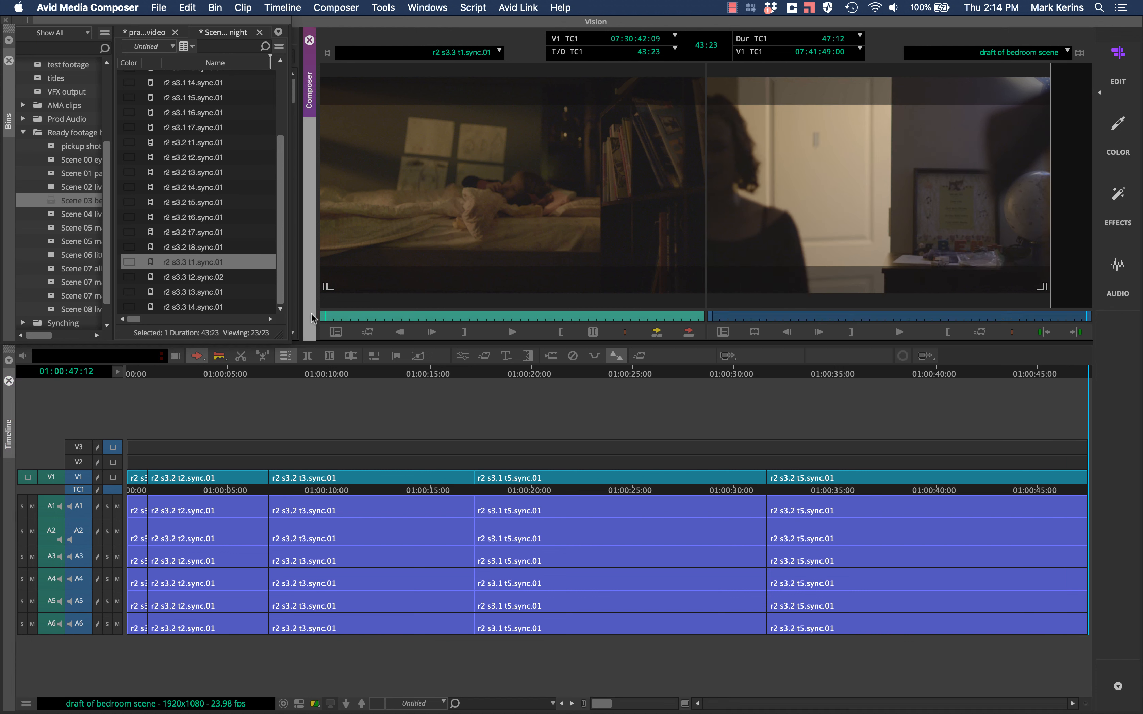
key(space)
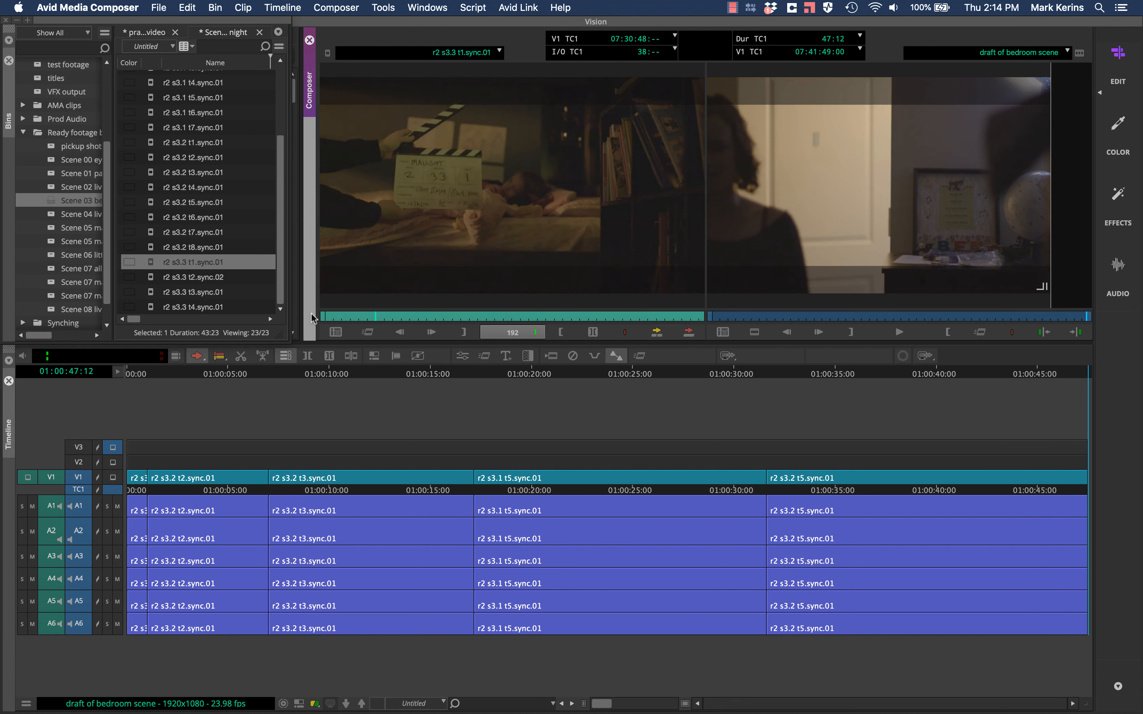
key(o)
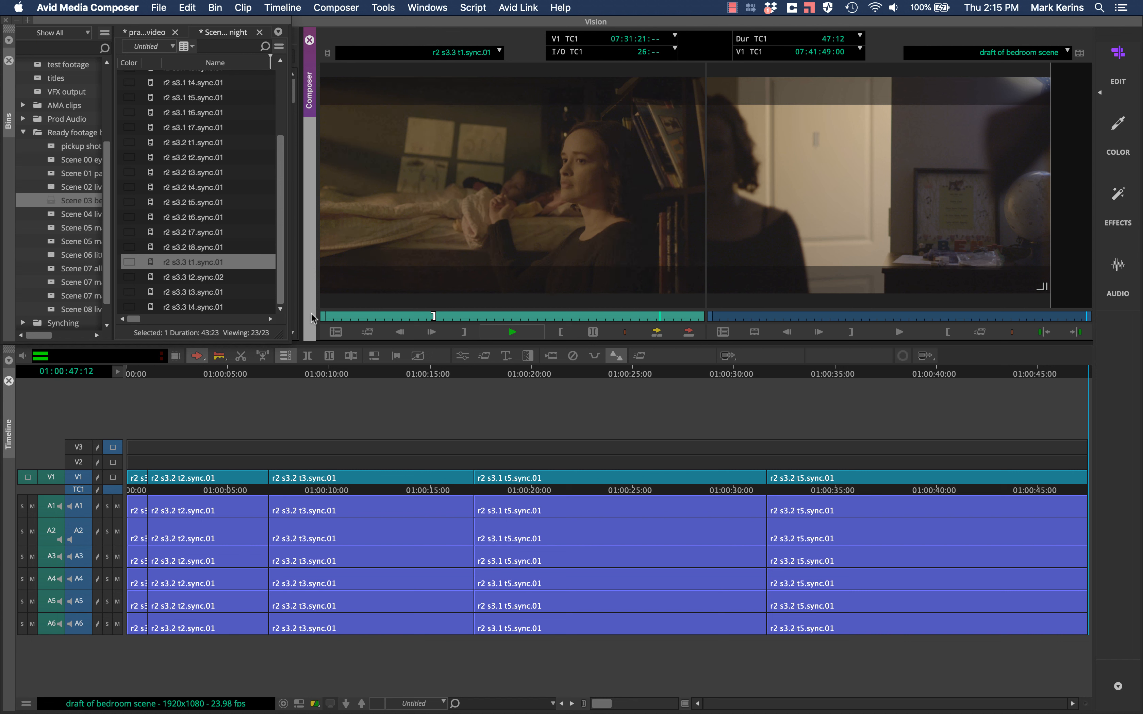
key(space)
Step: Load r2 s3.3 t2.sync.02, and mark an in point at about 07:31:42 and an out point at about 07:32:04
key(Down)
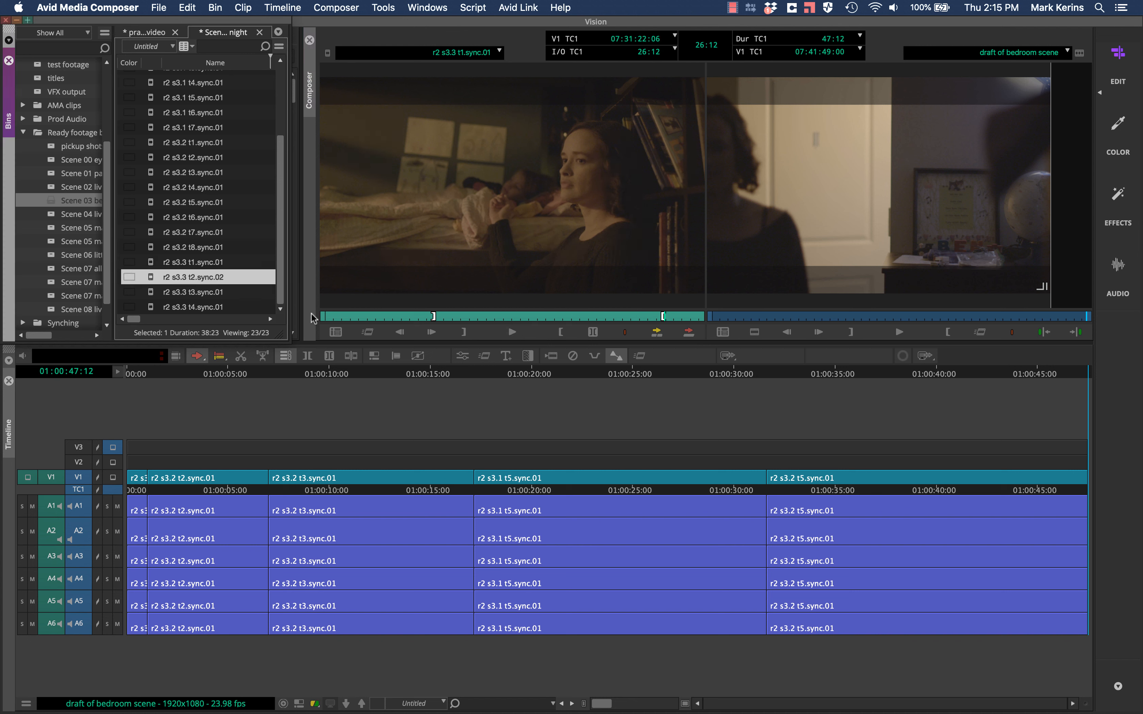
key(Return)
key(space)
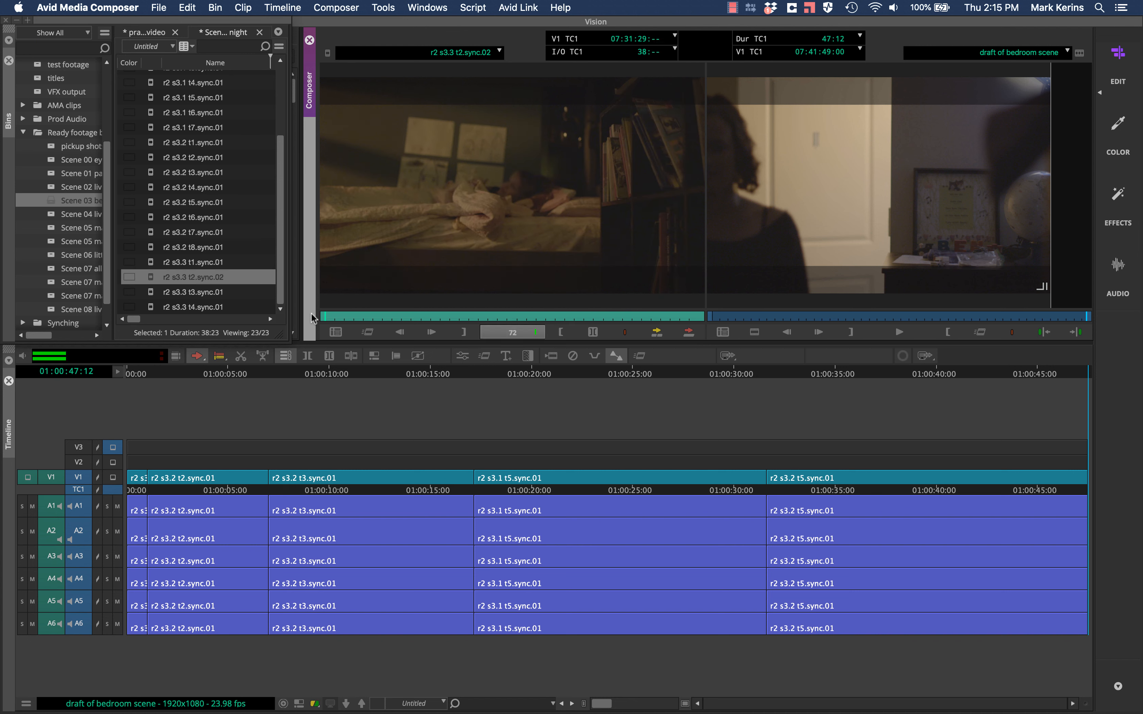
key(space)
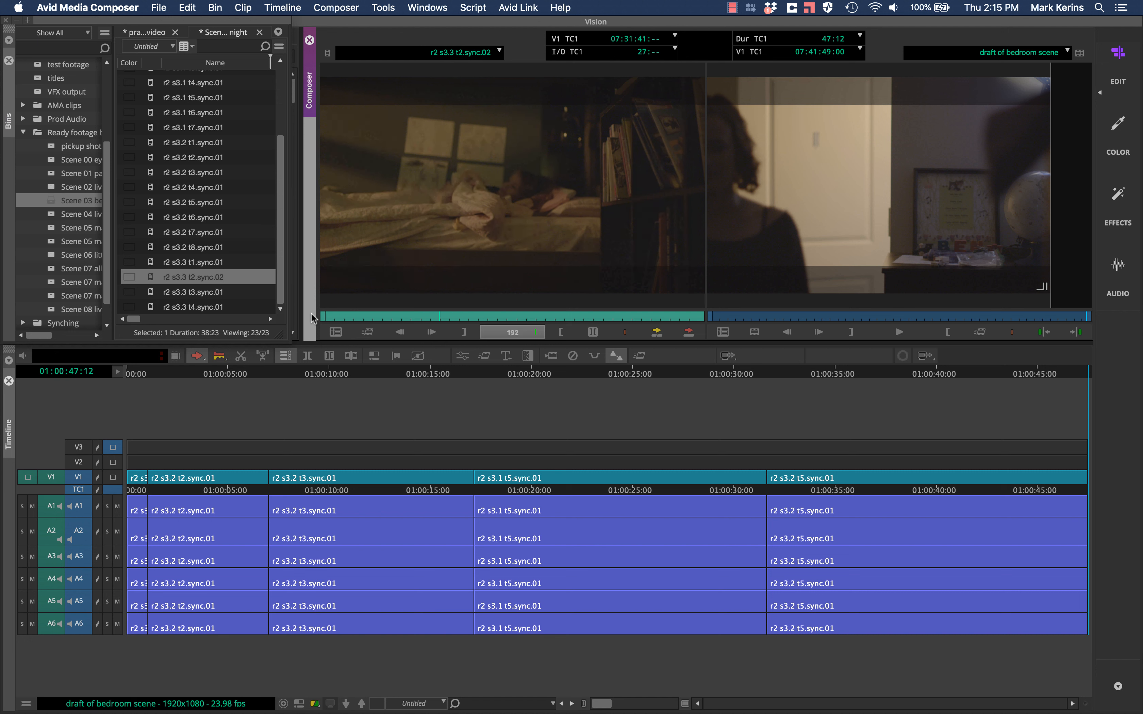
key(space)
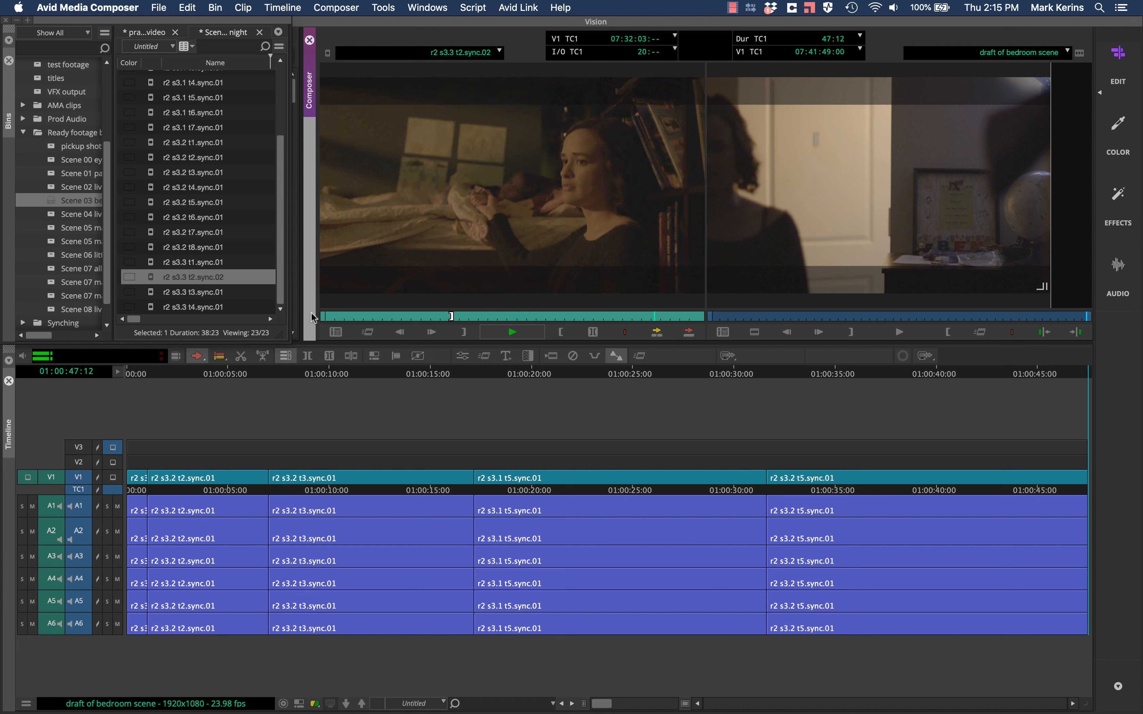
key(i)
key(space)
Step: Load r2 s3.3 t3.sync.01, and mark an in point at about 07:32:25 and an out point at about 07:32:45
key(Down)
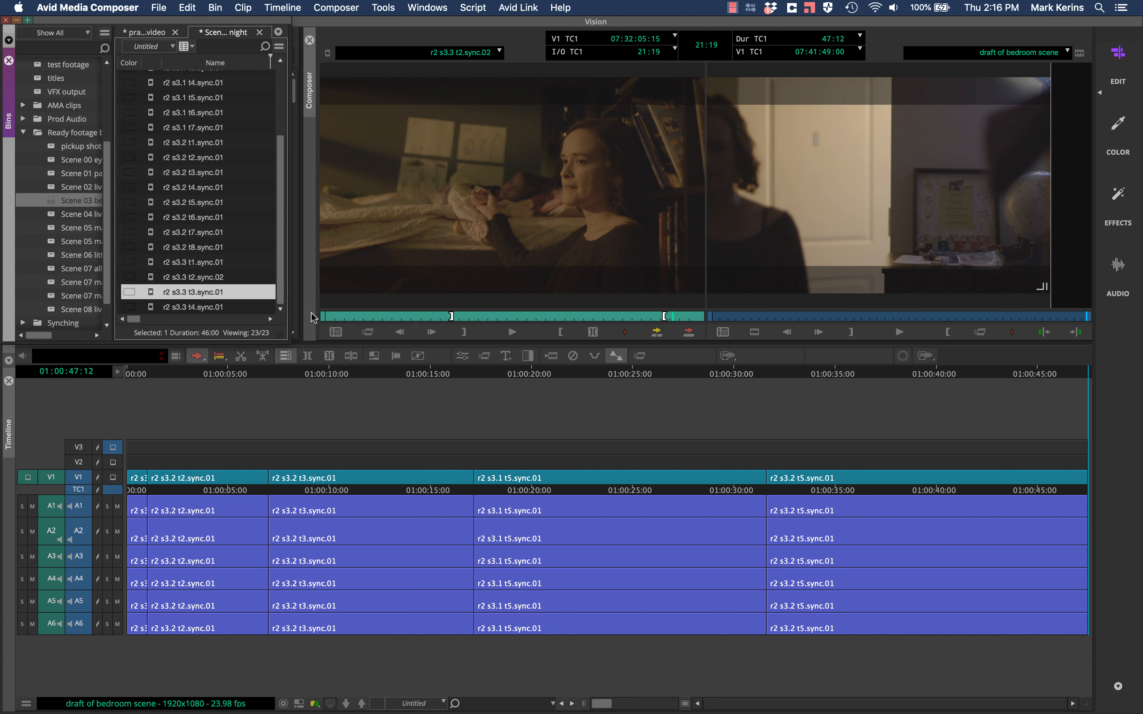
key(Return)
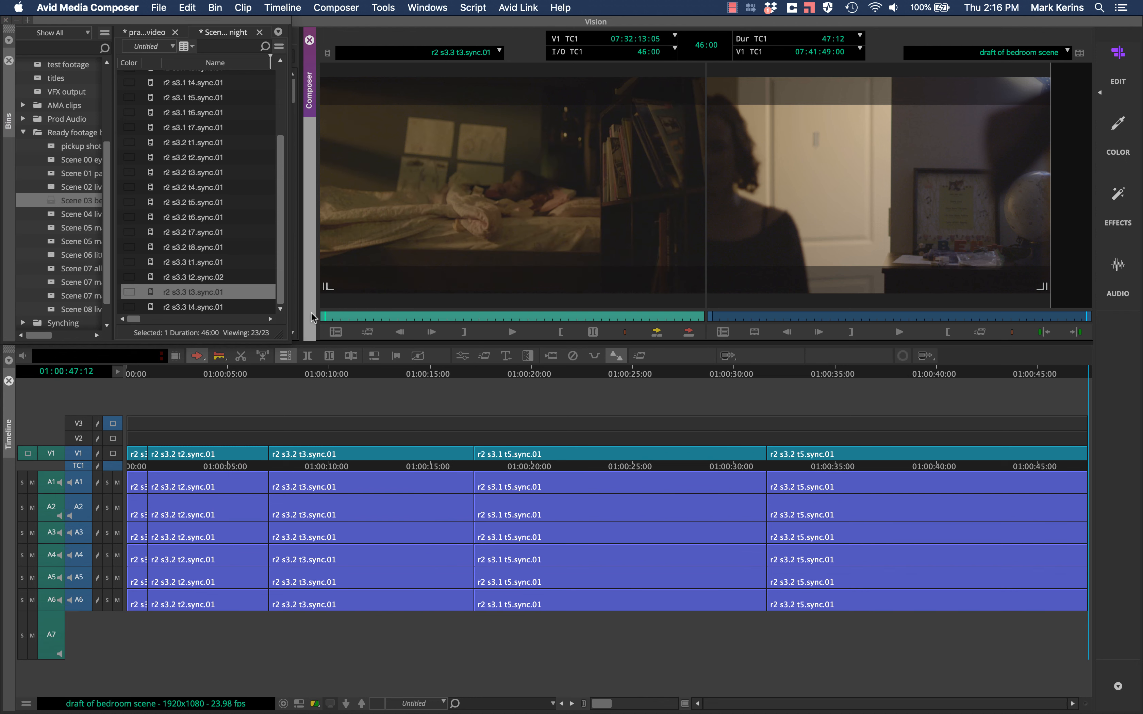
key(l)
key(l)
key(l)
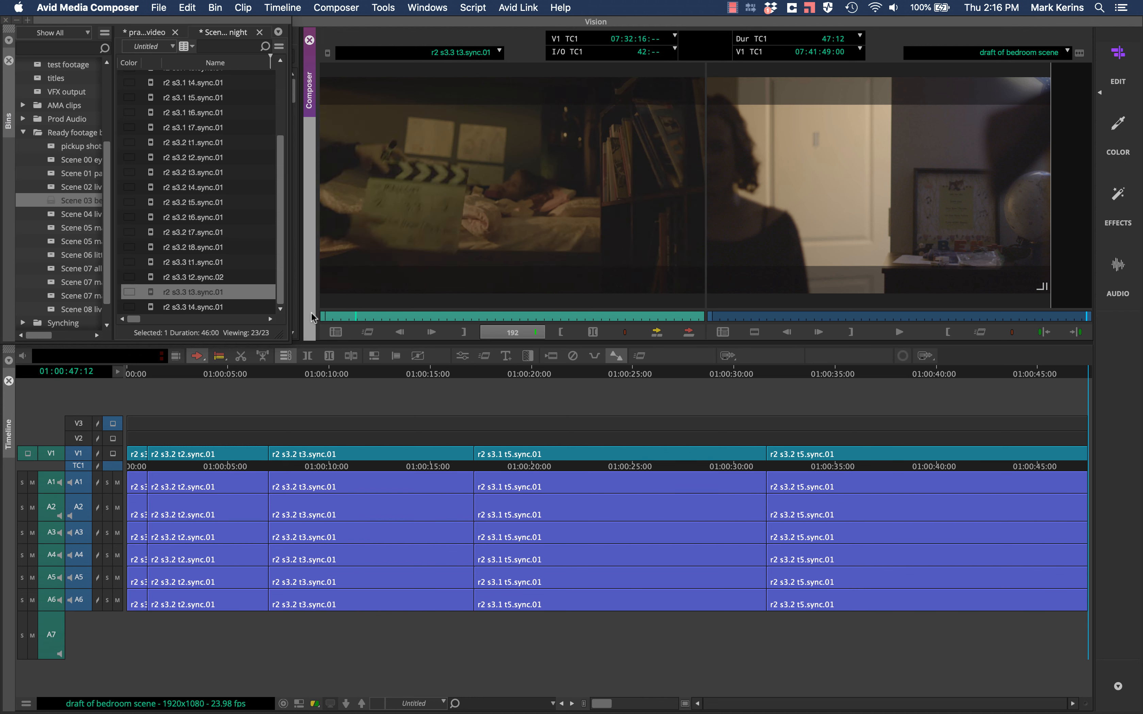
key(i)
key(l)
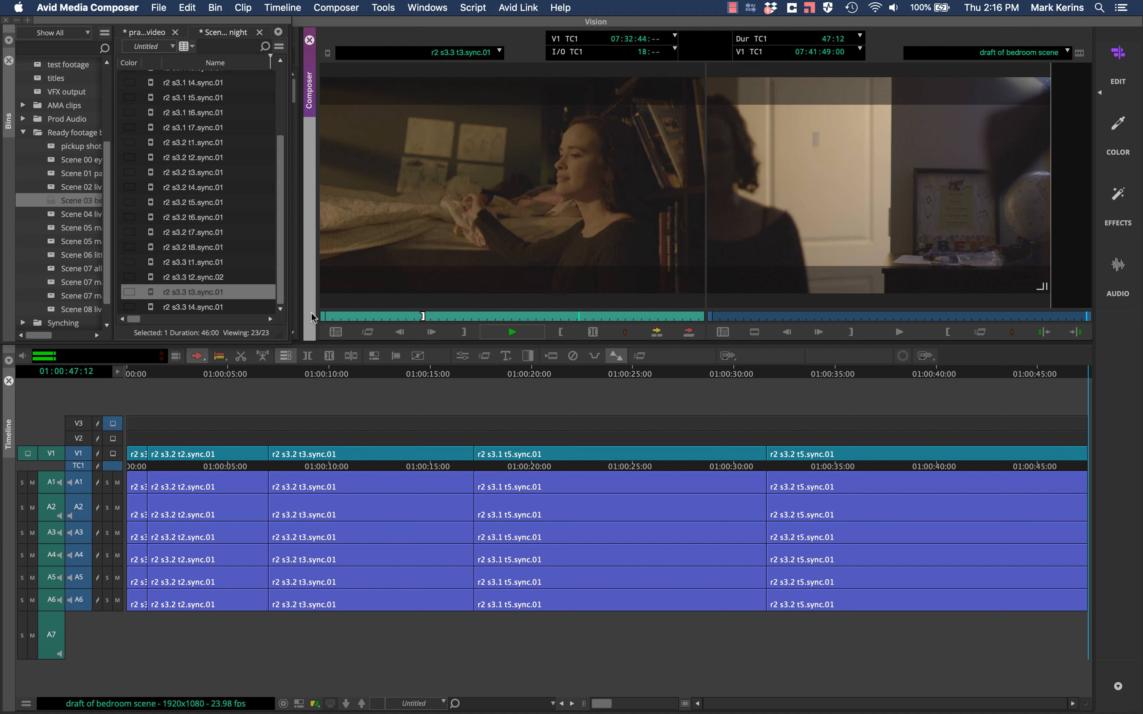
key(o)
Step: Splice the marked r2 s3.3 t3.sync.01 section onto the end of the sequence, undo the splice, and redo it
key(v)
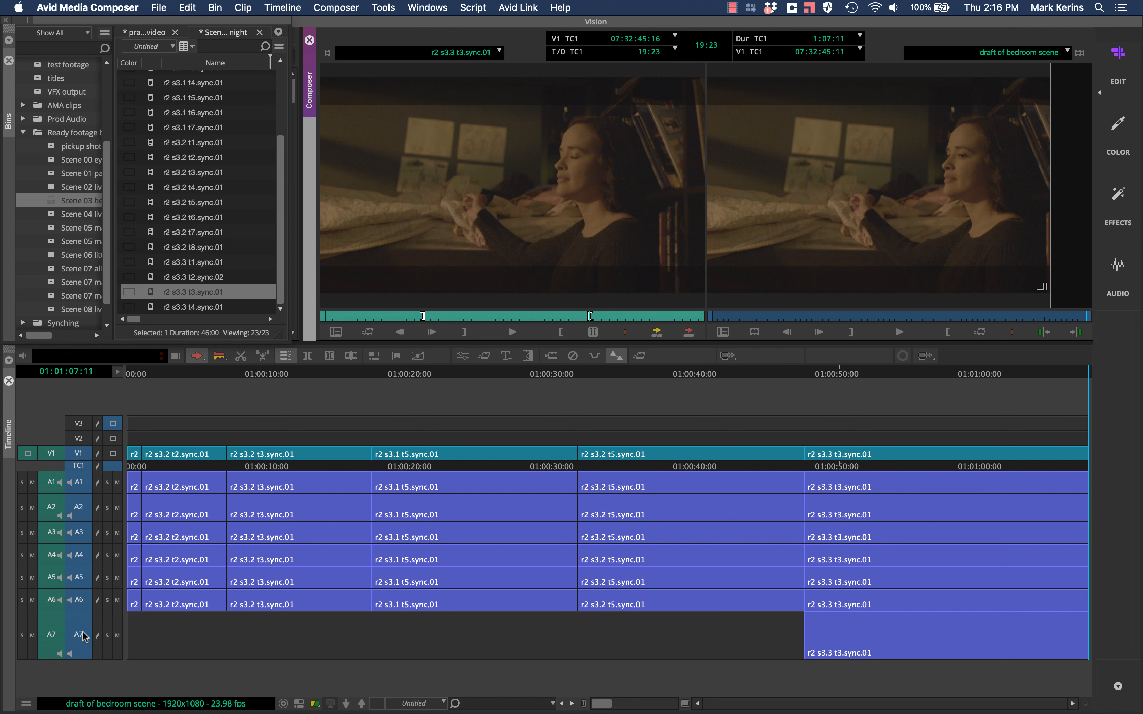
key(super+z)
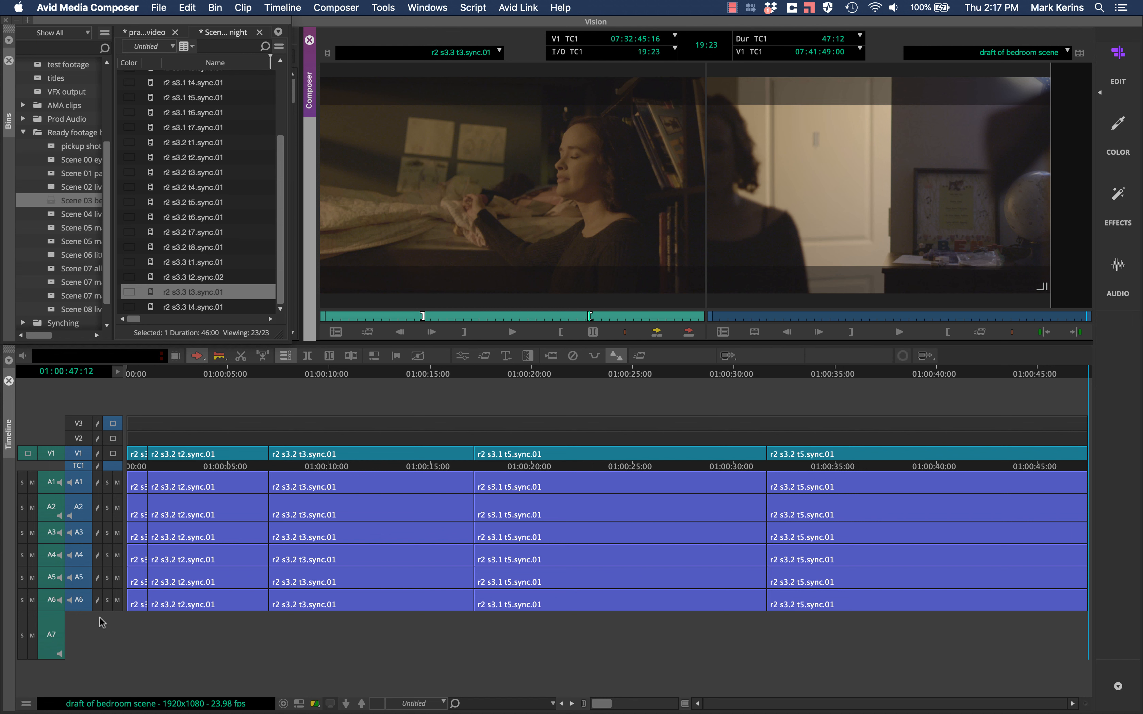
key(super+r)
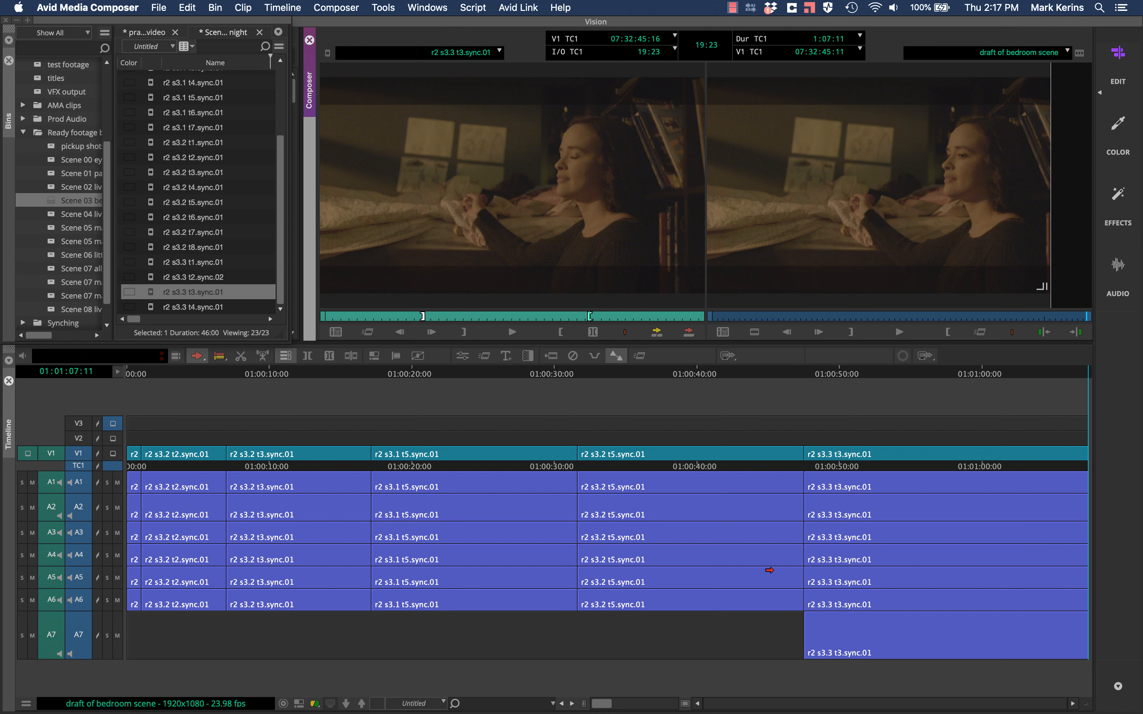
Step: Load r2 s3.3 t4.sync.01, and mark an in point at about 07:33:17 and an out point at about 07:33:38
click(124, 275)
key(Down)
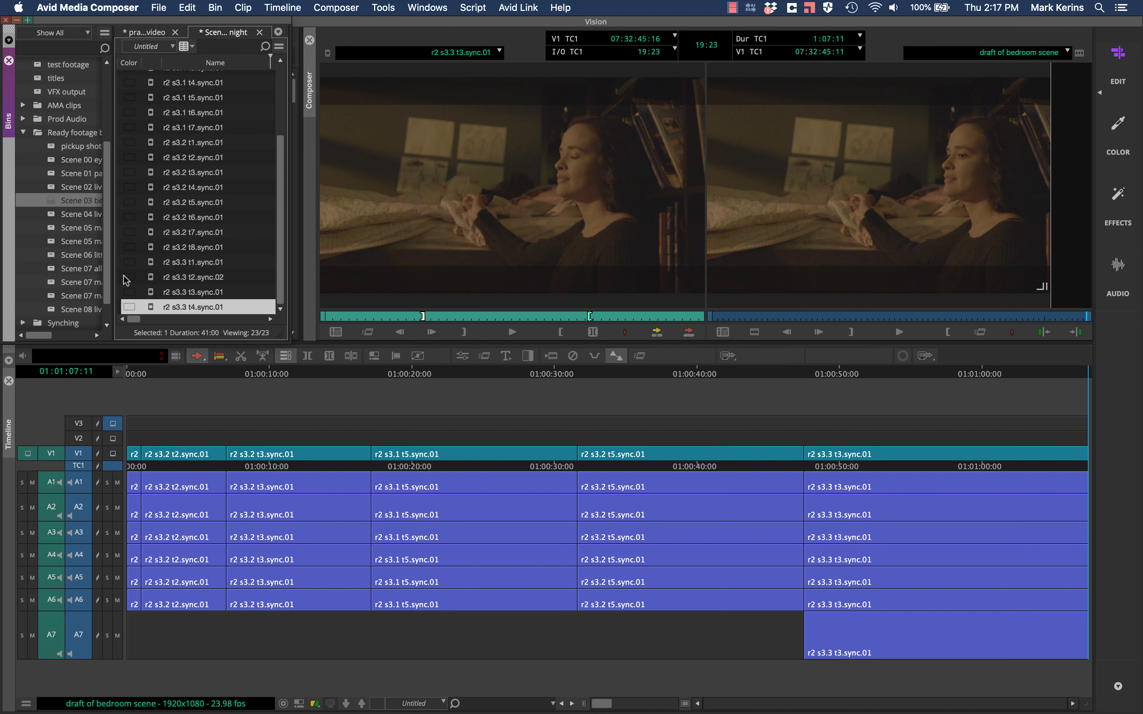
key(super+0)
drag(144, 306, 381, 260)
key(l)
key(l)
key(l)
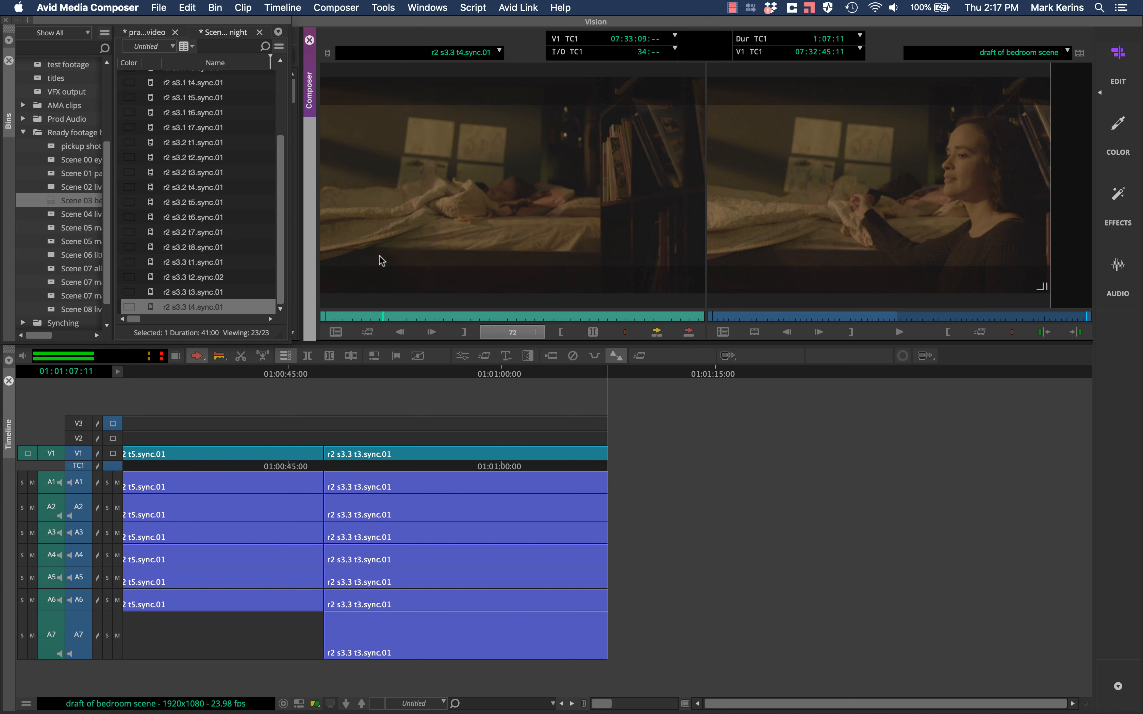
key(k)
key(l)
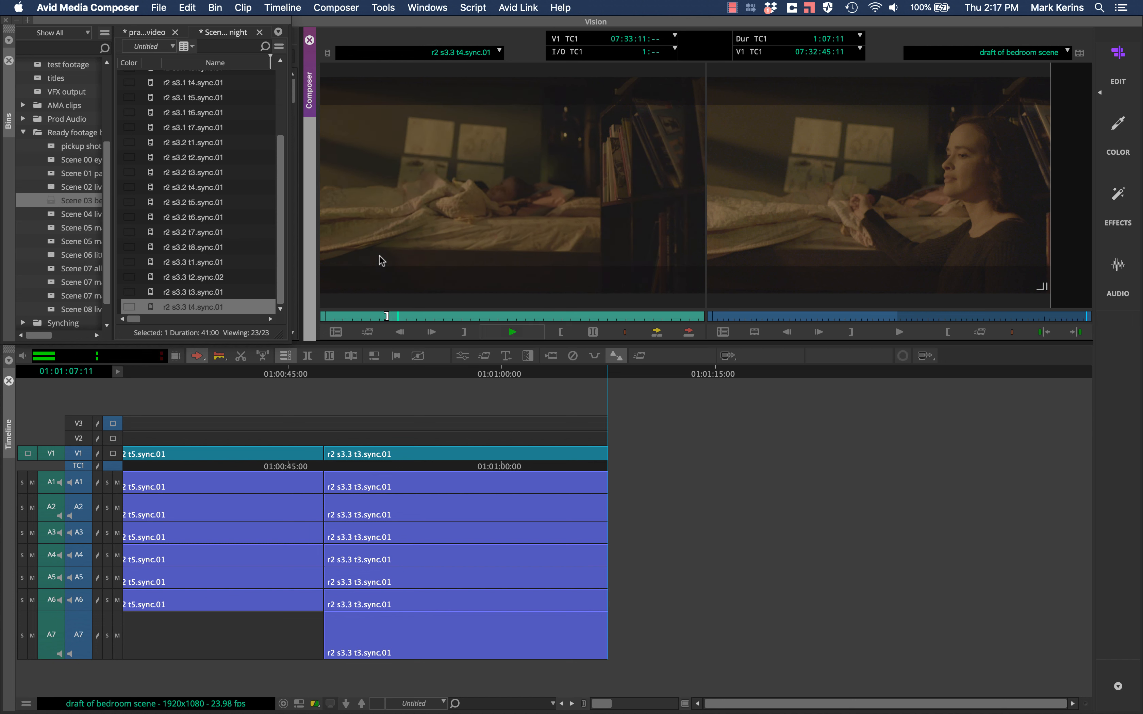
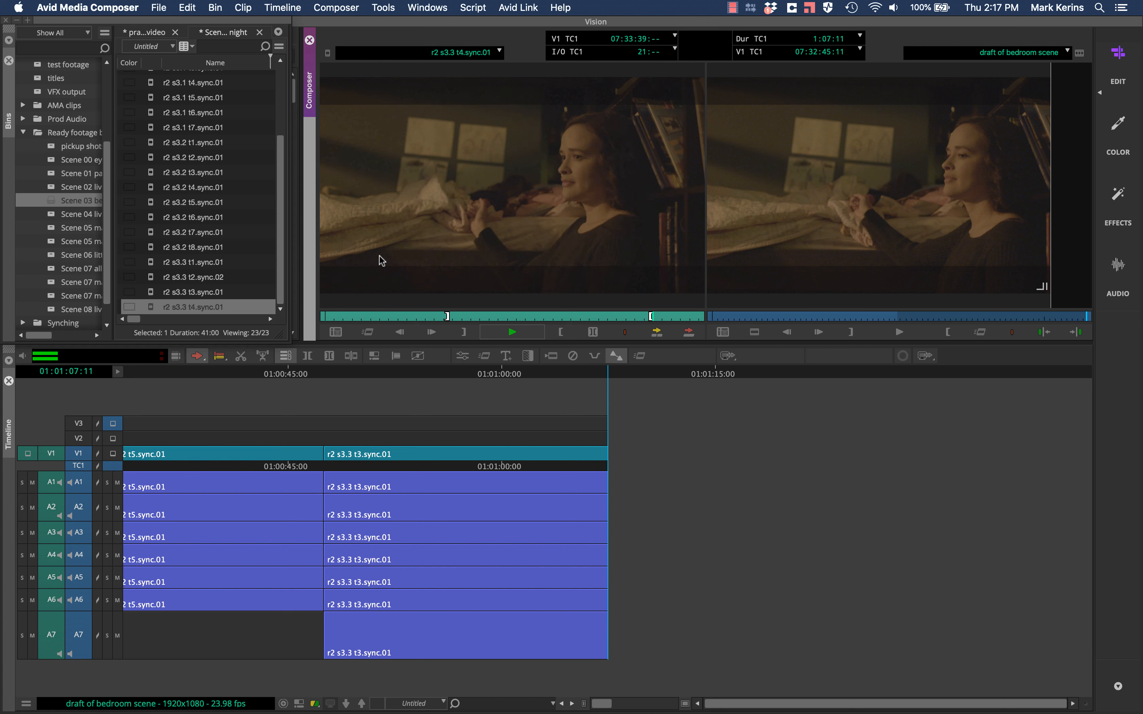
key(space)
key(Escape)
Step: Replace the r2 s3.3 t3.sync.01 clip at the sequence's end with the marked r2 s3.3 t4.sync.01 section, and save
key(a)
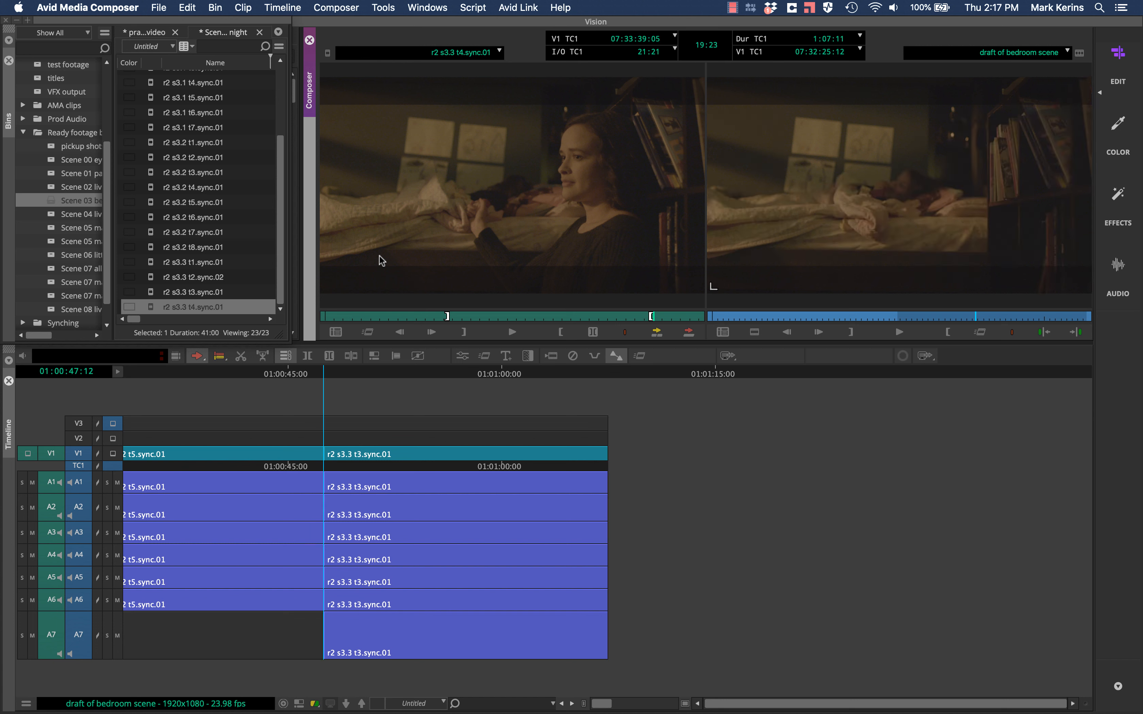
key(t)
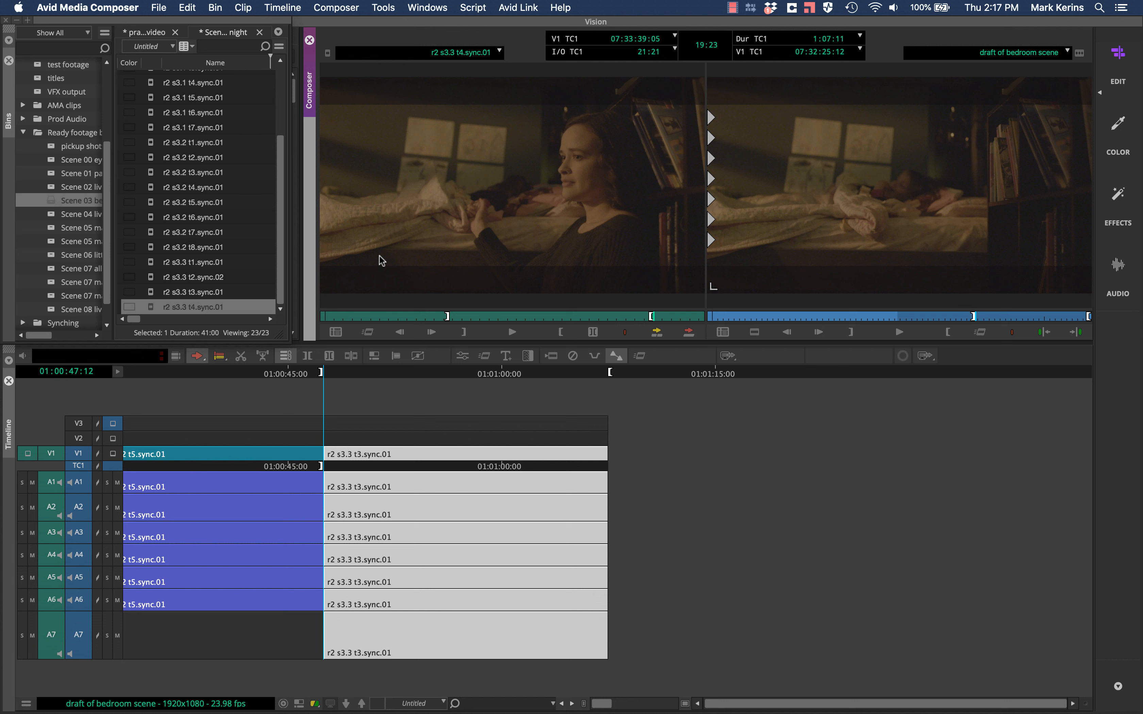
key(x)
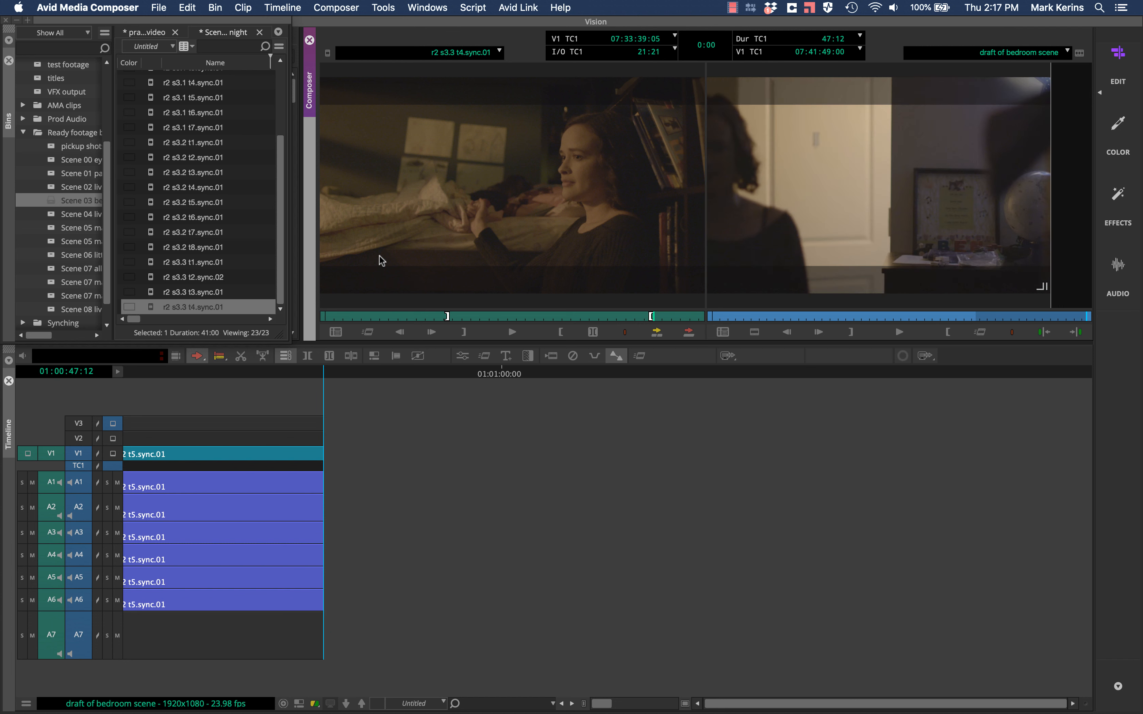
key(v)
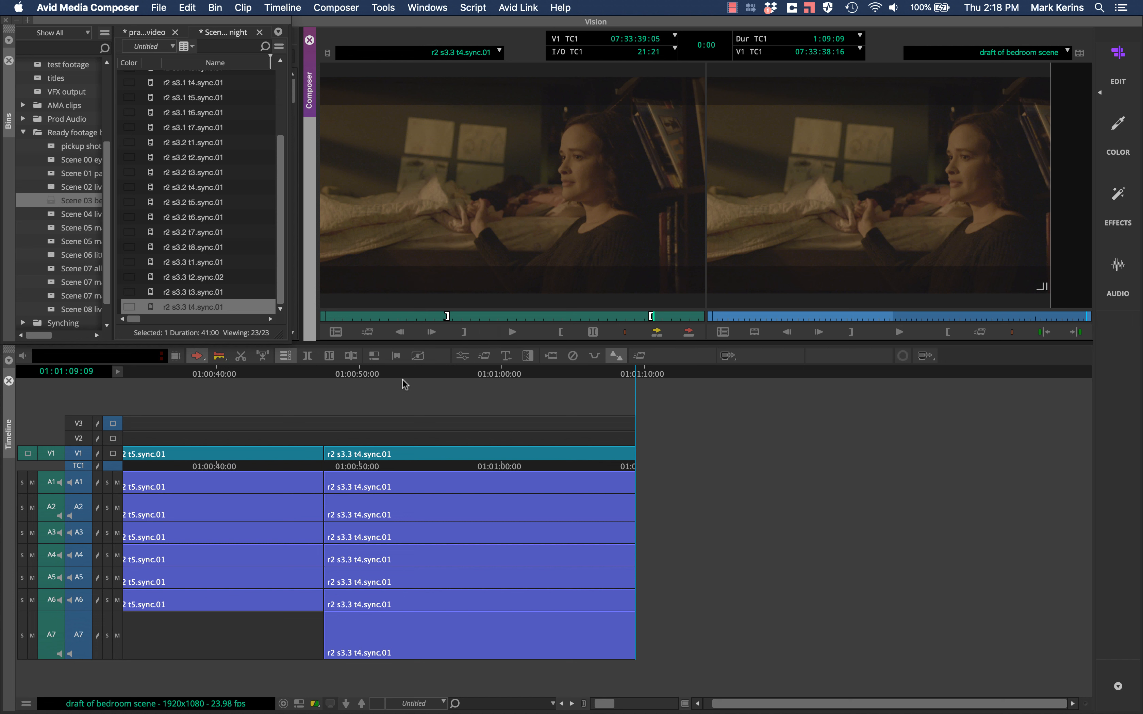
key(super+s)
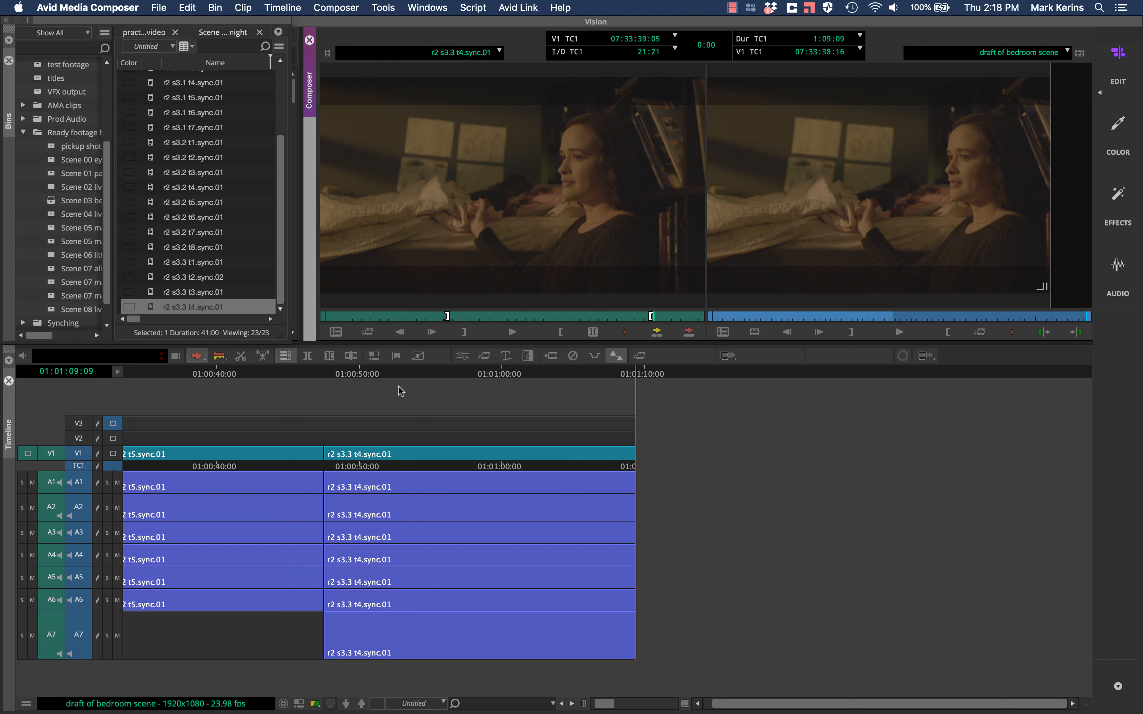
Step: Play the sequence from its start, and recheck the opening of the r2 s3.2 t3.sync.01 clip between about 01:00:08 and 01:00:12
click(400, 391)
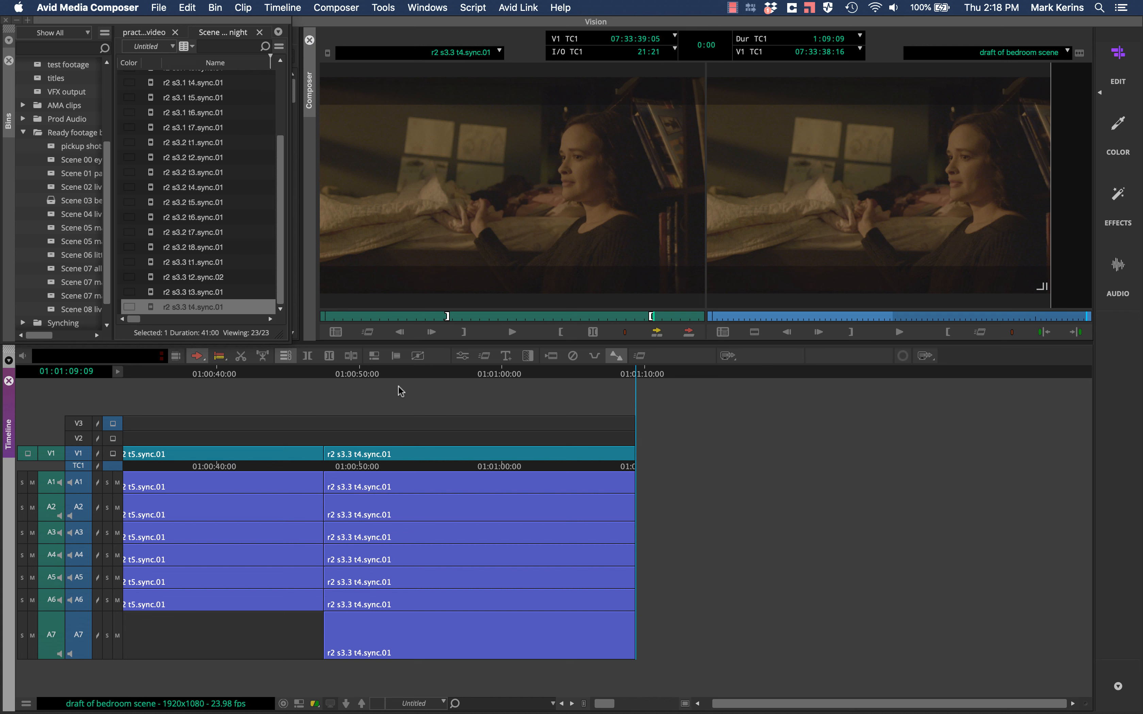
key(Home)
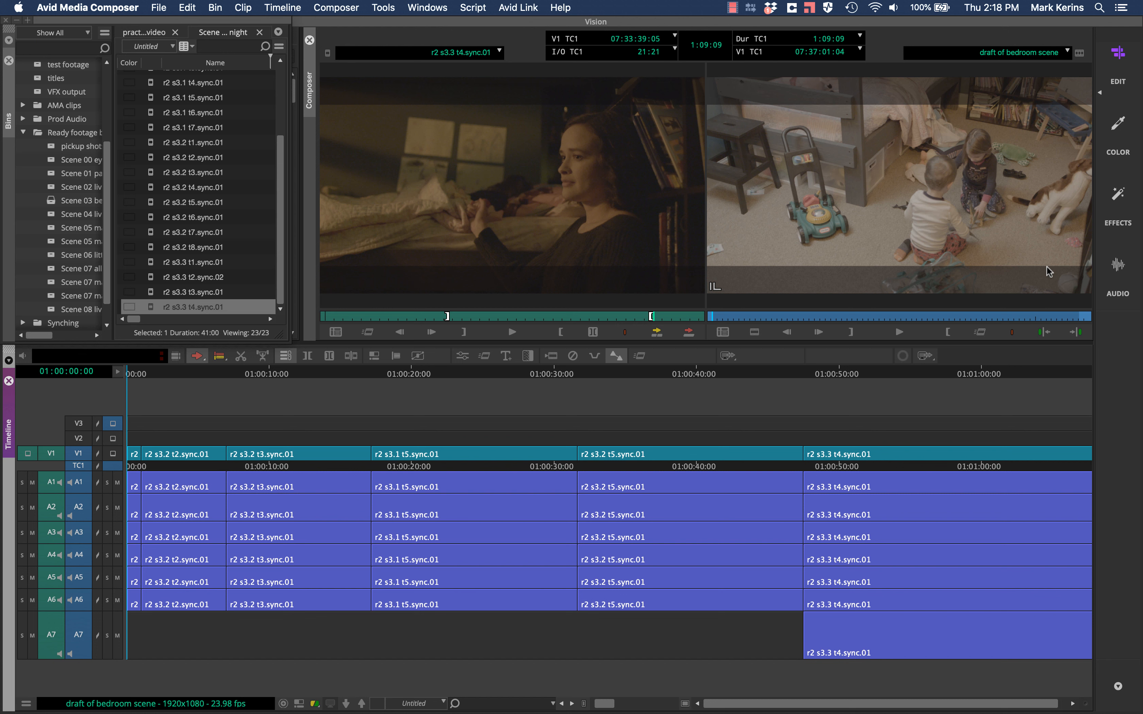
key(space)
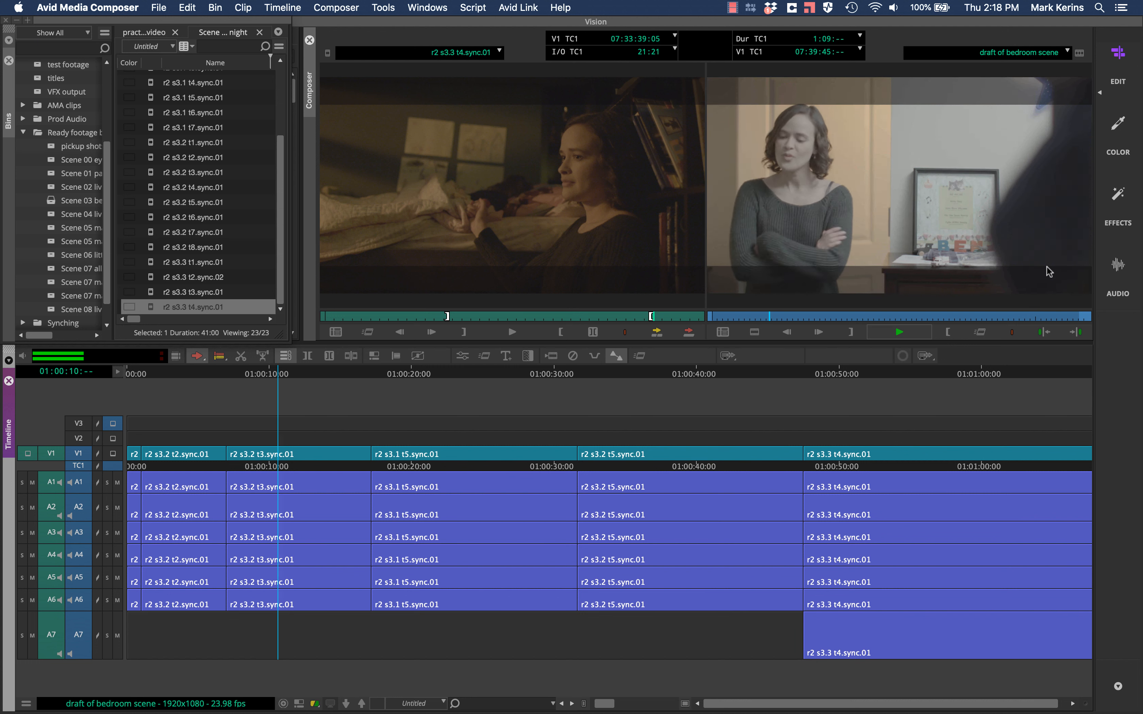
key(space)
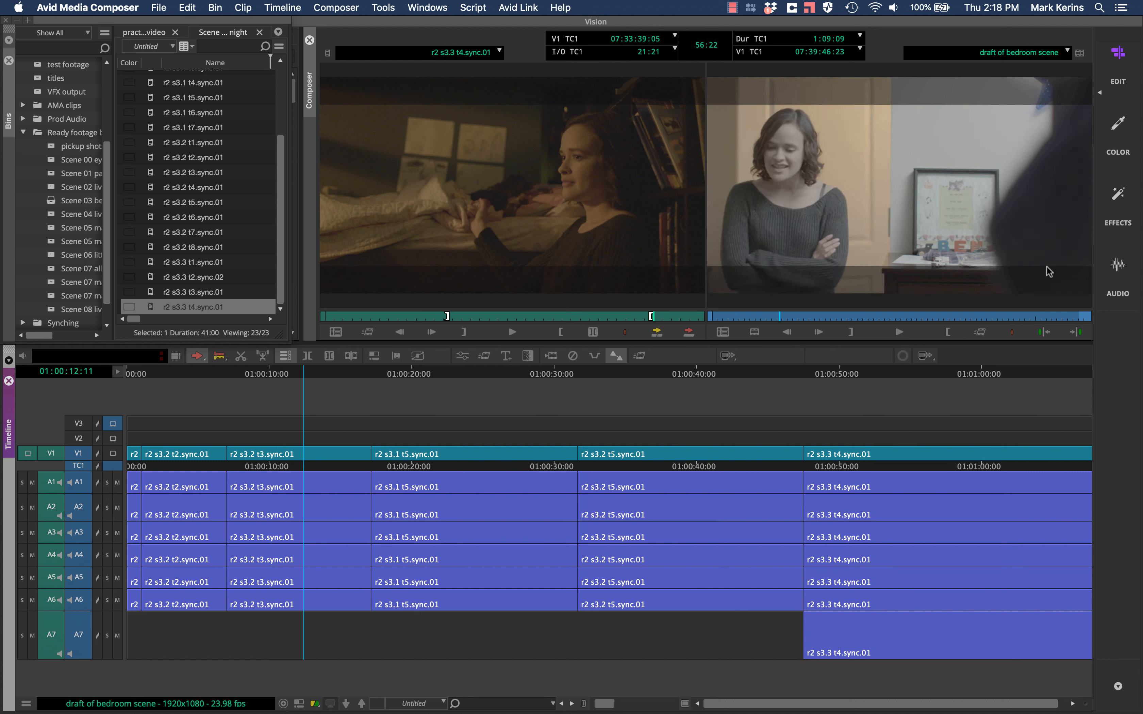
key(j)
key(j)
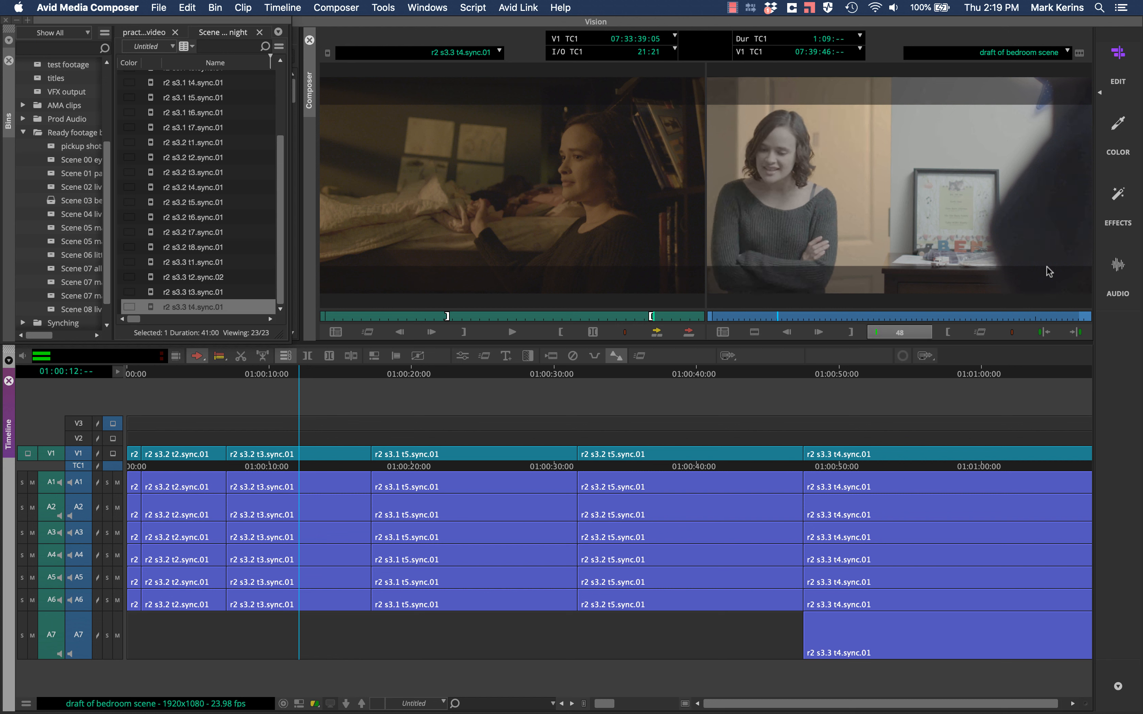
key(l)
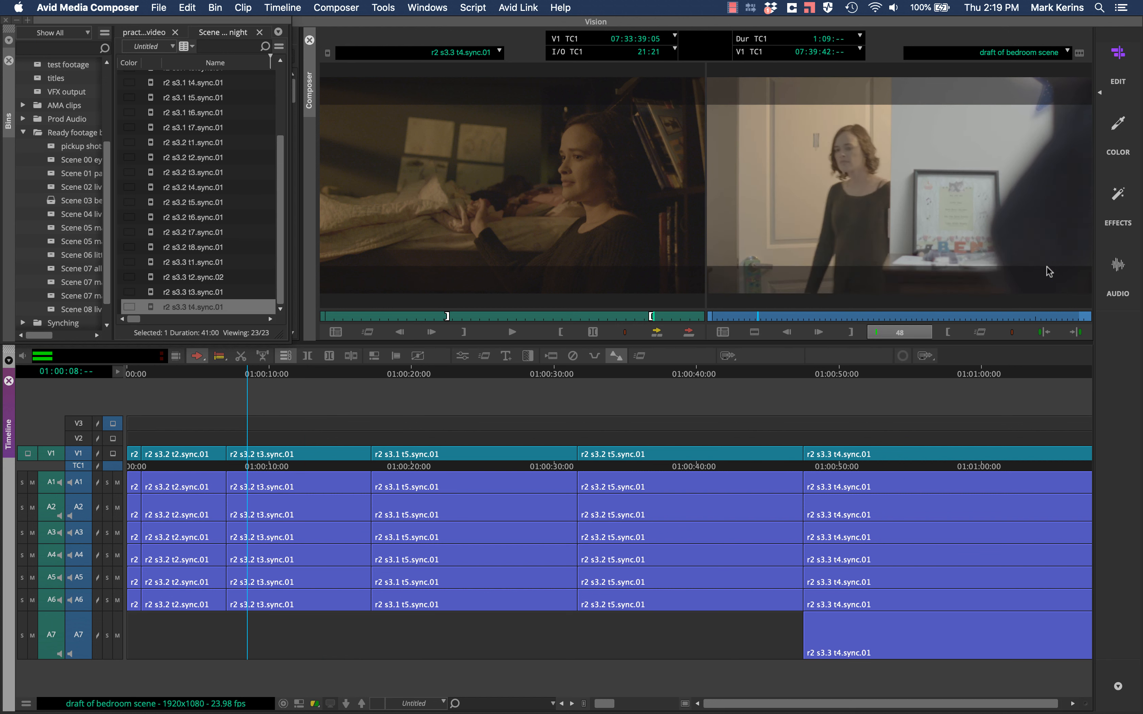
key(space)
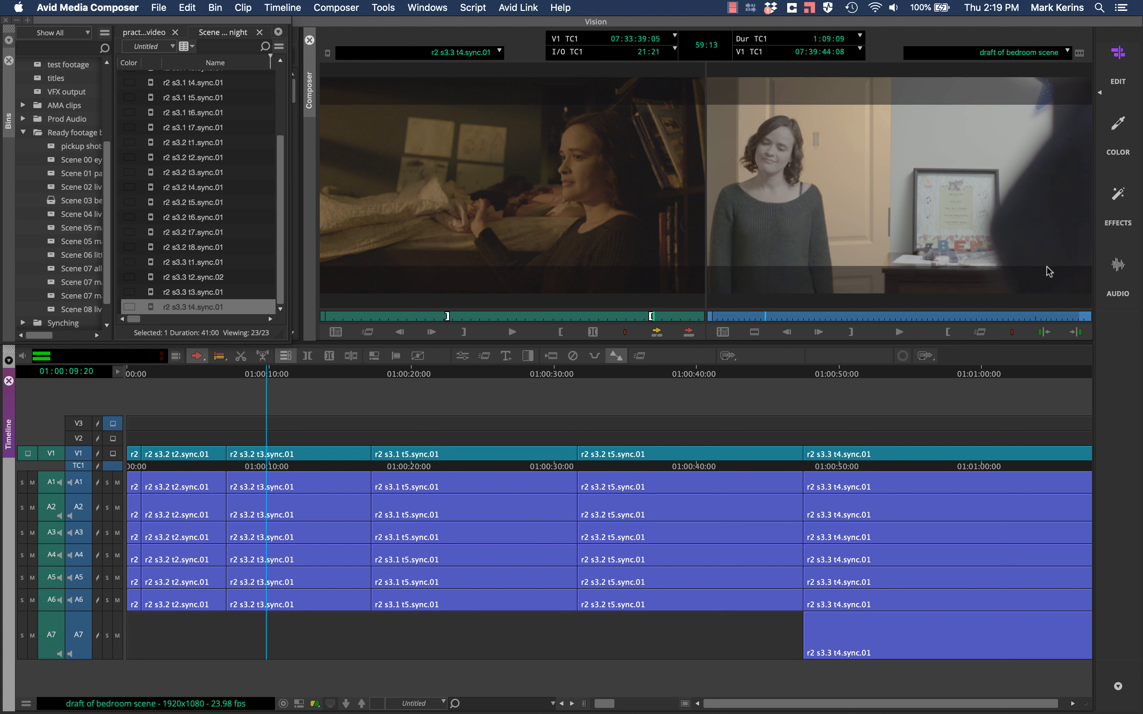
Step: Add edits across all sequence tracks at 01:00:09:20 and 01:00:03:16
key(h)
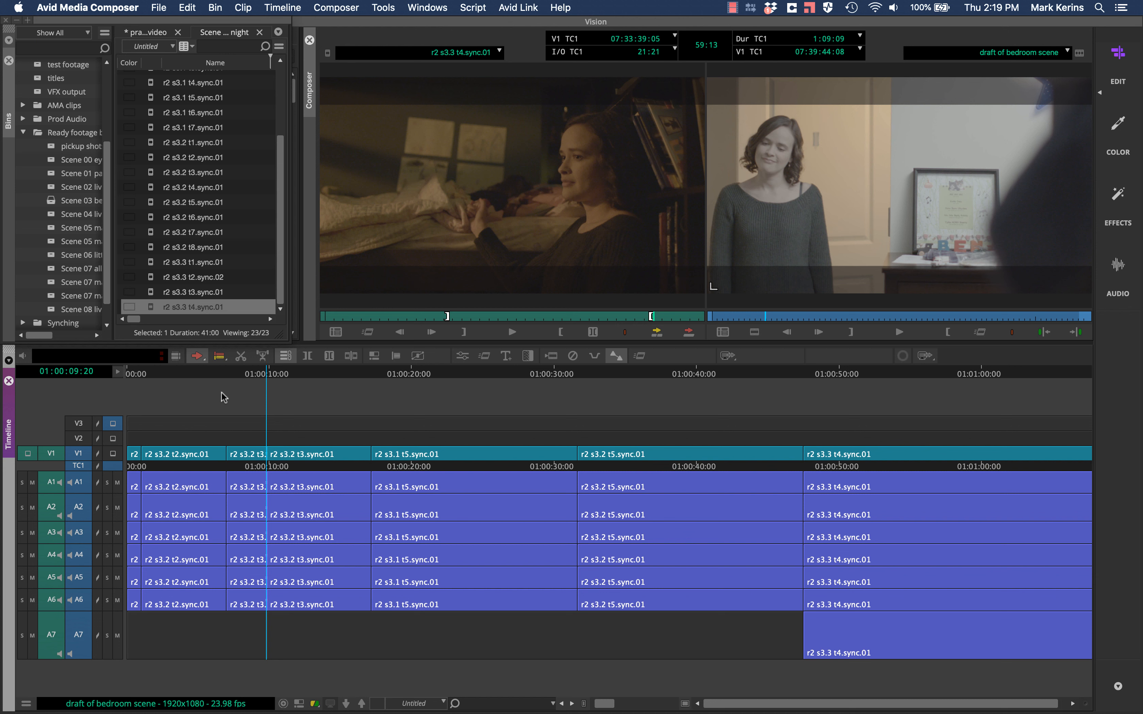
drag(220, 373, 178, 366)
key(h)
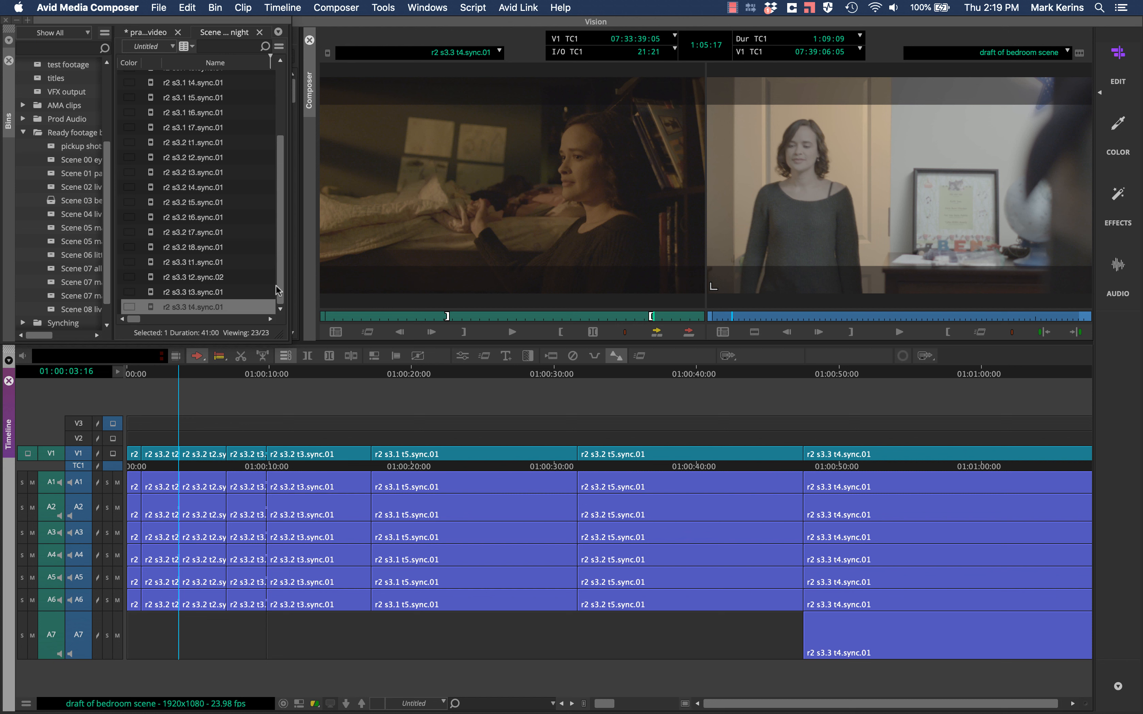
Step: Mark the section from 01:00:03:16 to 01:00:09:20 and extract it, closing the gap
key(o)
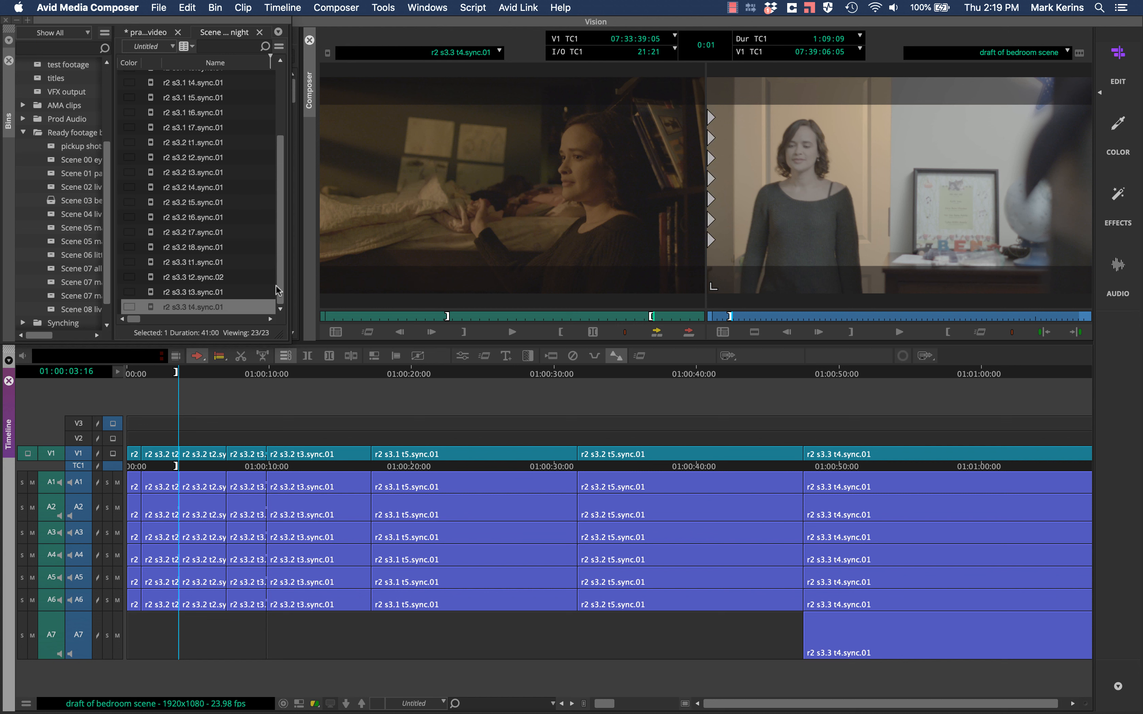
key(s)
key(o)
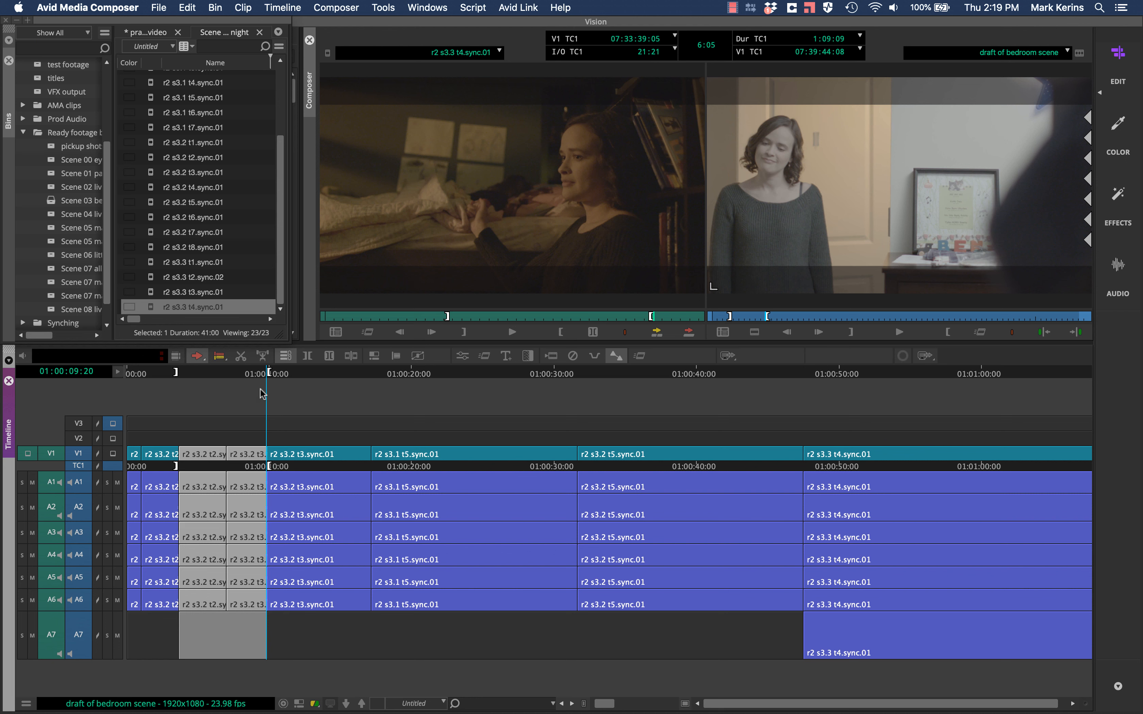
key(x)
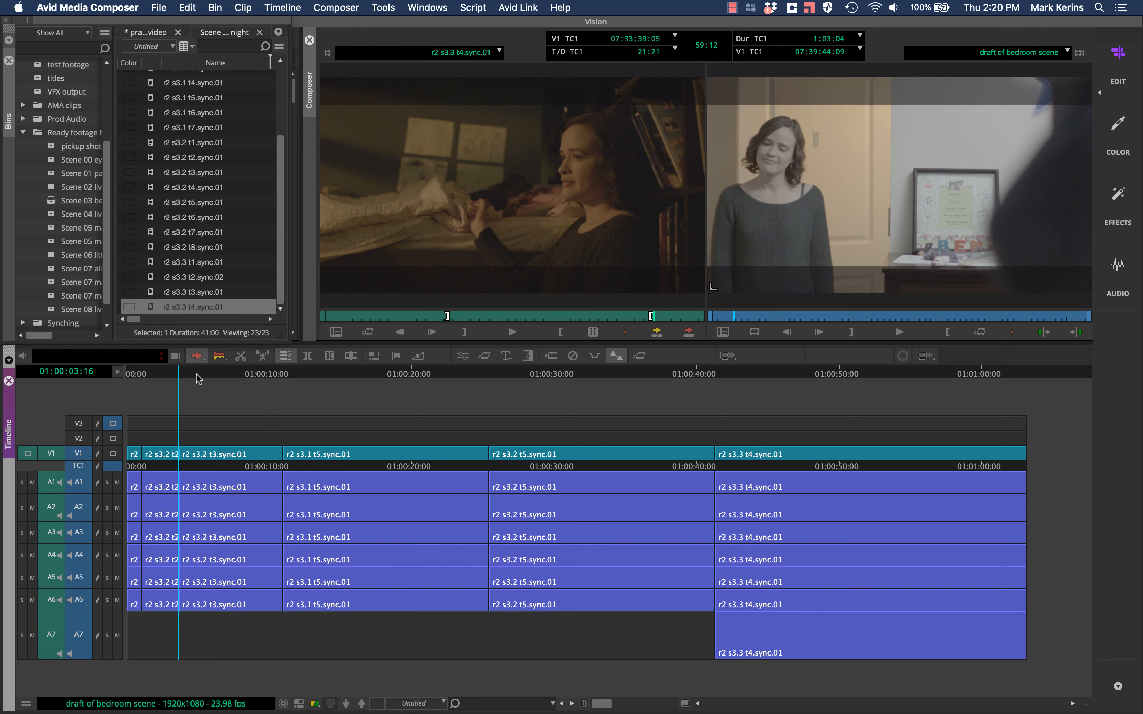
Step: Play the opening of r2 s3.1 t5.sync.01 from its cut with r2 s3.2 t3.sync.01 at 01:00:10:23
drag(157, 373, 315, 357)
key(a)
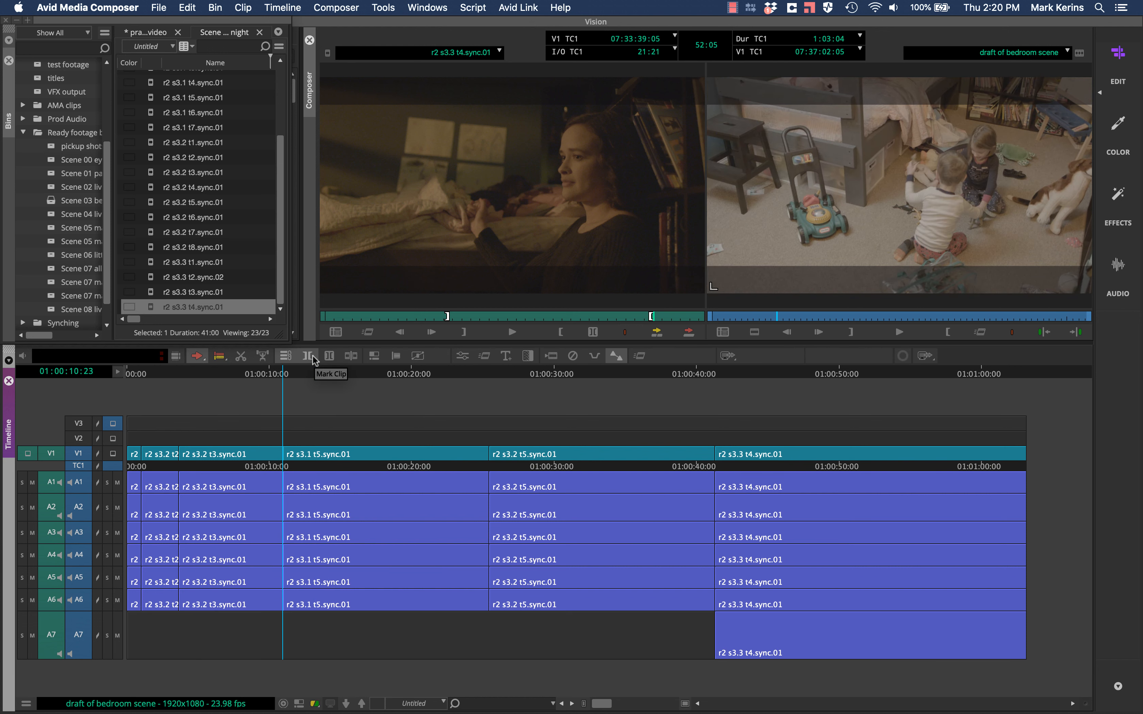
key(space)
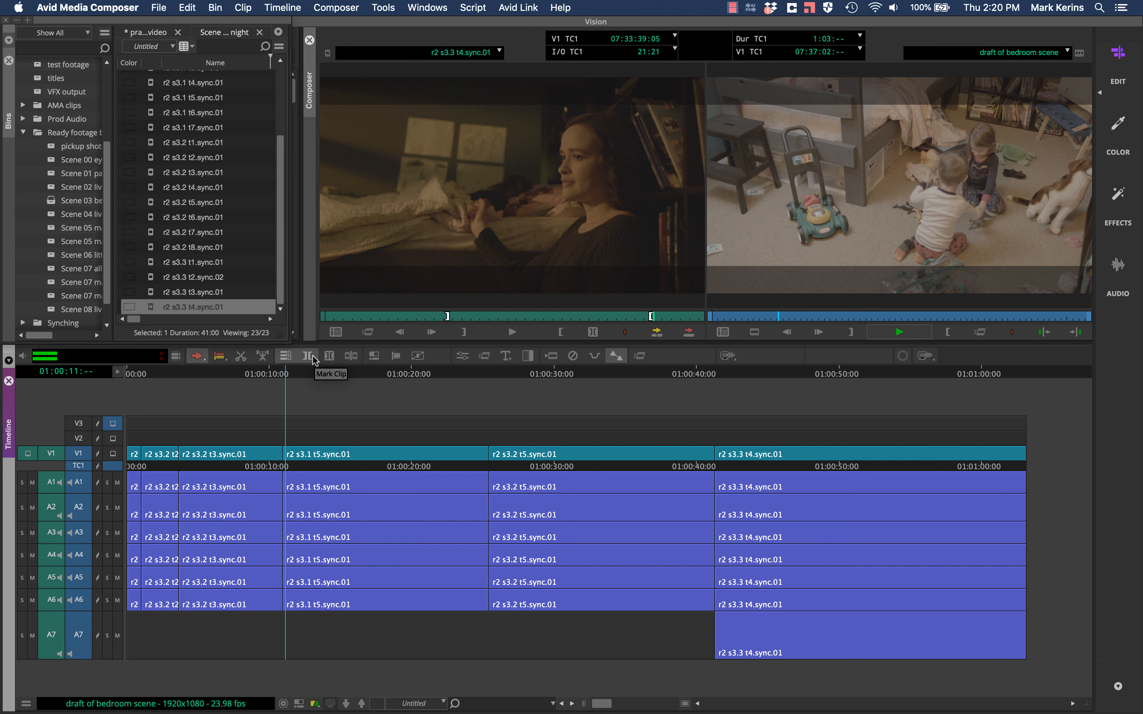
key(a)
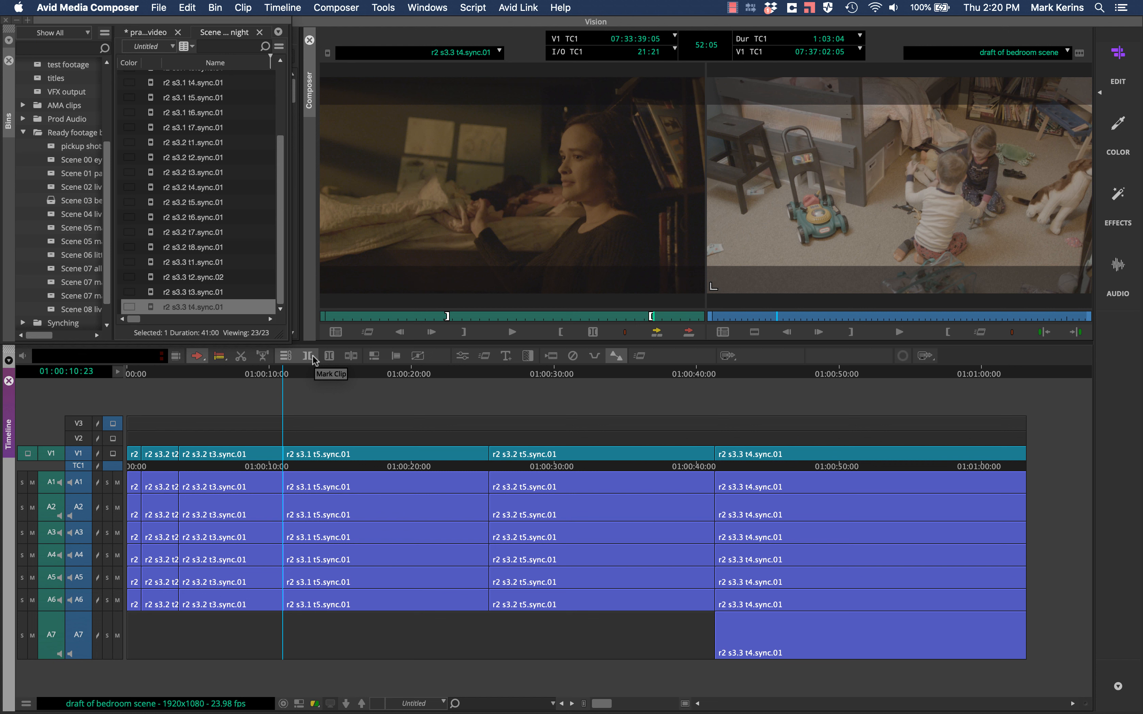
Step: Try extending the start of r2 s3.1 t5.sync.01 by 17 frames with a one-sided trim that excludes track A7
key(u)
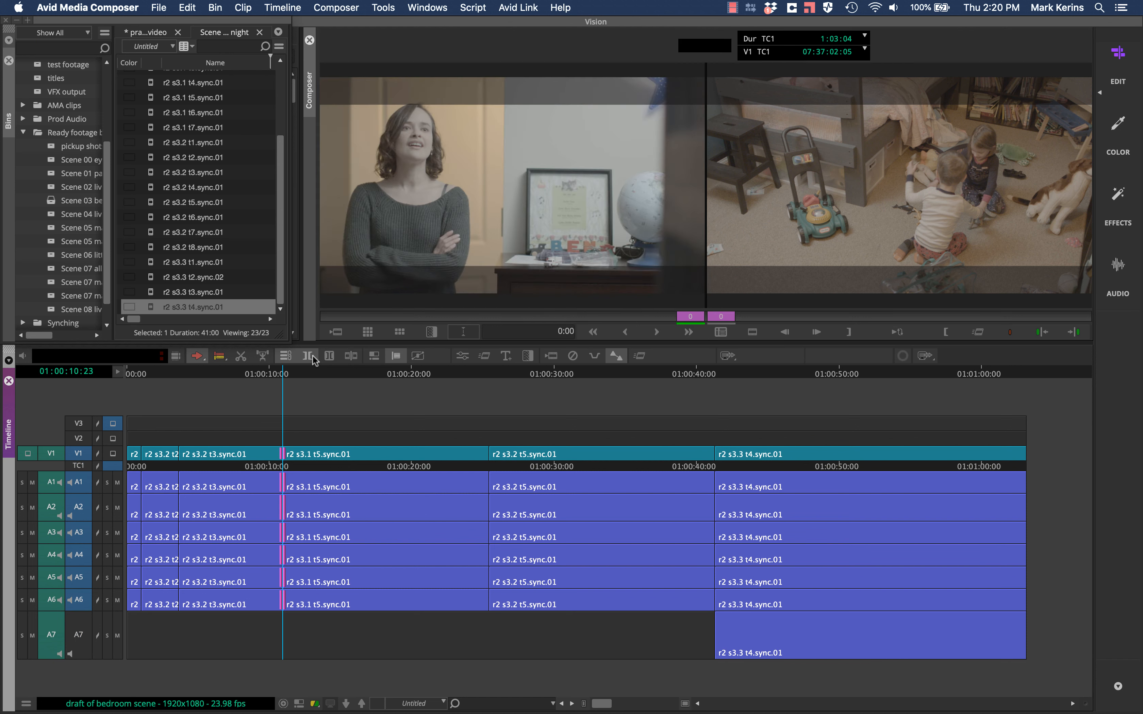
key(bracketright)
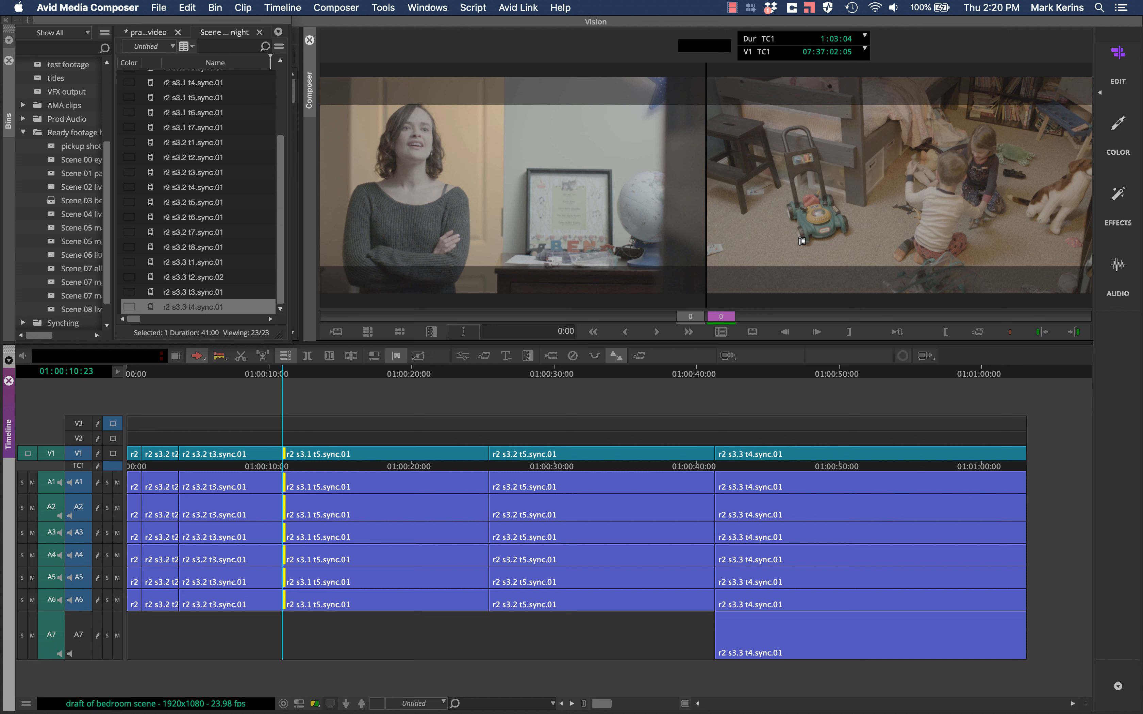
key(j)
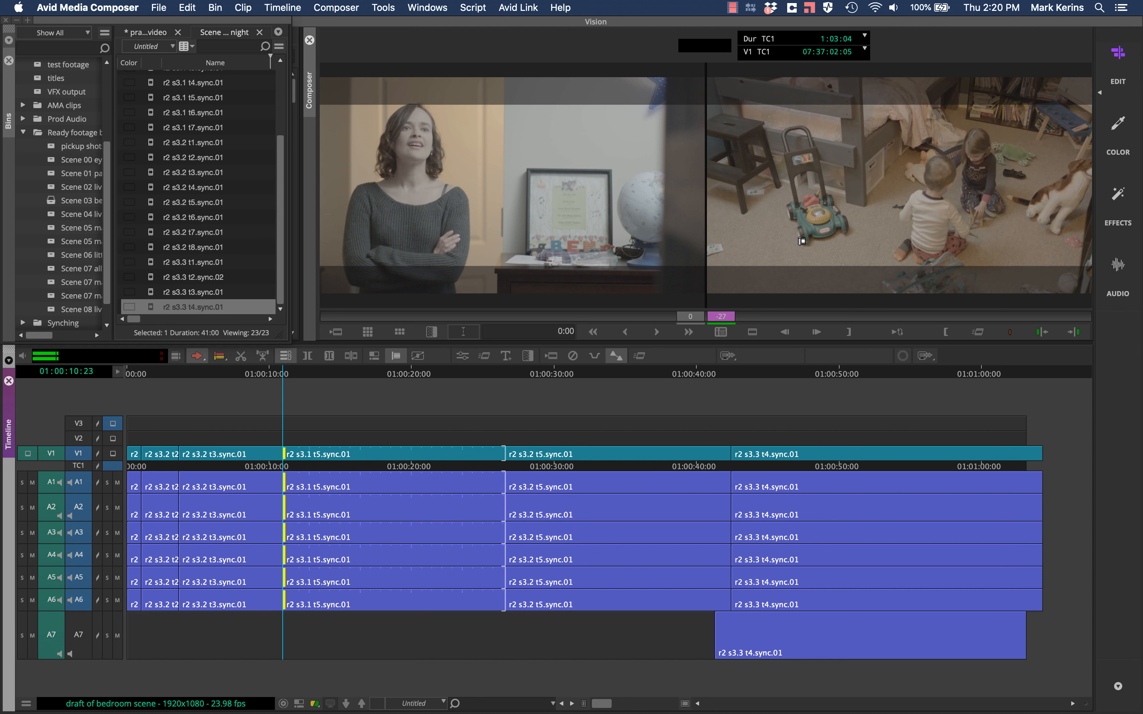
key(k)
key(l)
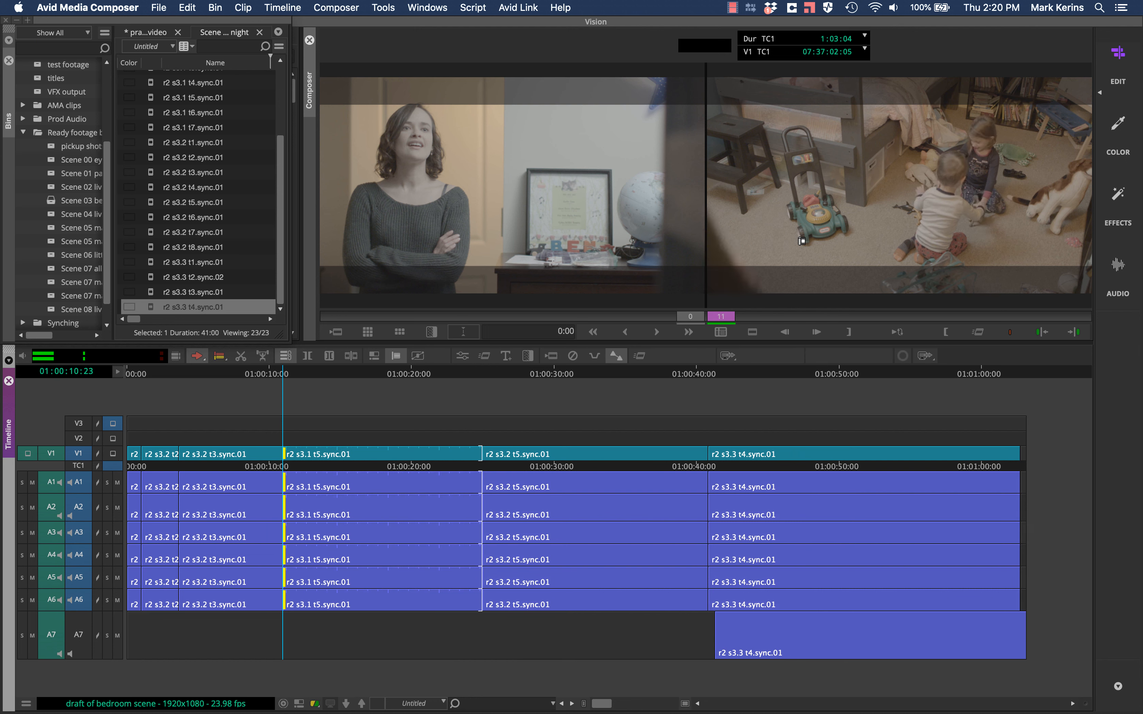
key(j)
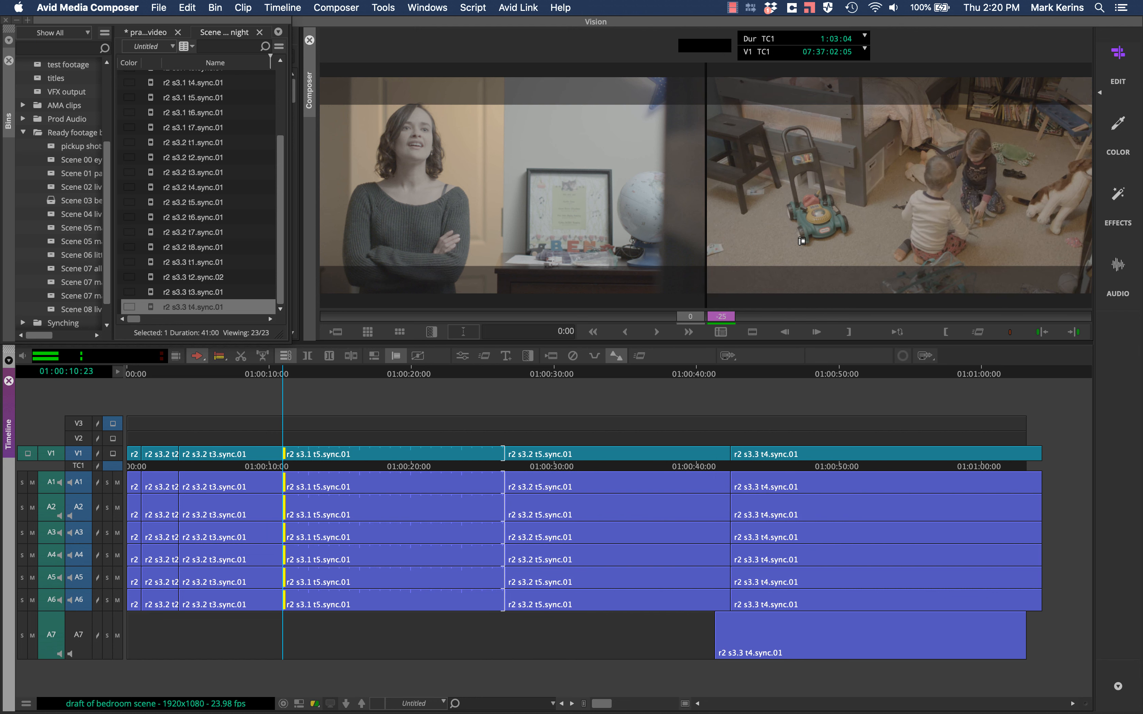
key(l)
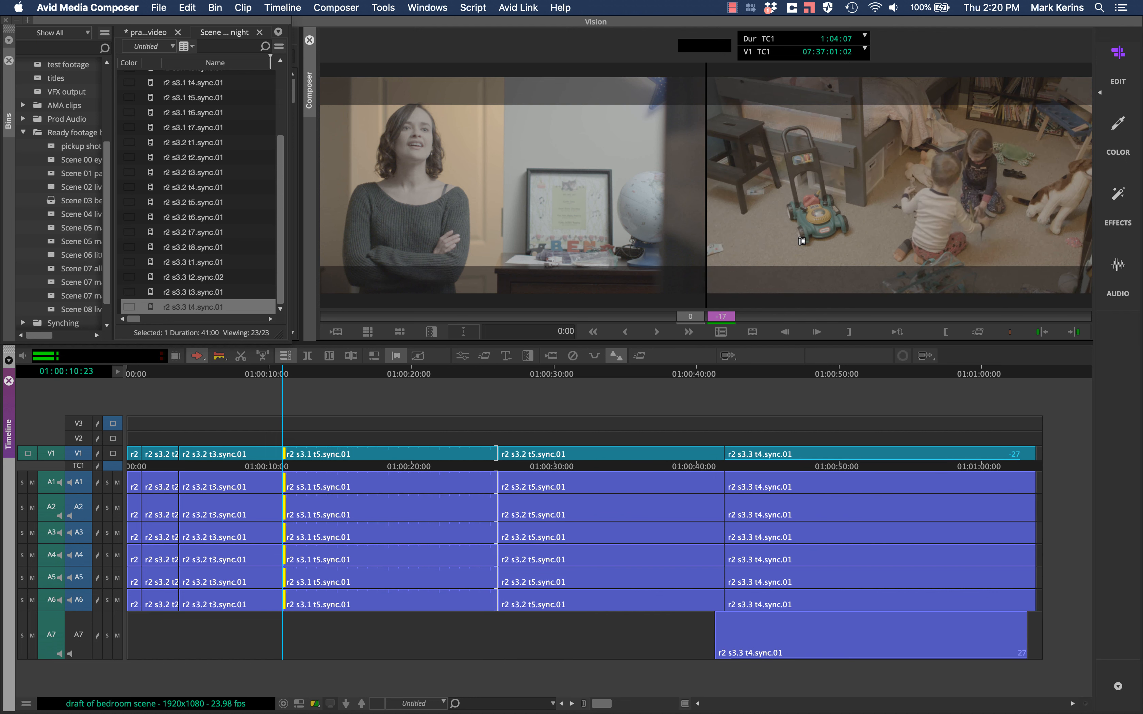
key(j)
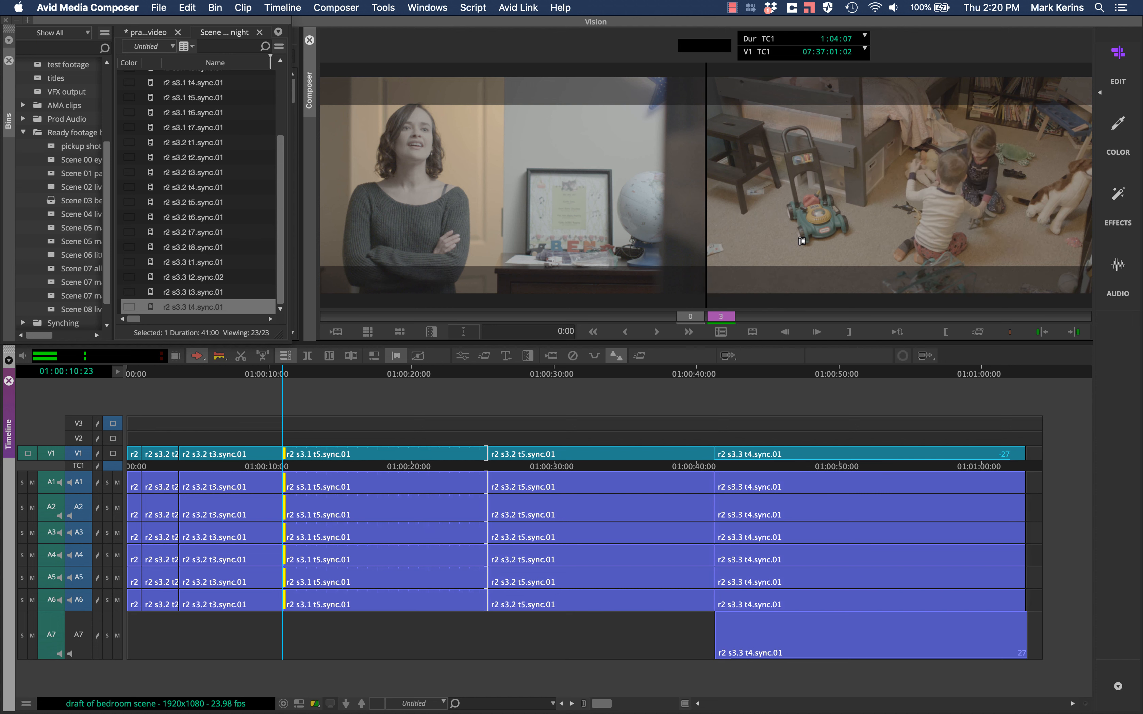
key(k)
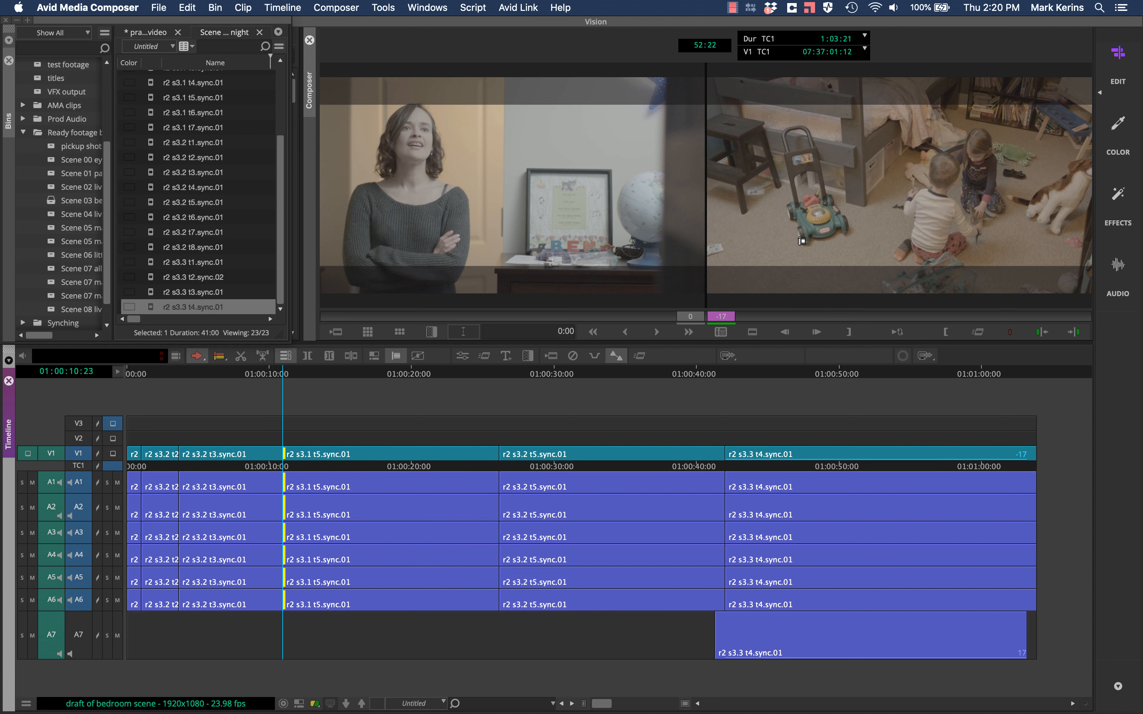
Step: Undo the 17-frame trim, try an 8-frame extension of the same clip start, reverse it, and leave trimming
key(m)
key(super+z)
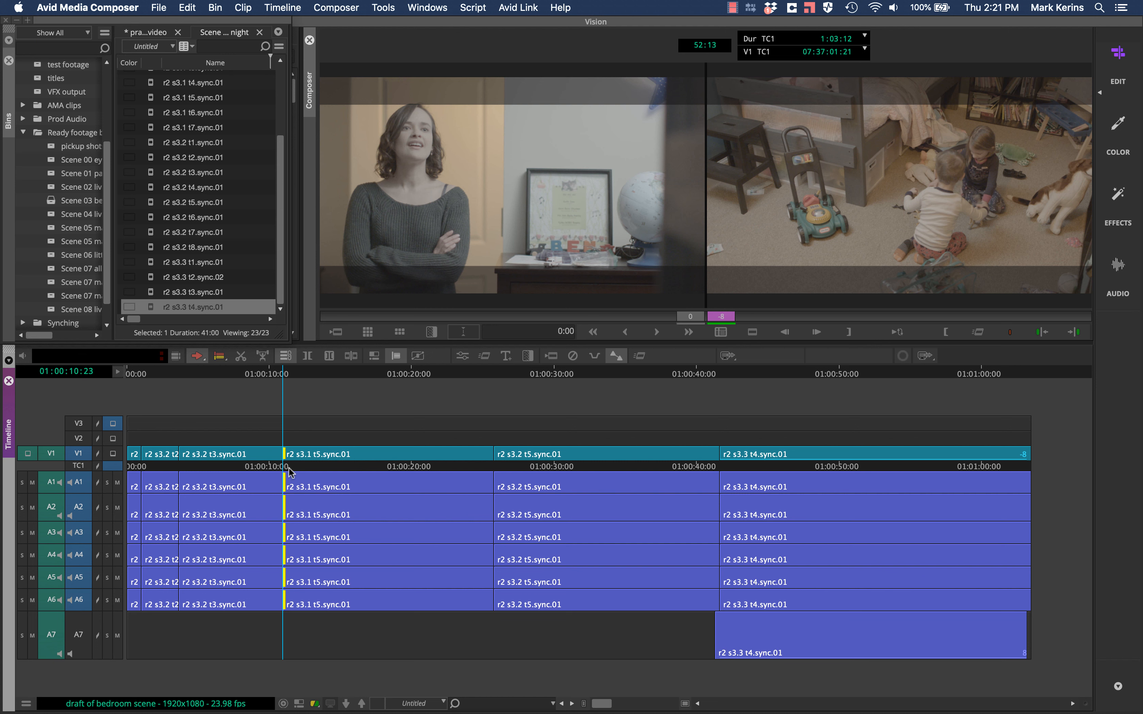
key(slash)
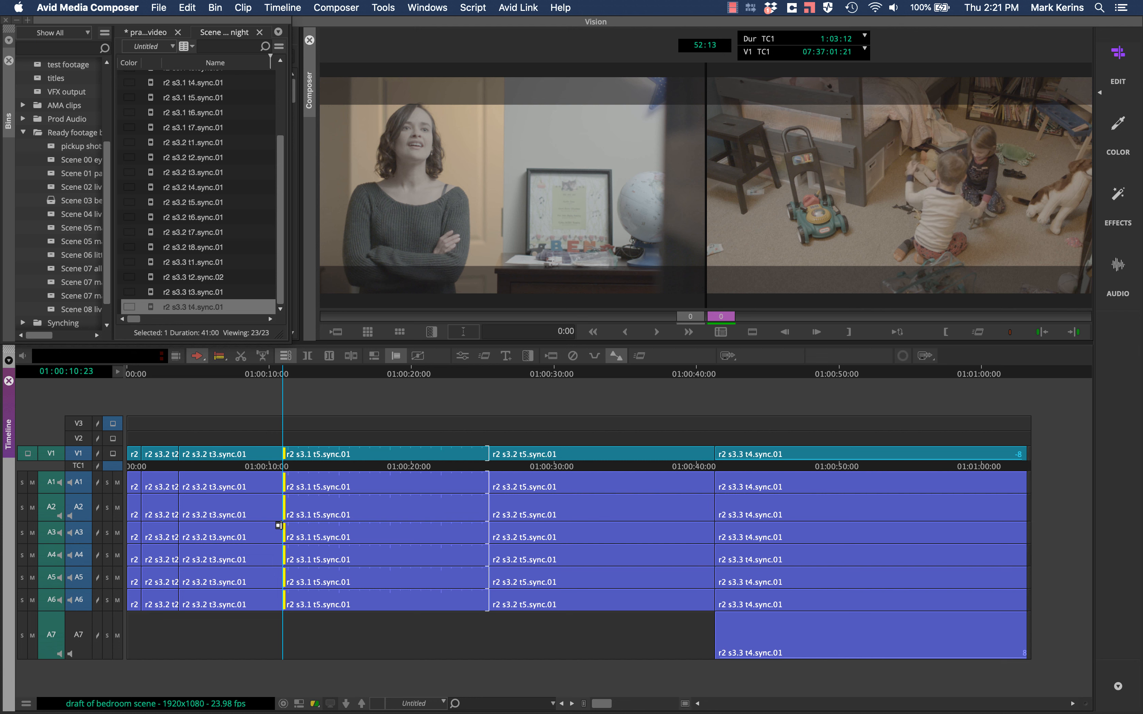
key(u)
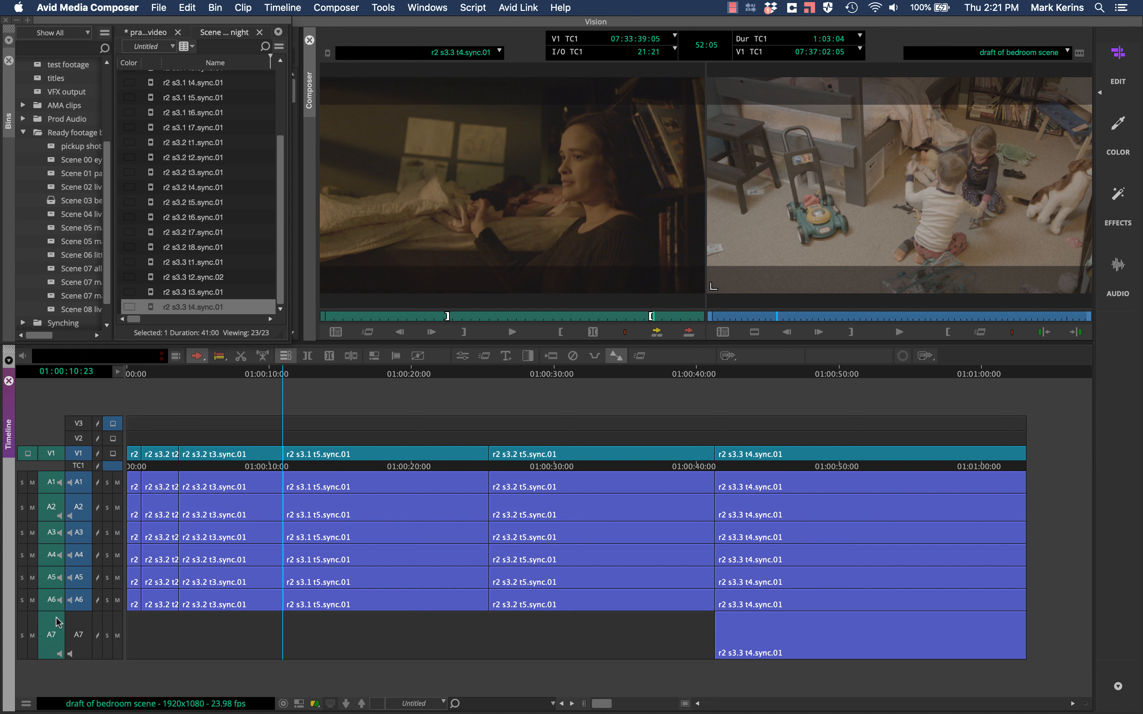
Step: Include track A7 in the record tracks, and briefly select the empty filler on it after the cut
click(79, 625)
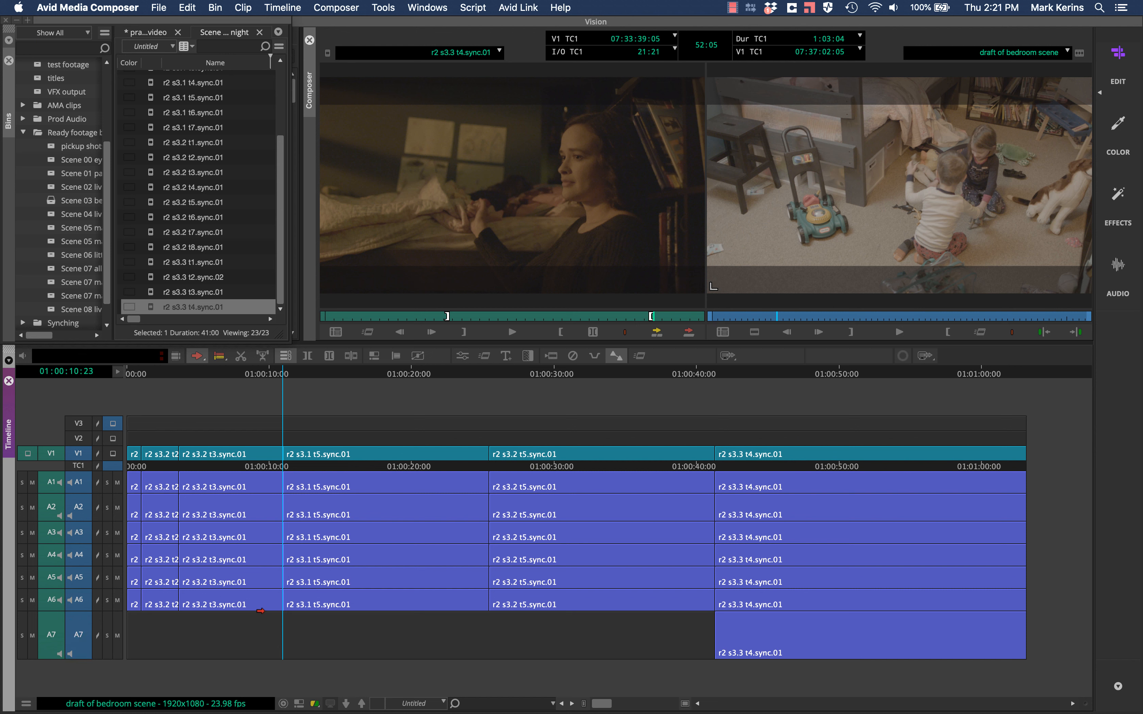
click(366, 633)
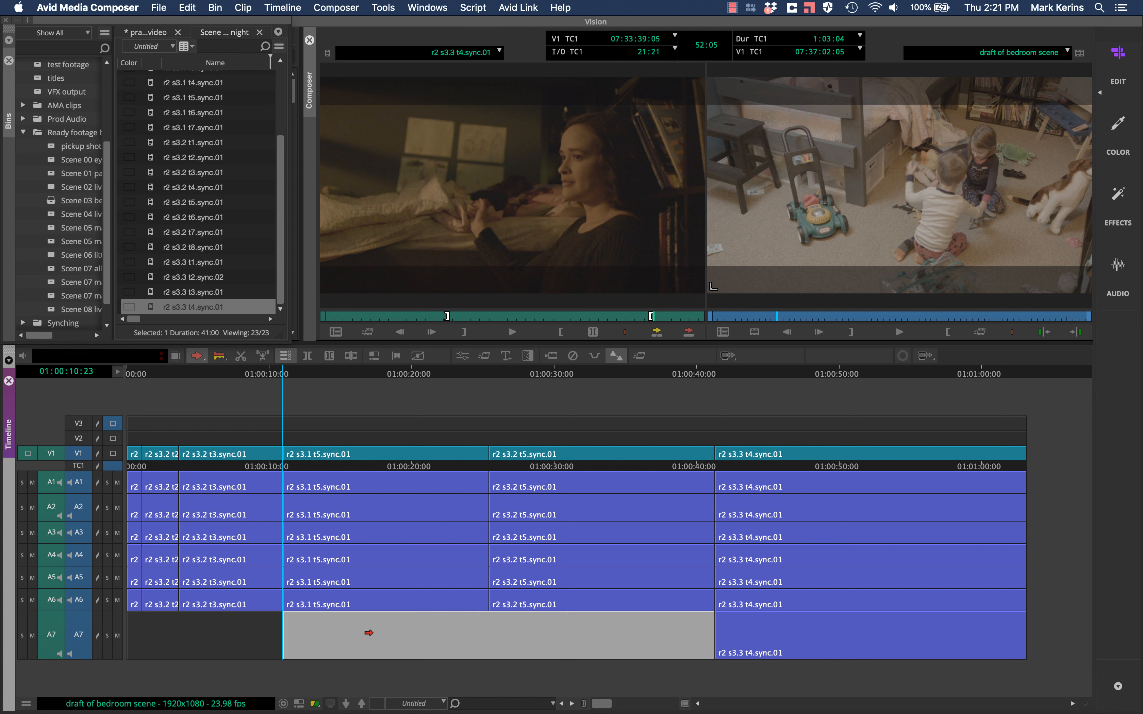
click(245, 633)
click(324, 634)
click(351, 402)
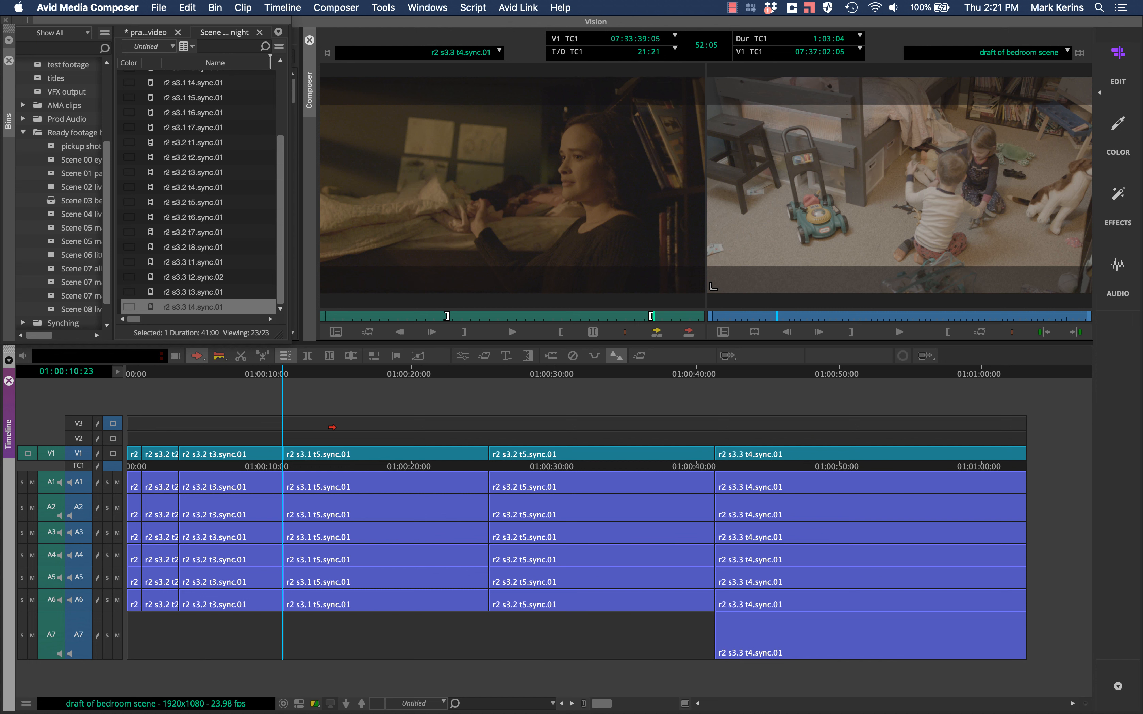
Step: Try extending the start of r2 s3.1 t5.sync.01 by 8 frames with track A7 included in the trim, and undo it
key(u)
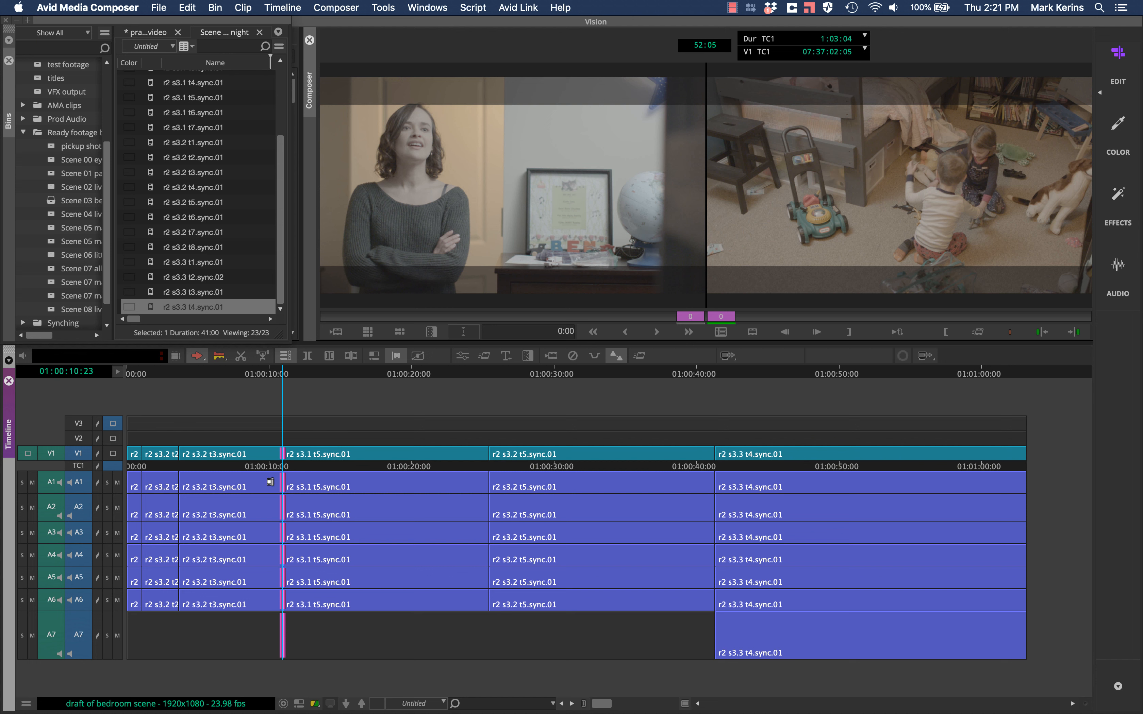
click(288, 534)
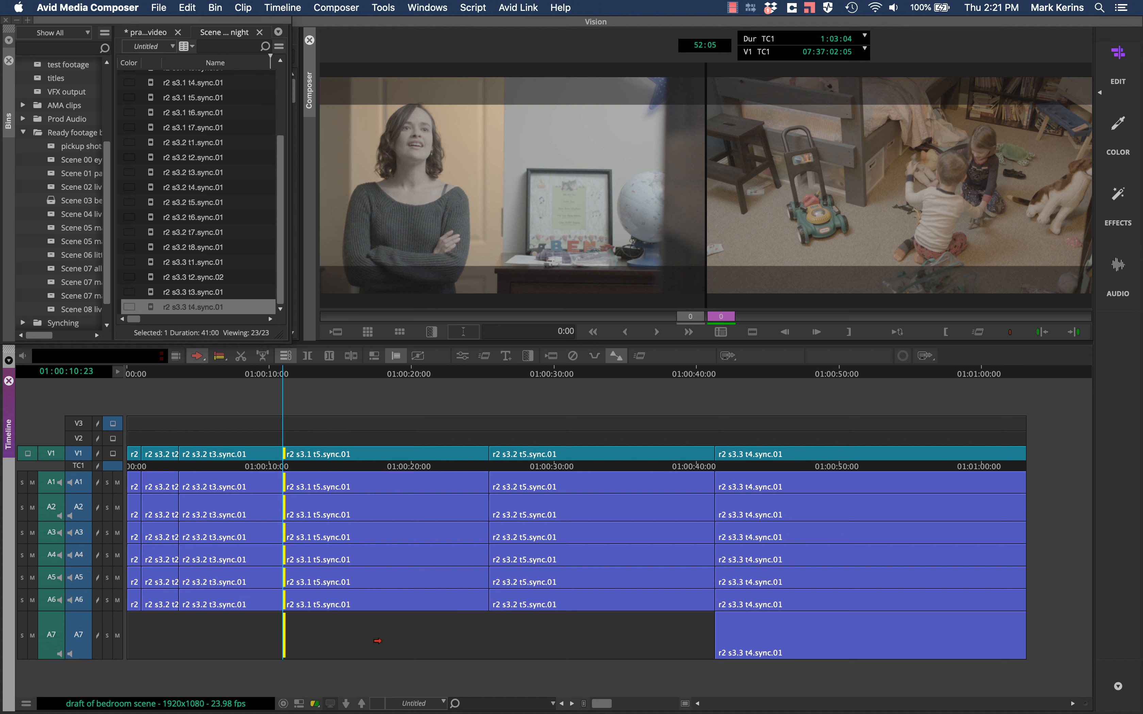
key(l)
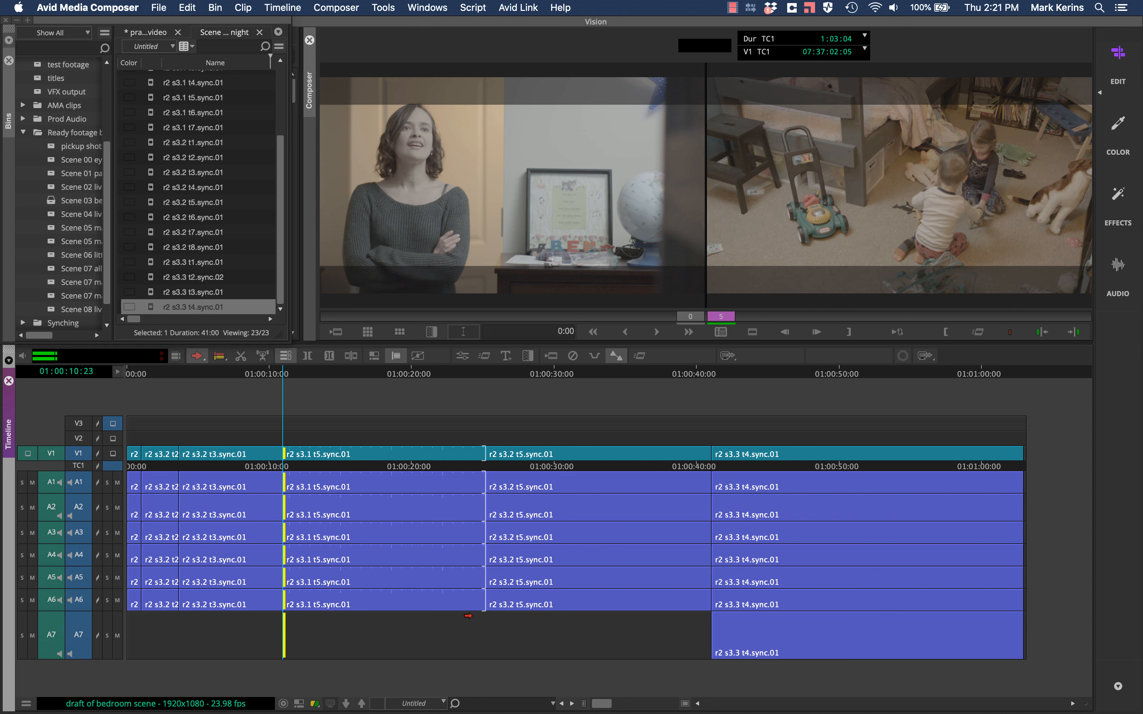
key(j)
key(j)
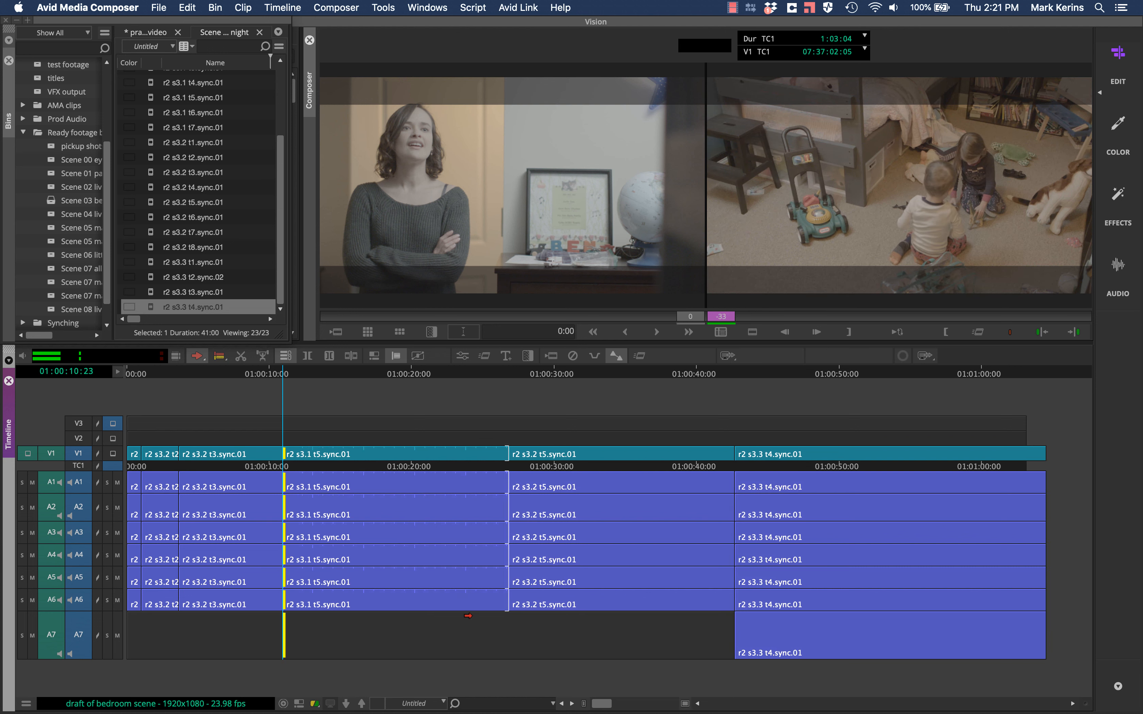
key(k)
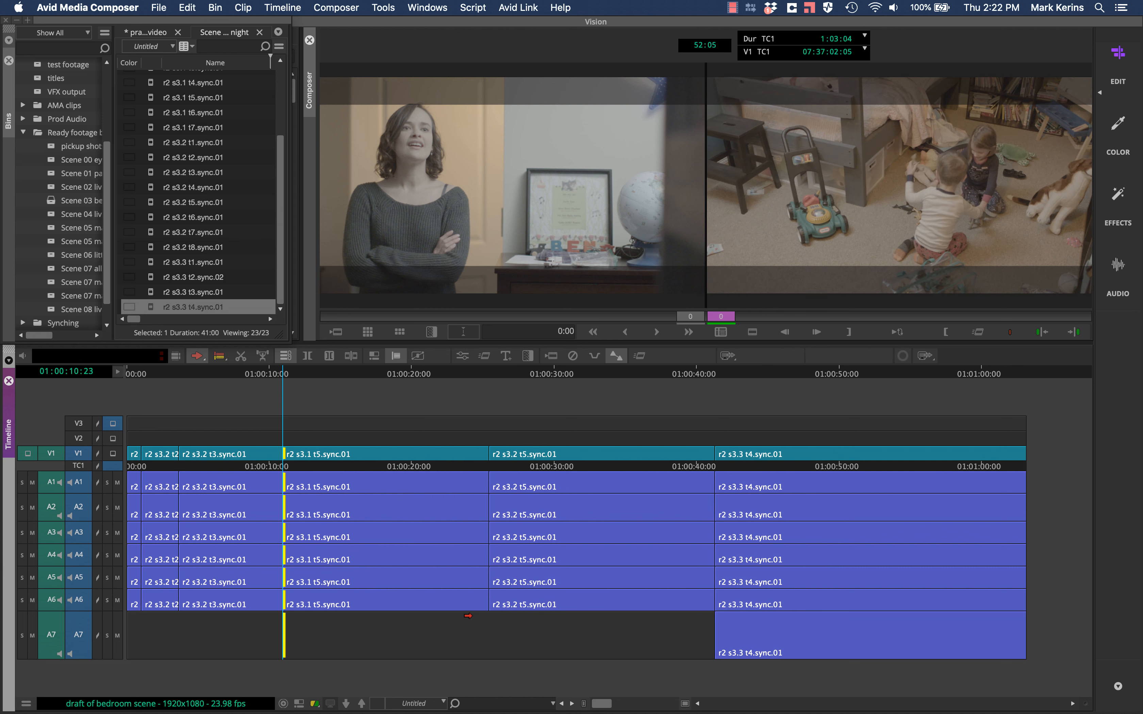
key(slash)
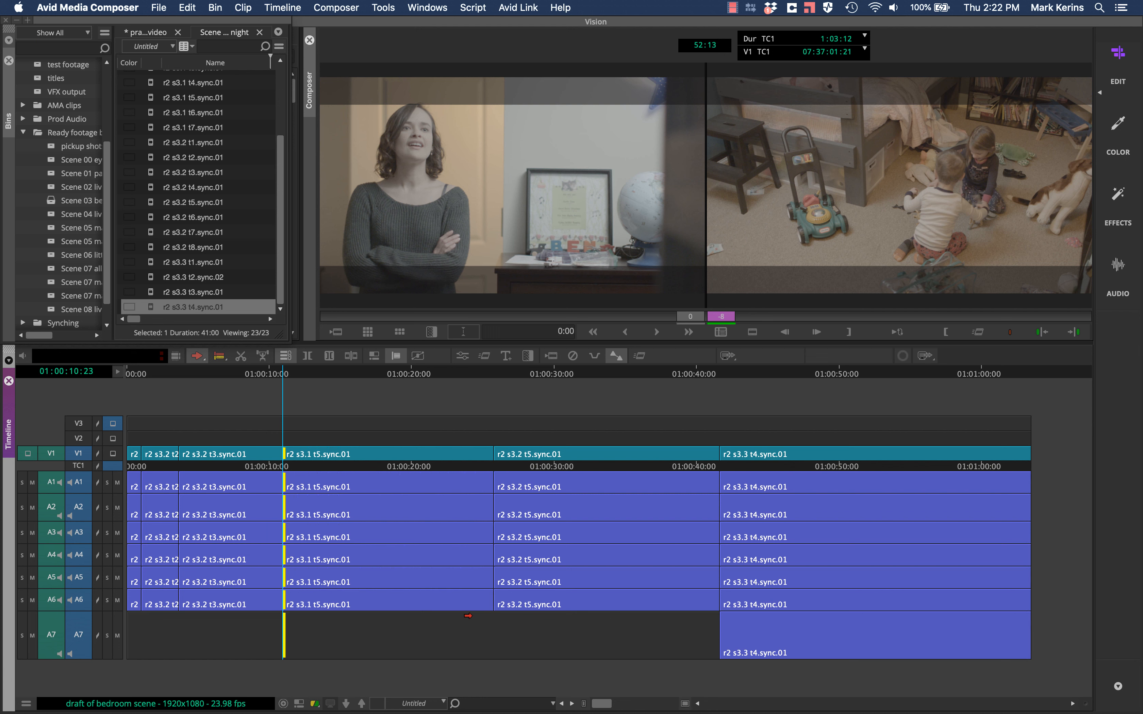
key(super+z)
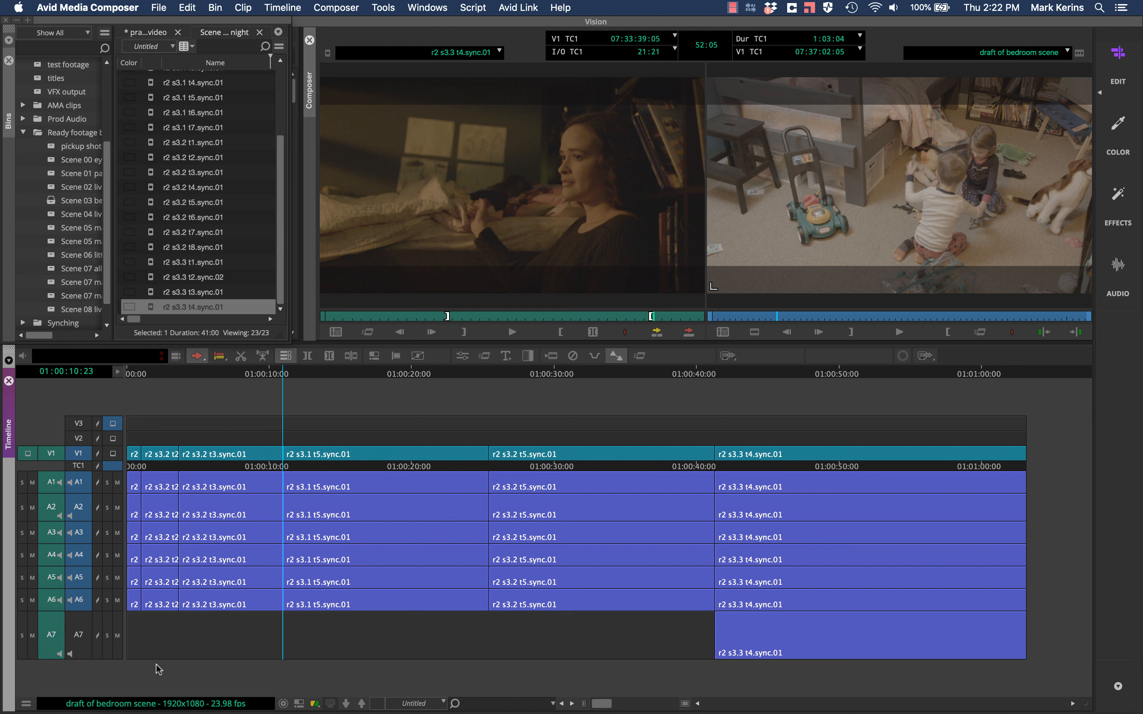
Step: Turn on sync locks for A7 and A6, and extend them to all tracks
click(100, 650)
click(100, 606)
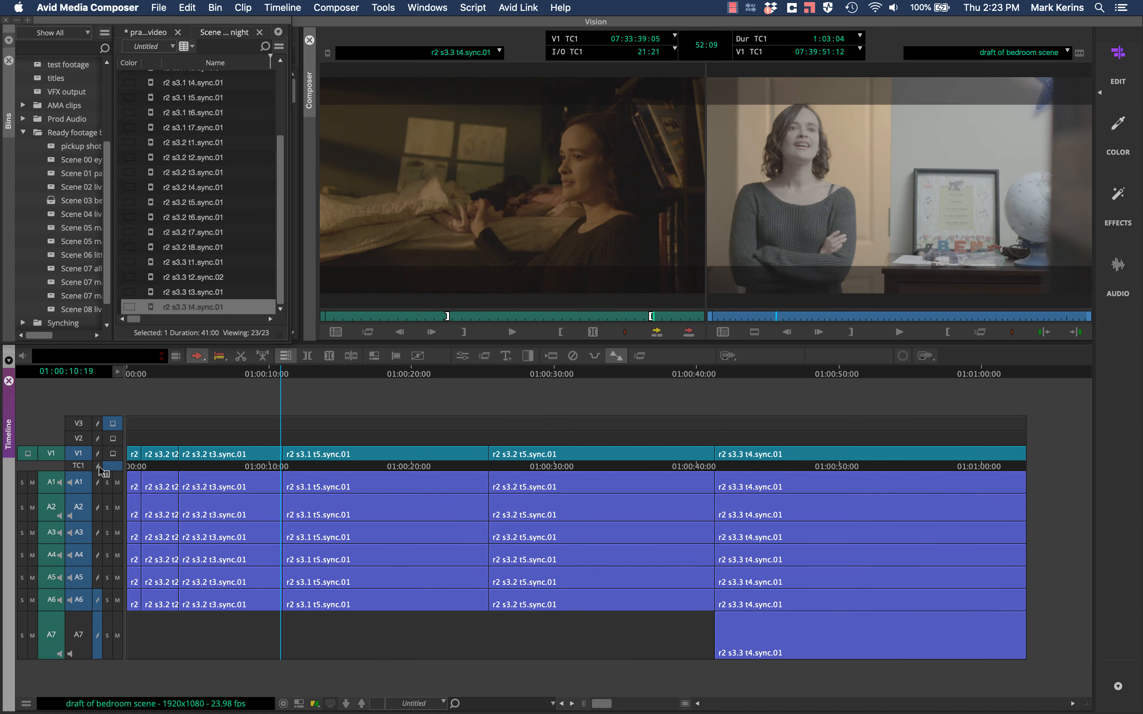
click(97, 466)
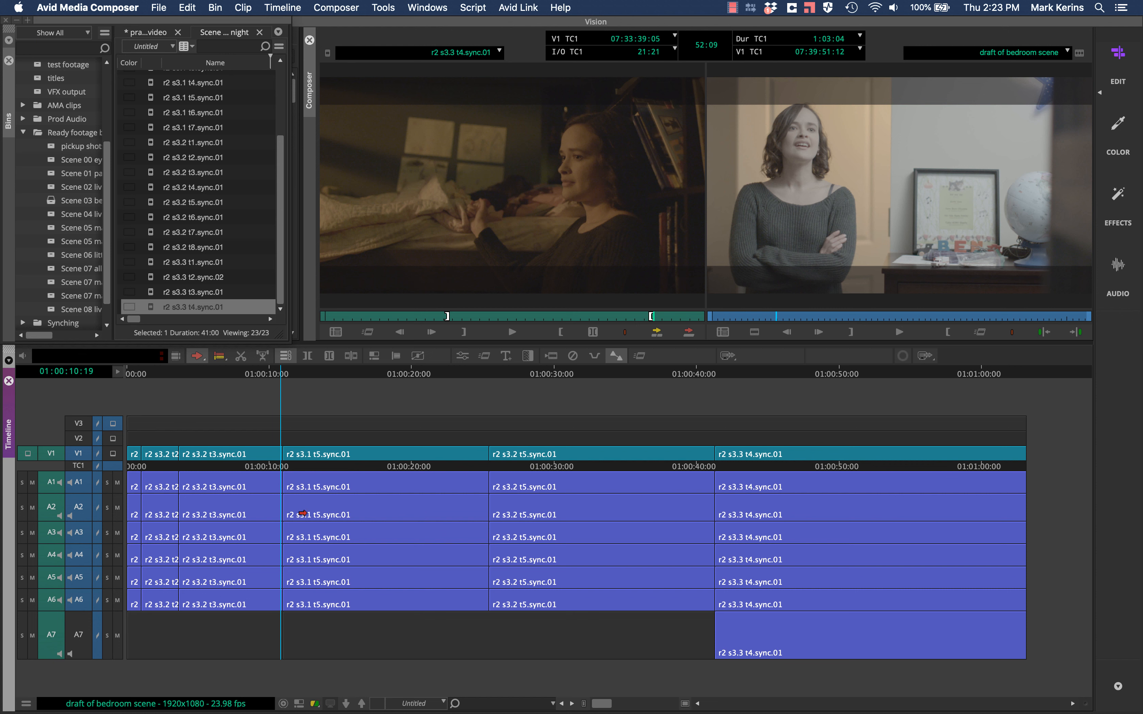
Step: Extend the start of r2 s3.1 t5.sync.01 by 40 frames with track A7 excluded, and reduce the extension to 16 frames
key(u)
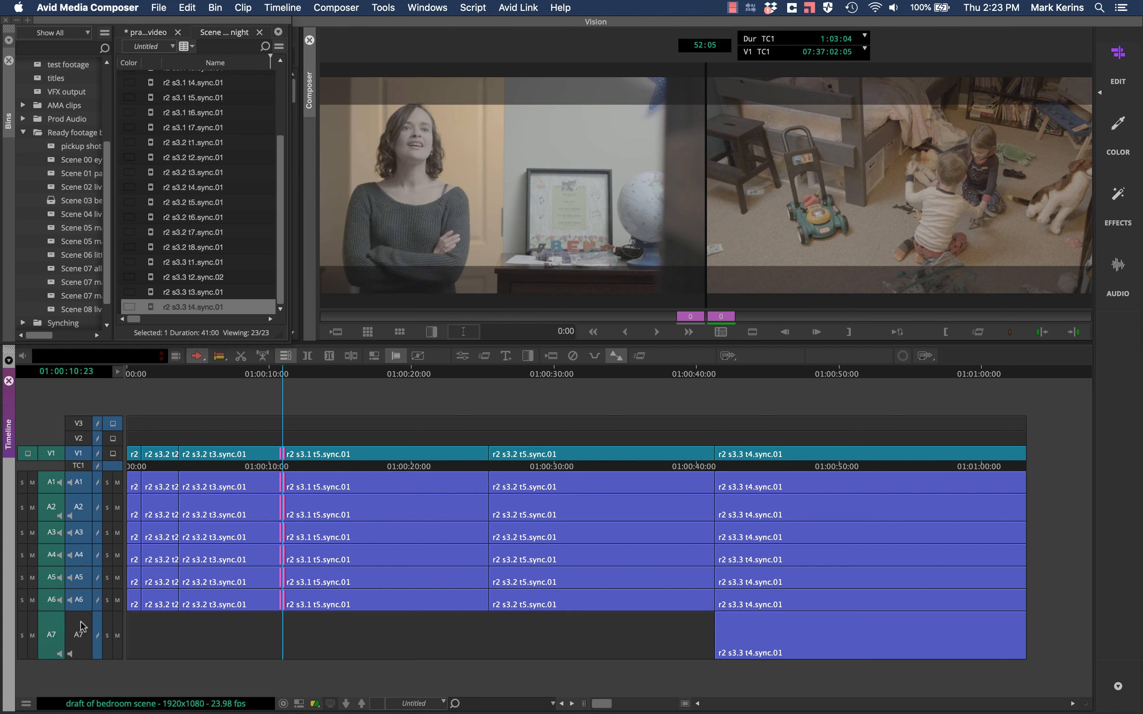
key(bracketright)
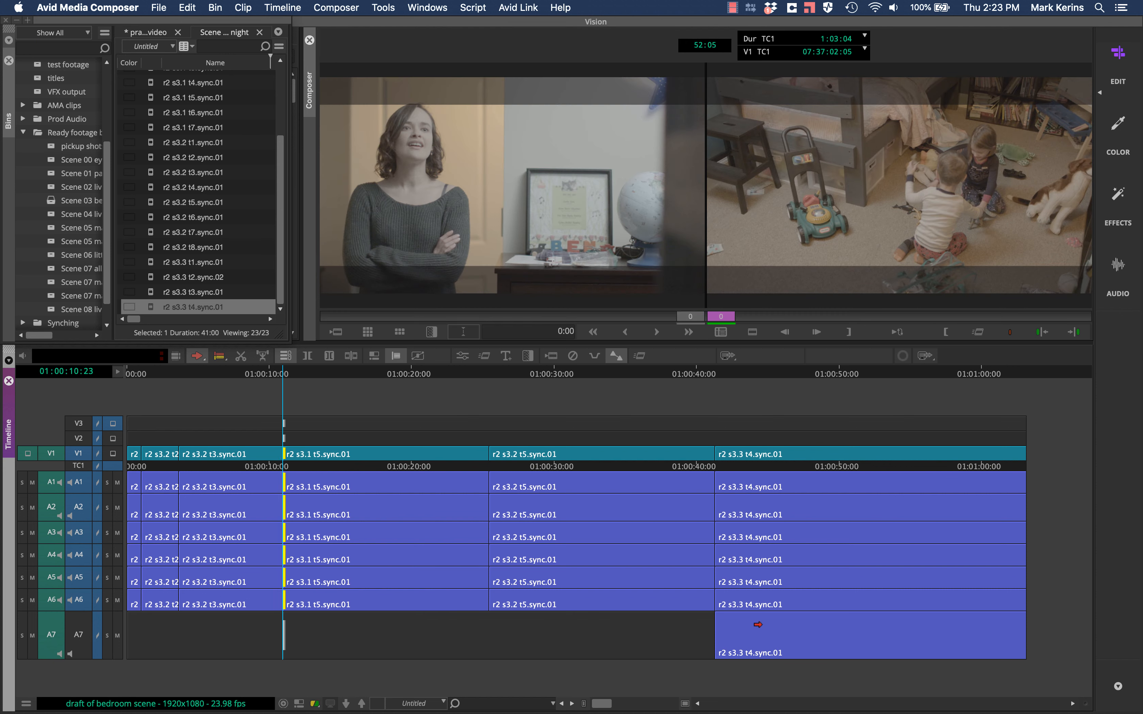
key(m)
key(m)
key(m)
key(m)
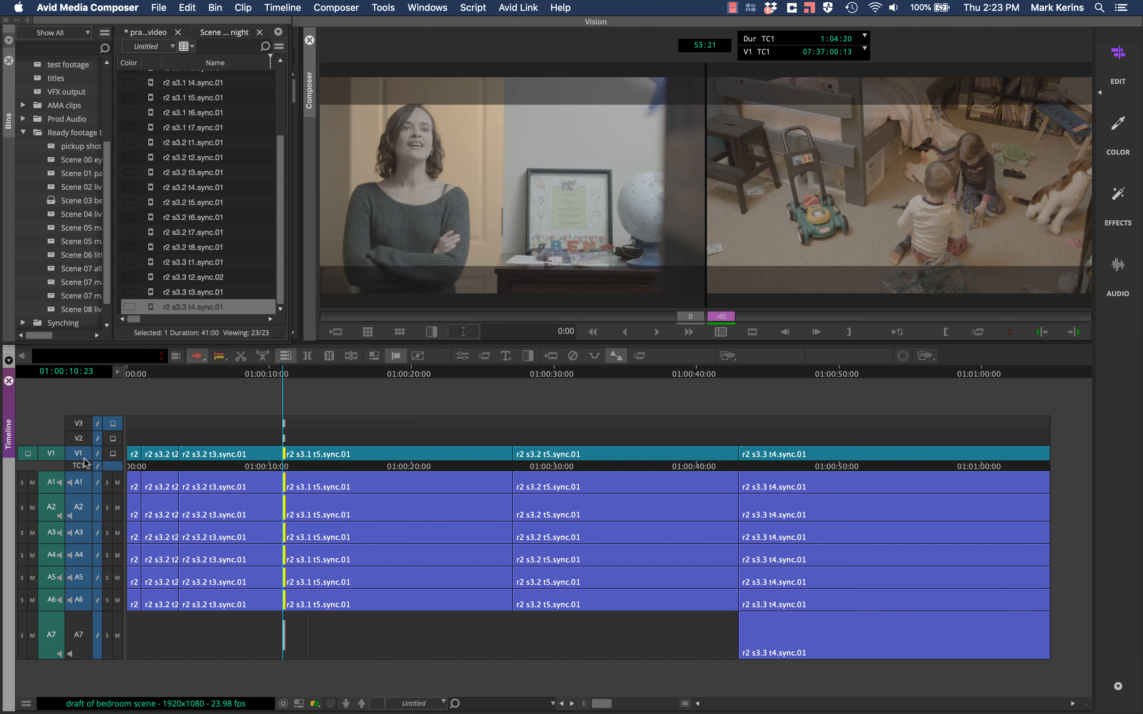
key(slash)
key(slash)
key(slash)
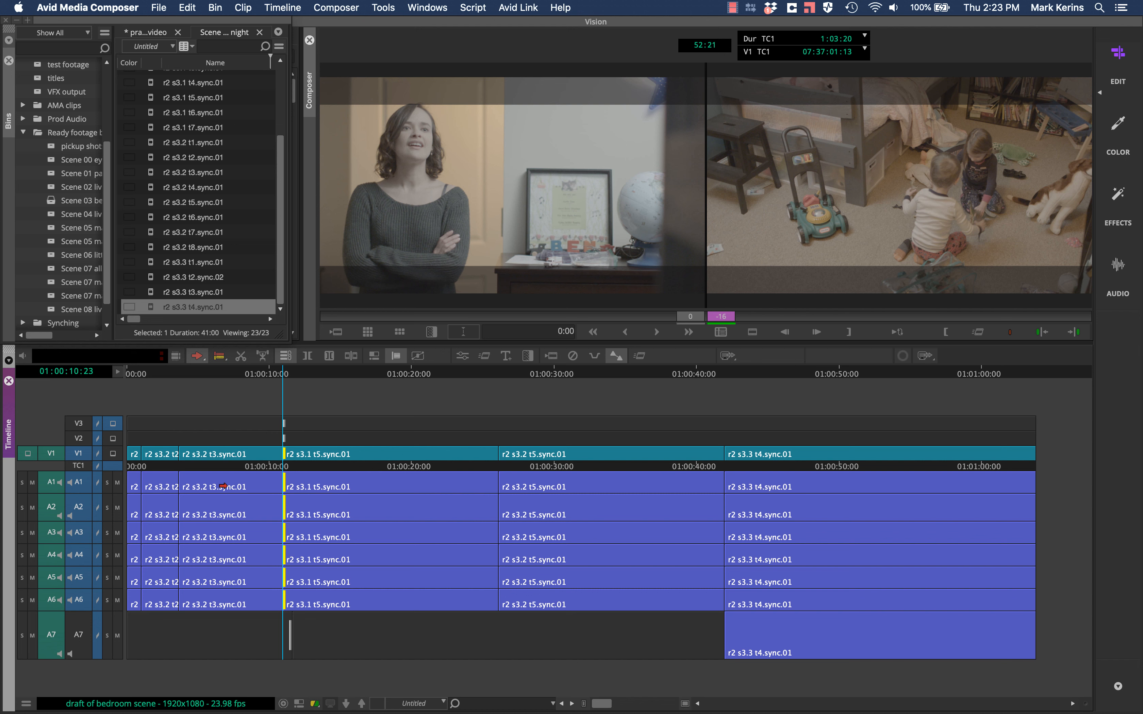
Step: Leave trim mode and split r2 s3.1 t5.sync.01 at 01:00:12:15 across the video and audio tracks
key(u)
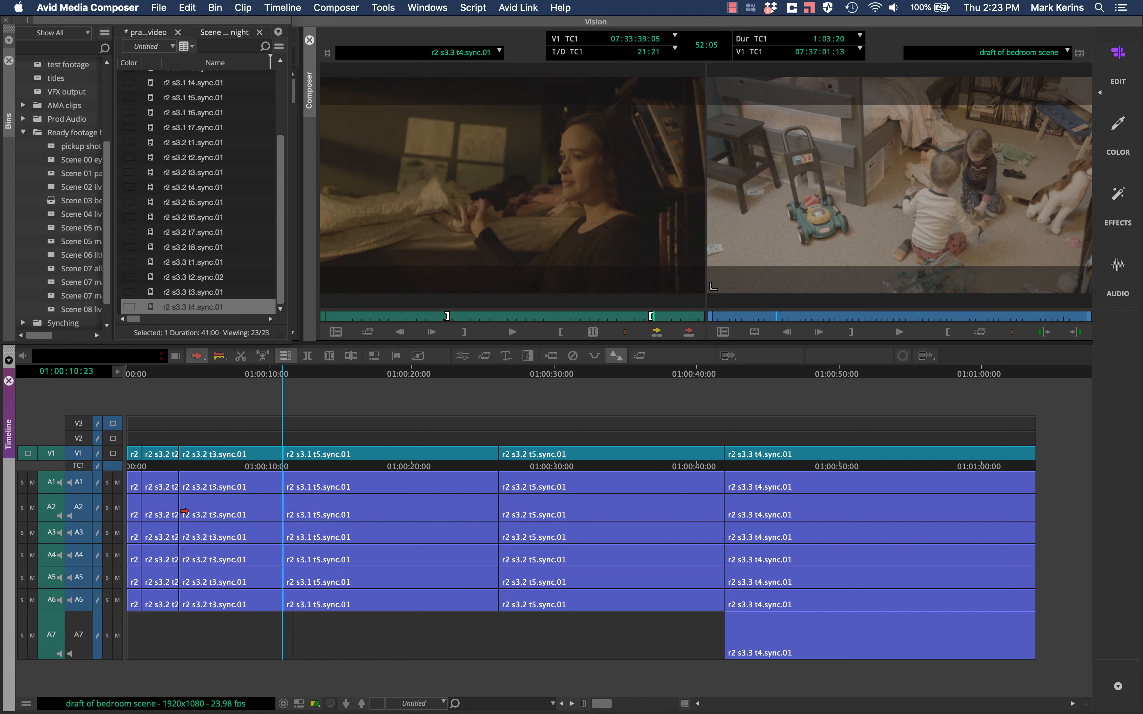
key(space)
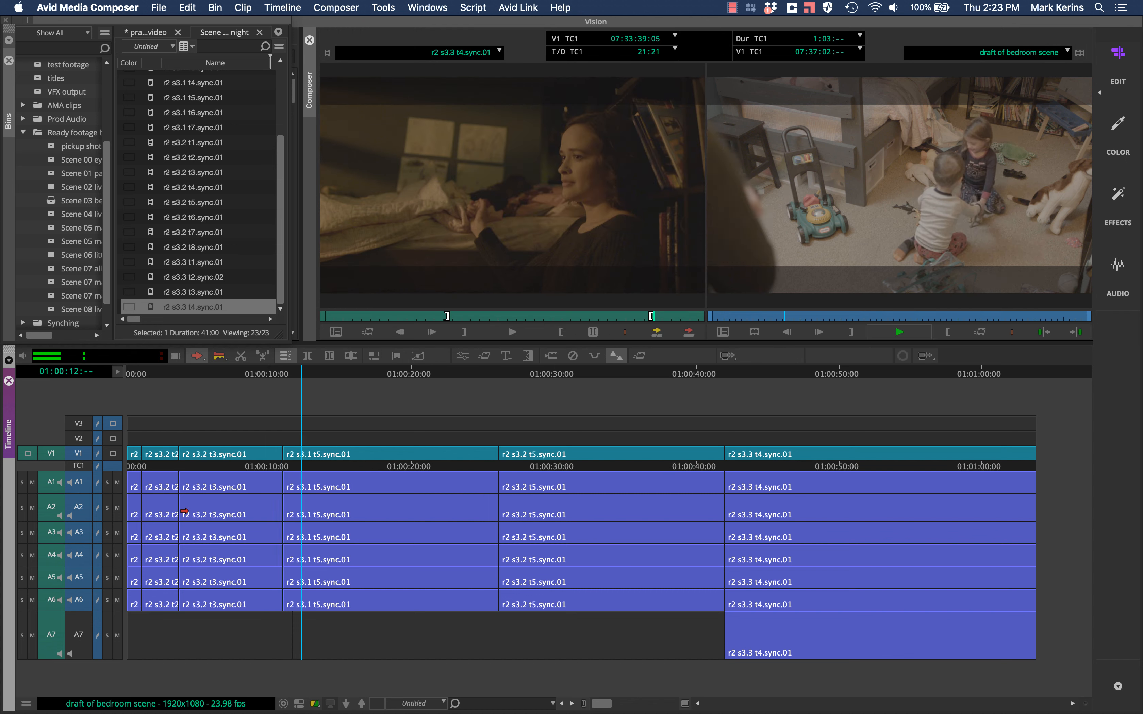
key(space)
key(j)
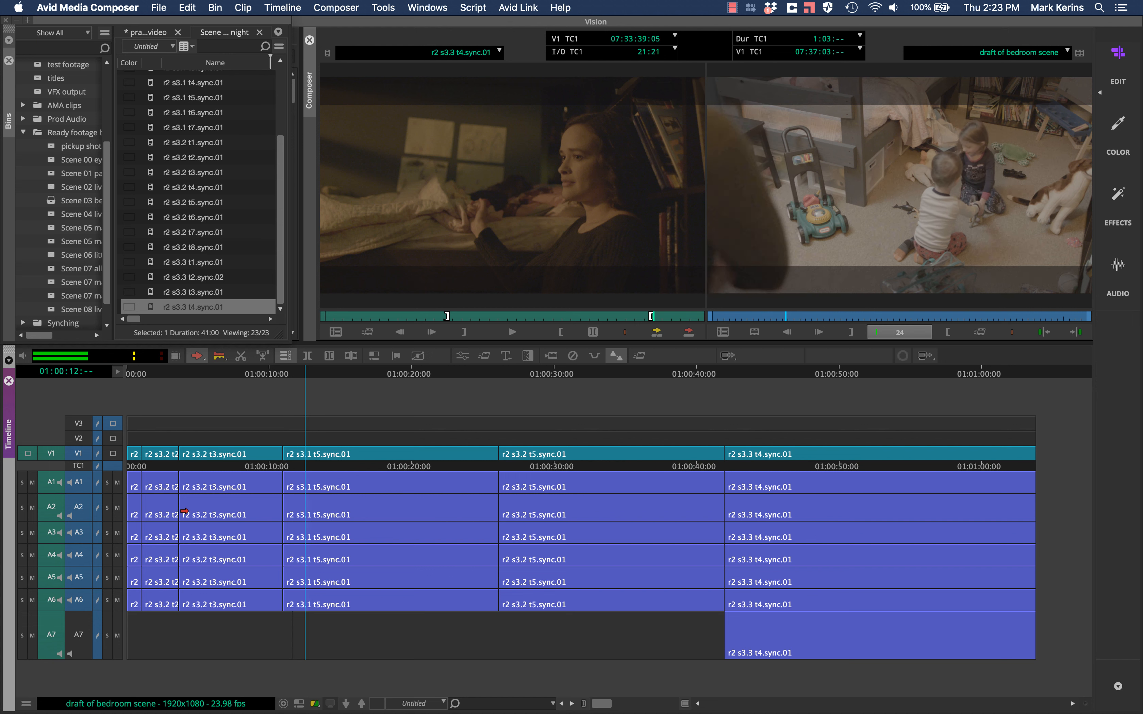
key(k)
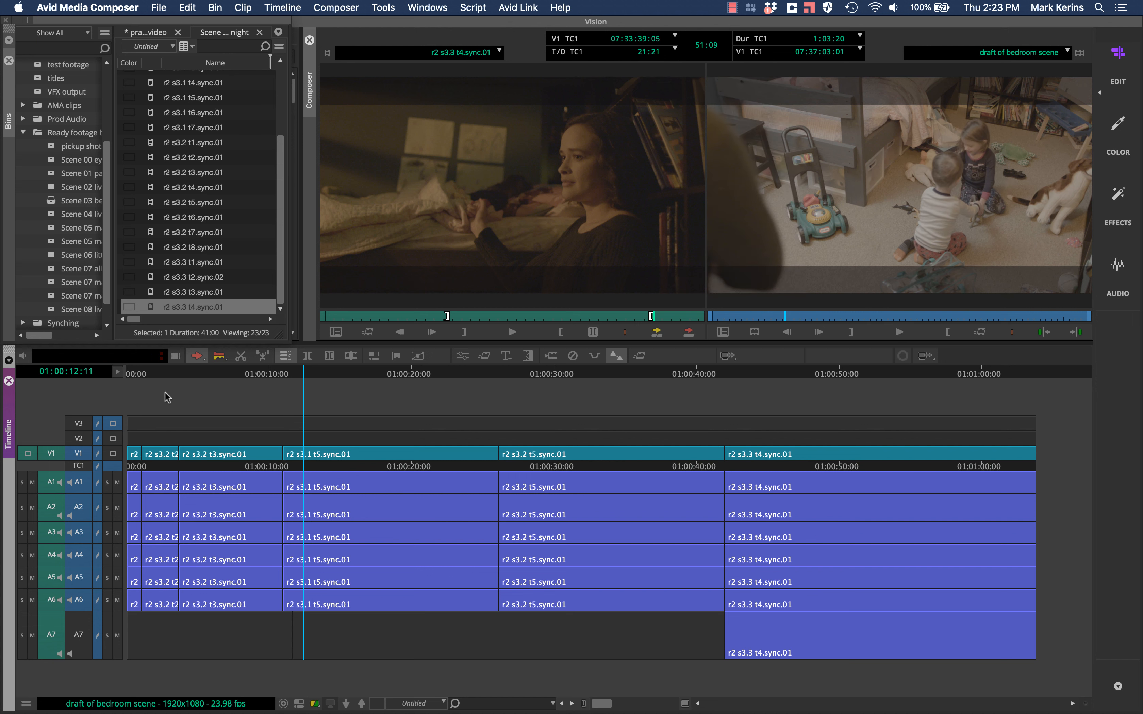
drag(148, 371, 309, 376)
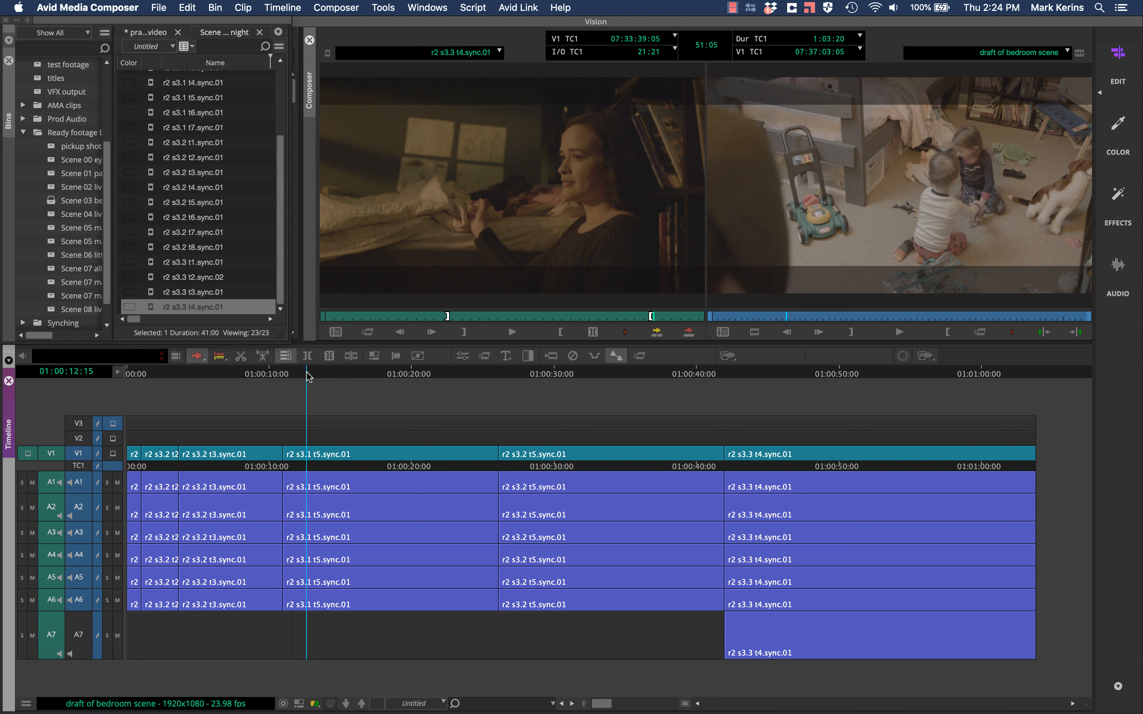
key(h)
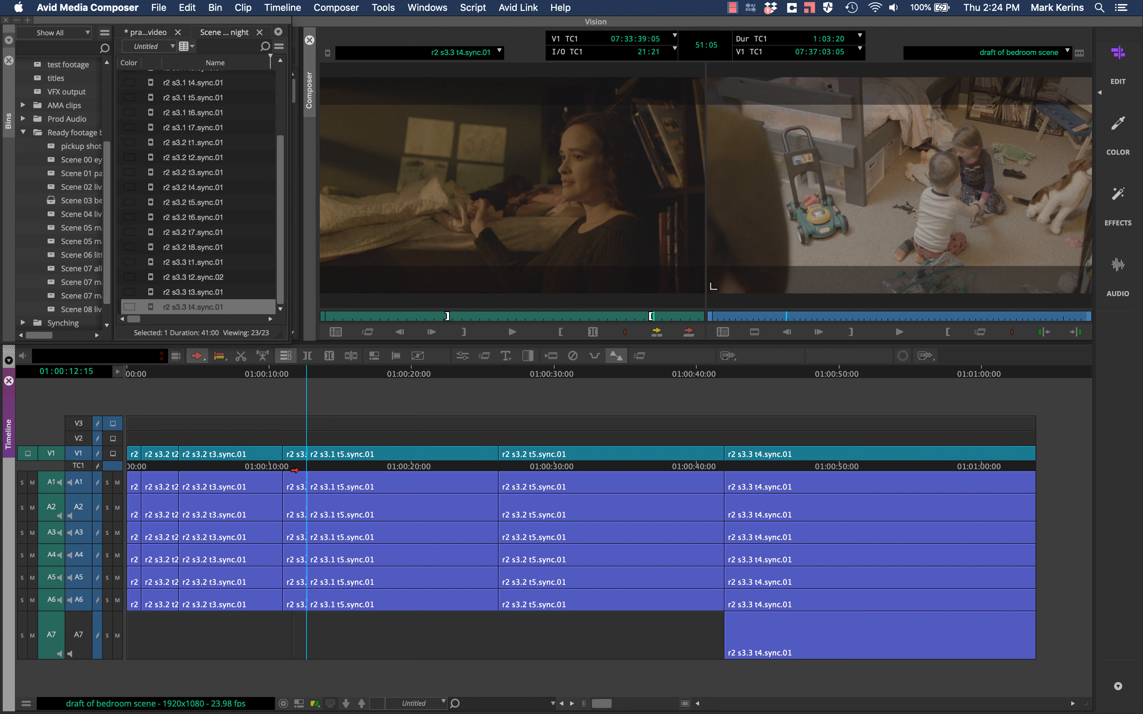
Step: Turn off link selection and select the short r2 s3.1 t5.sync.01 segment separately on V1, A1, A2 and A3
click(293, 454)
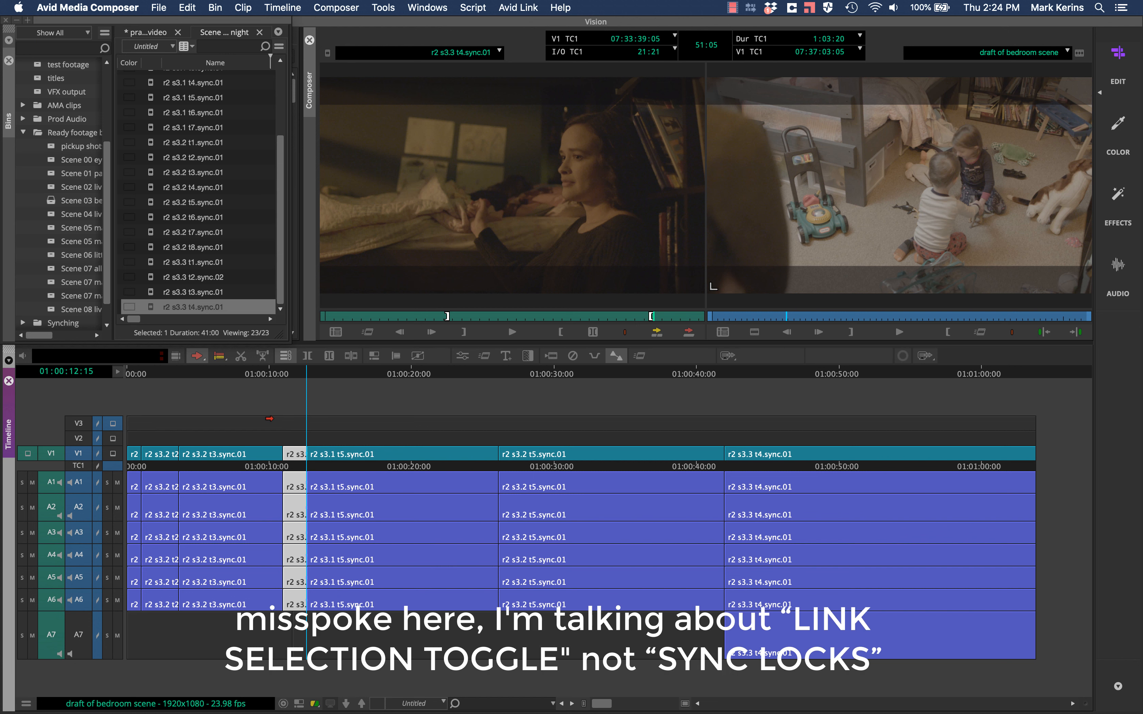
click(262, 397)
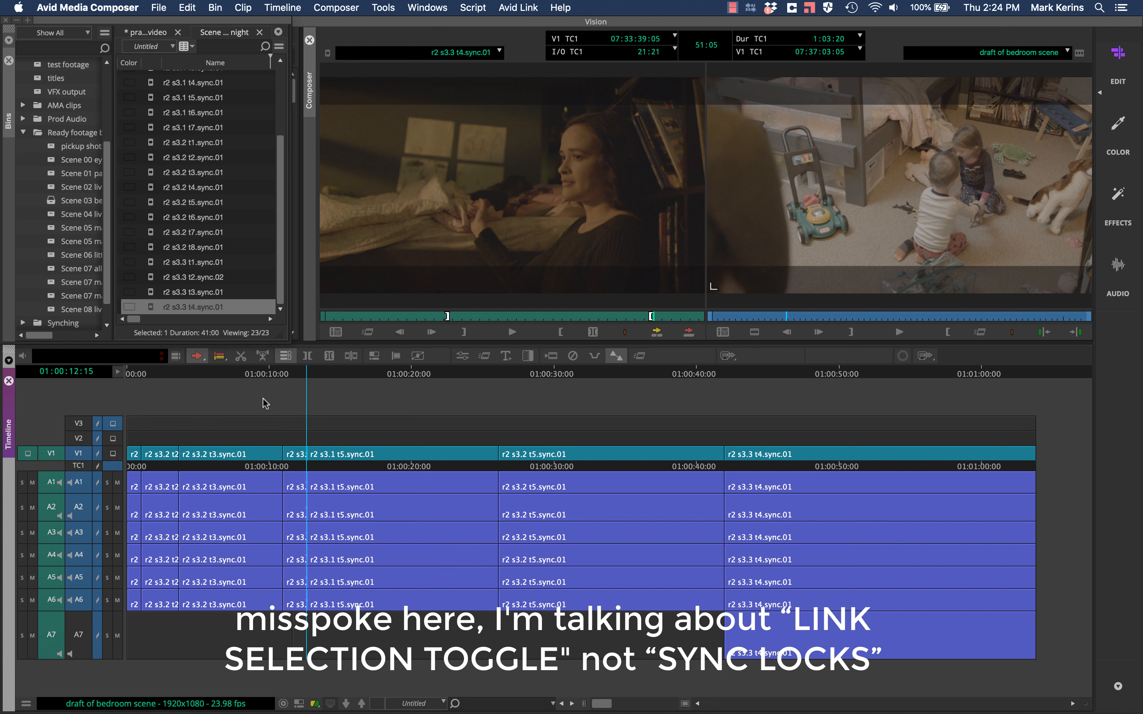
key(shift+l)
click(294, 453)
click(293, 482)
click(293, 509)
click(290, 532)
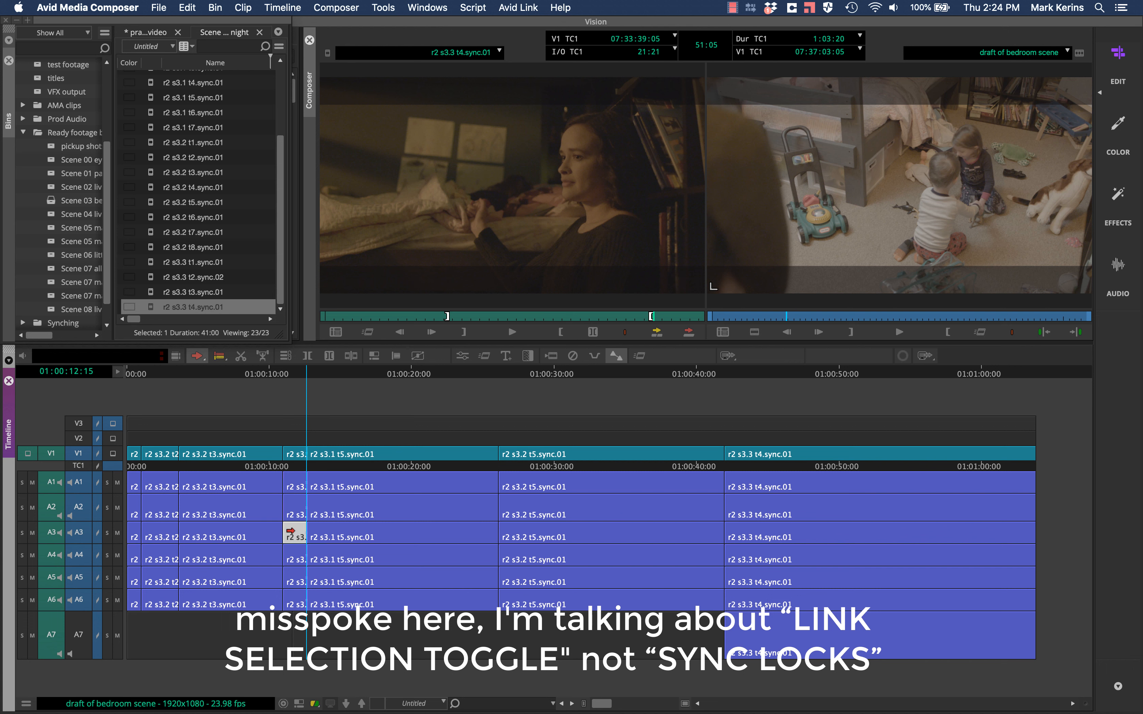
Step: Turn link selection back on and select the short r2 s3.1 t5.sync.01 segment across its linked tracks
click(290, 453)
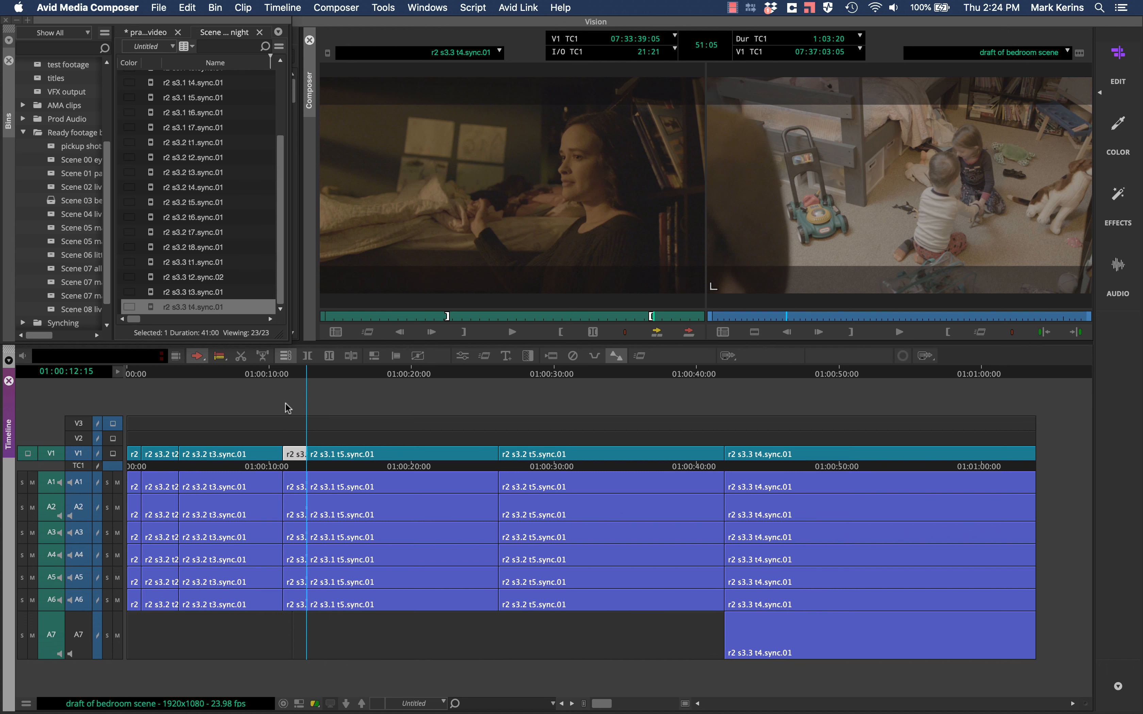
click(282, 356)
click(287, 455)
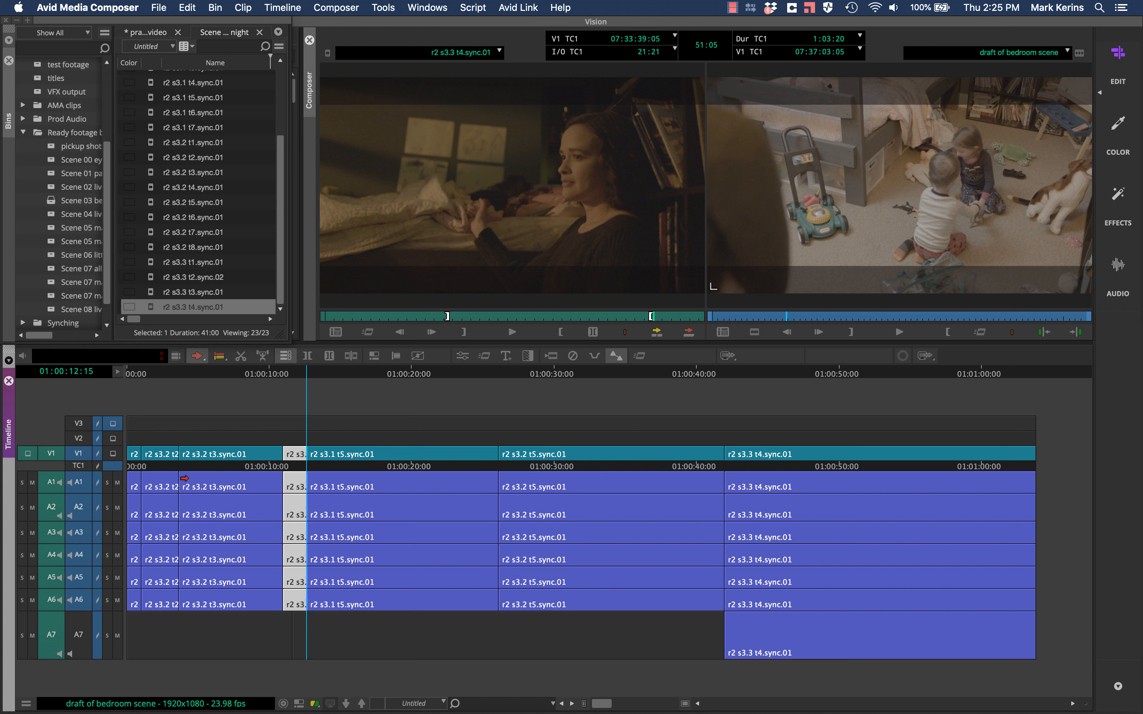
Step: Mark the first clip at the head of the sequence and extract it, closing the gap
drag(149, 373, 173, 378)
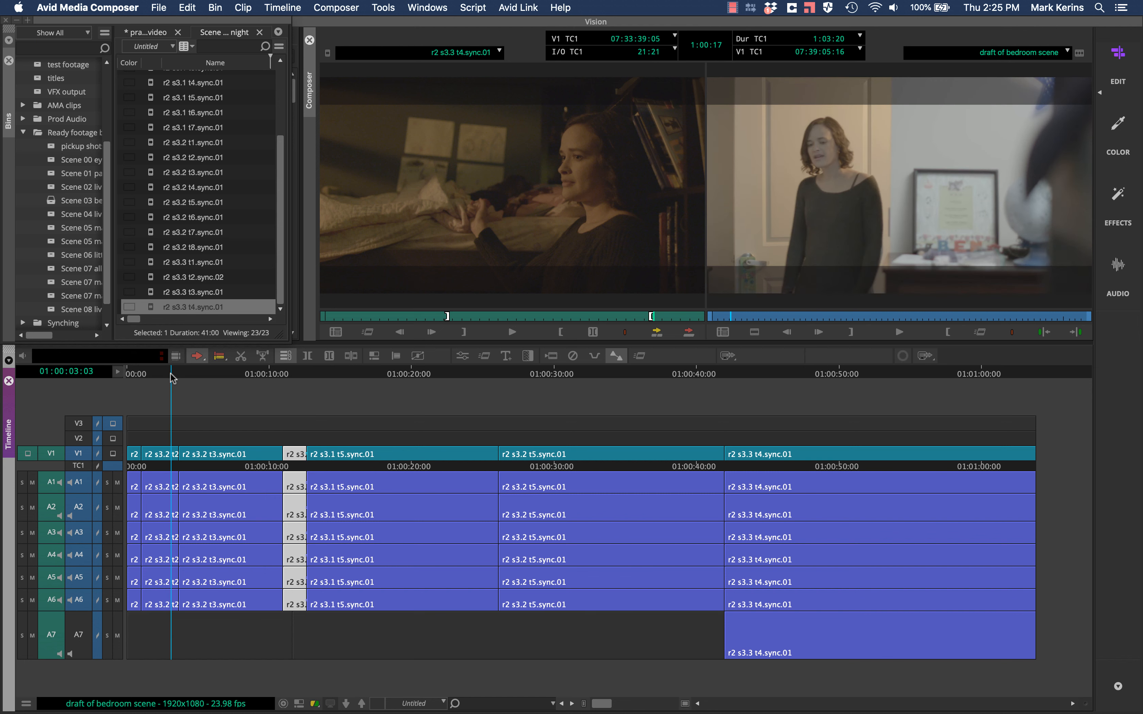
key(Home)
click(179, 411)
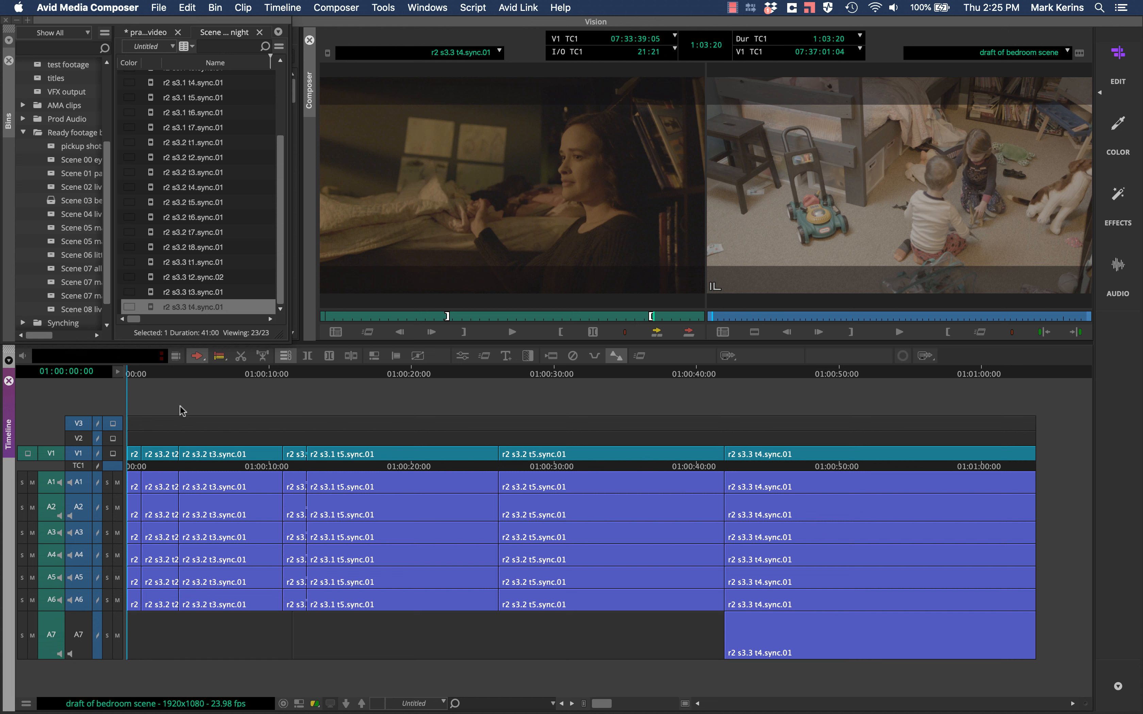
click(134, 453)
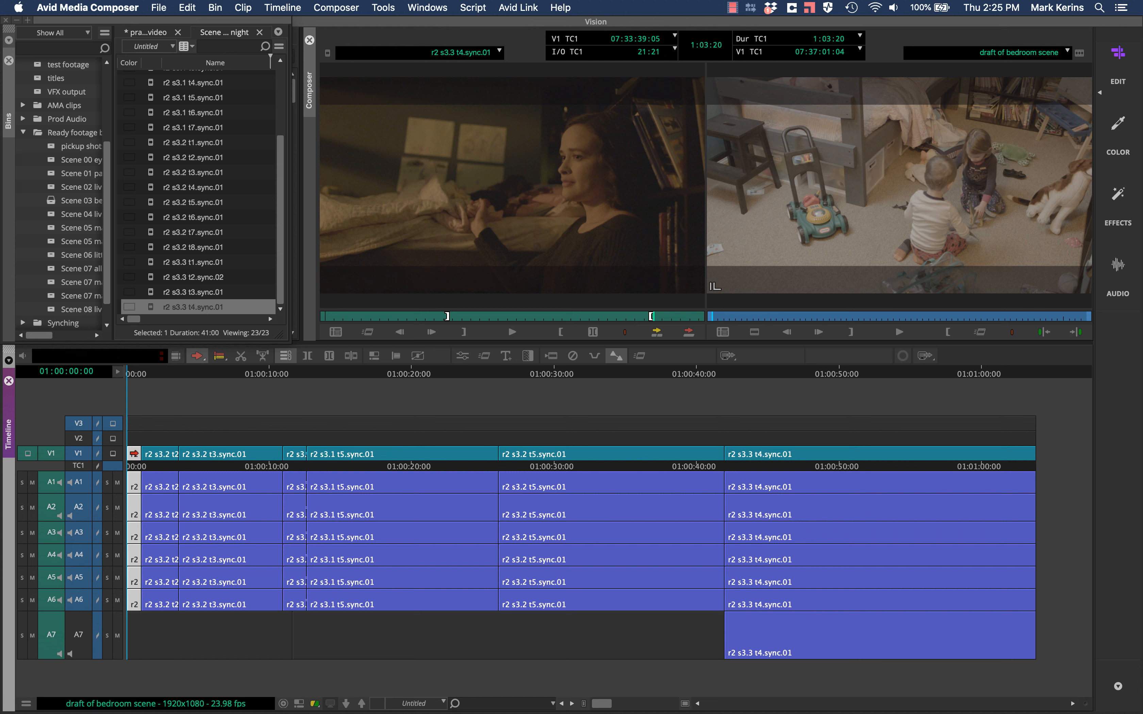
key(t)
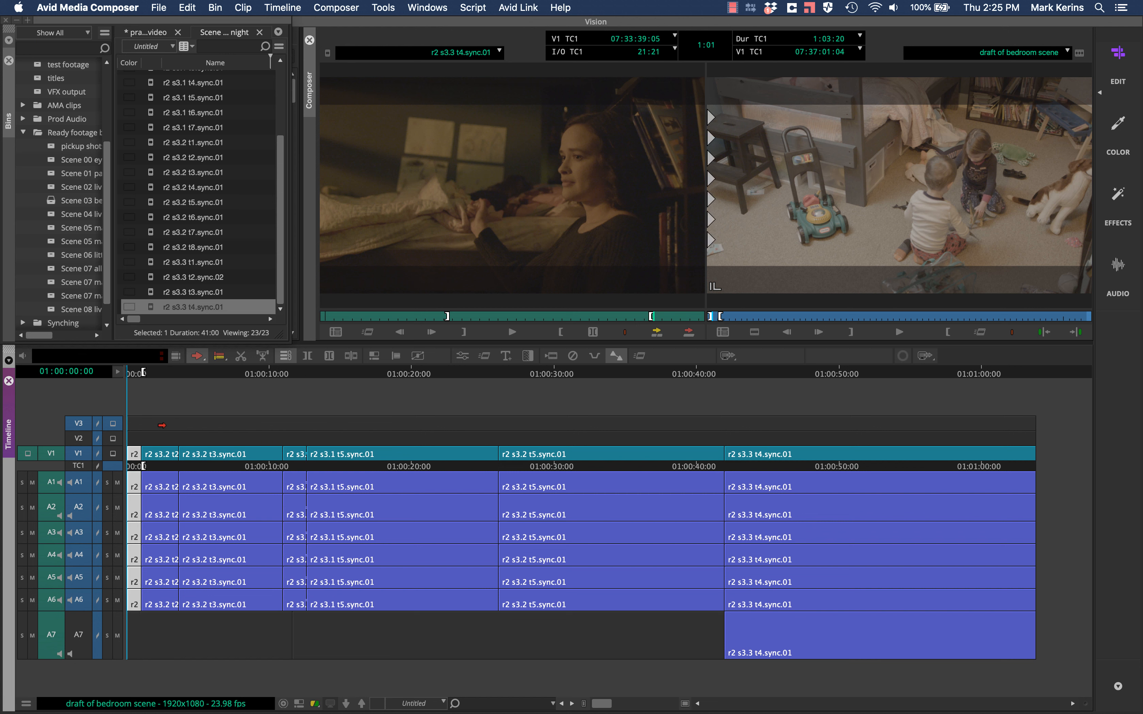
key(x)
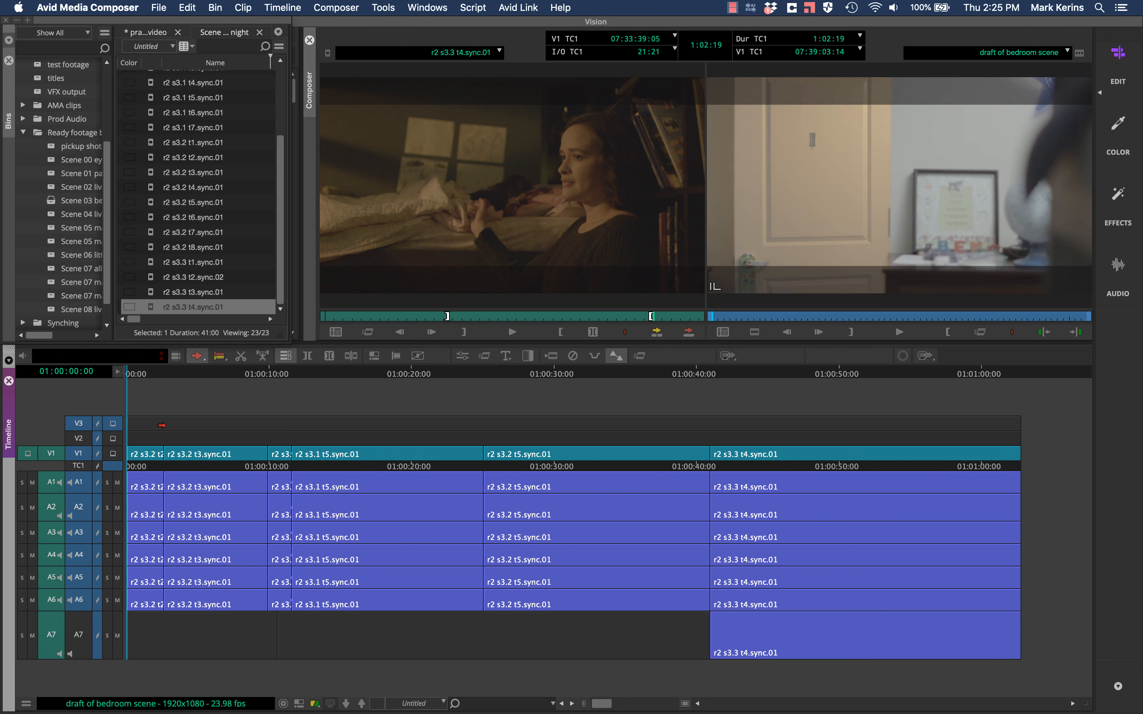
Step: Try moving the short r2 s3.1 t5.sync.01 segment onto the start of r2 s3.2 t3.sync.01 in Lift/Overwrite mode, and undo it
drag(134, 373, 176, 371)
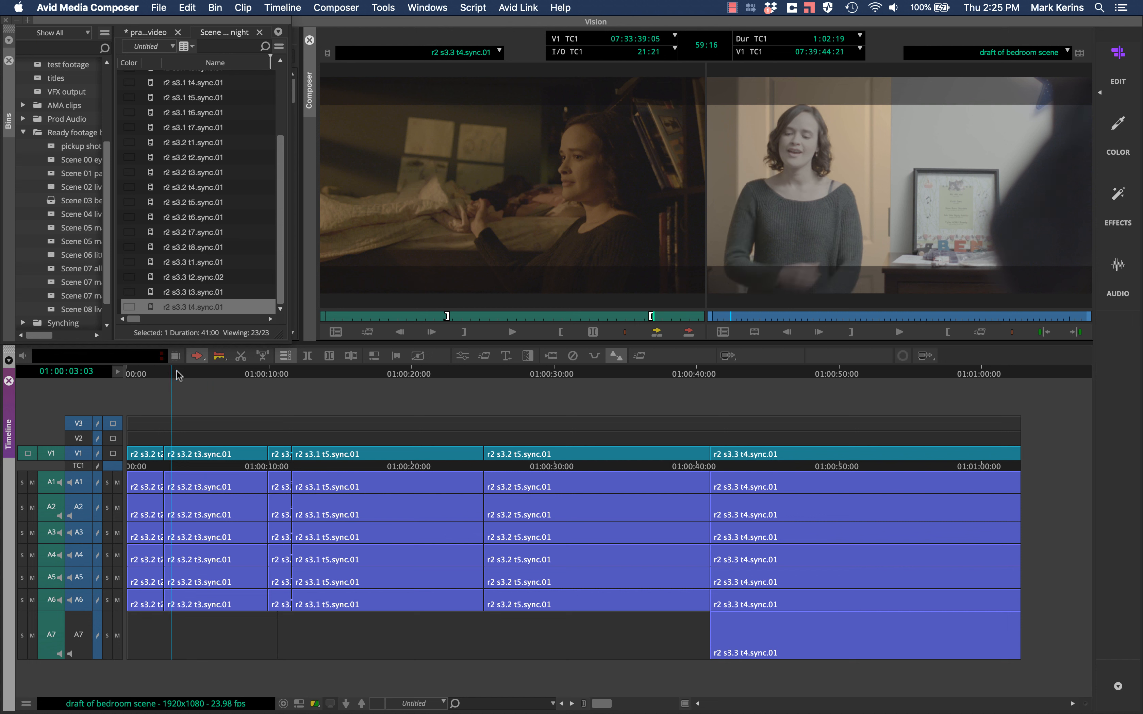
click(276, 454)
drag(277, 455, 179, 446)
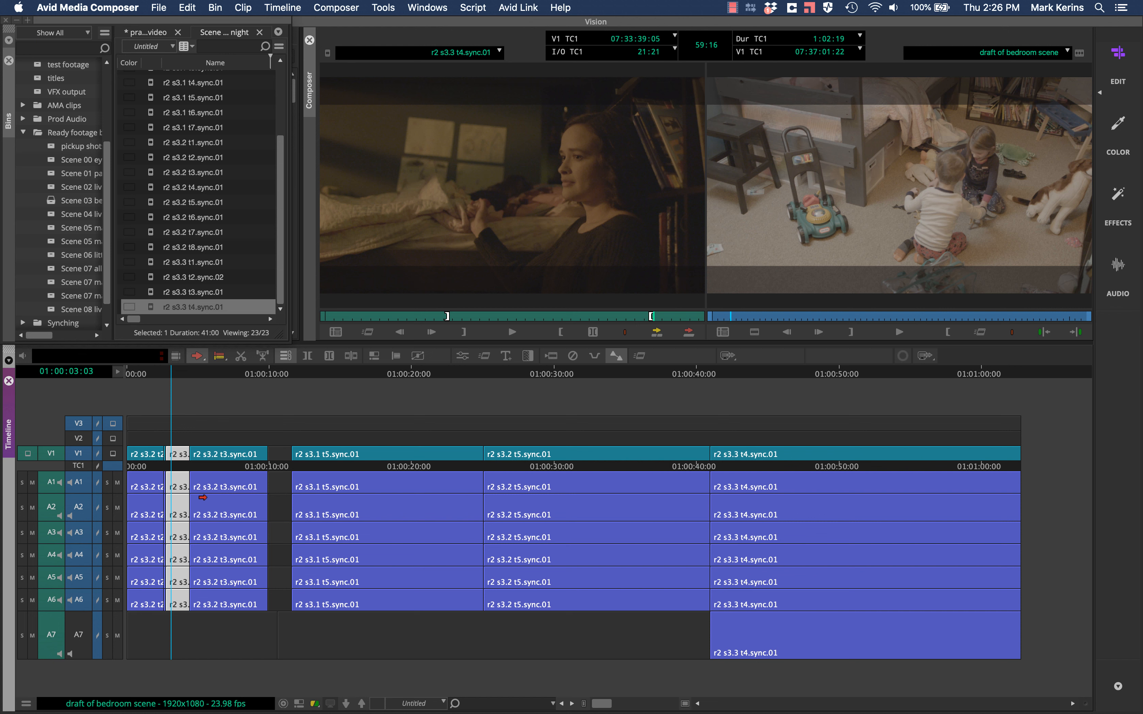
key(super+z)
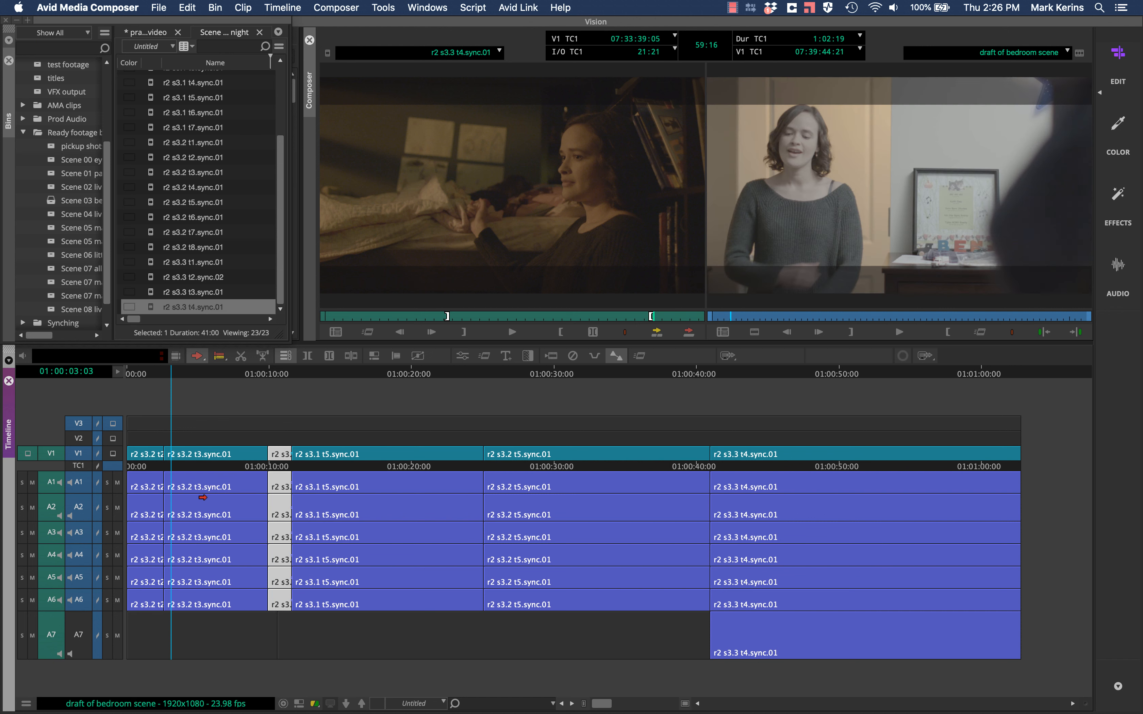
click(275, 432)
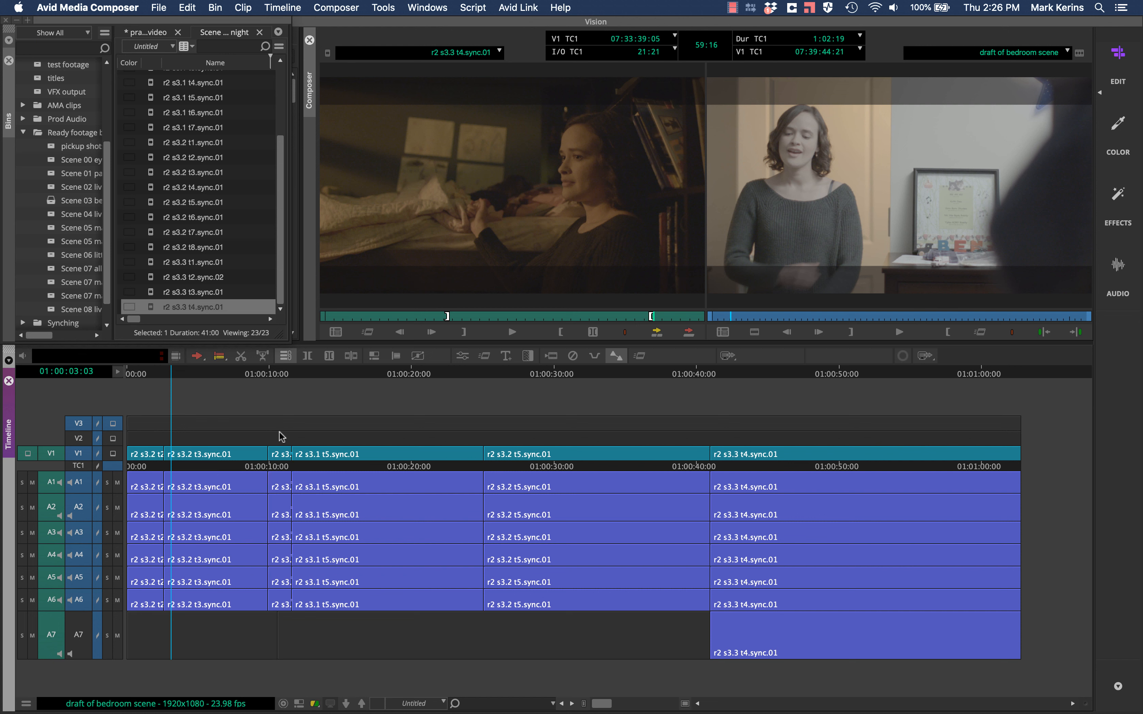
Step: Move the short r2 s3.1 t5.sync.01 segment in Extract/Splice-in mode to between the r2 s3.2 t2 and r2 s3.2 t3.sync.01 clips
key(shift+s)
click(278, 453)
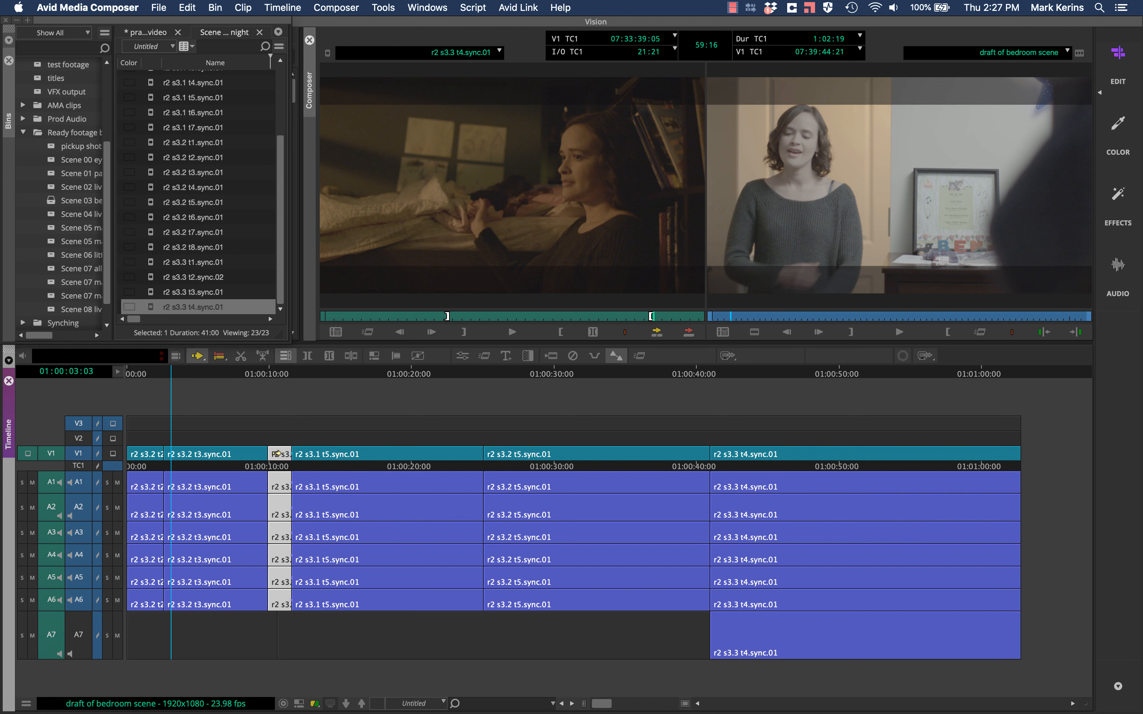
drag(278, 453, 173, 456)
Step: Play the reordered sequence from near its start and review the cut into the long r2 s3.1 t5.sync.01 clip
click(131, 375)
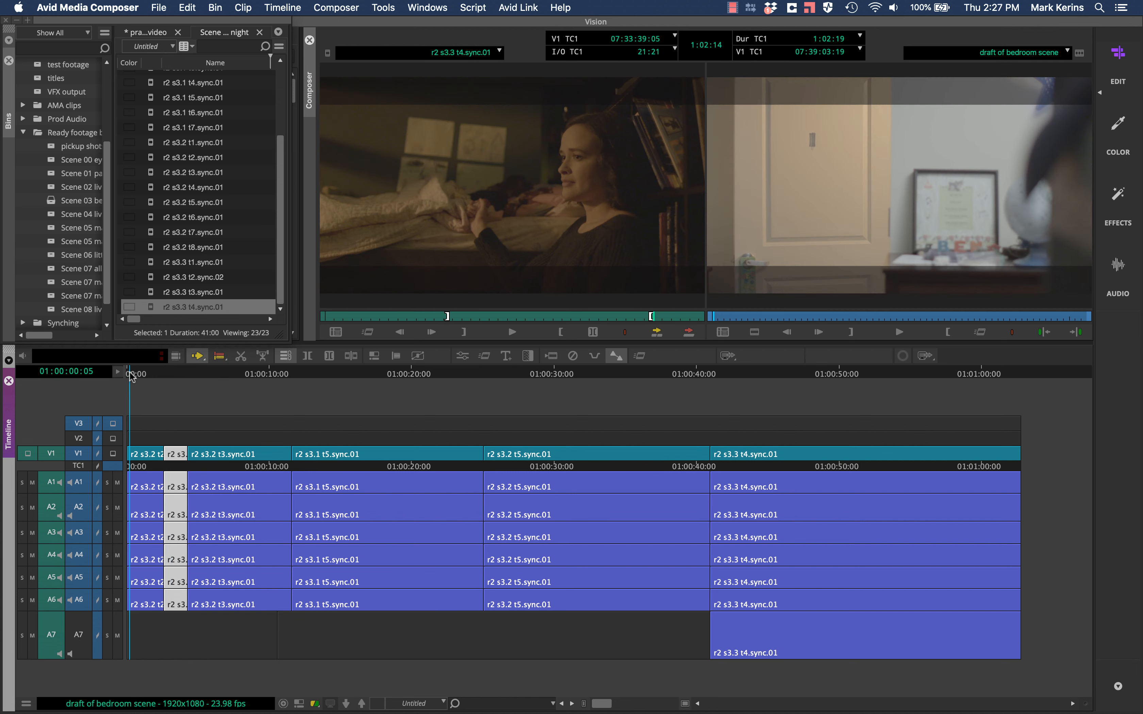
key(space)
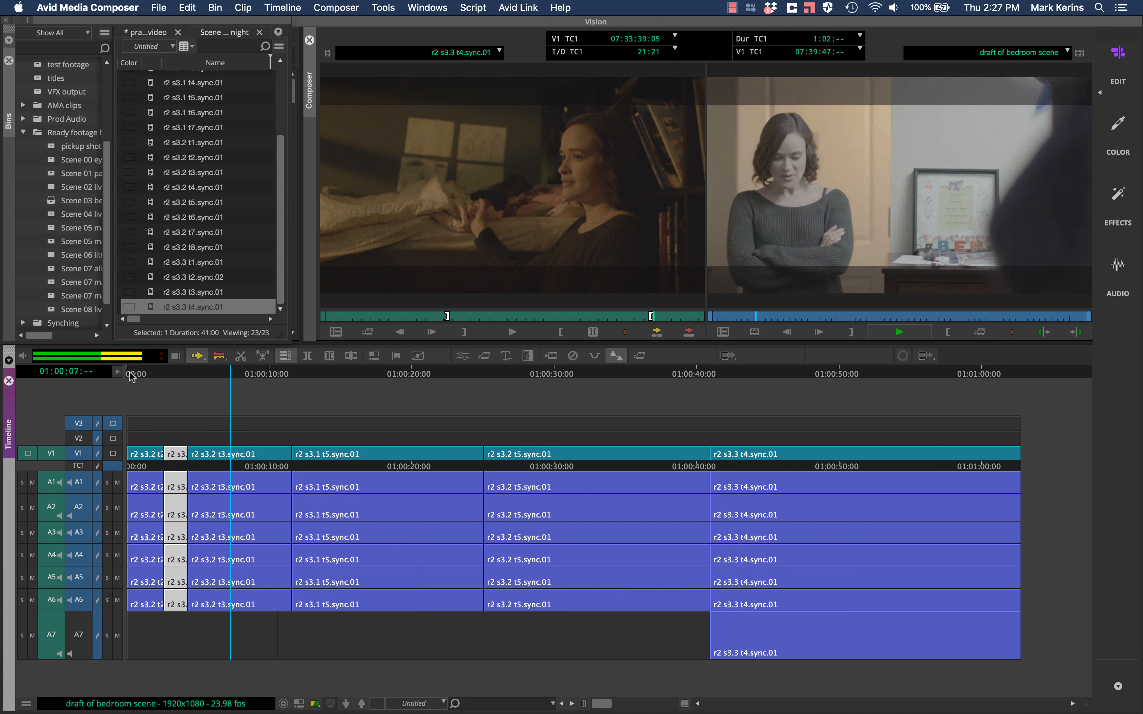
key(space)
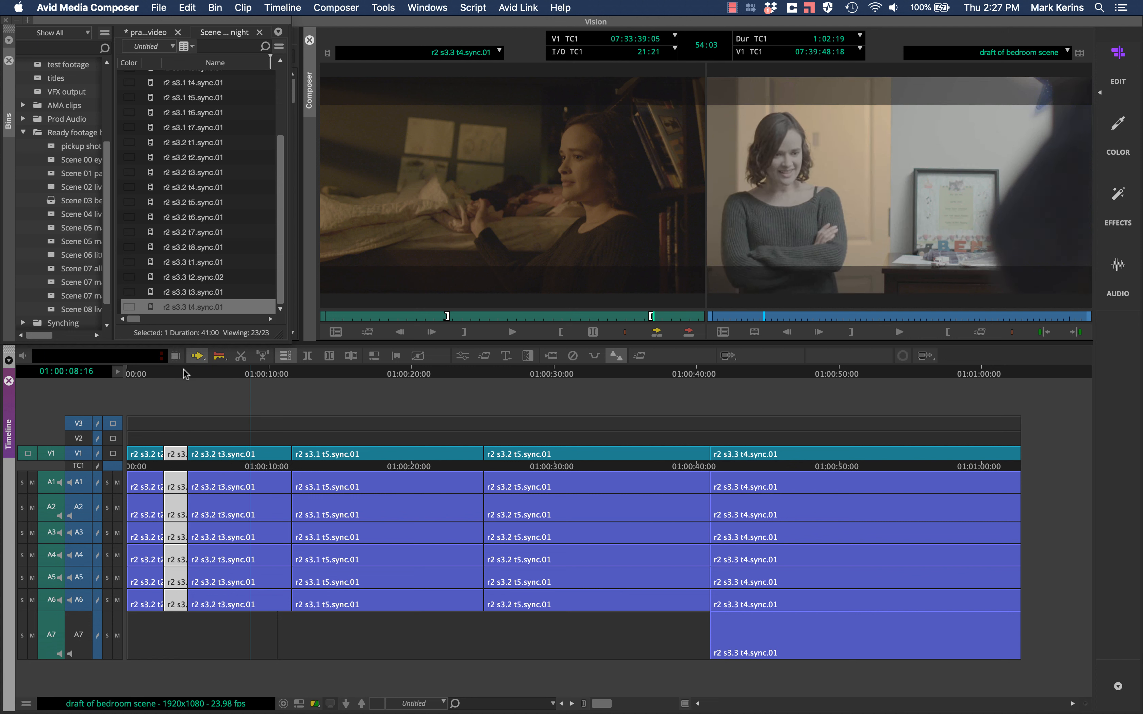
click(214, 395)
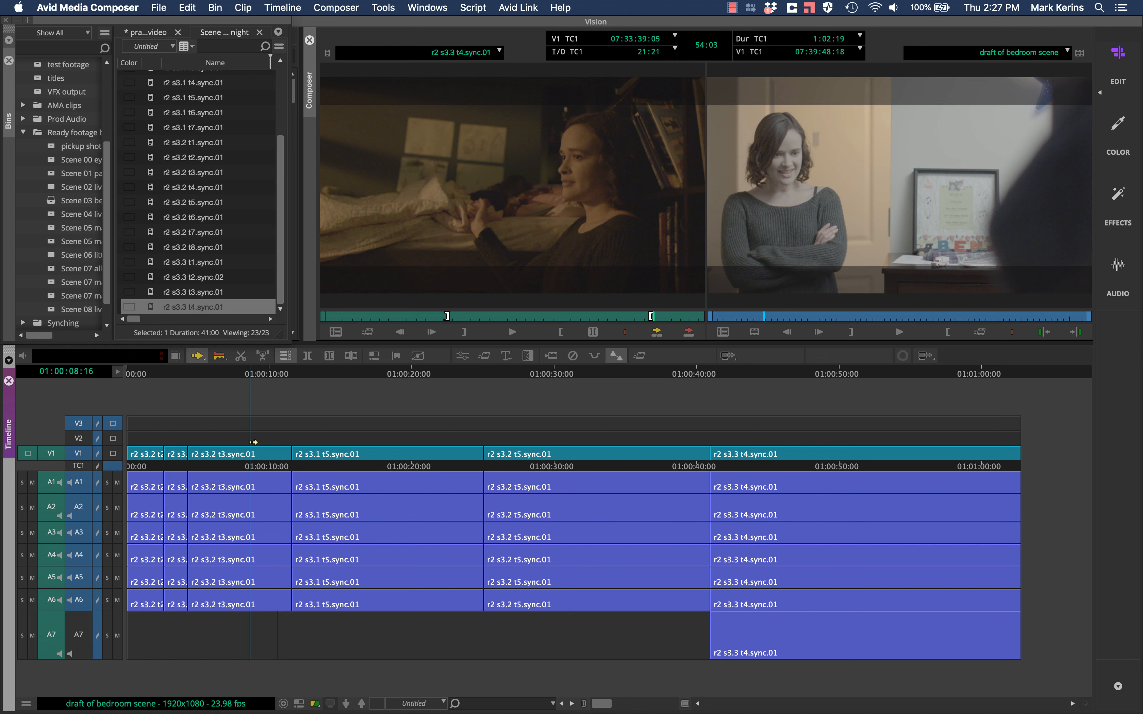
key(space)
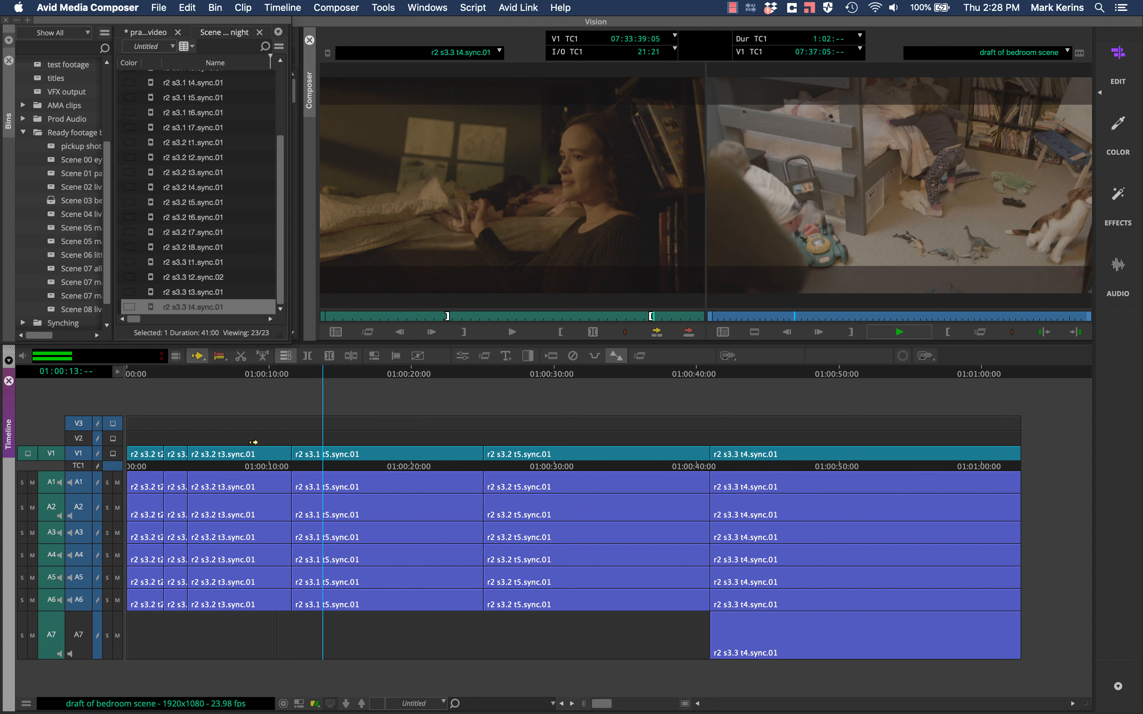
key(a)
key(a)
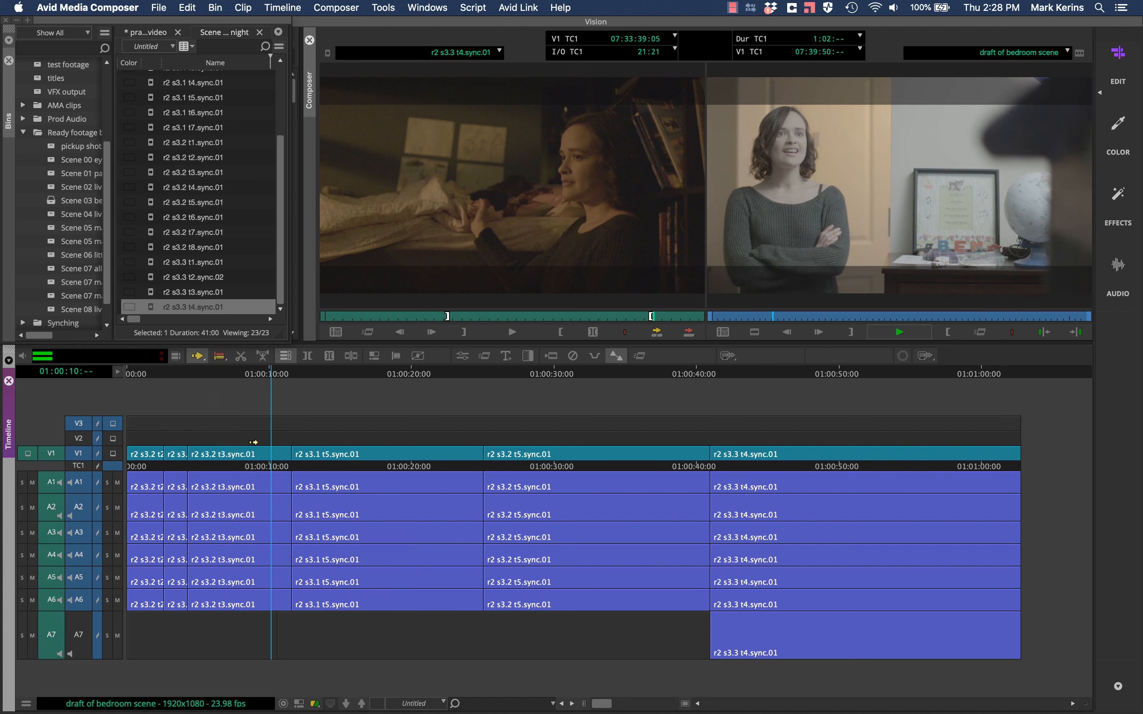
key(space)
Step: Mark an out point at about 01:00:12, shortly after the start of the long r2 s3.1 t5.sync.01, and play past it
mouse_move(319, 376)
mouse_down()
mouse_move(349, 378)
mouse_move(299, 364)
mouse_up()
key(o)
key(space)
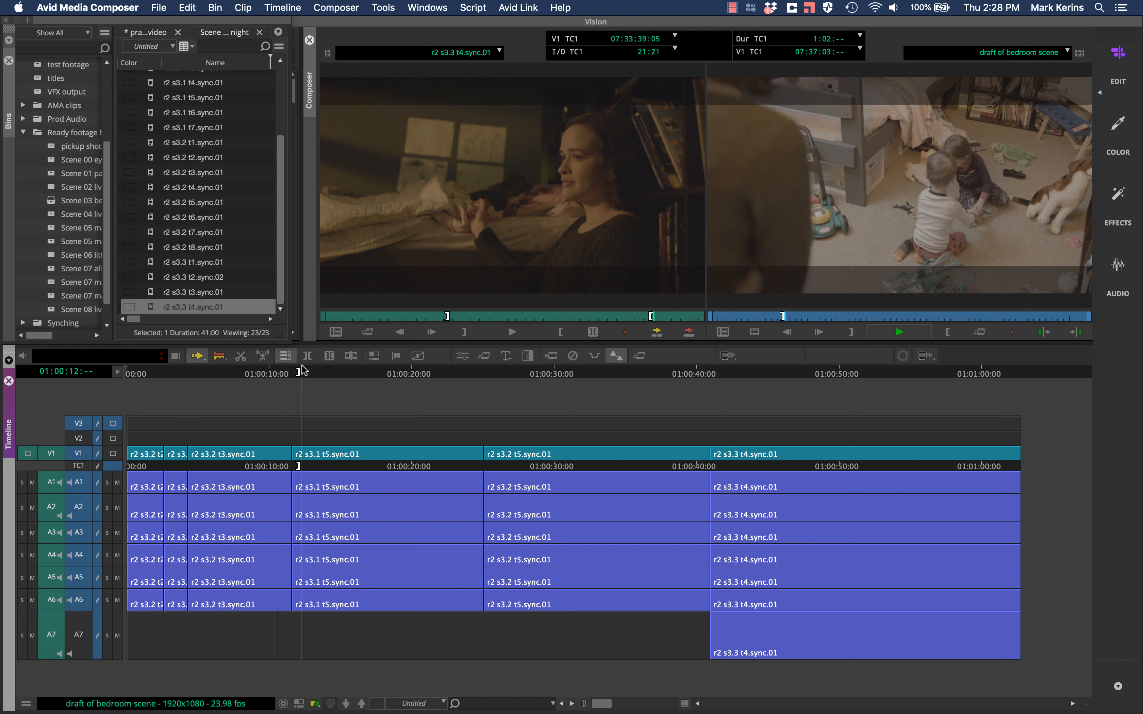
key(space)
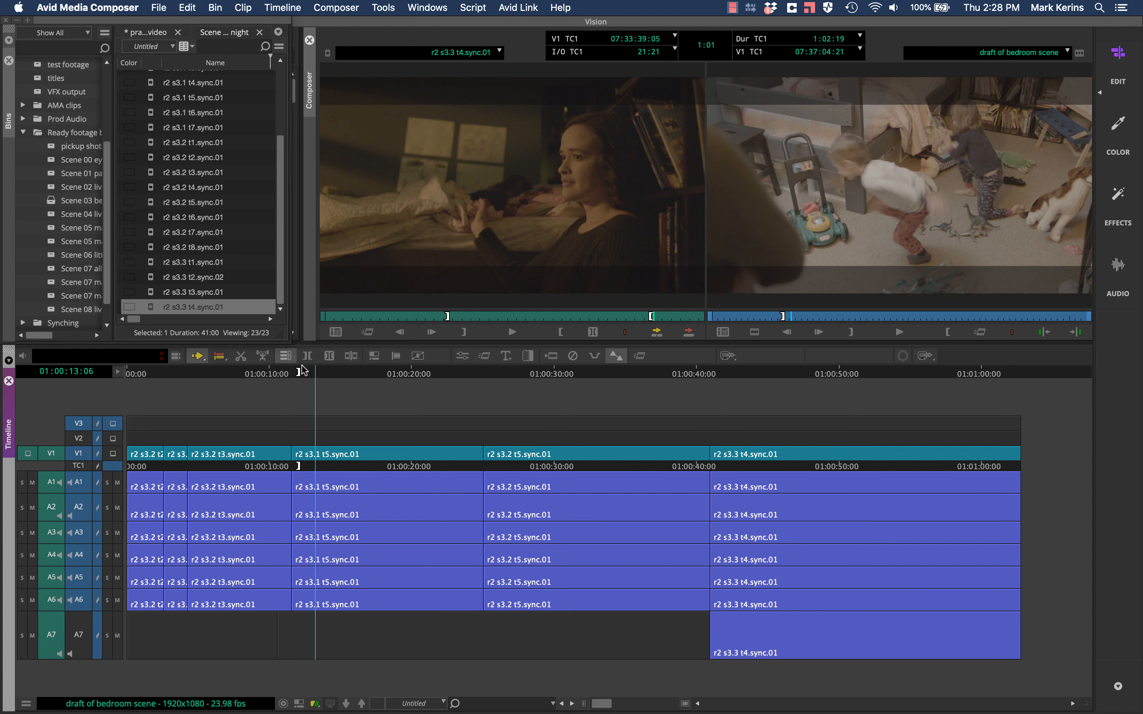
Step: Clear the out mark and set up a B-side trim of the cut between r2 s3.2 t3.sync.01 and r2 s3.1 t5.sync.01
key(a)
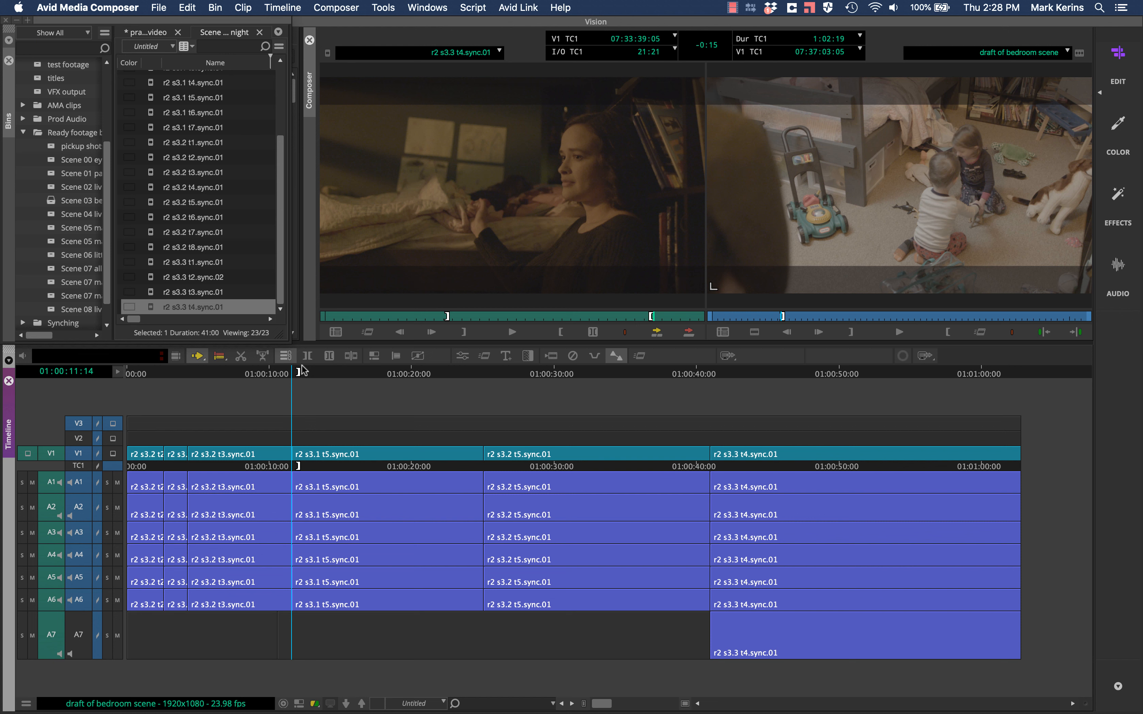
key(u)
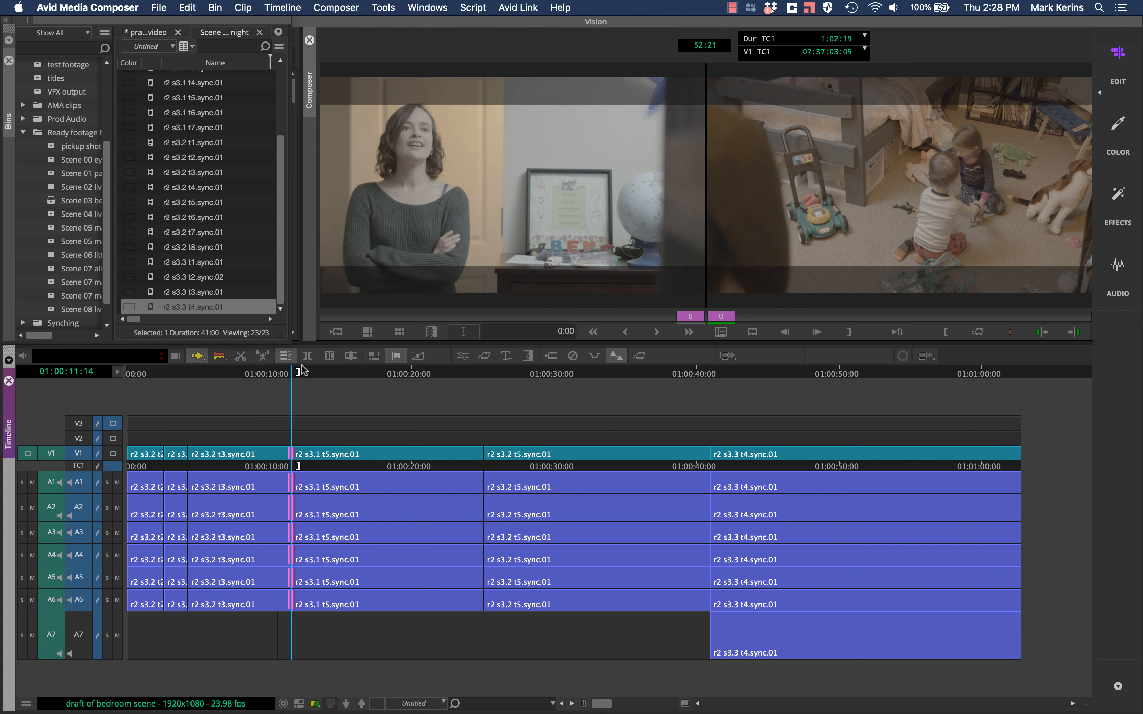
key(g)
key(])
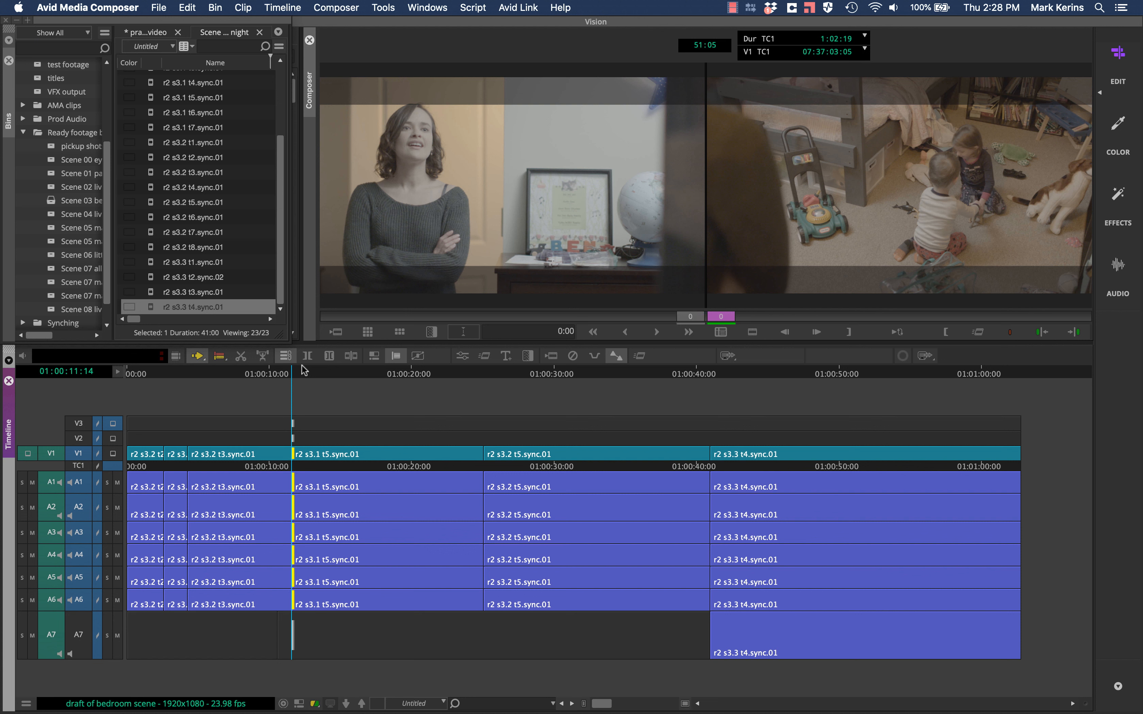
key(p)
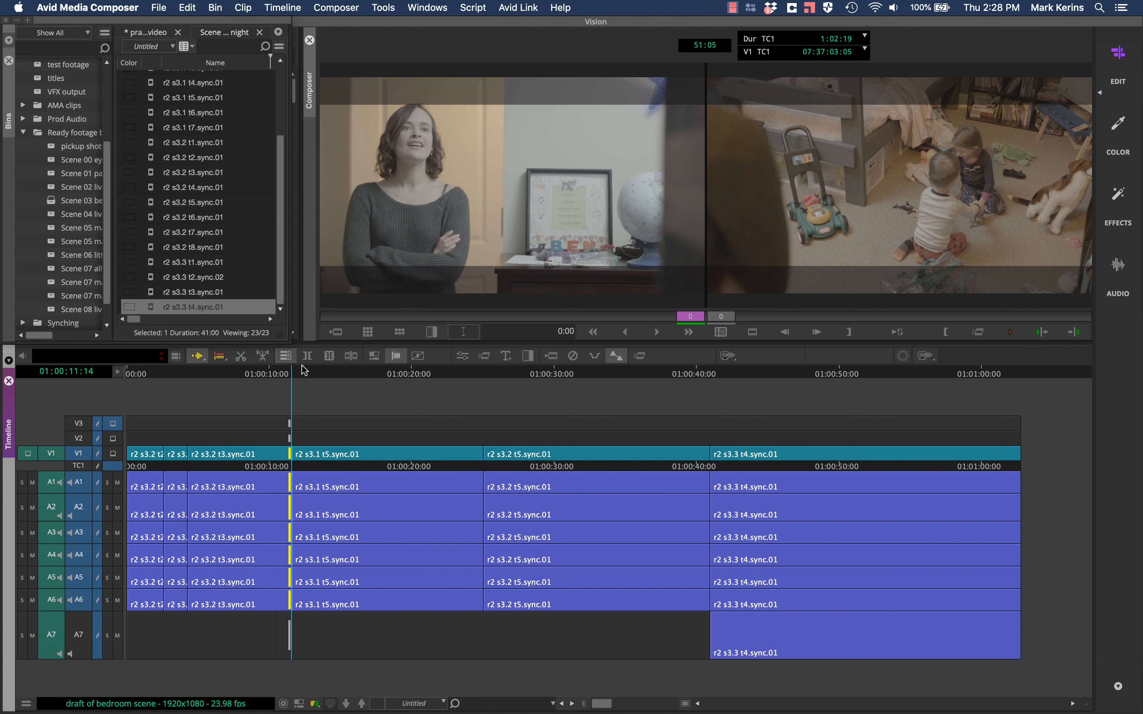
key([)
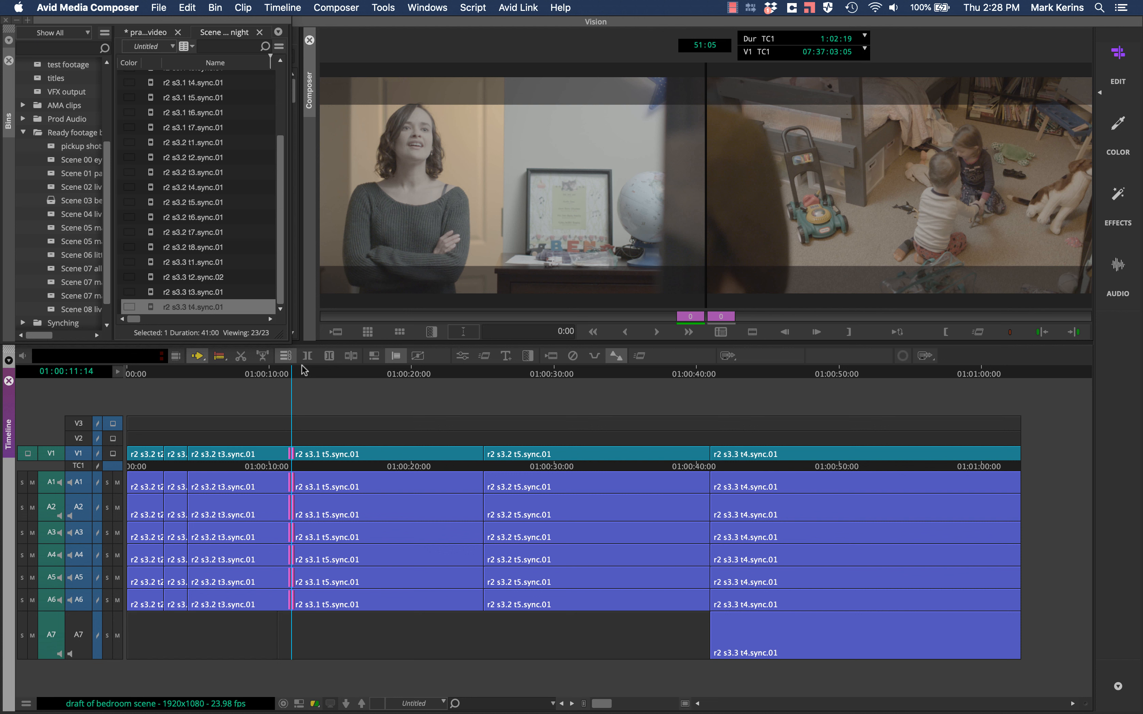
key(])
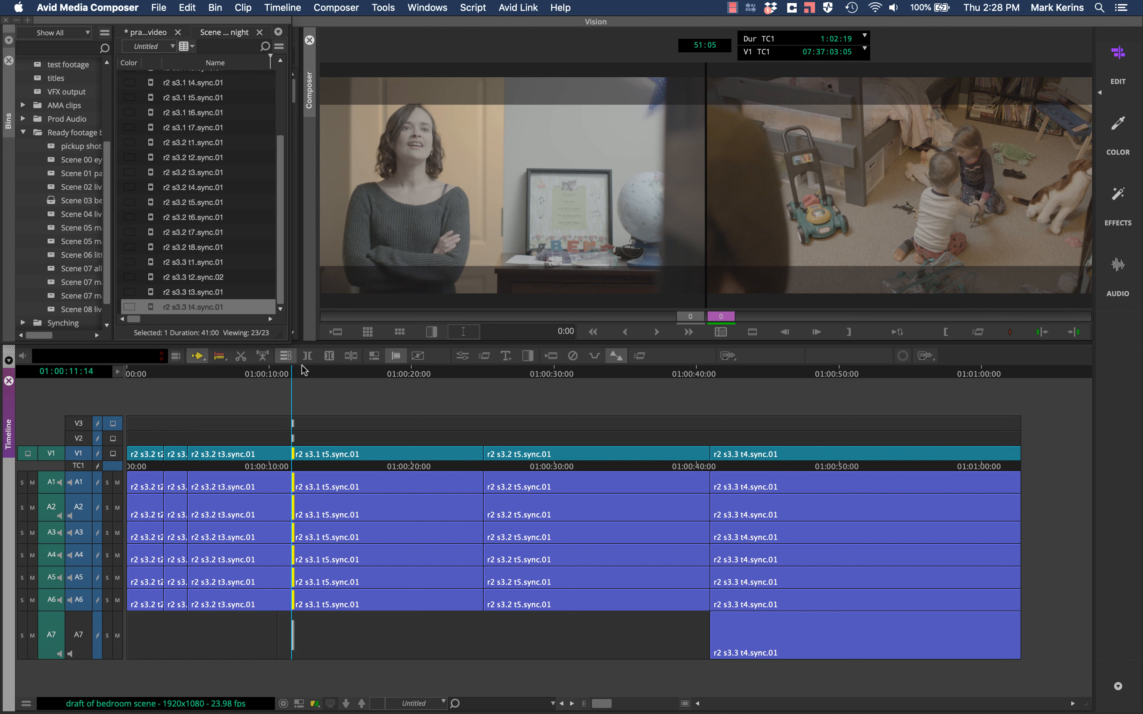
Step: Ripple-trim 33 frames off the start of the long r2 s3.1 t5.sync.01 clip on all its tracks and leave trim mode
key(k+l)
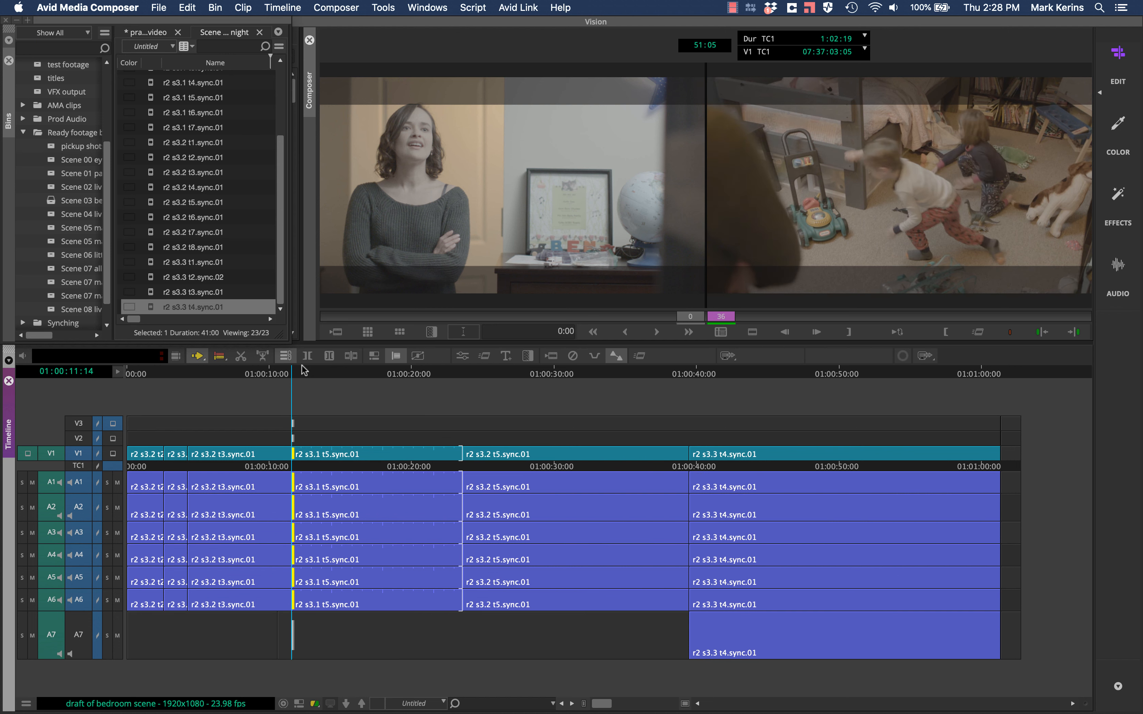
key(k+j)
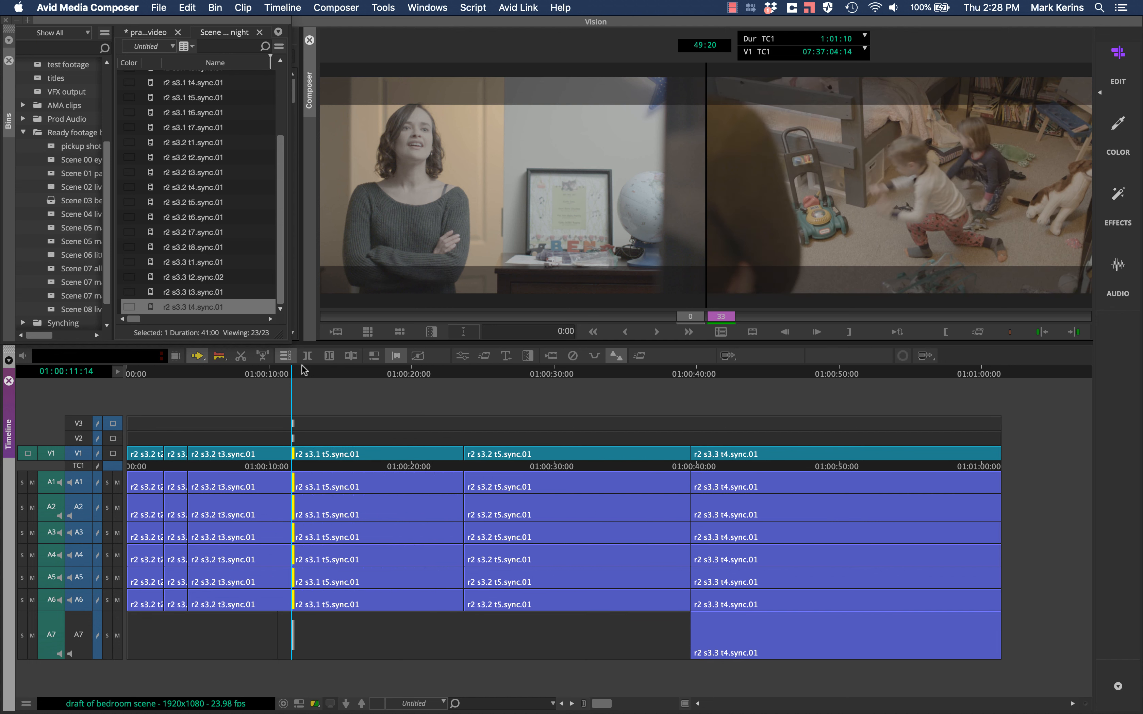
key(u)
Step: Play into the long r2 s3.1 t5.sync.01 clip and split it at 01:00:14:11
key(space)
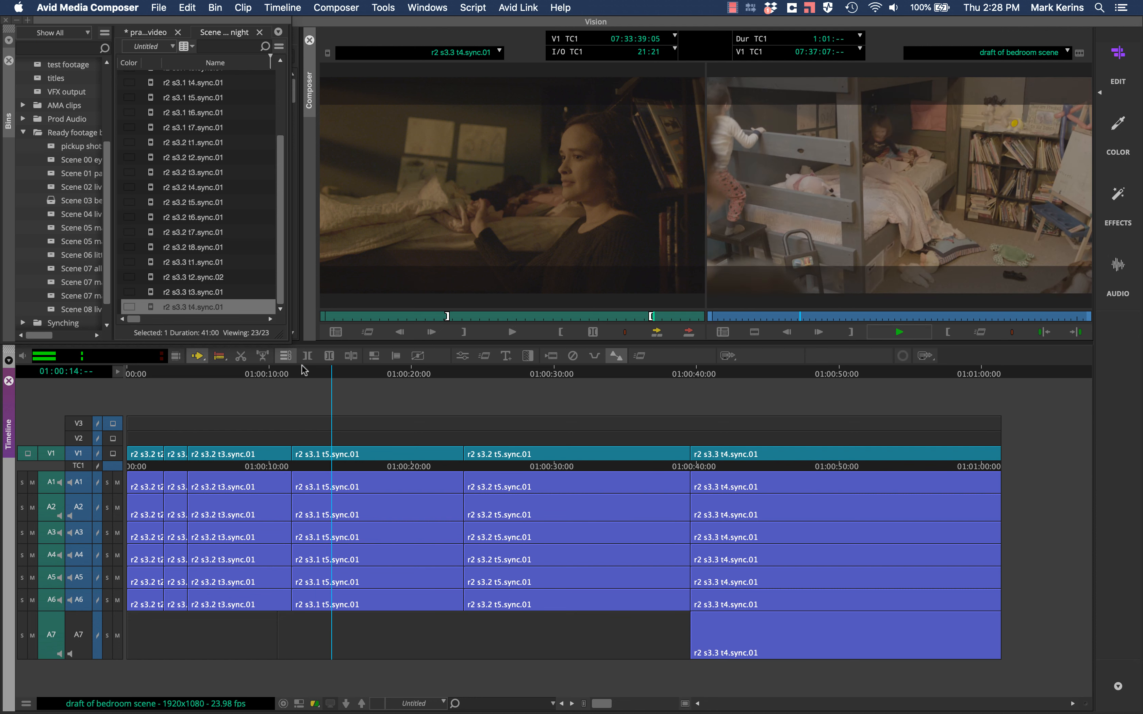
key(space)
key(h)
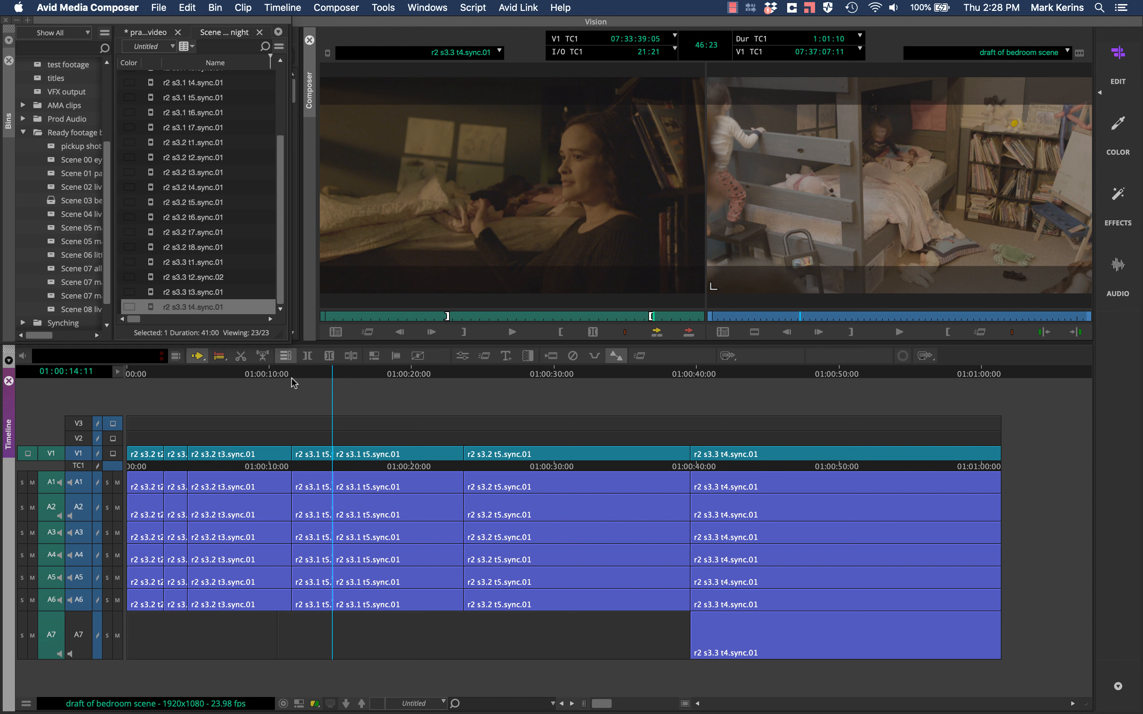
Step: Move the short r2 s3.1 t5.sync.01 segment to 01:00:08:23, splicing it into the middle of the r2 s3.2 t3.sync.01 clip
click(275, 371)
click(249, 374)
drag(249, 374, 257, 378)
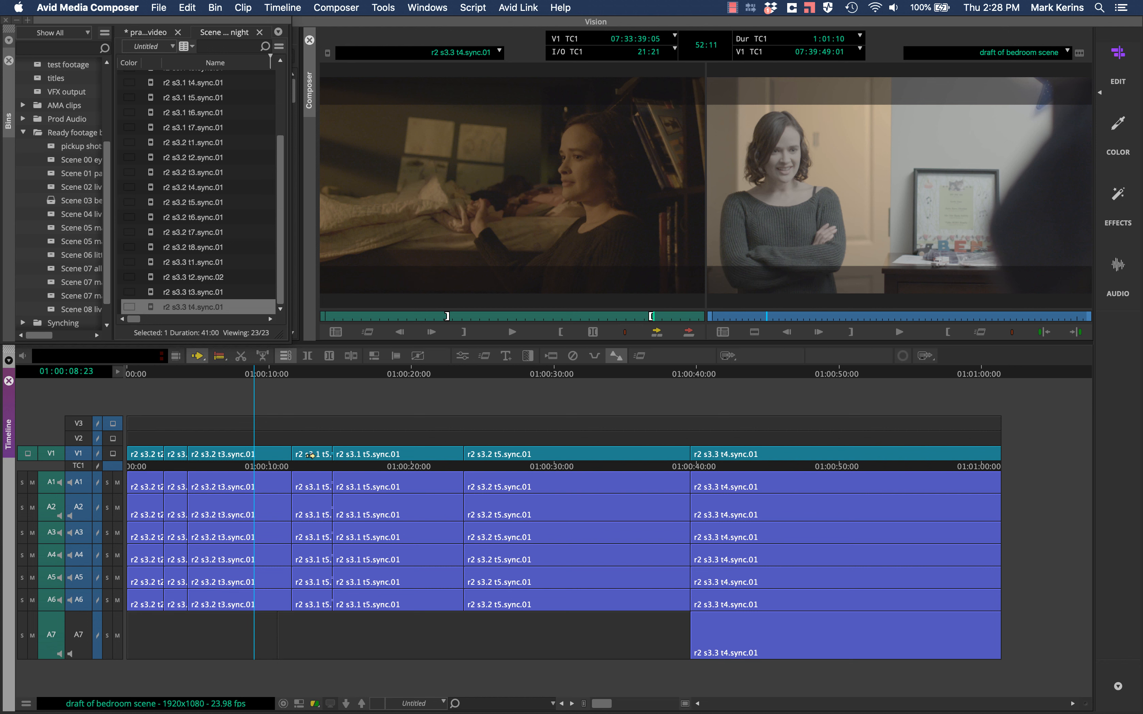
drag(310, 452, 282, 446)
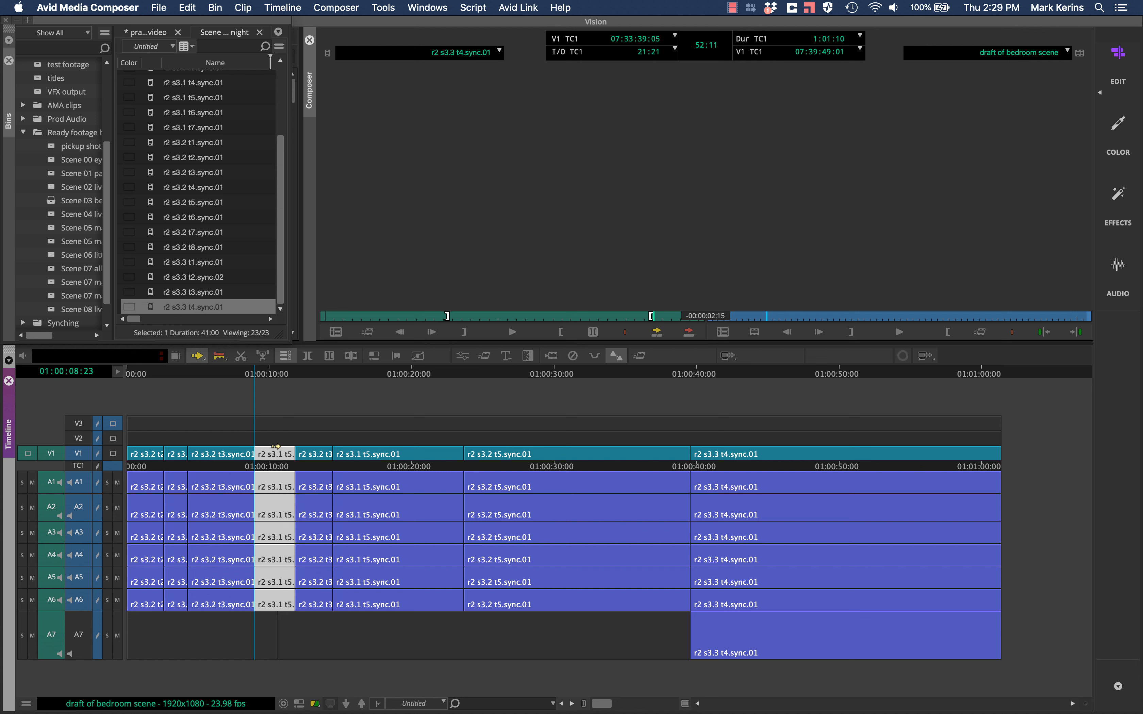
mouse_move(276, 447)
mouse_down()
mouse_move(285, 448)
mouse_move(273, 449)
mouse_up()
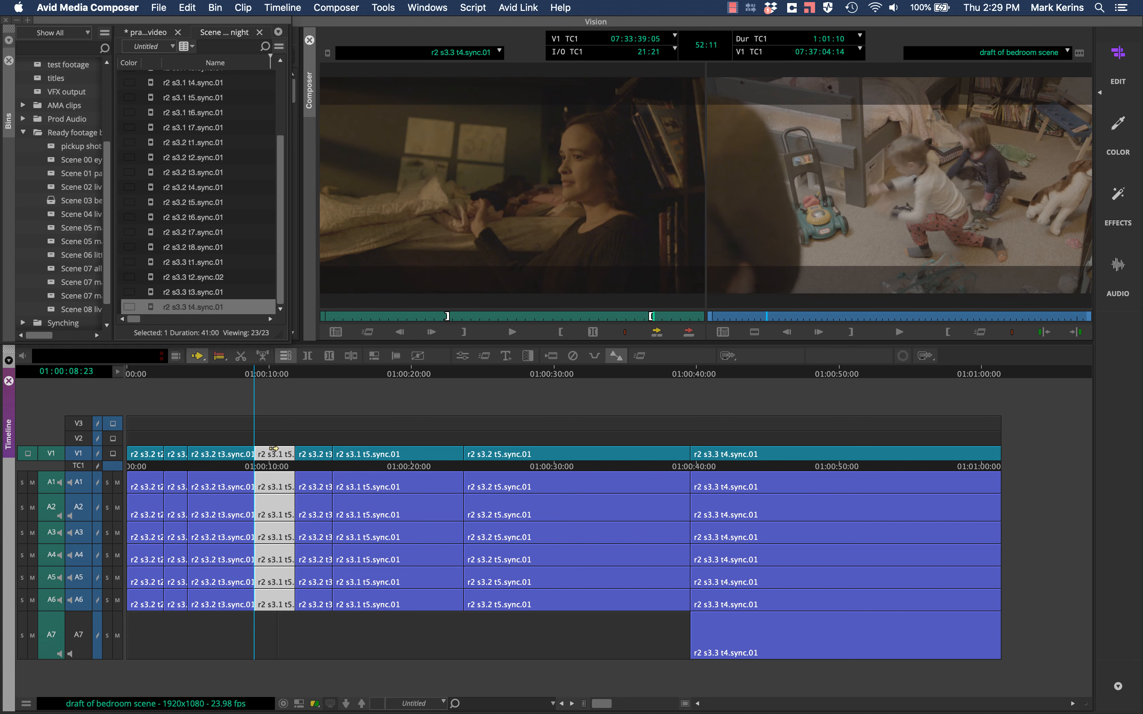
Step: Play the sequence from about 01:00:07 to review the relocated segment and the cuts around it
click(224, 373)
key(space)
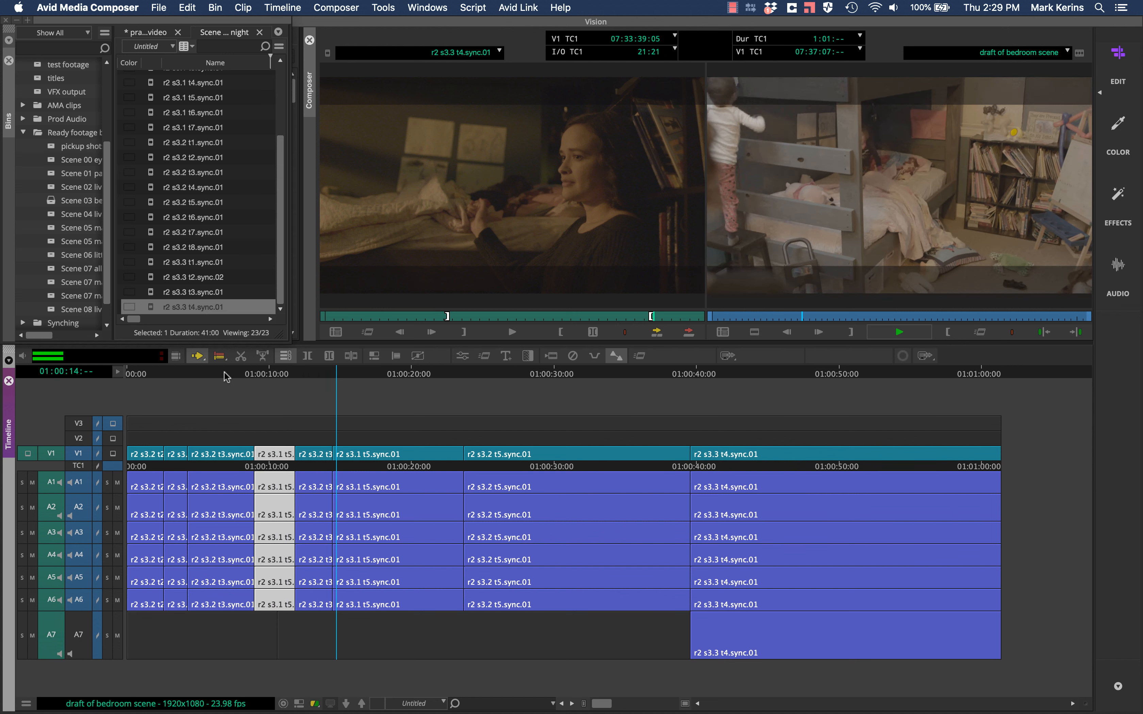
key(space)
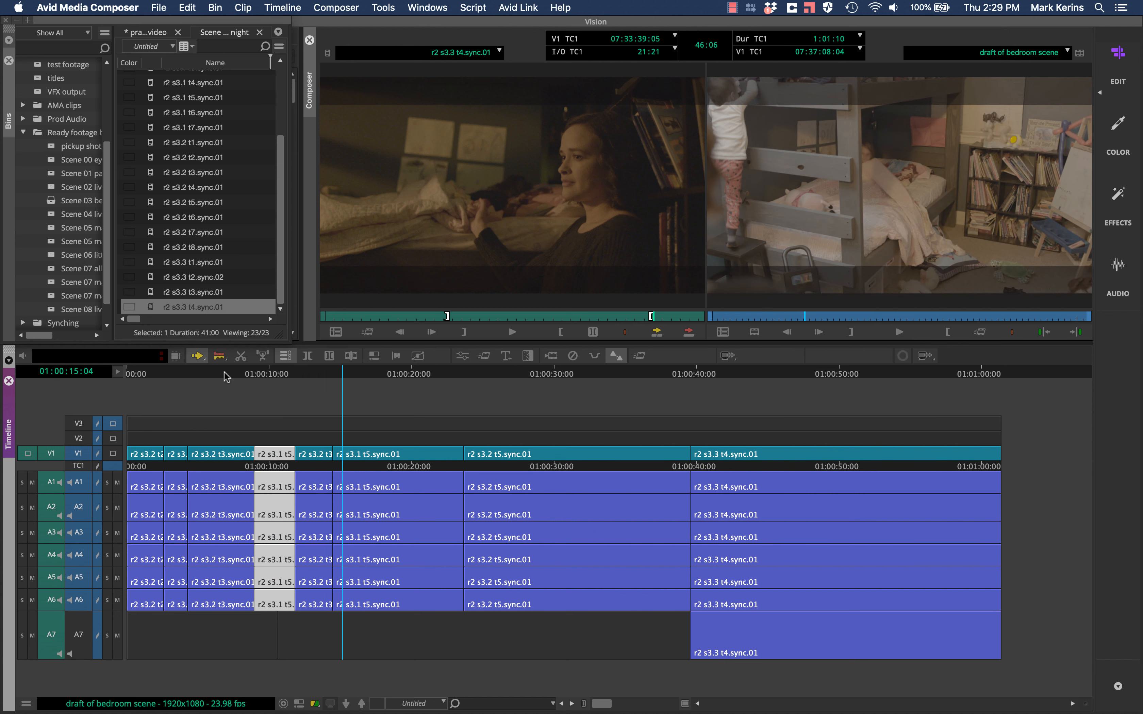
Step: Extract the range from 01:00:14:11 to 01:00:20:01 at the start of the remaining r2 s3.1 t5.sync.01 clip
key(space)
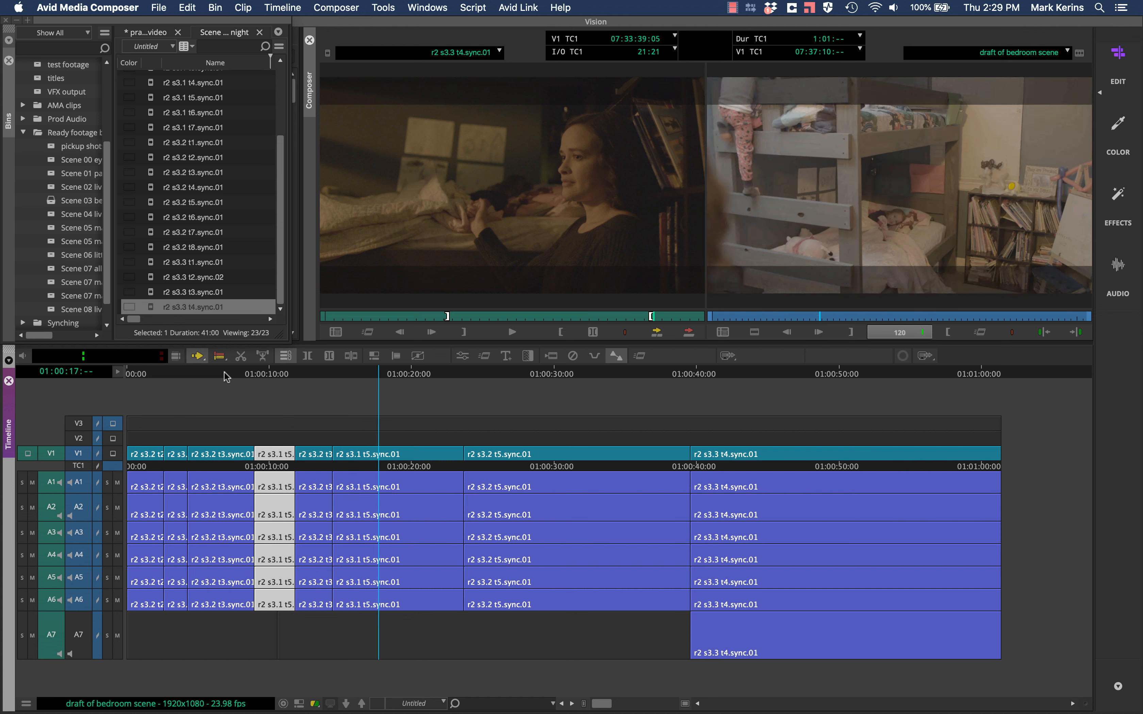
key(j)
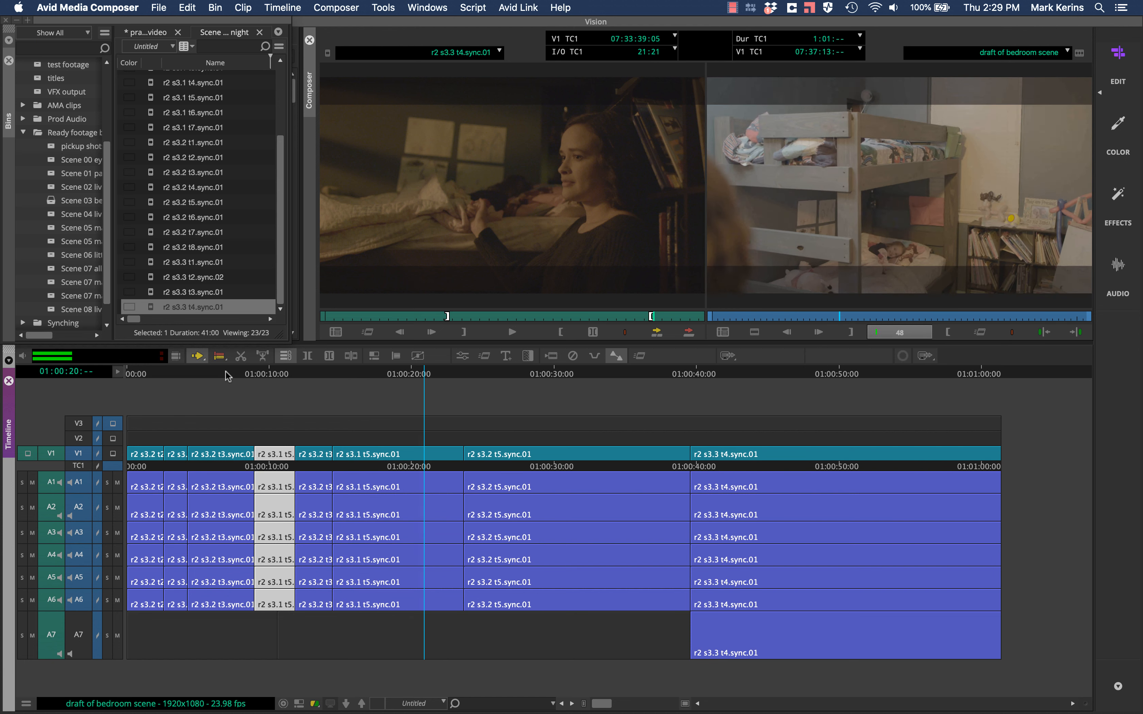
key(l)
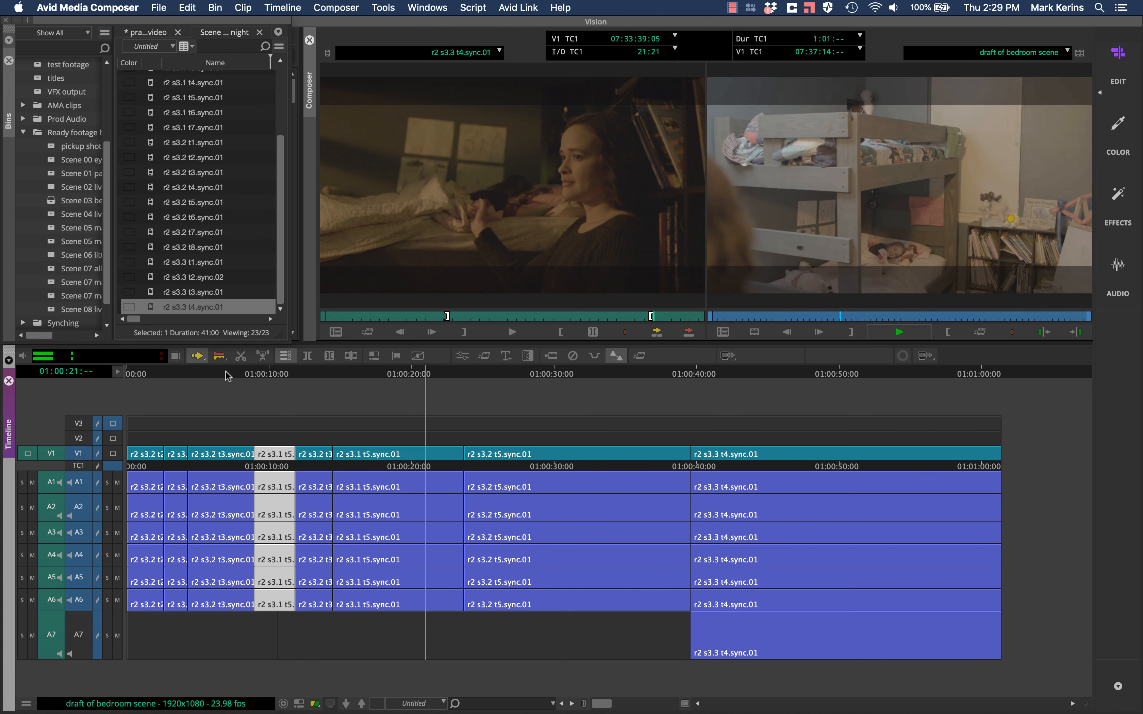
key(l)
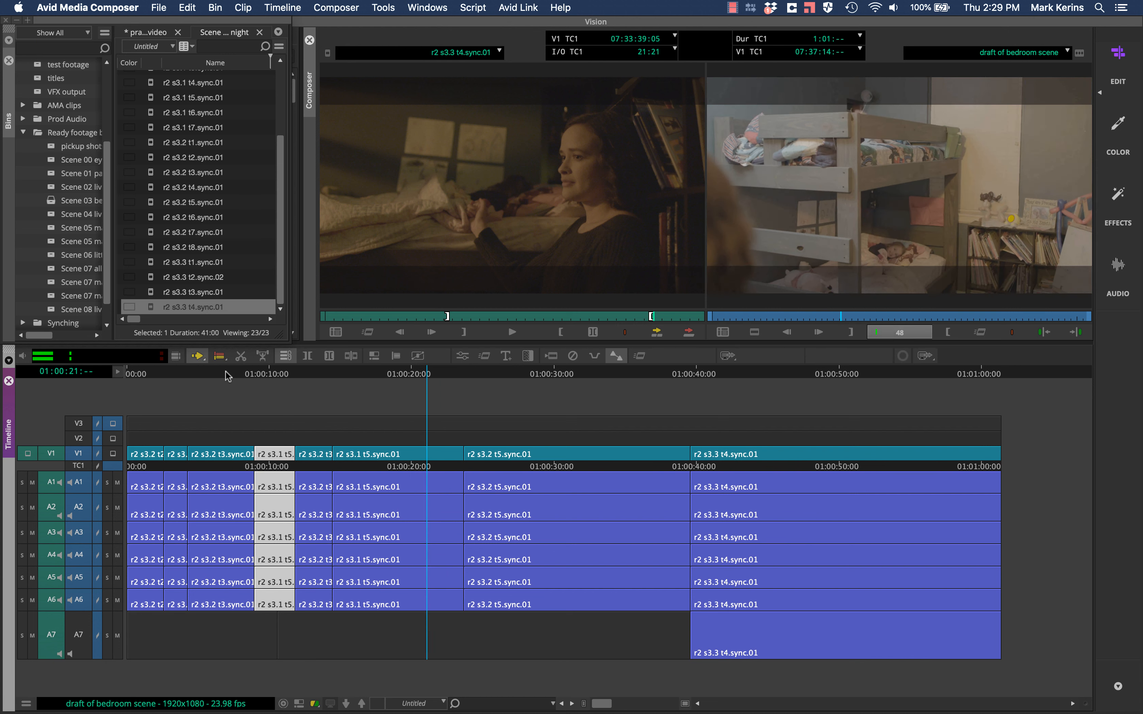
key(k)
key(l)
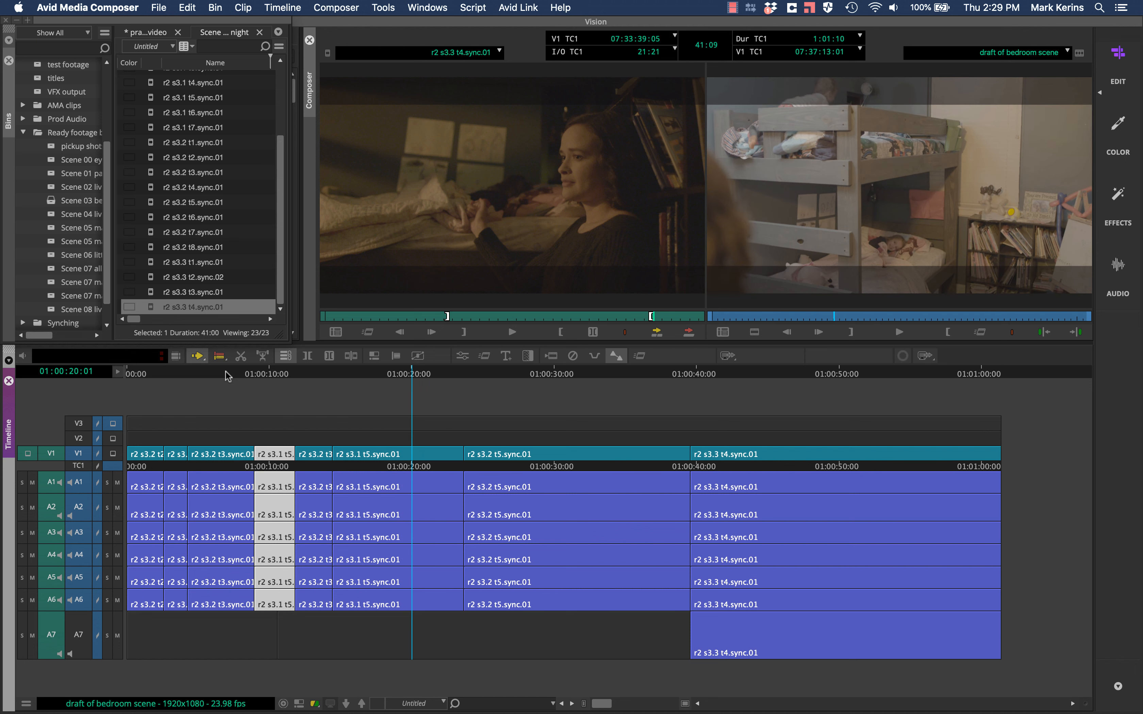
key(i)
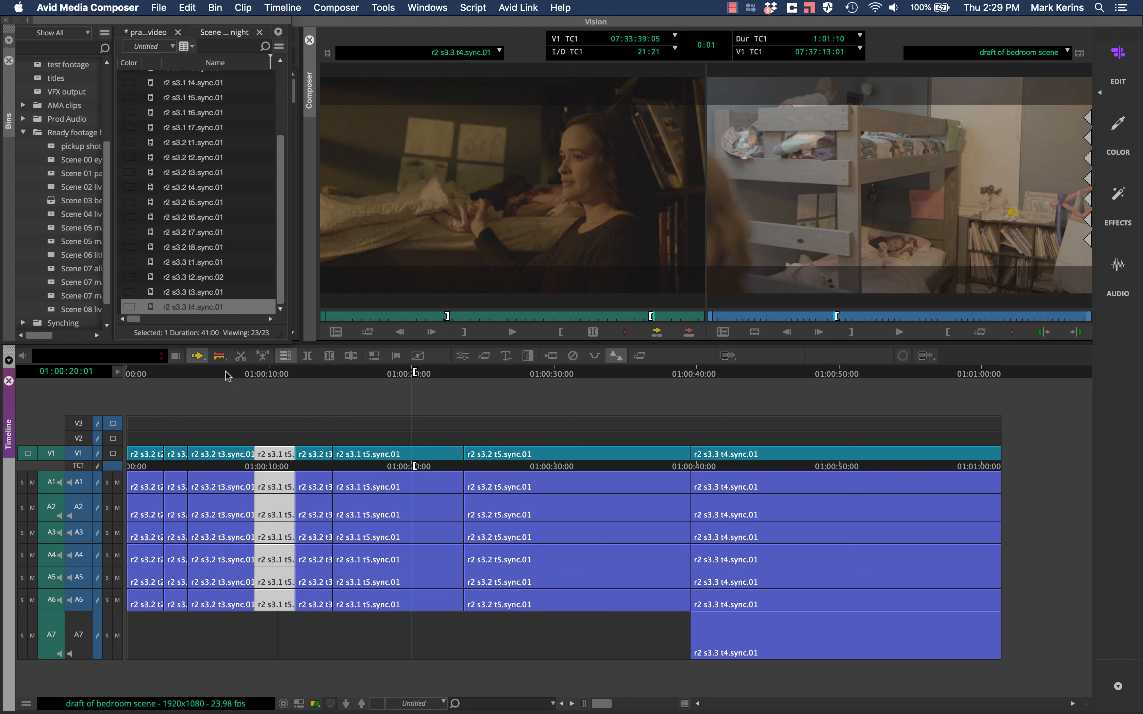
key(a)
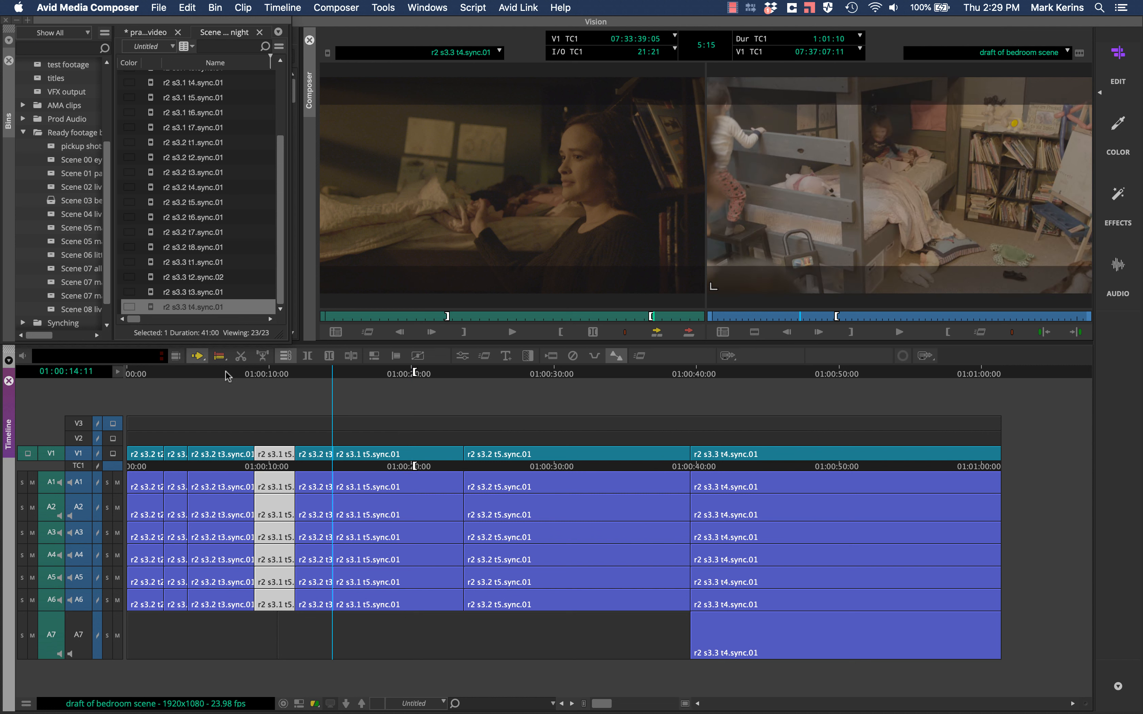
key(o)
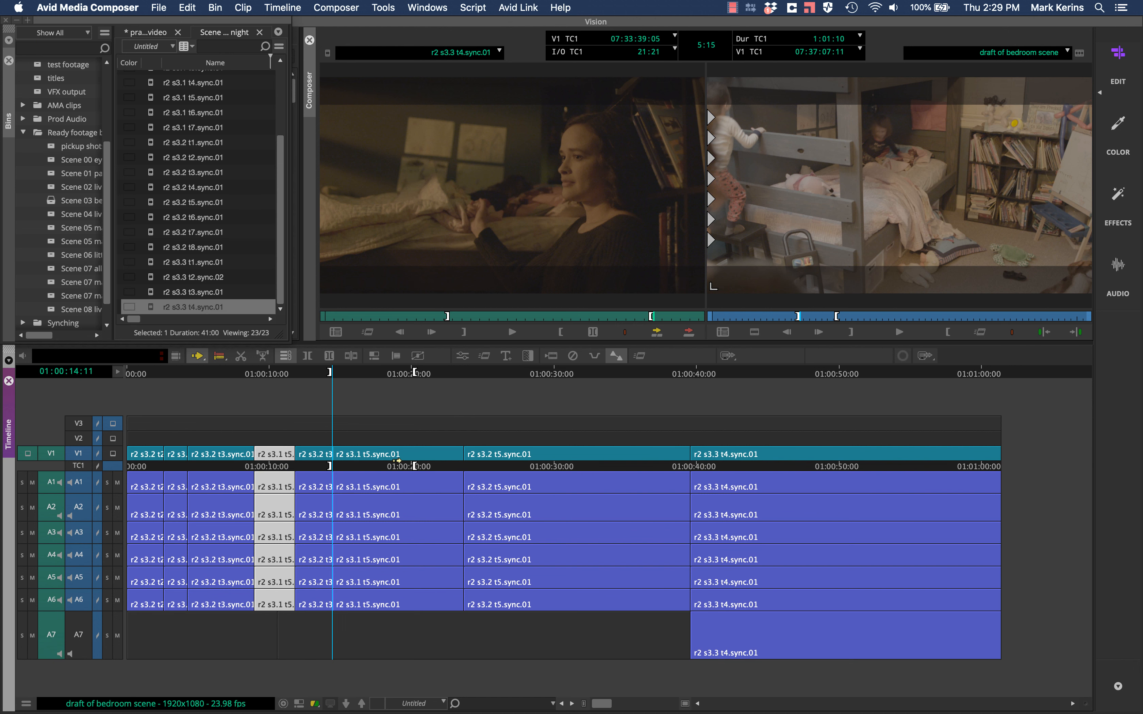
key(x)
Step: Play from 01:00:17:11 to review the shortened r2 s3.1 t5.sync.01 and the r2 s3.2 t5.sync.01 clip after it
drag(295, 380, 375, 381)
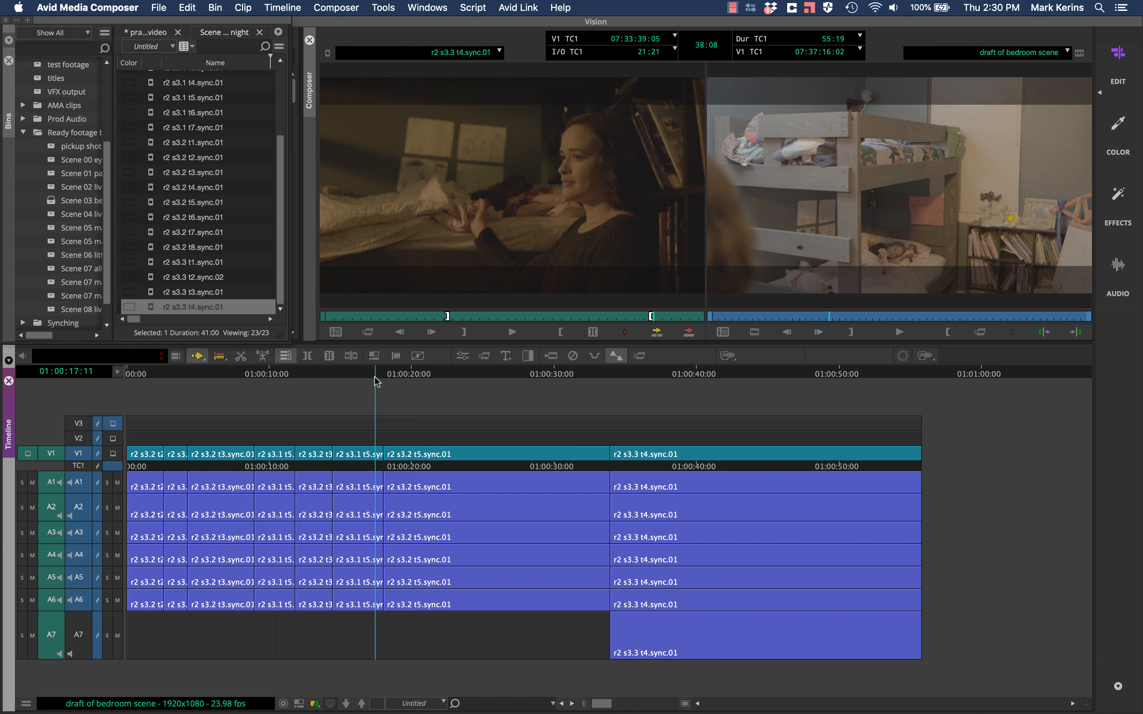
key(space)
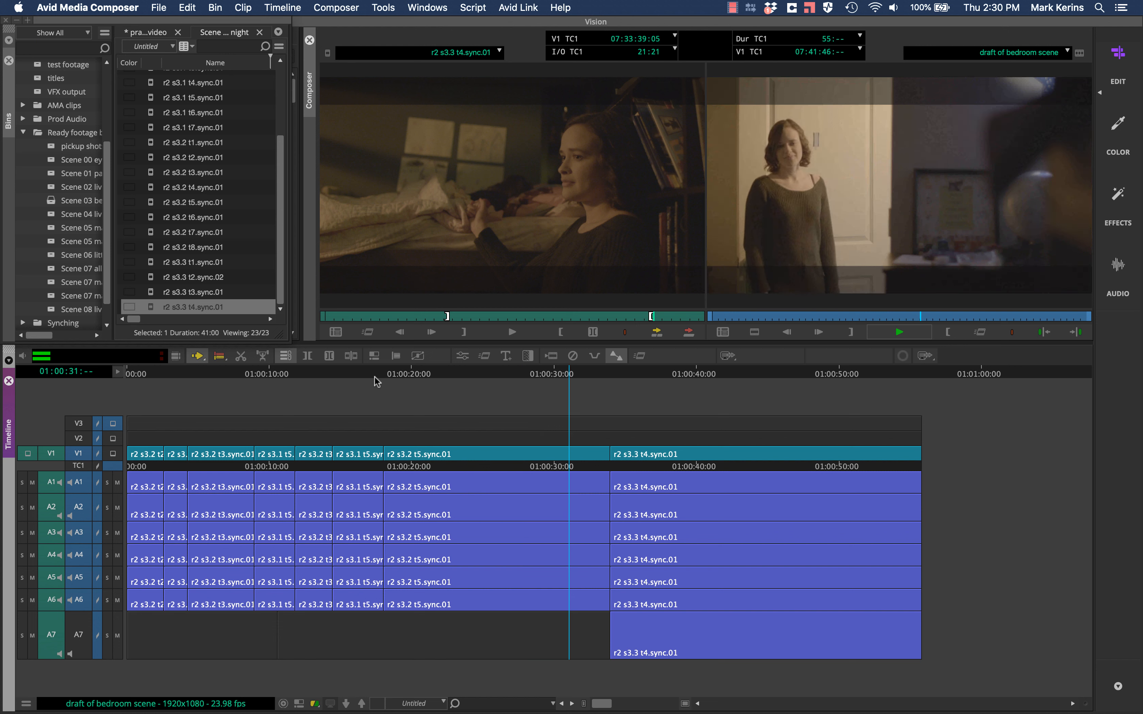
key(space)
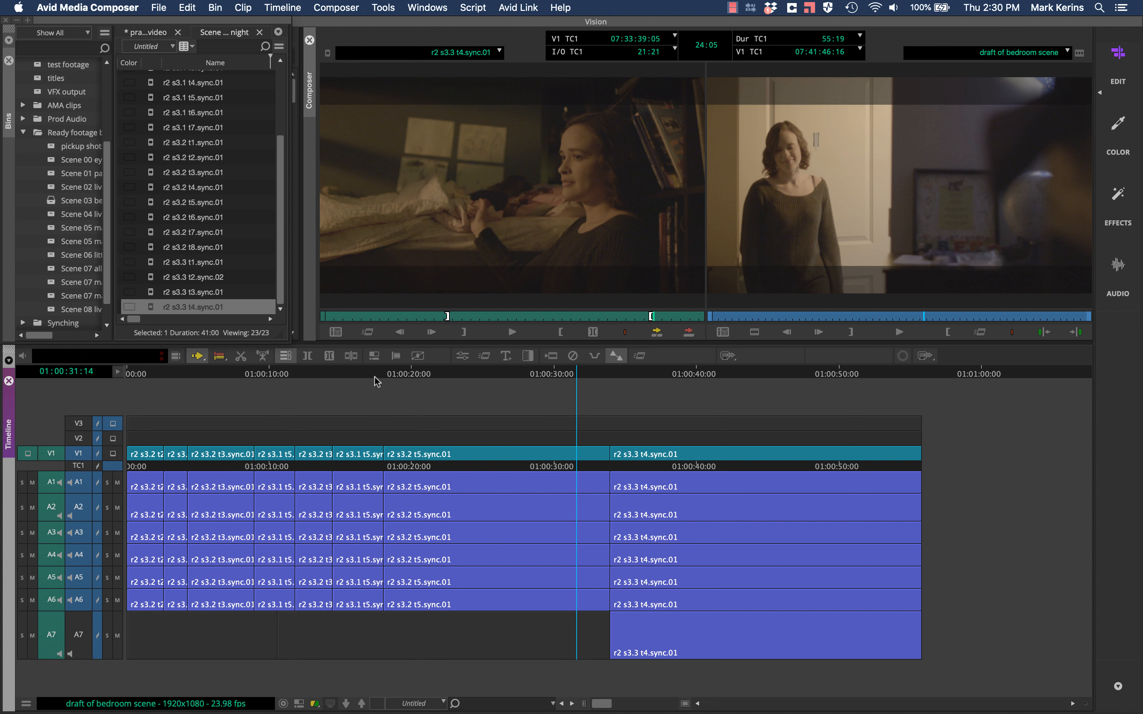
scroll(151, 212, up, 5)
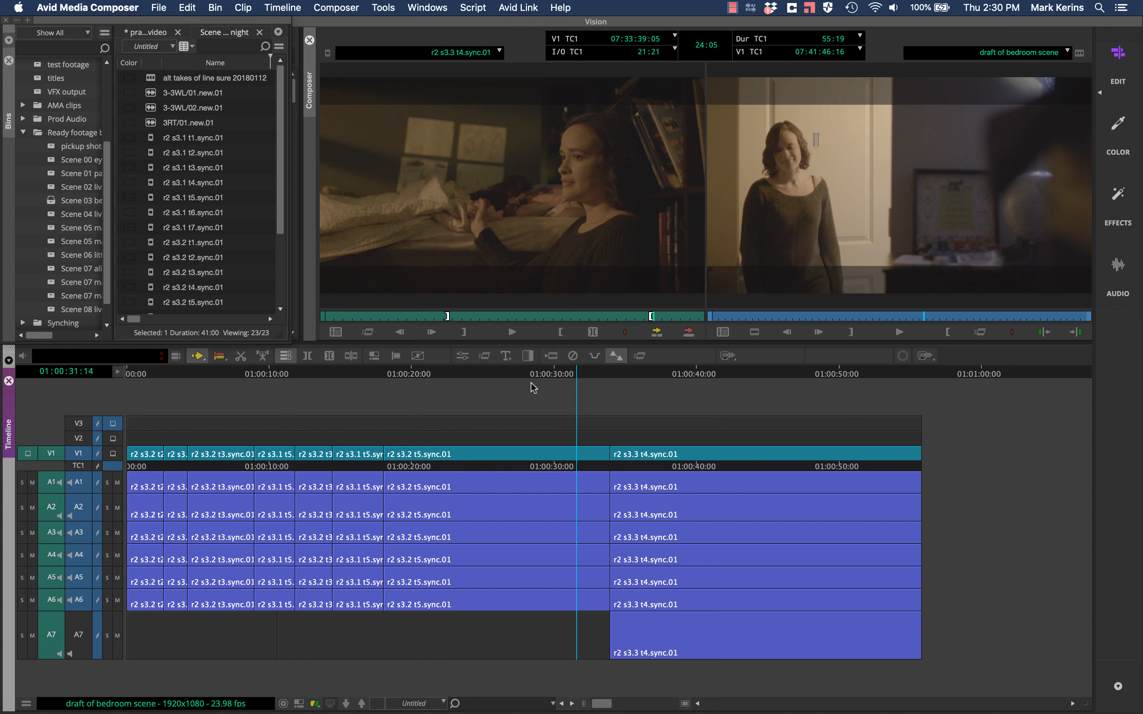
Step: Play into r2 s3.3 t4.sync.01 and mark its opening, with an out point at 01:00:39:14 and an in point at 01:00:33:22
click(578, 373)
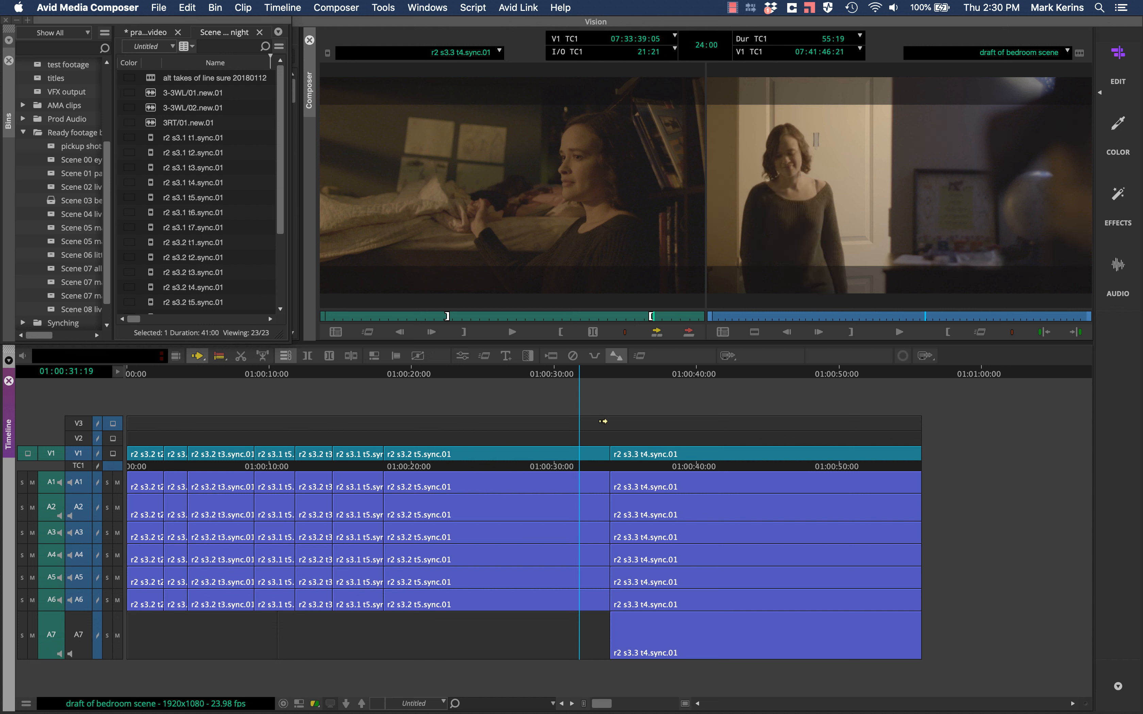
key(space)
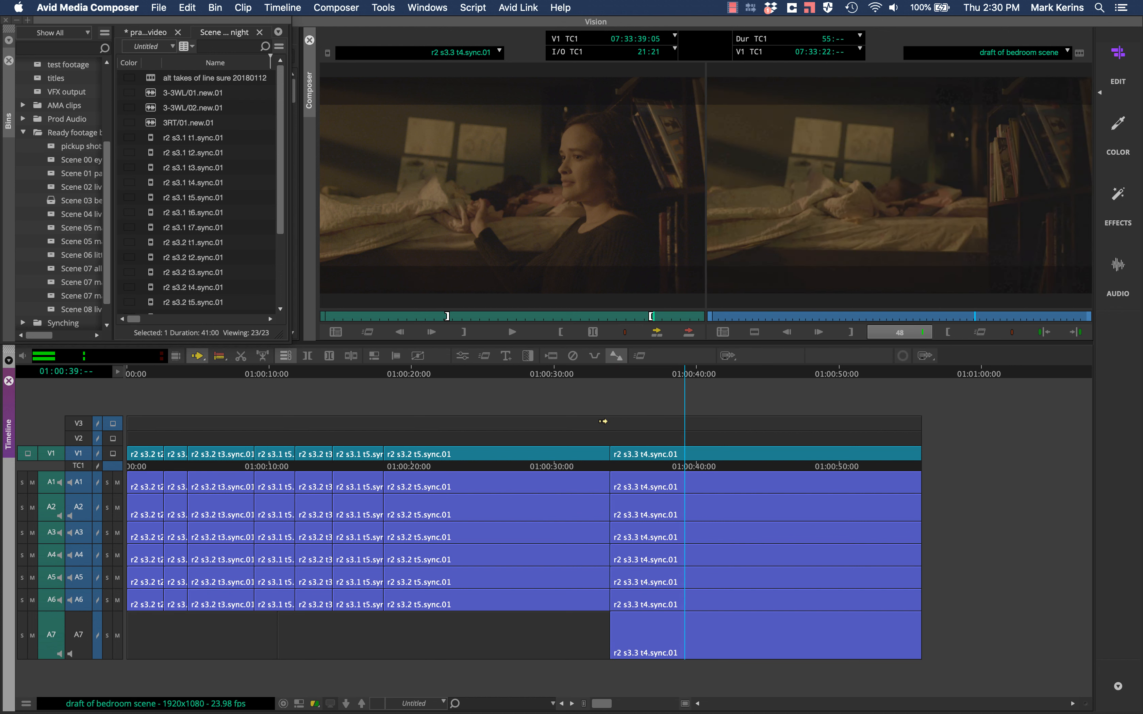
key(space)
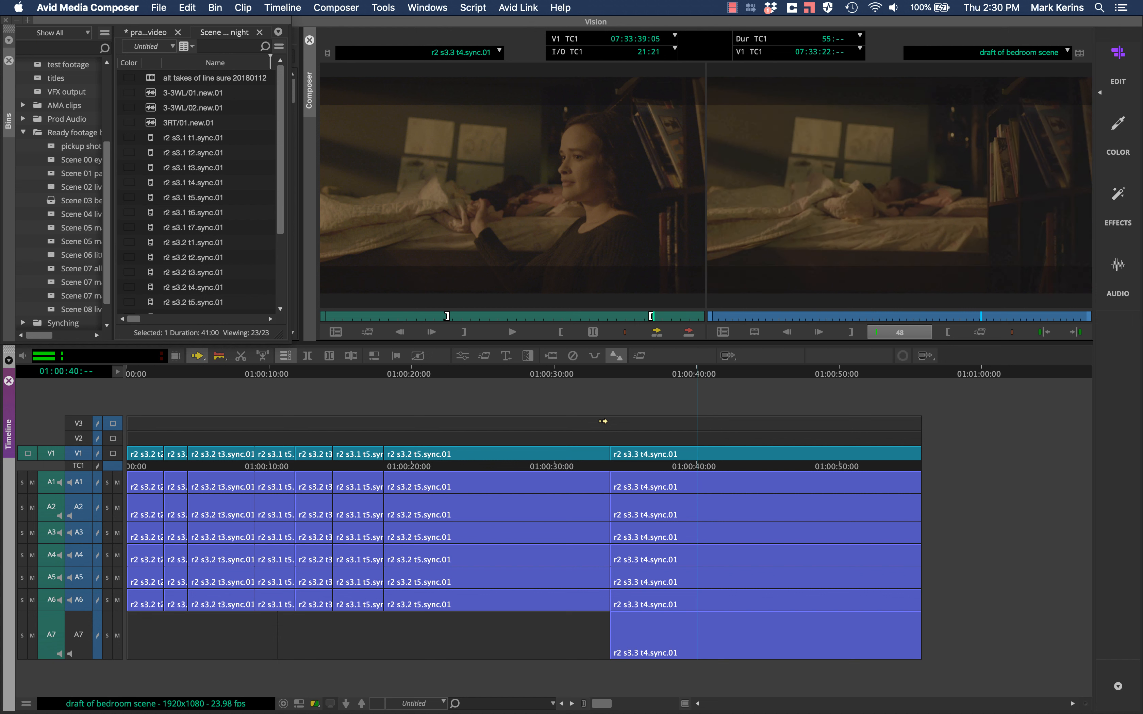
key(i)
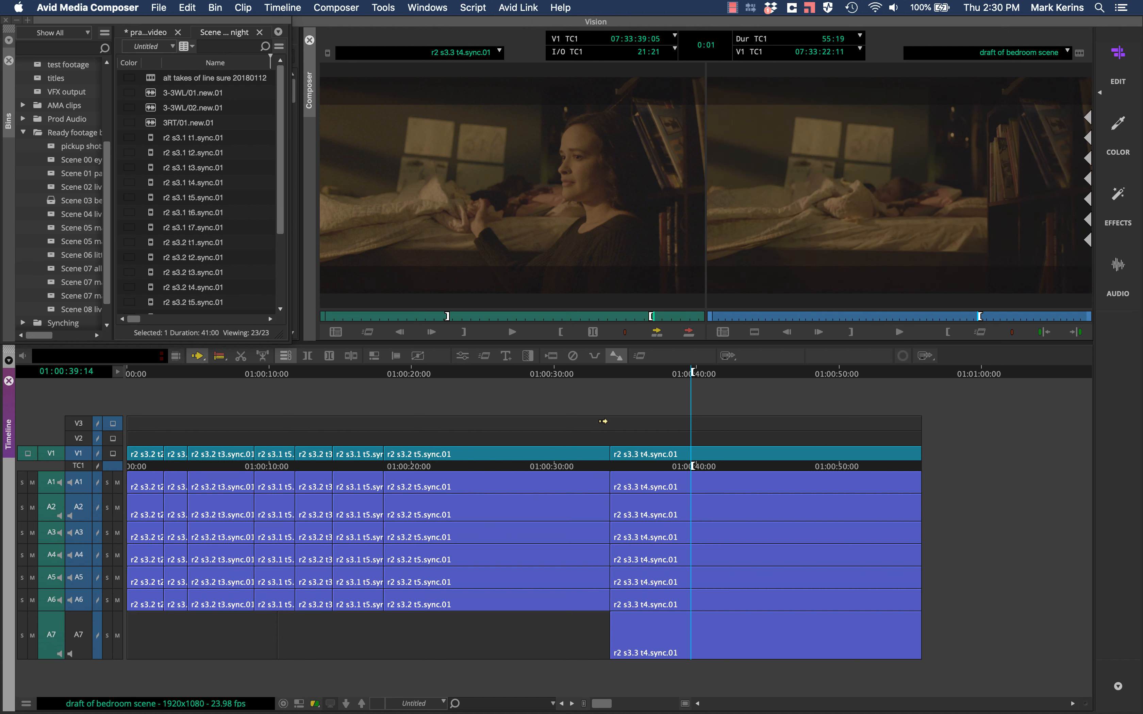
key(a)
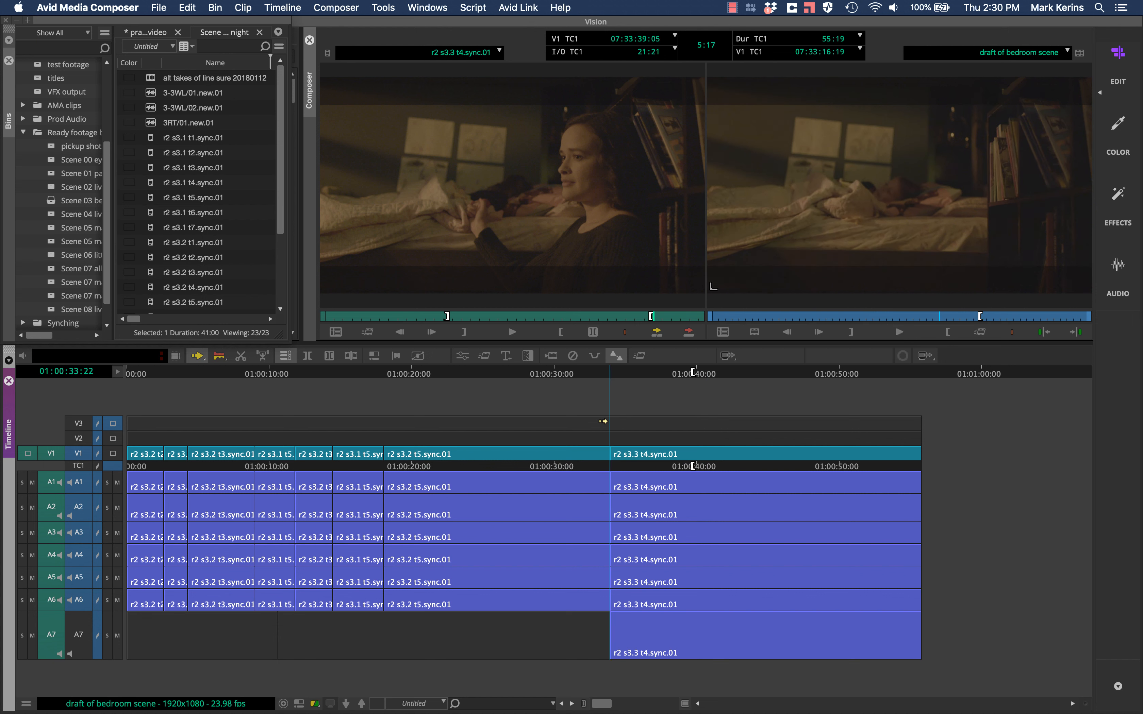
key(o)
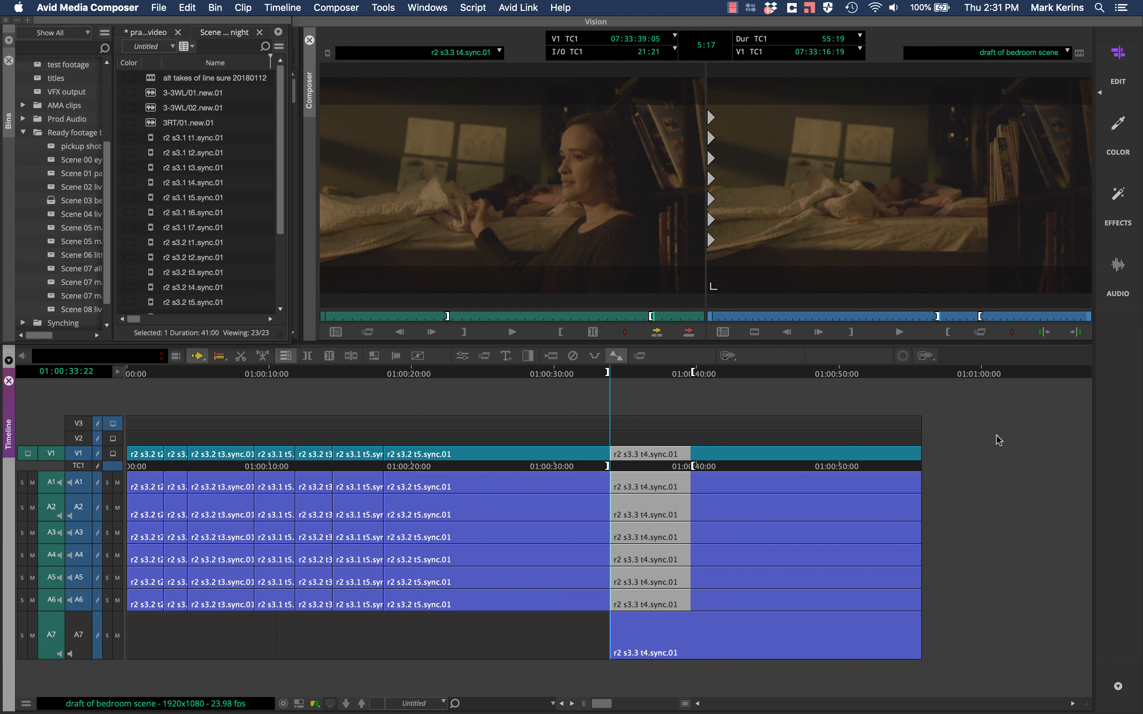
Step: Try different track selections for the marked range: all tracks, none, all except A7, and V1 only
key(super+a)
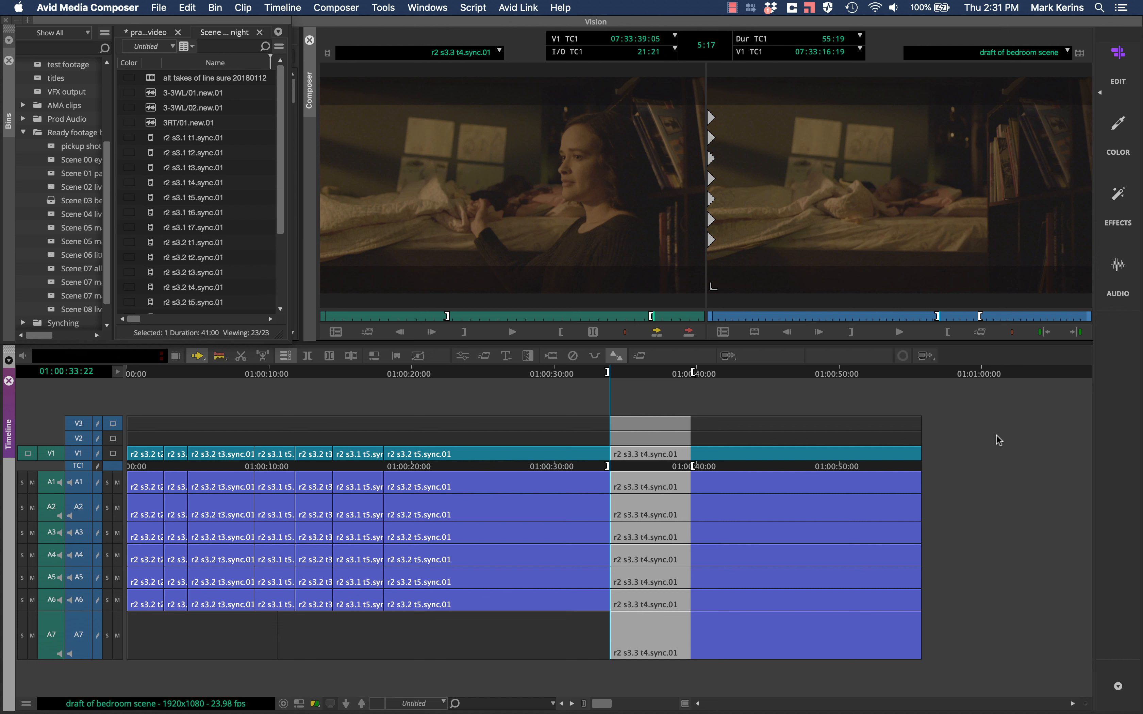
key(super+shift+a)
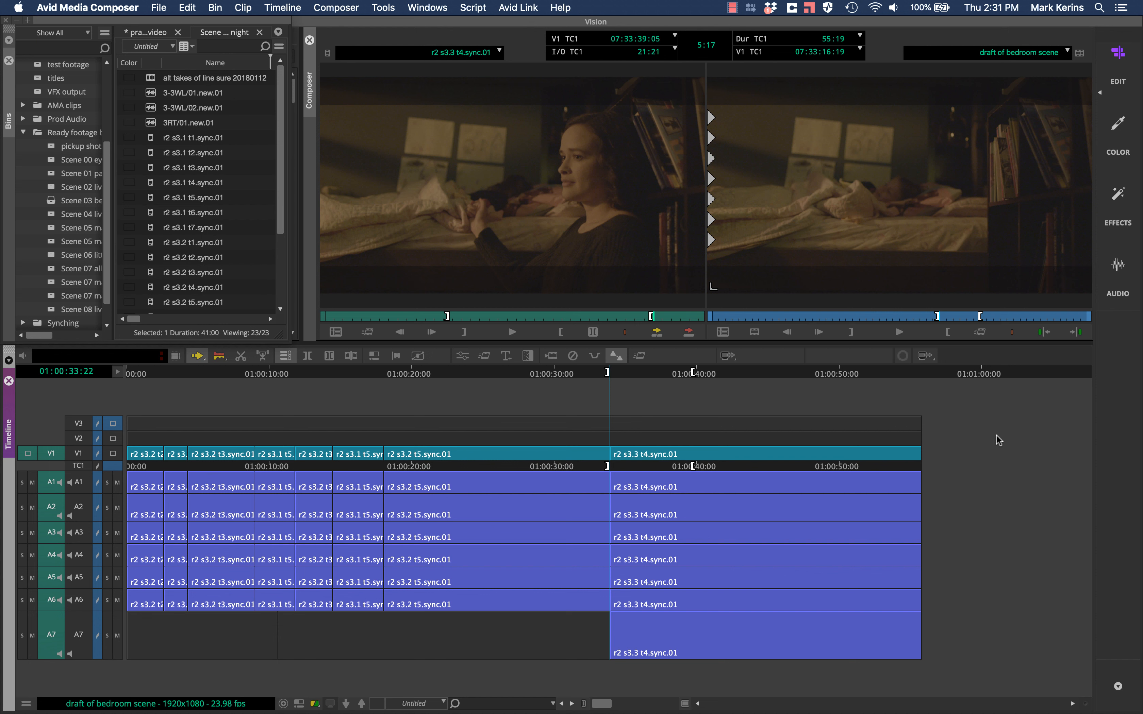
key(super+a)
click(86, 623)
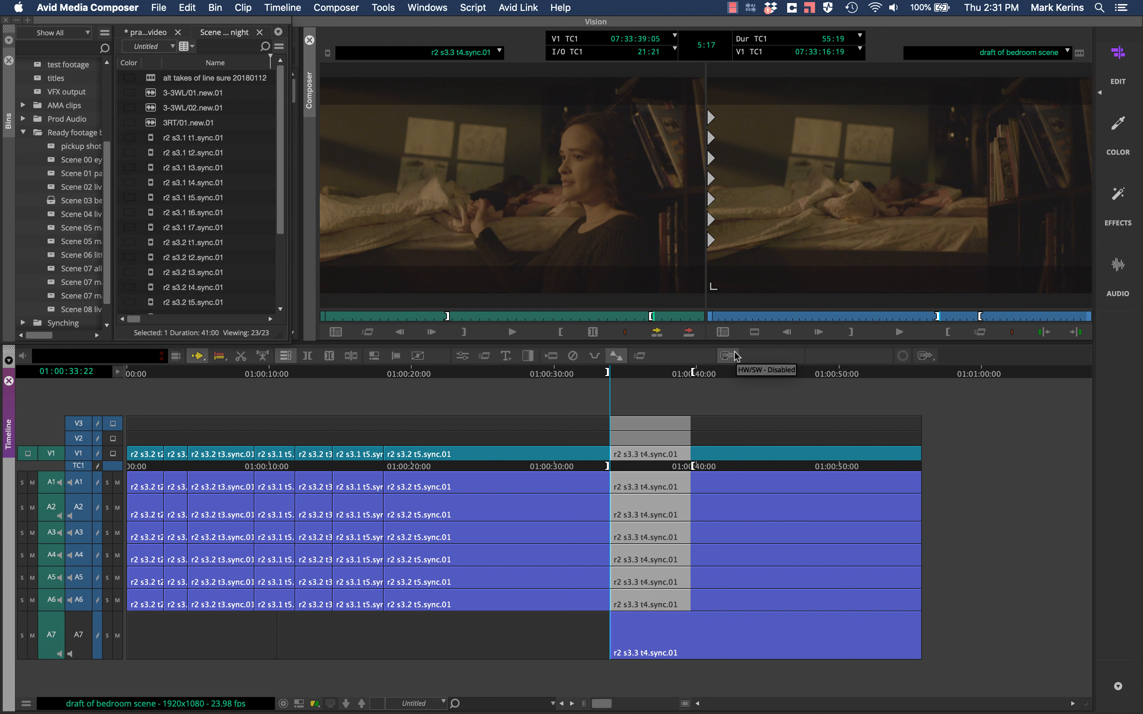
key(shift+super+a)
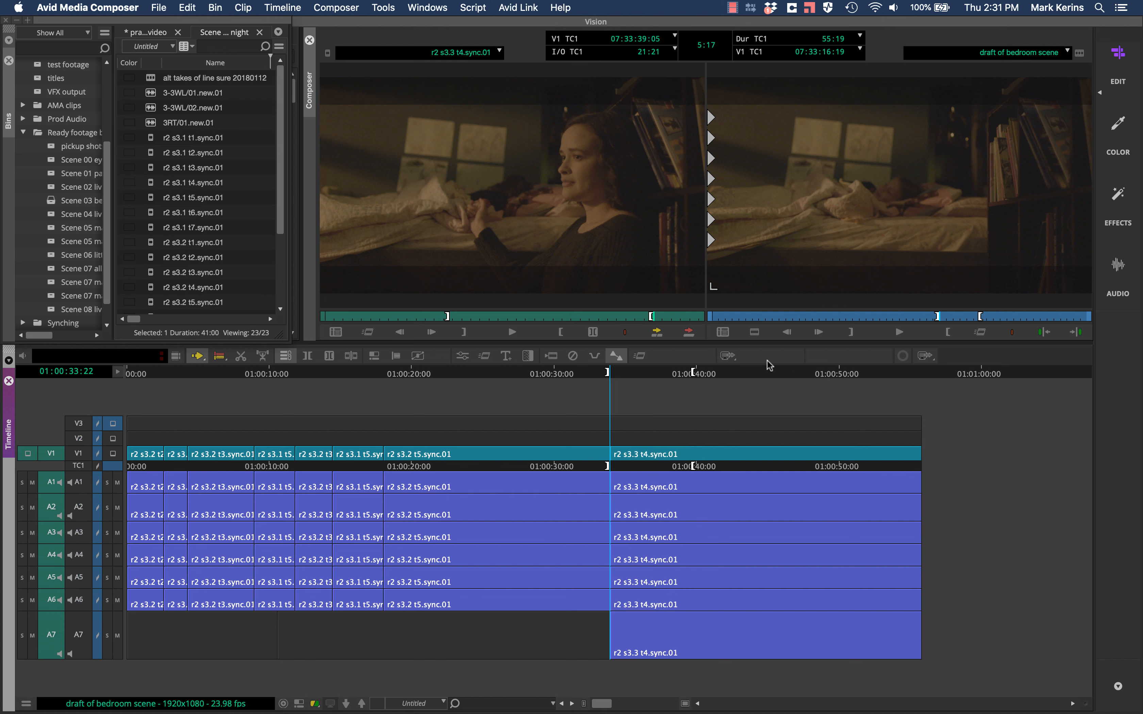
key(super+9)
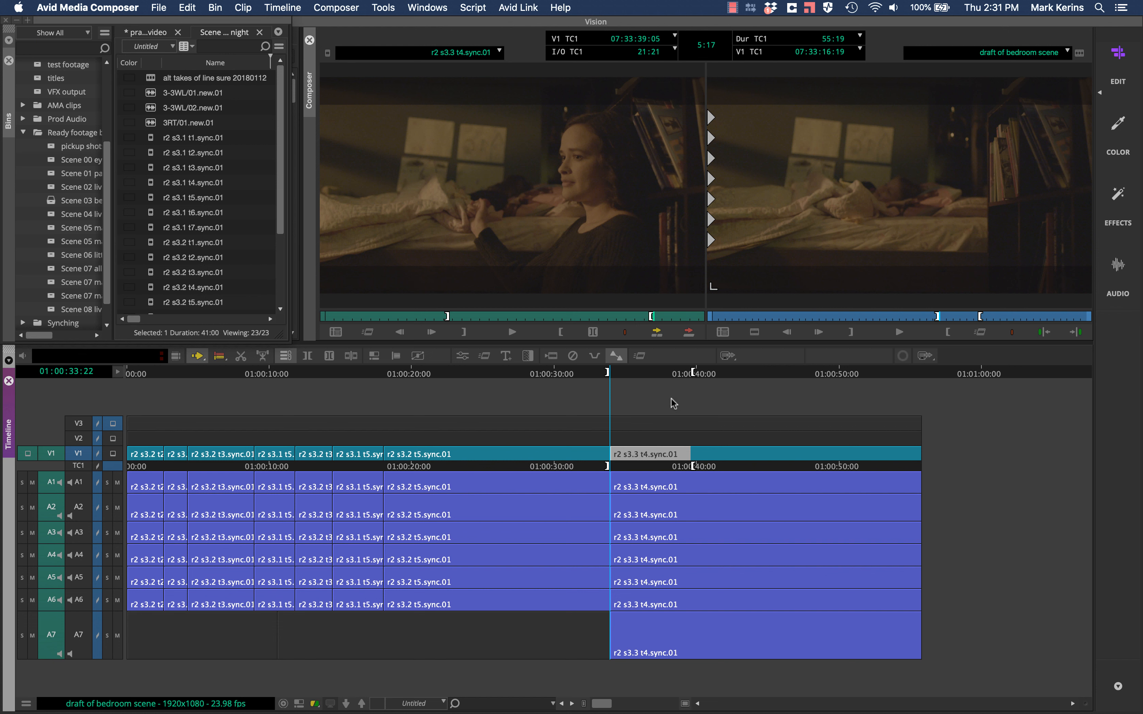
Step: Select all tracks, extract the marked opening of r2 s3.3 t4.sync.01, and play from the cut
key(super+a)
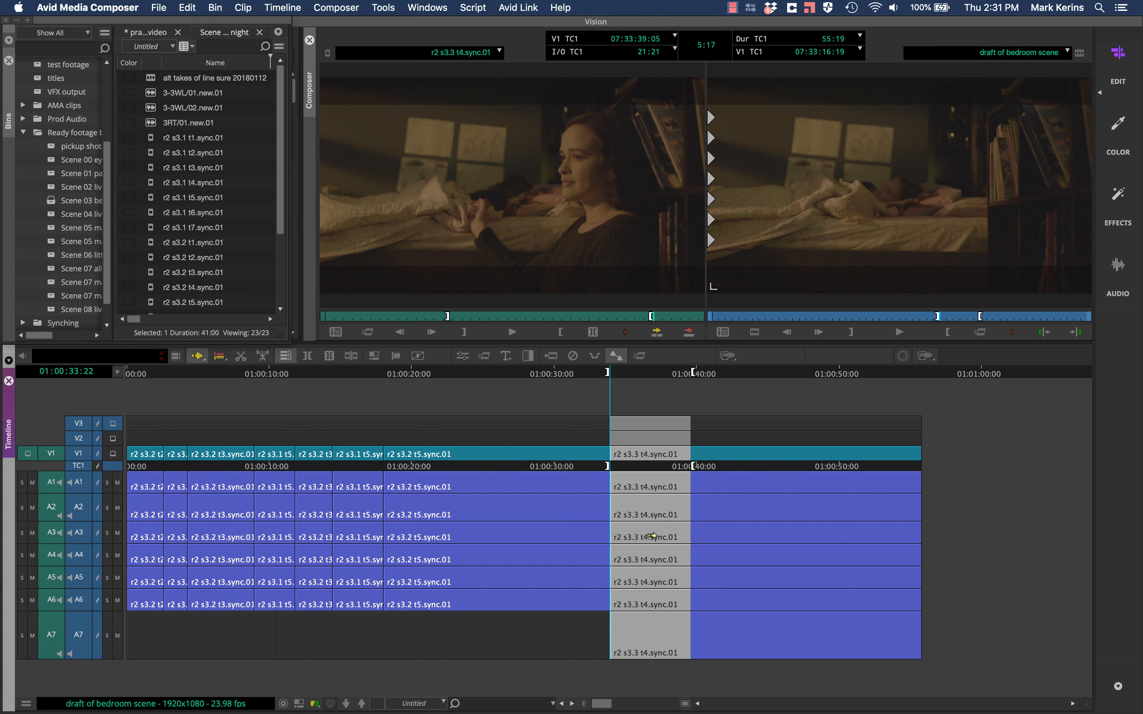
key(x)
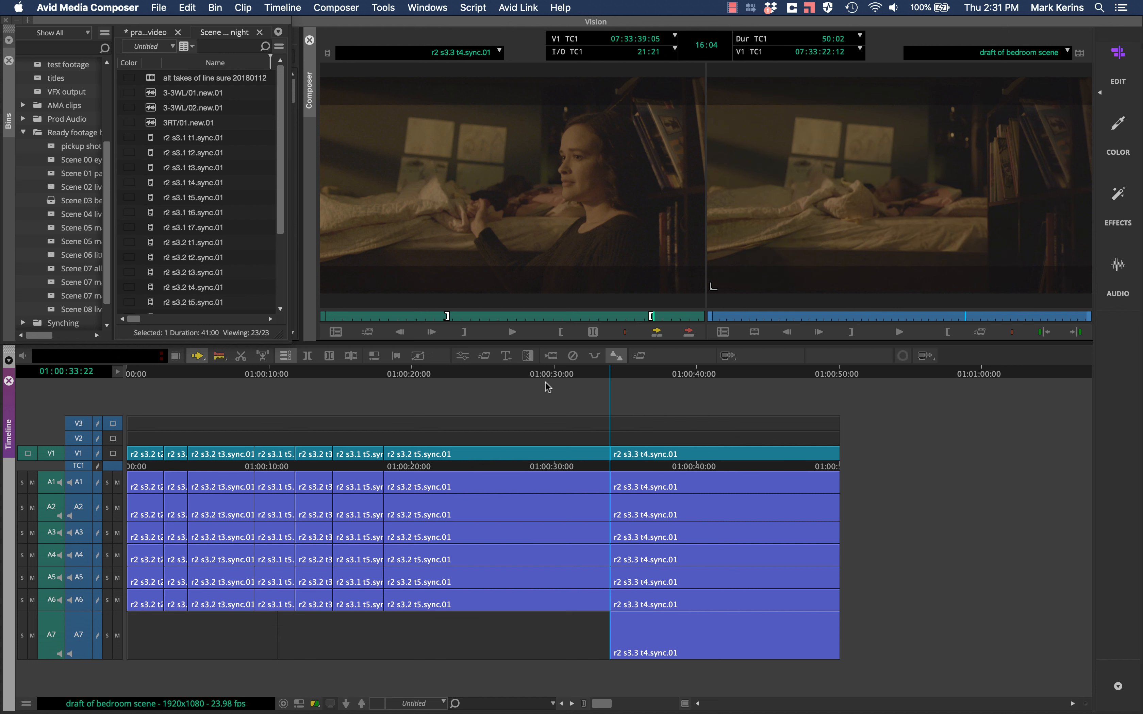
key(space)
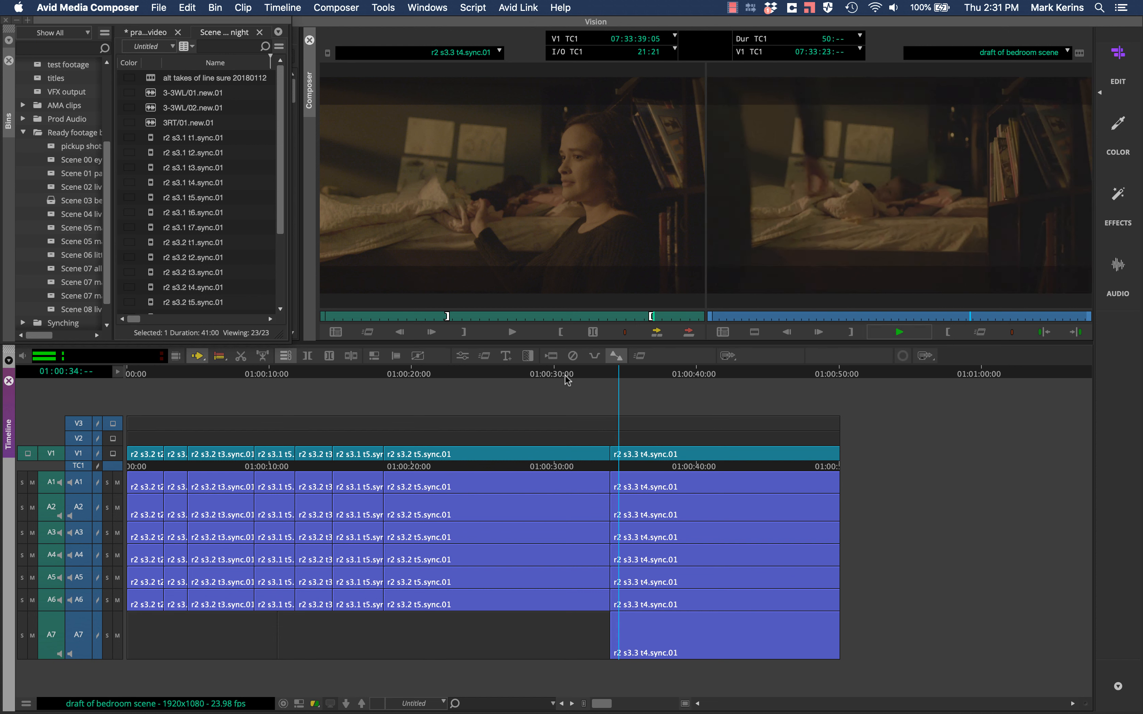
Step: Play the remainder of r2 s3.3 t4.sync.01 at increased speed, stopping just before the end of the sequence
key(space)
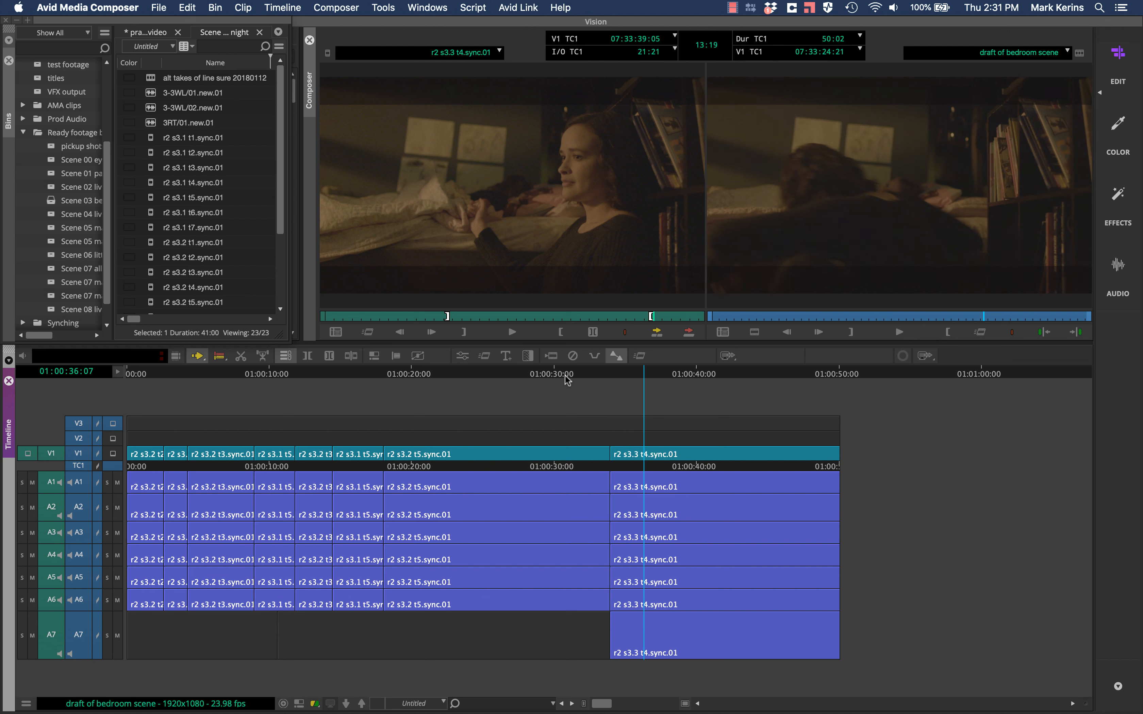
key(l)
key(l)
key(l)
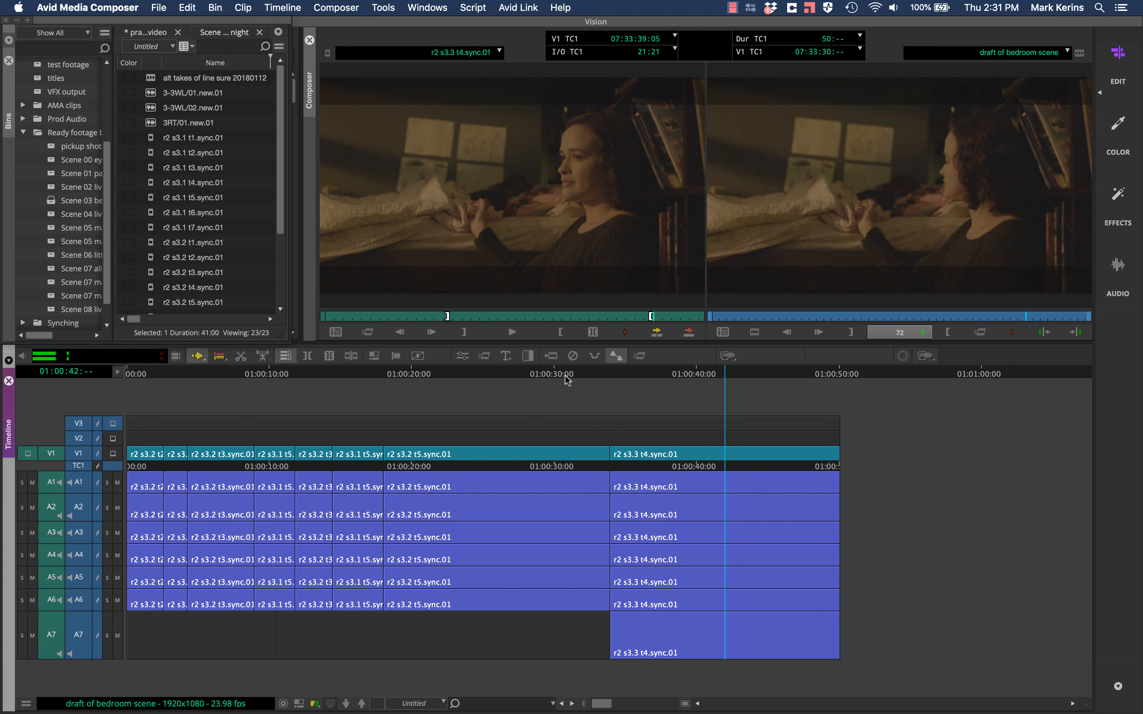
key(l)
key(k)
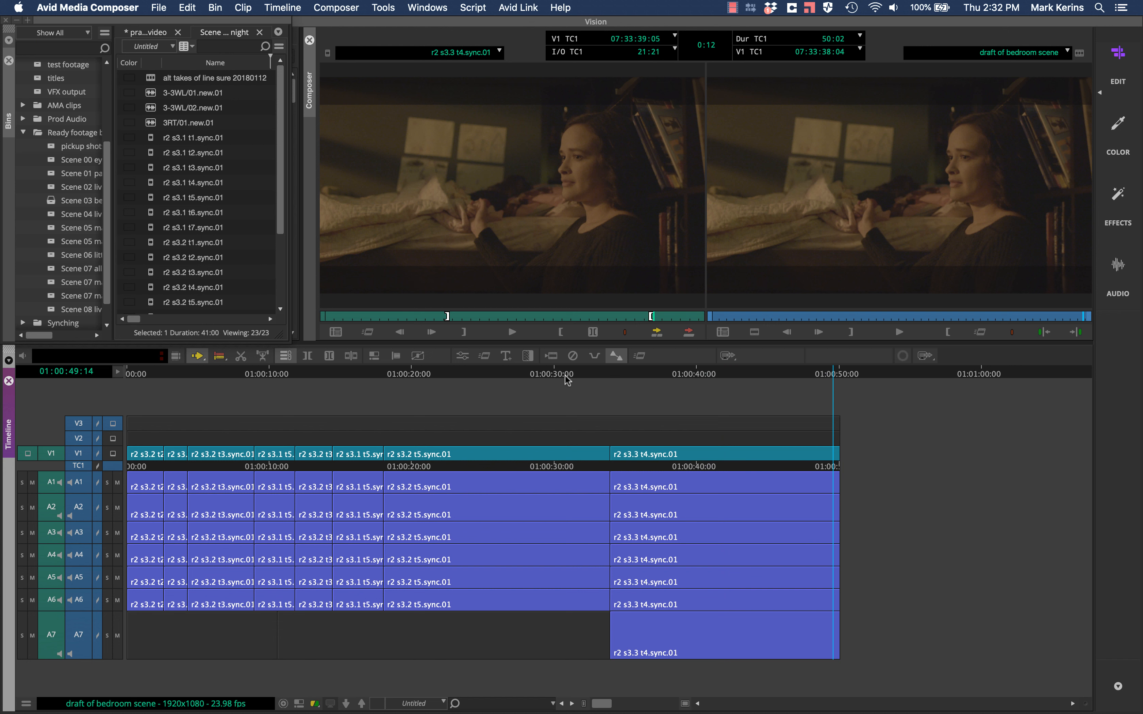
Step: Play the opening from the sequence start and enter trim mode at the first cut, 01:00:02:15, with only the outgoing side selected
key(Home)
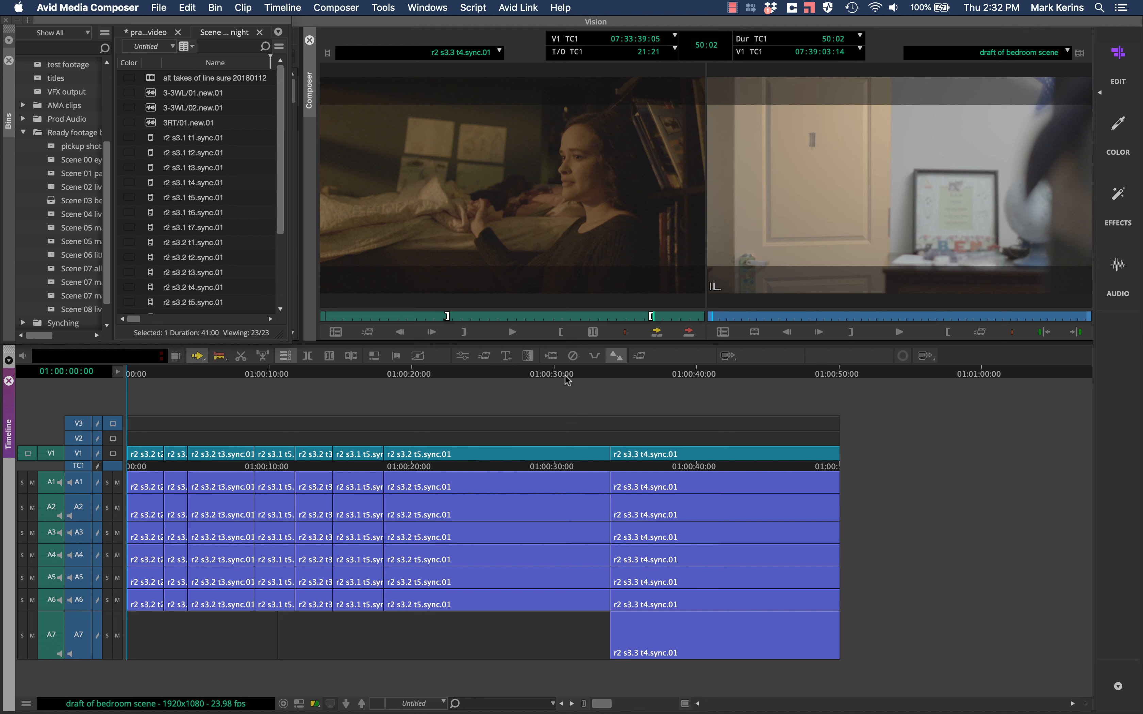
key(space)
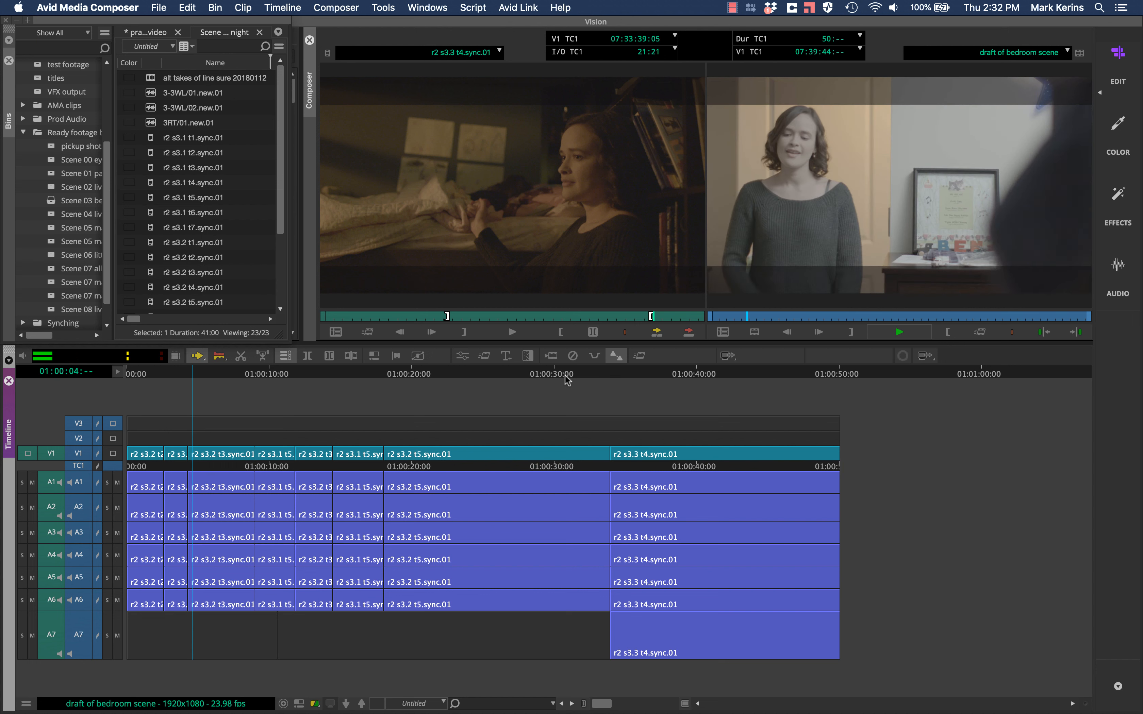
key(u)
key(u)
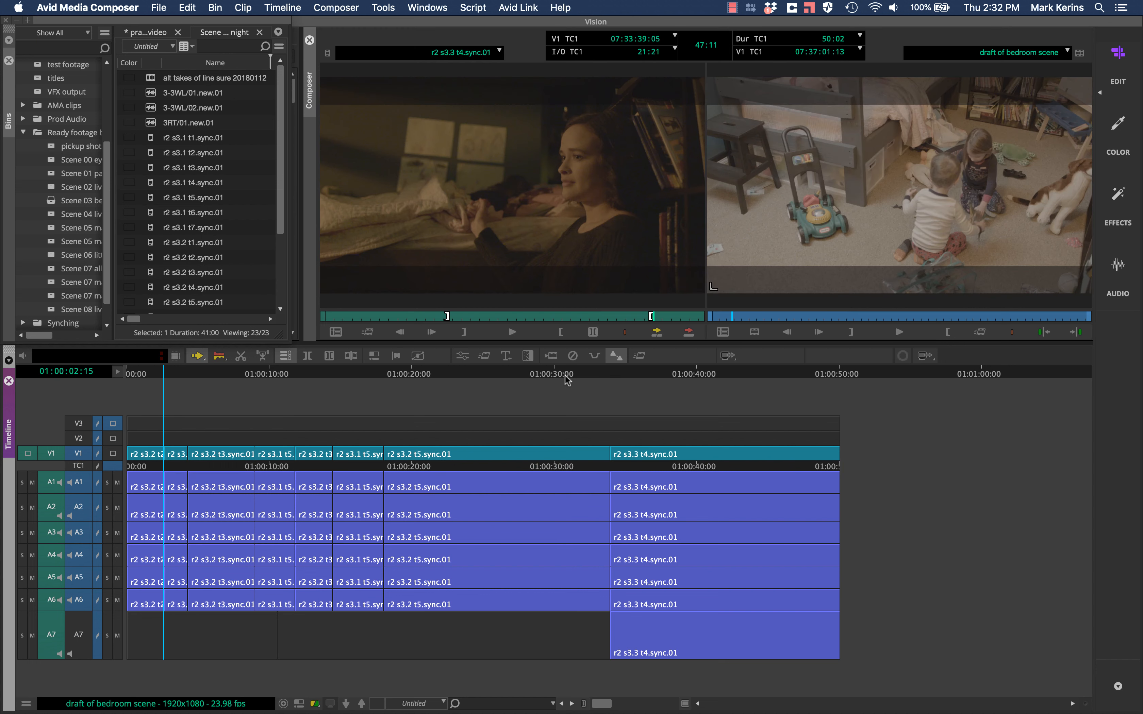
key(u)
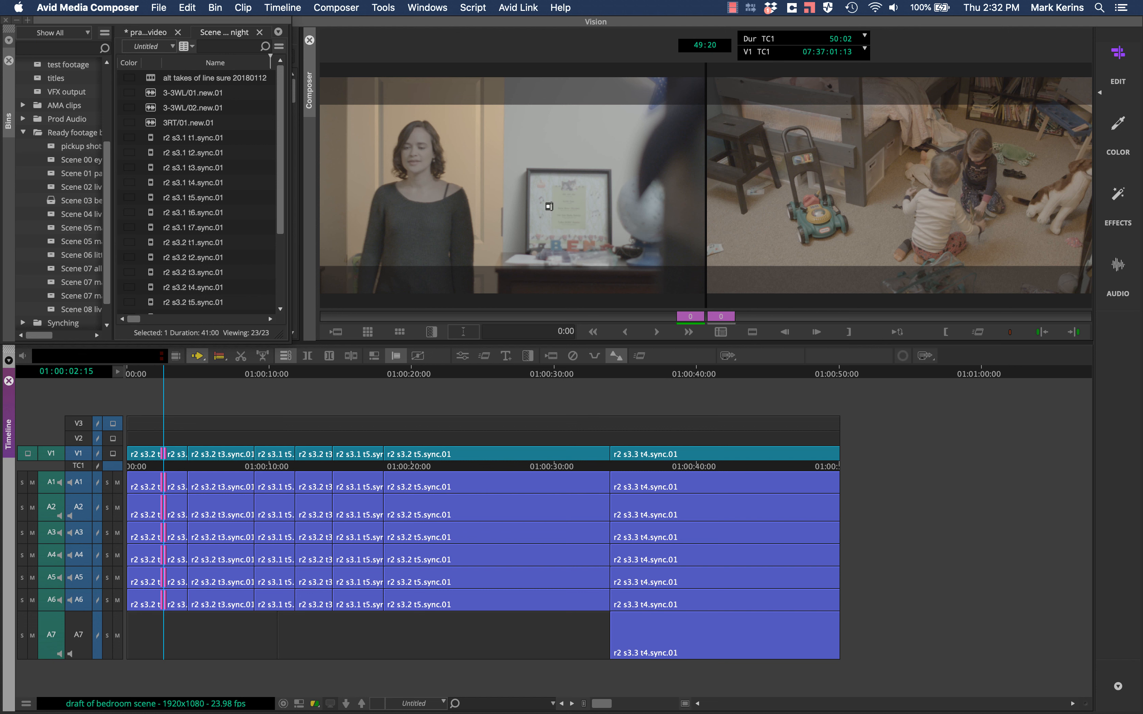
click(428, 219)
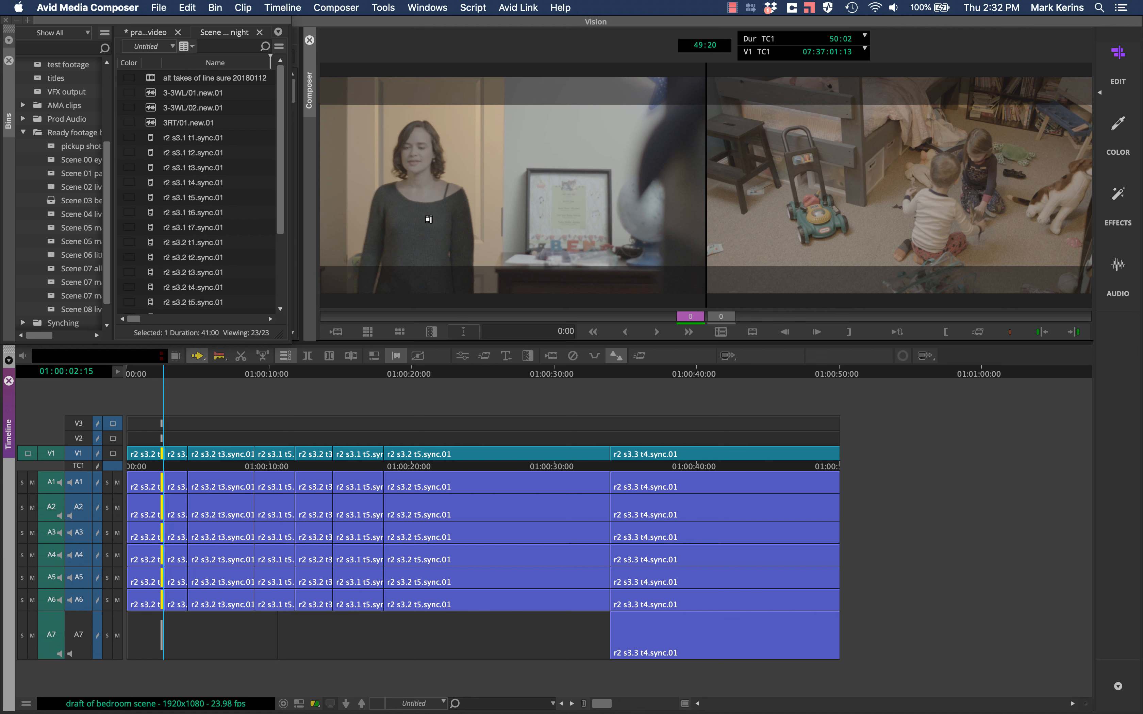
Step: Trim the outgoing side of the first cut 14 frames earlier and loop playback around the edit
key(m)
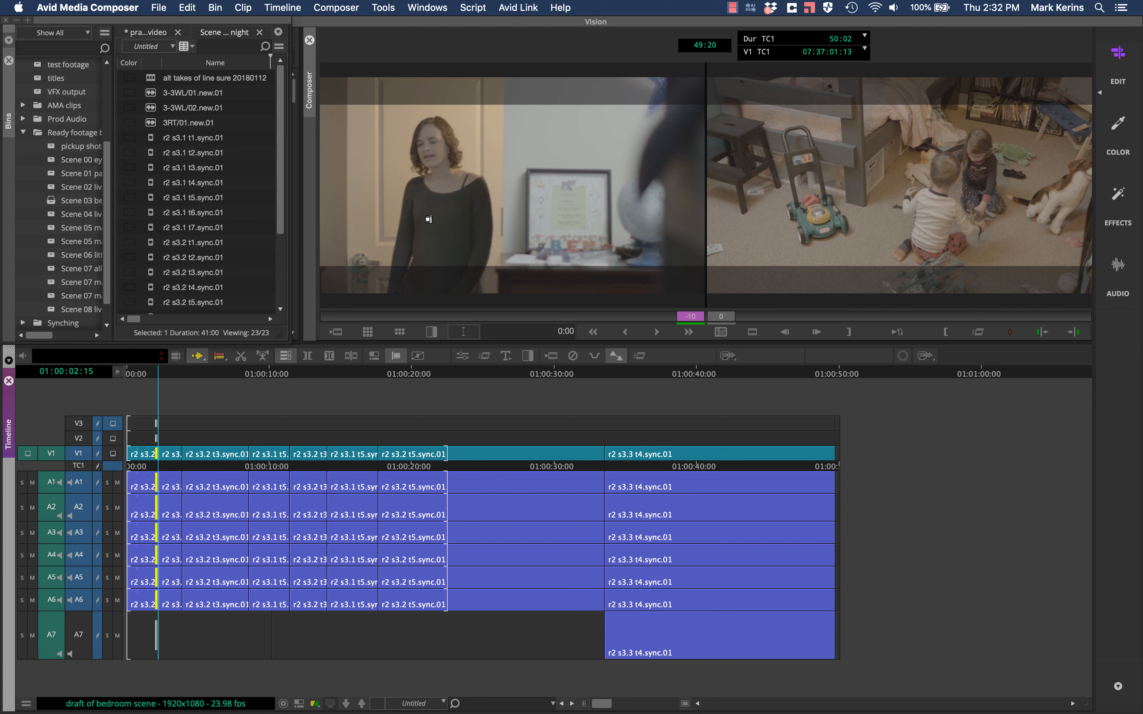
key(comma)
key(comma)
key(comma)
key(comma)
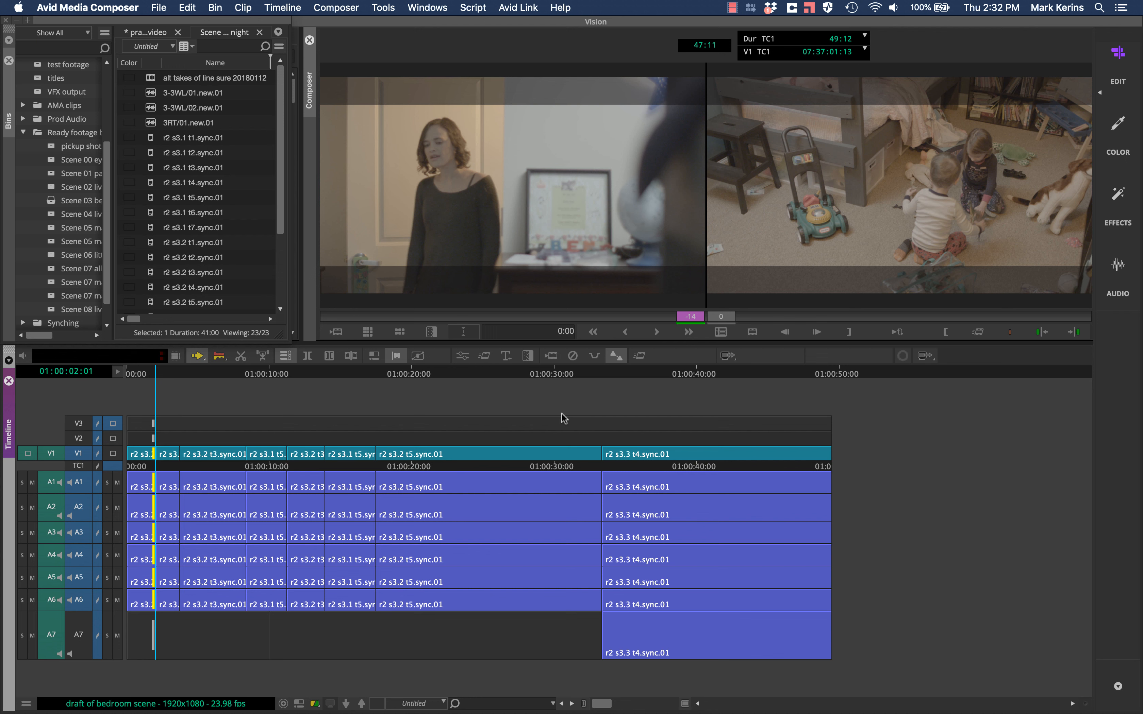
key(space)
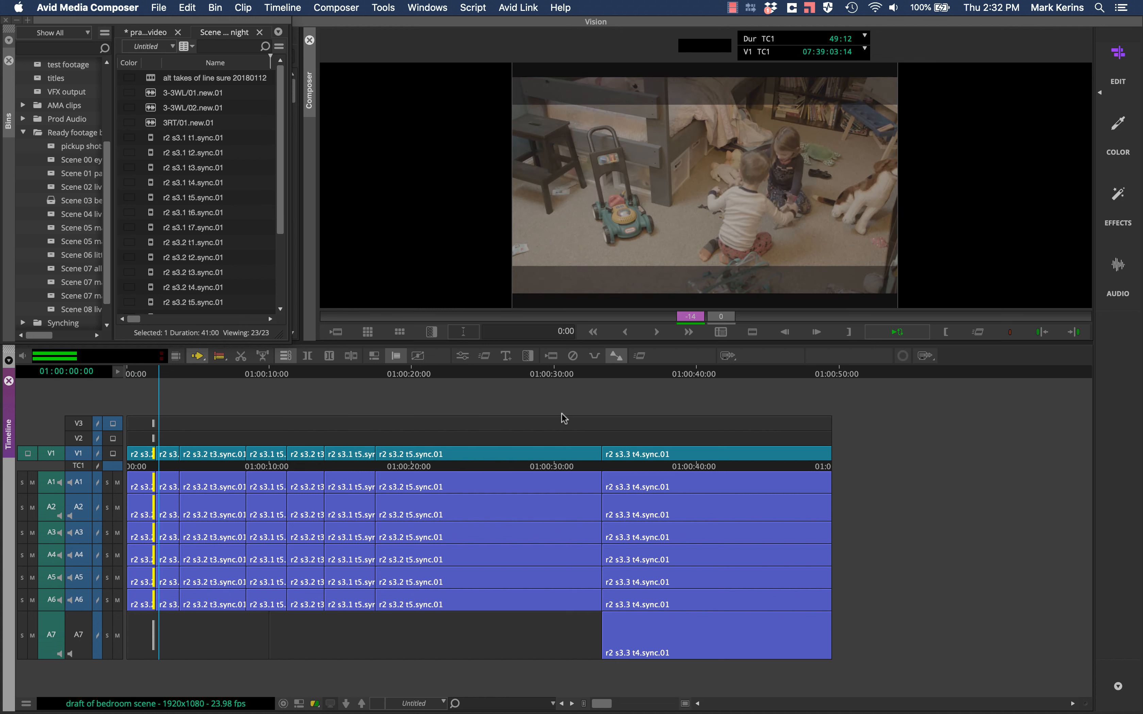
key(space)
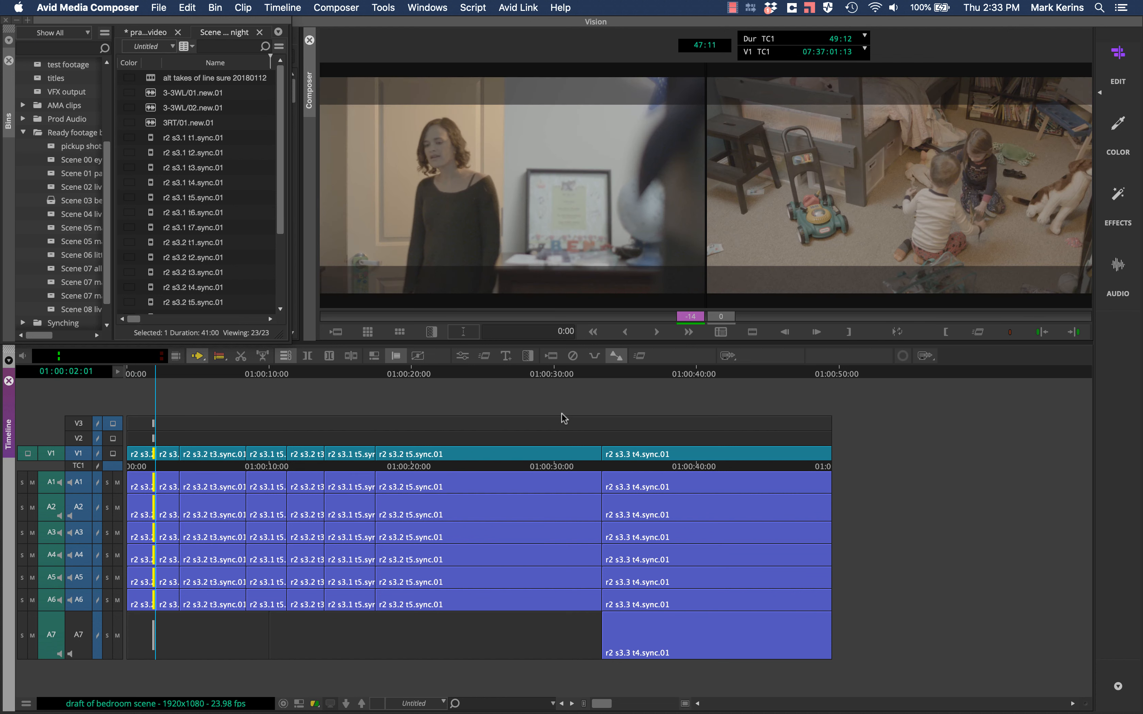
Step: Restore 8 frames to the end of the first clip, bringing its outgoing trim to -6 frames
key(period)
key(period)
key(period)
key(period)
key(period)
key(period)
key(period)
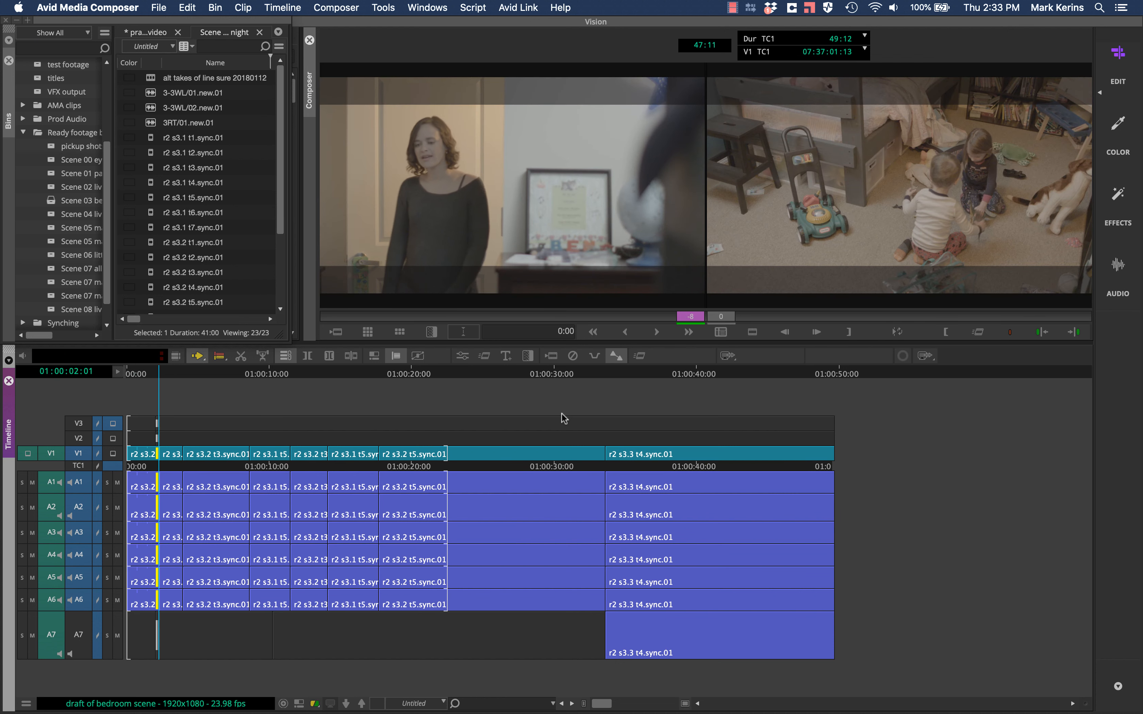
key(period)
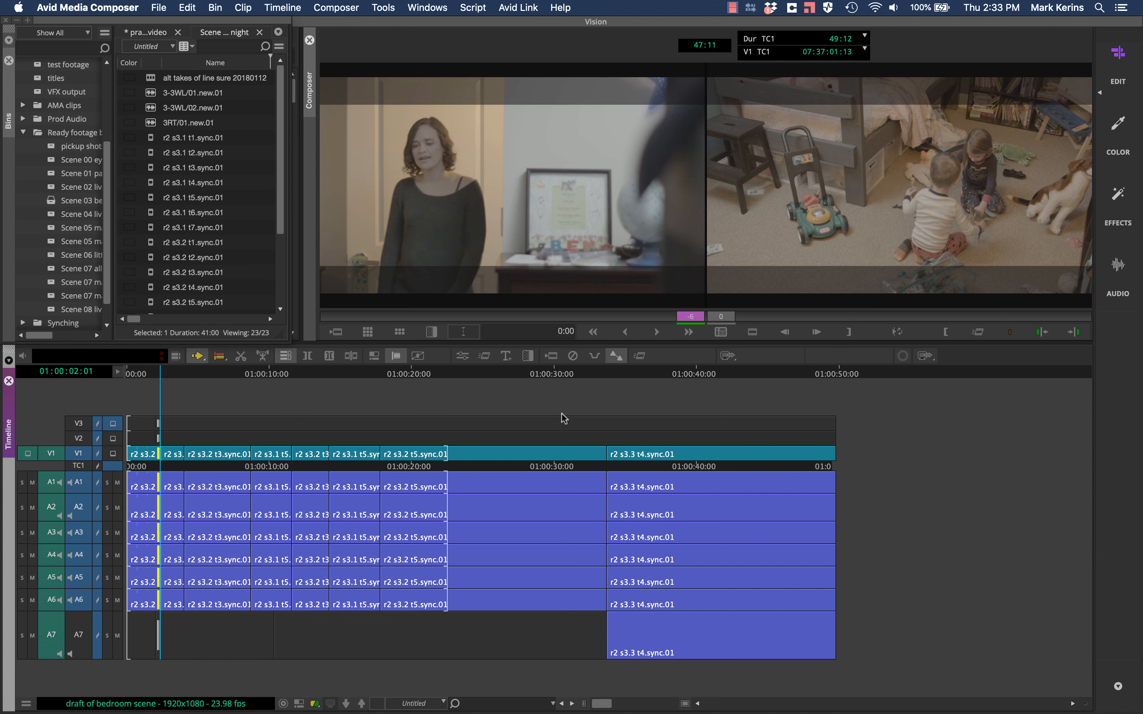
Step: Switch to the incoming side of the first cut, trim it 3 frames later, and loop playback around the edit
key(bracketright)
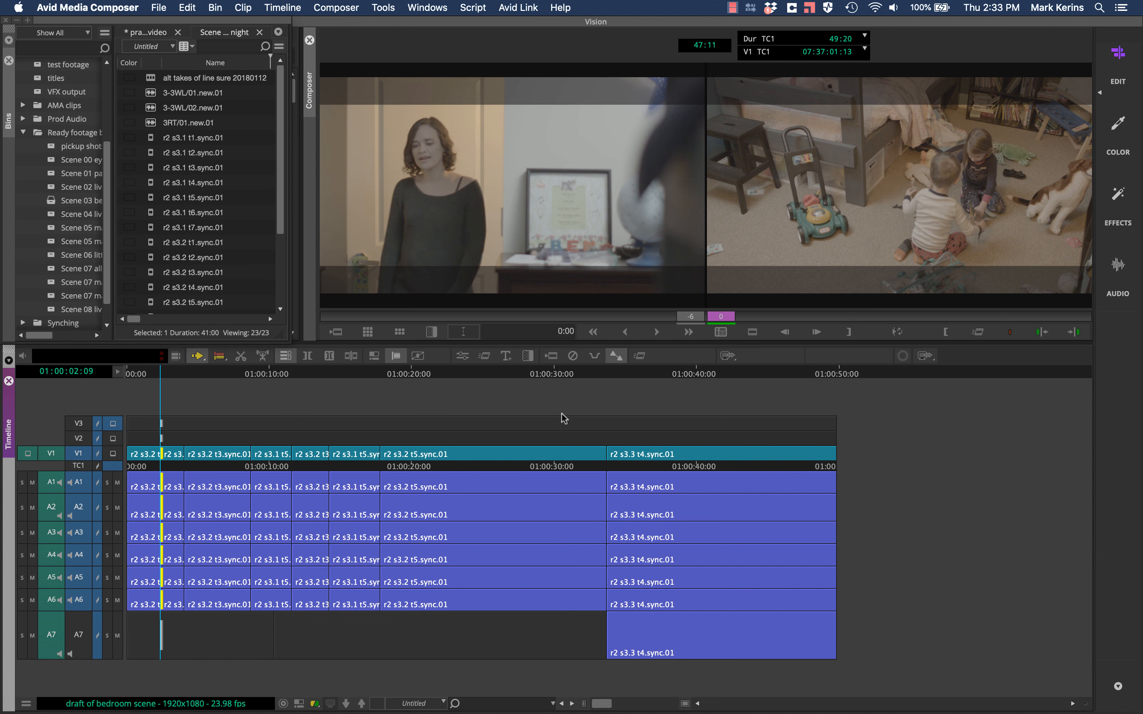
key(period)
key(period)
key(period)
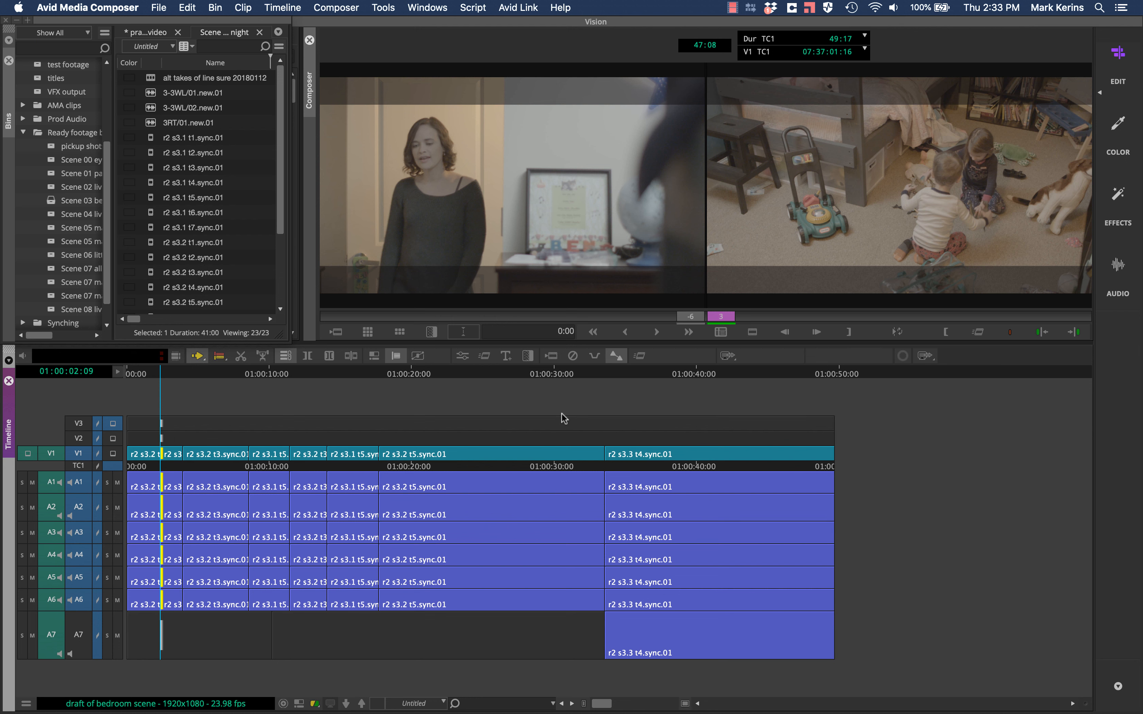
key(space)
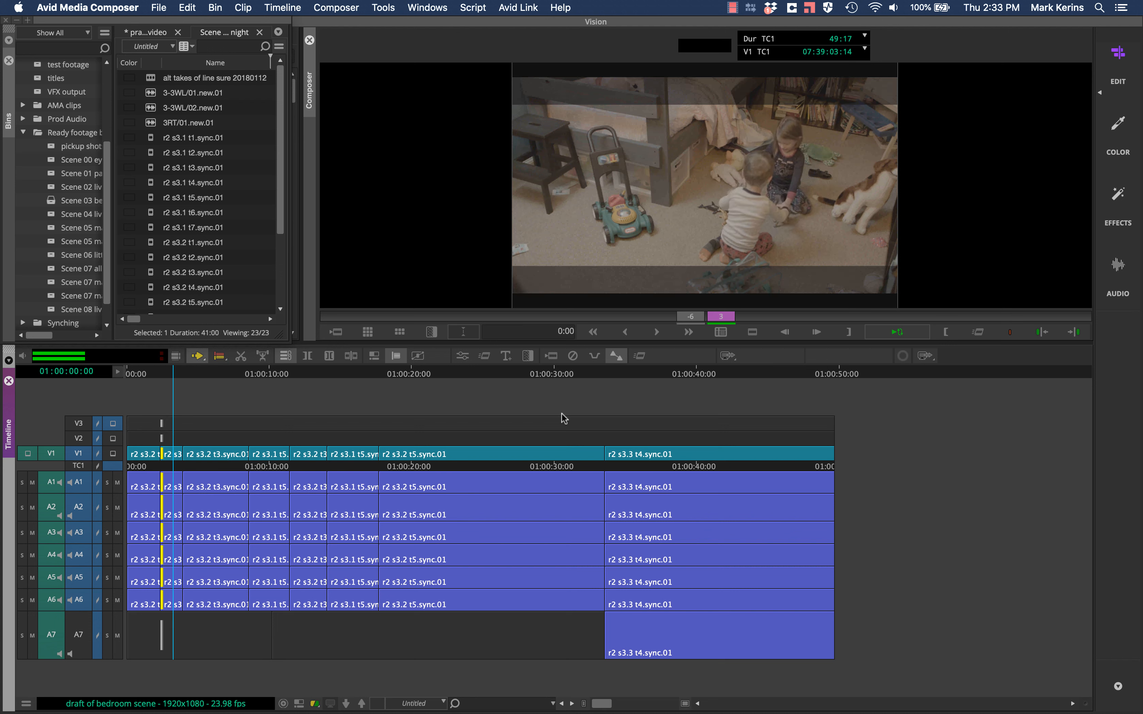
key(space)
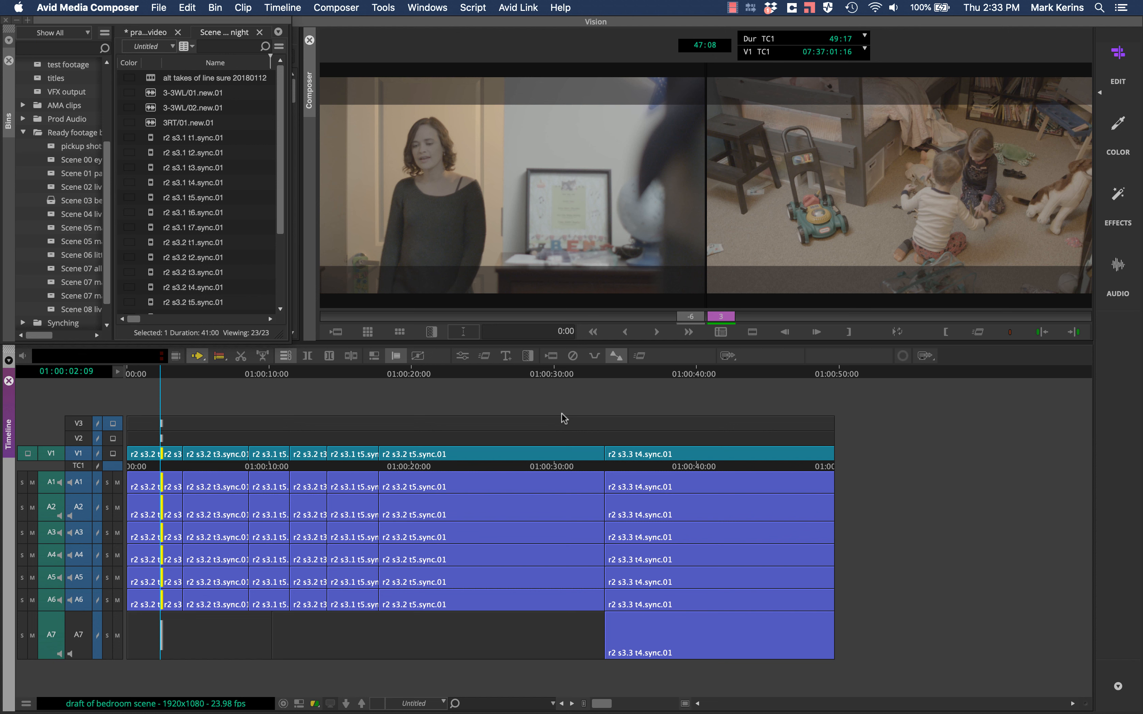
Step: Move the trim to the second cut, 01:00:03:22, and trim only its outgoing side 7 frames earlier
key(s)
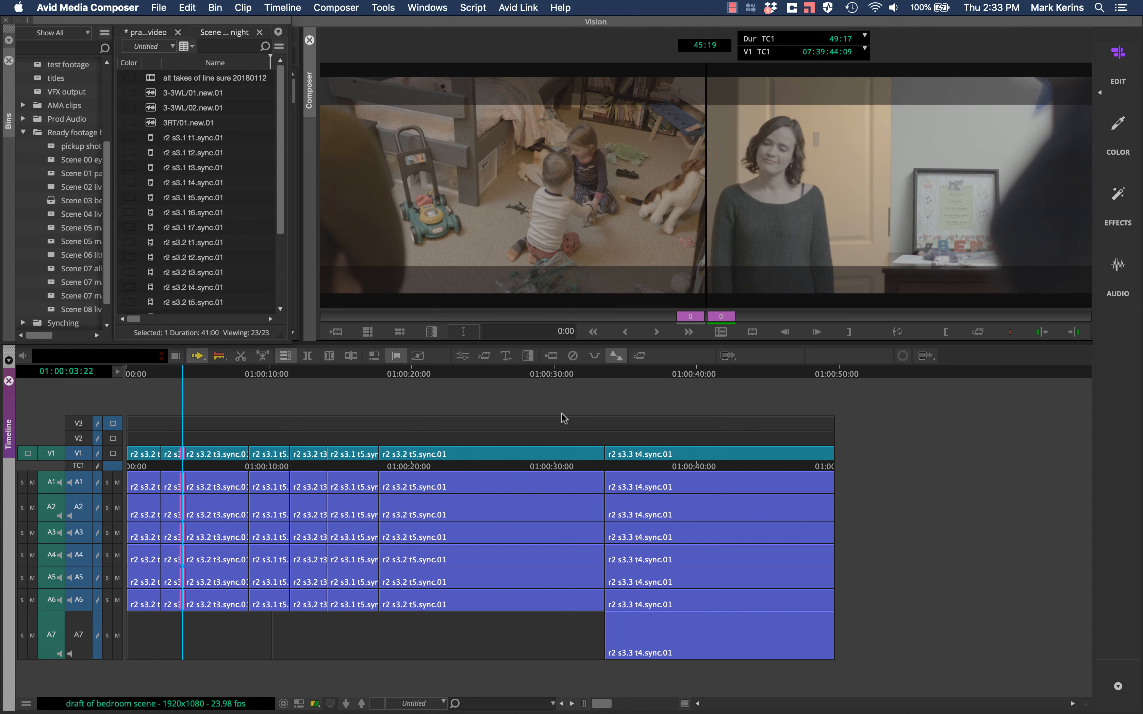
key(a)
key(s)
key(p)
key(comma)
key(comma)
key(comma)
key(comma)
key(comma)
key(comma)
key(comma)
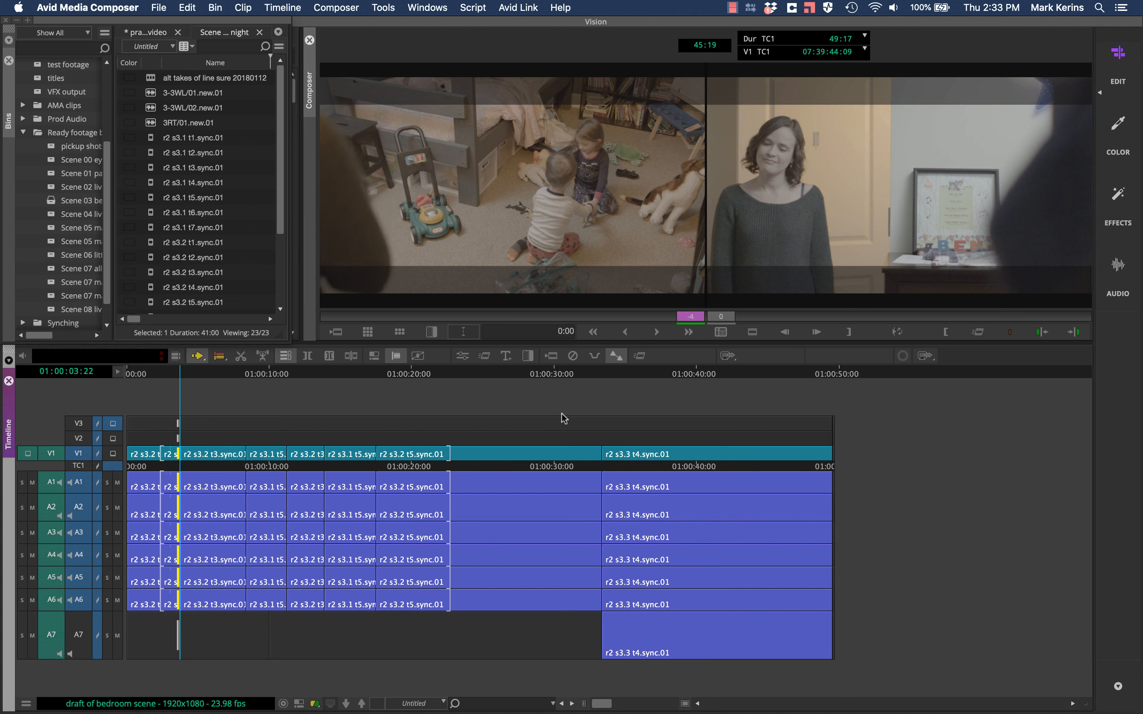
key(period)
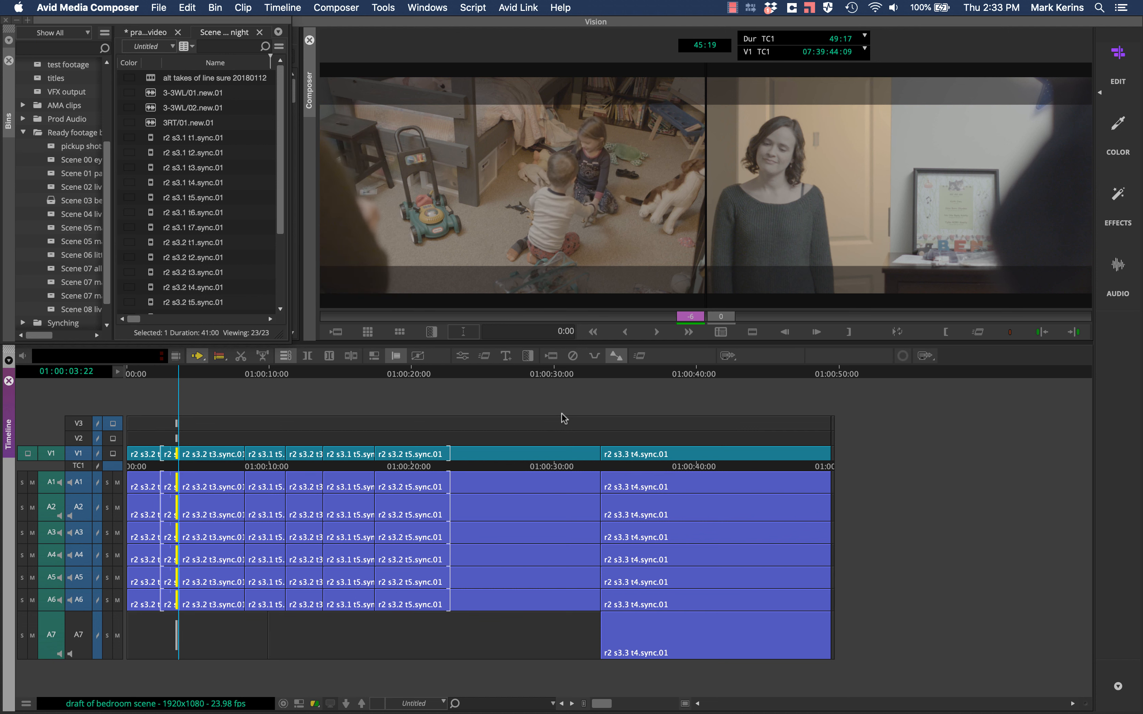
key(period)
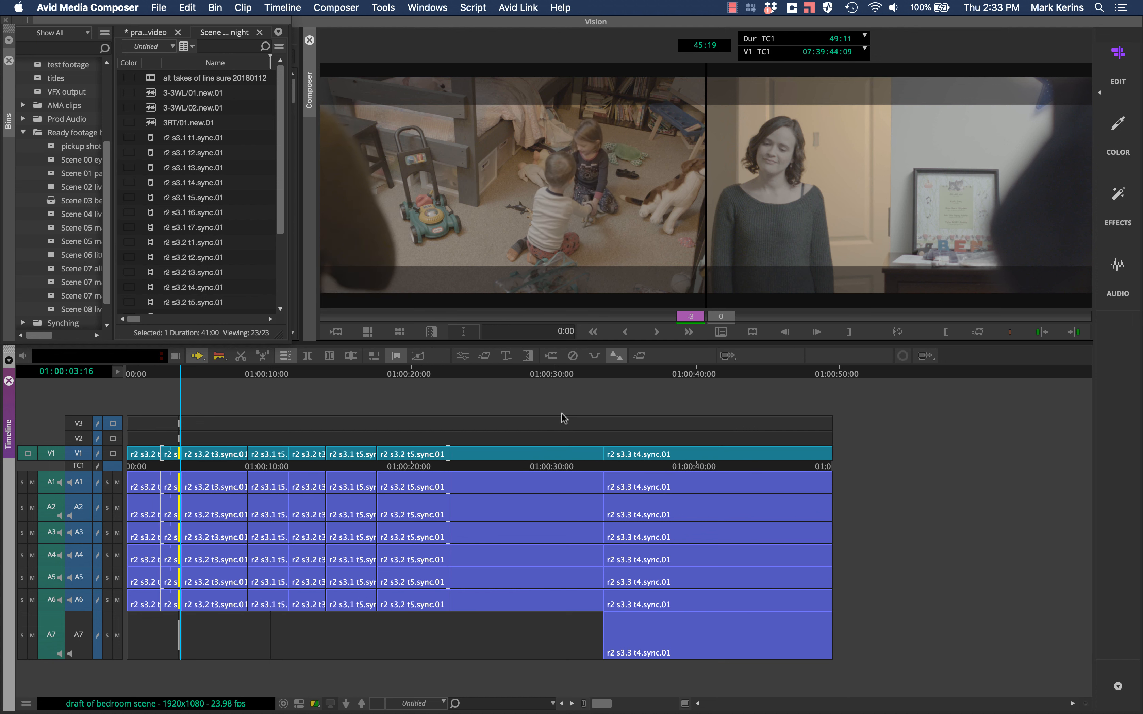
key(comma)
key(comma)
Step: Trim the start of r2 s3.2 t3.sync.01 12 frames later, loop playback around the edit, and leave trim mode
key(bracketright)
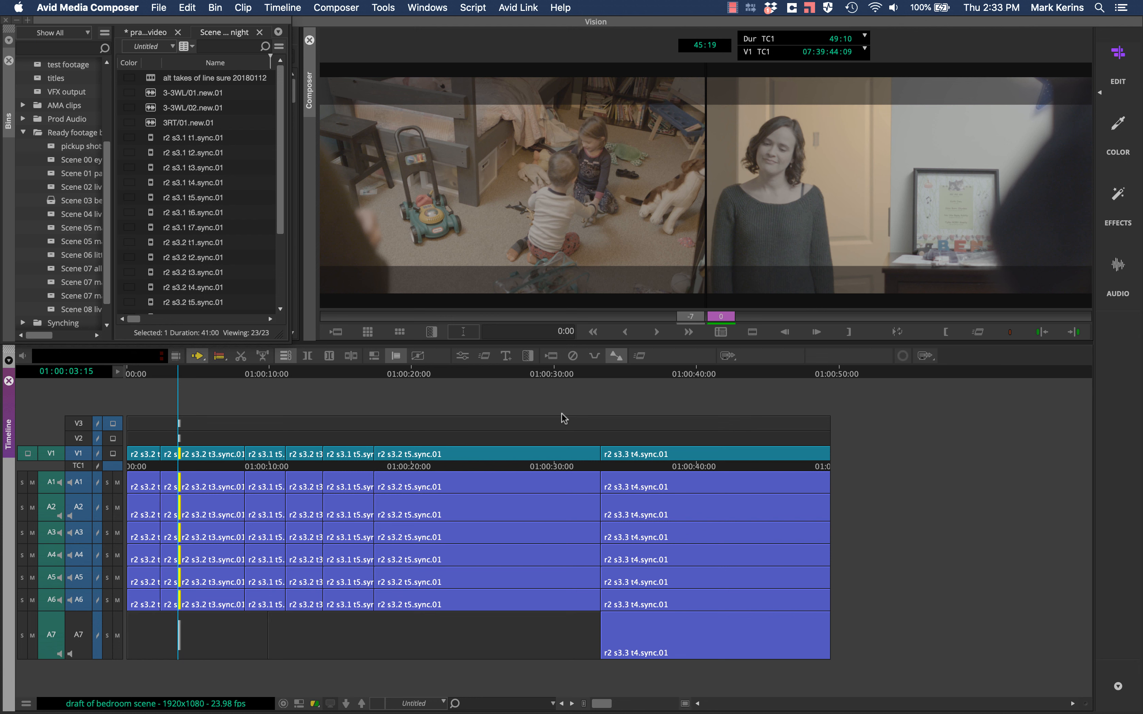
key(l)
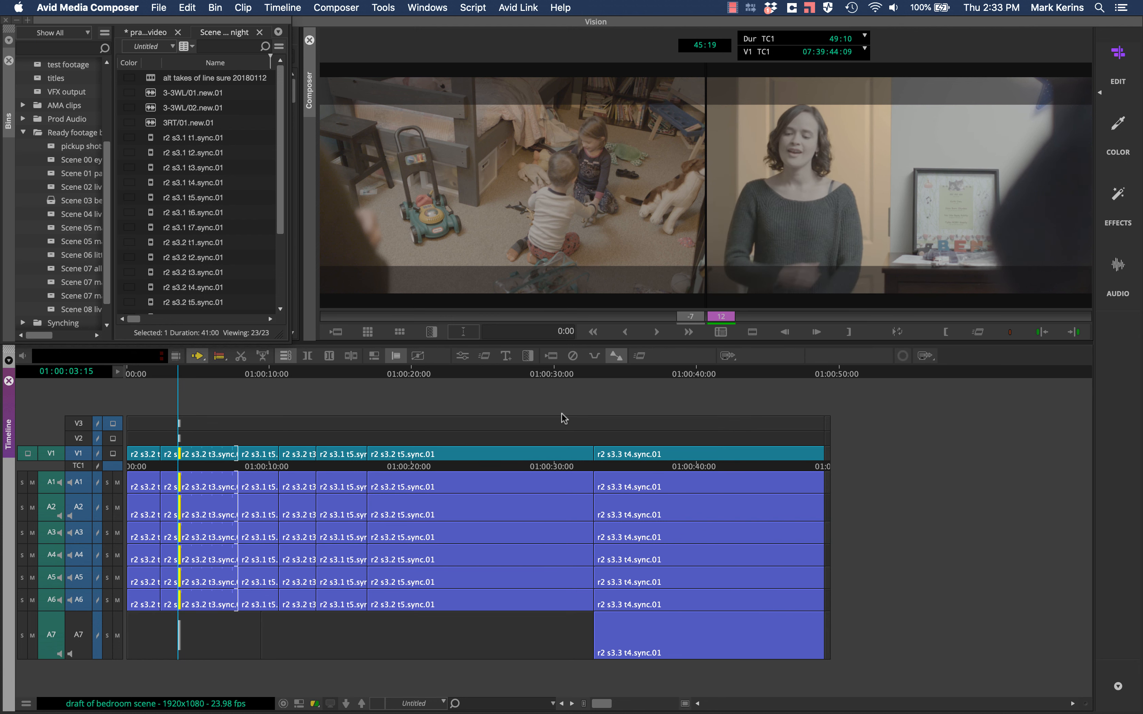
key(space)
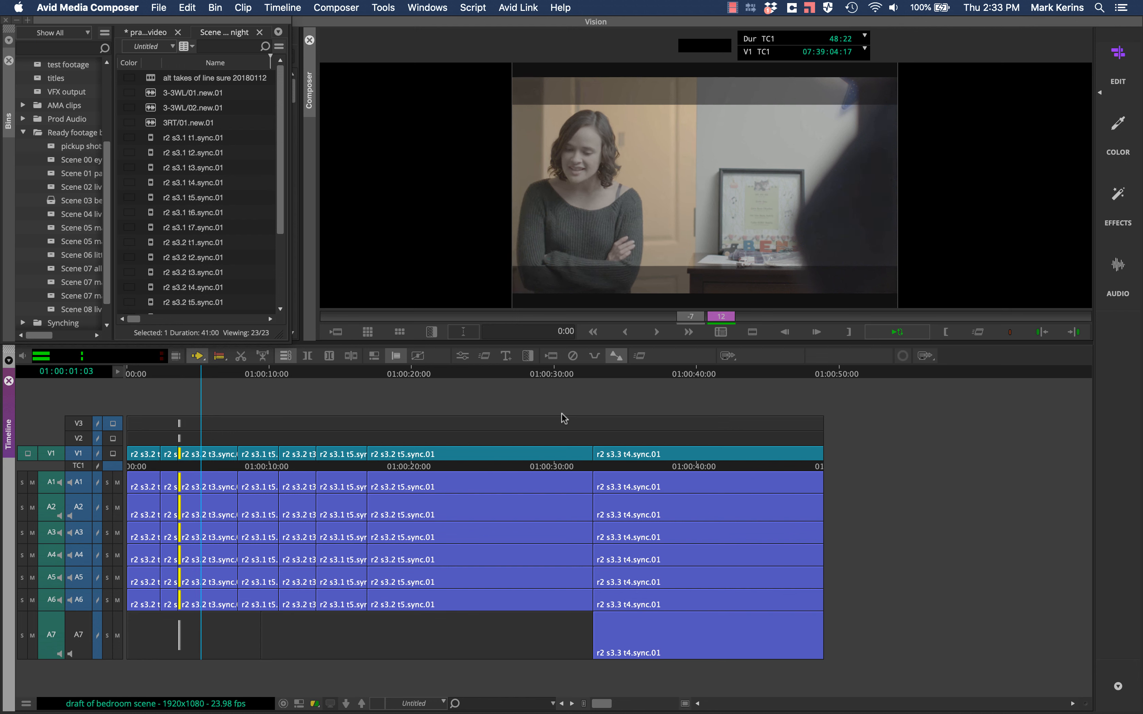
key(space)
key(u)
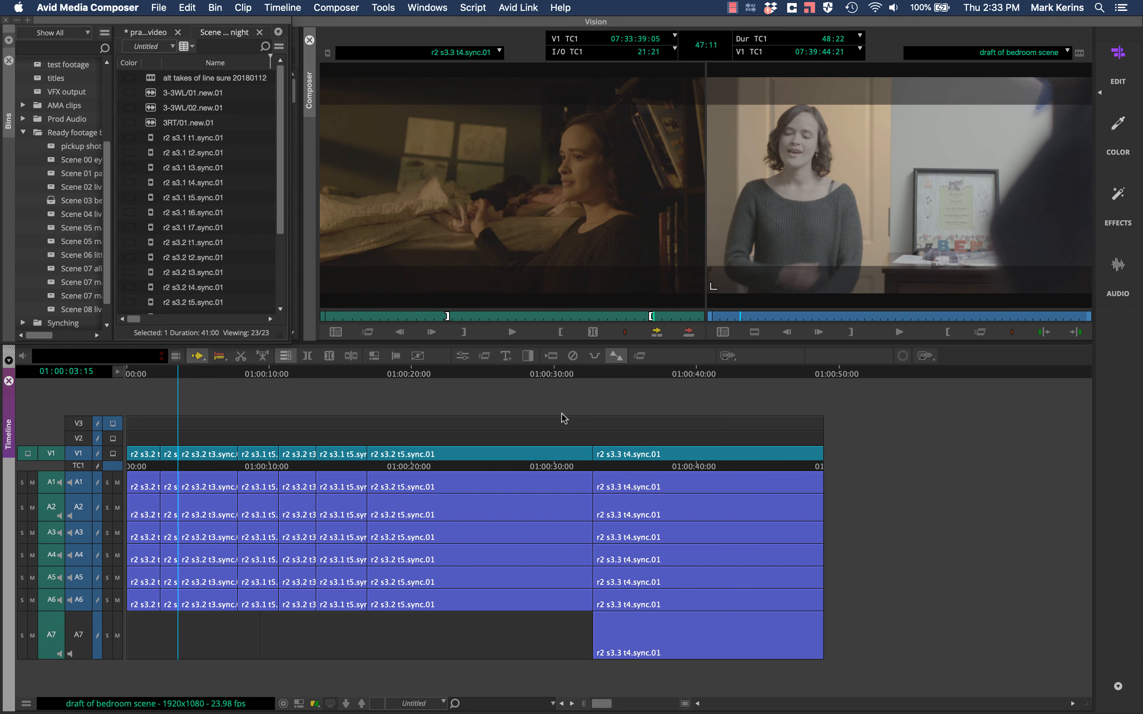
Step: Play back and forth across the second cut to review the trims, and return to the first cut
key(space)
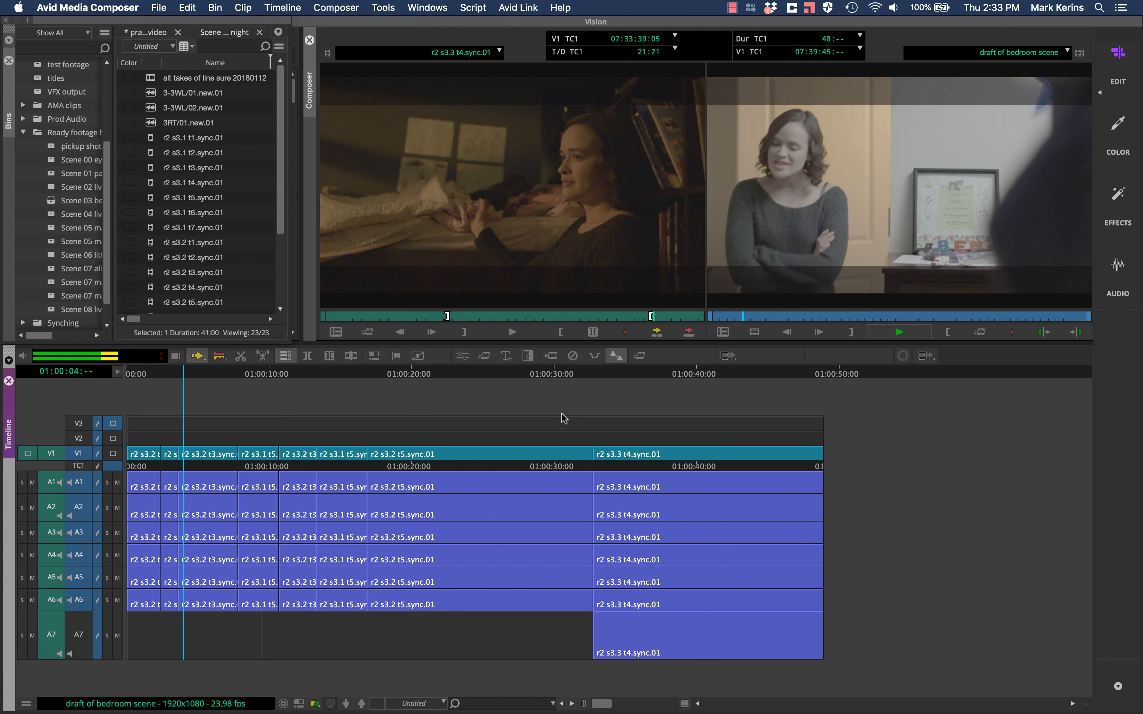
key(space)
key(j)
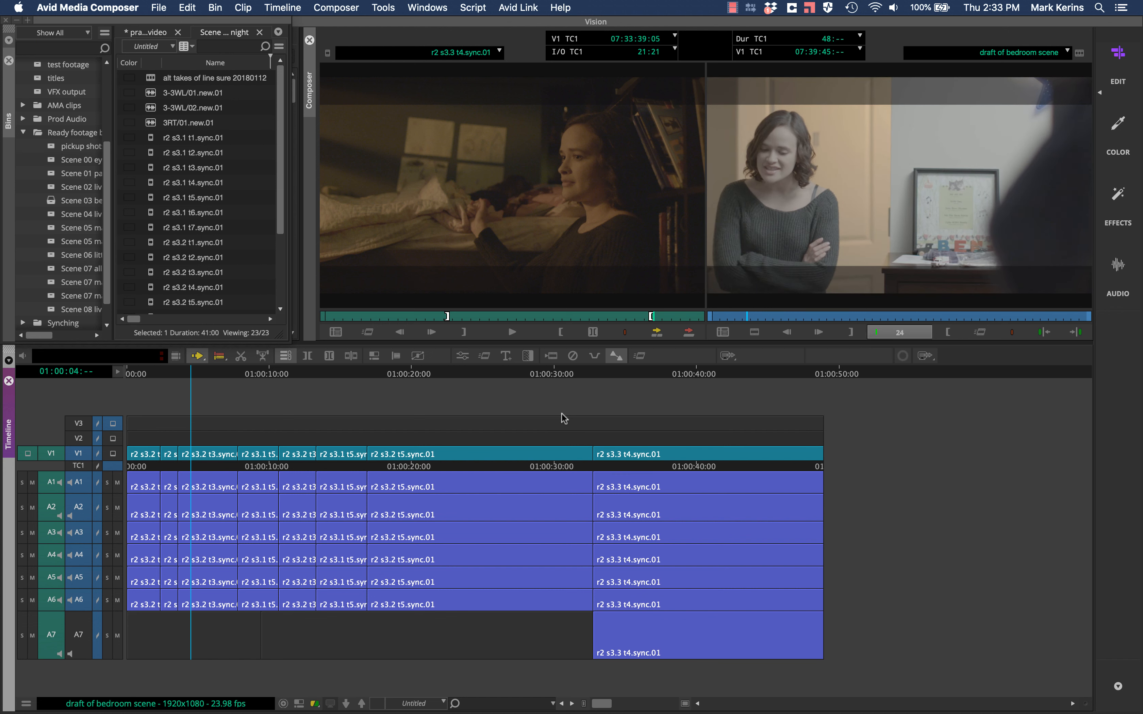
key(space)
key(space)
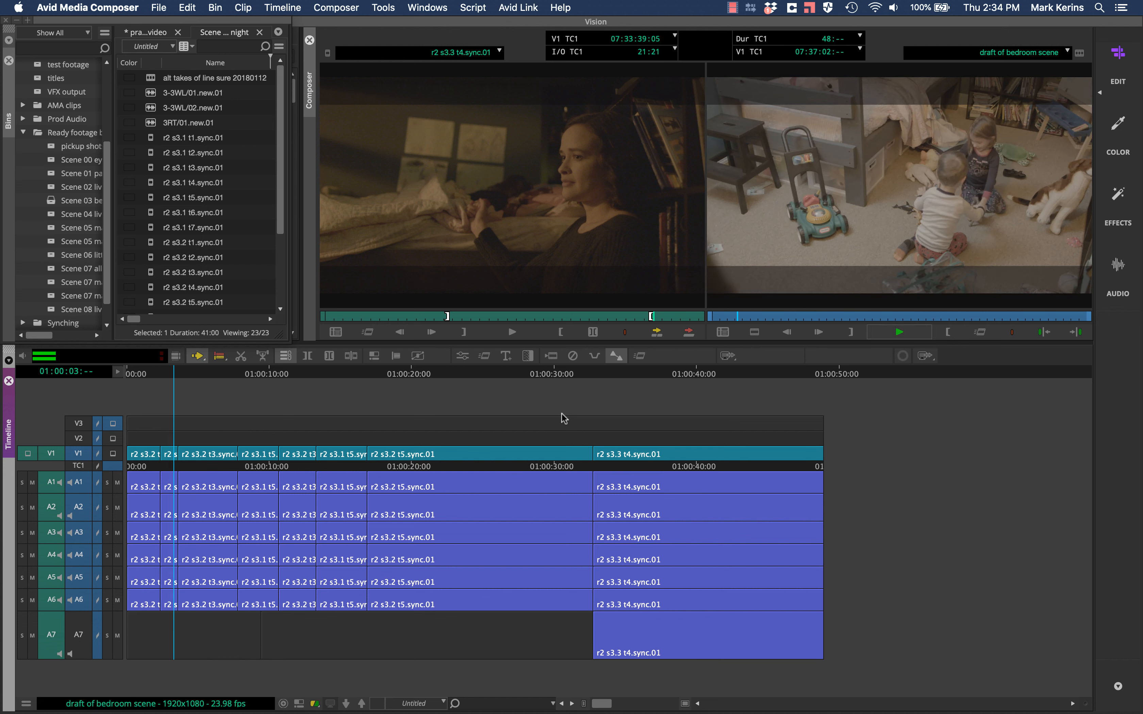
key(space)
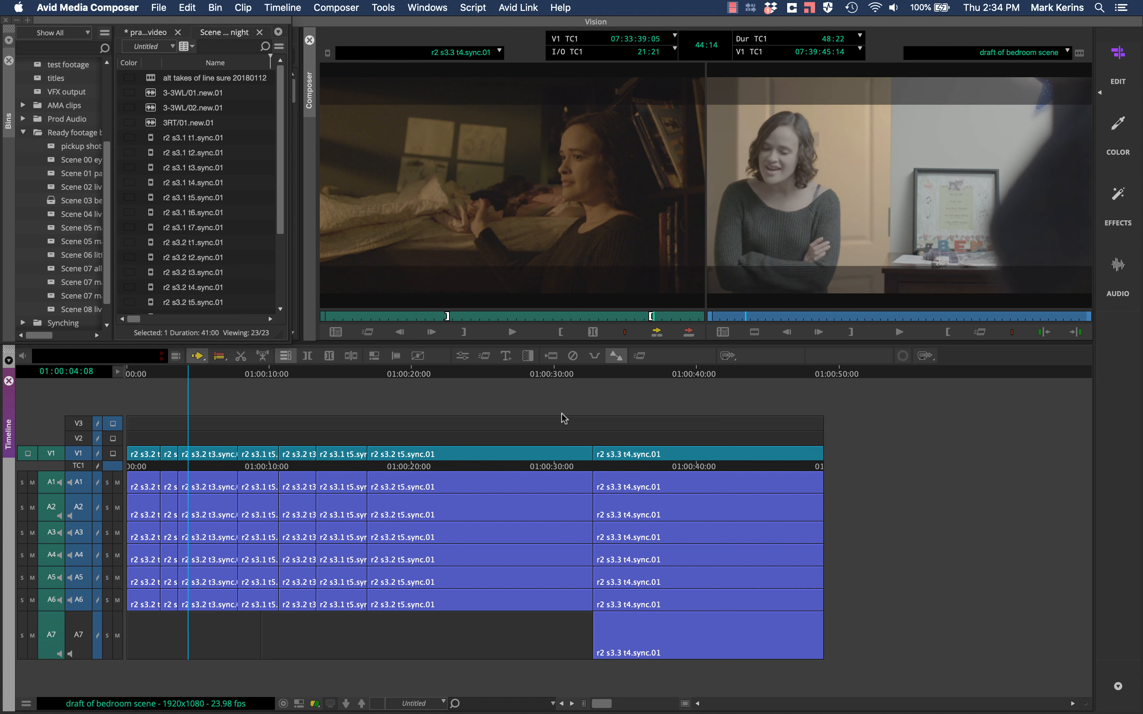
key(j)
key(j)
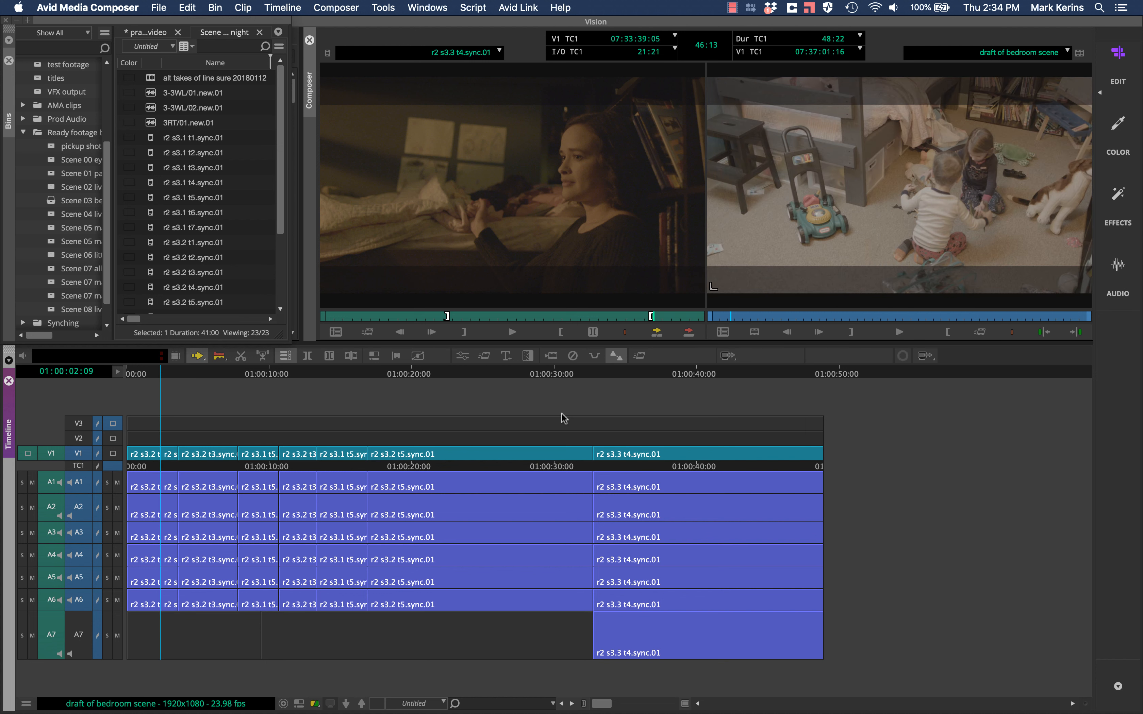
Step: Enter trim mode at the first cut, 01:00:02:09, and trim only the incoming side 24 frames earlier
key(u)
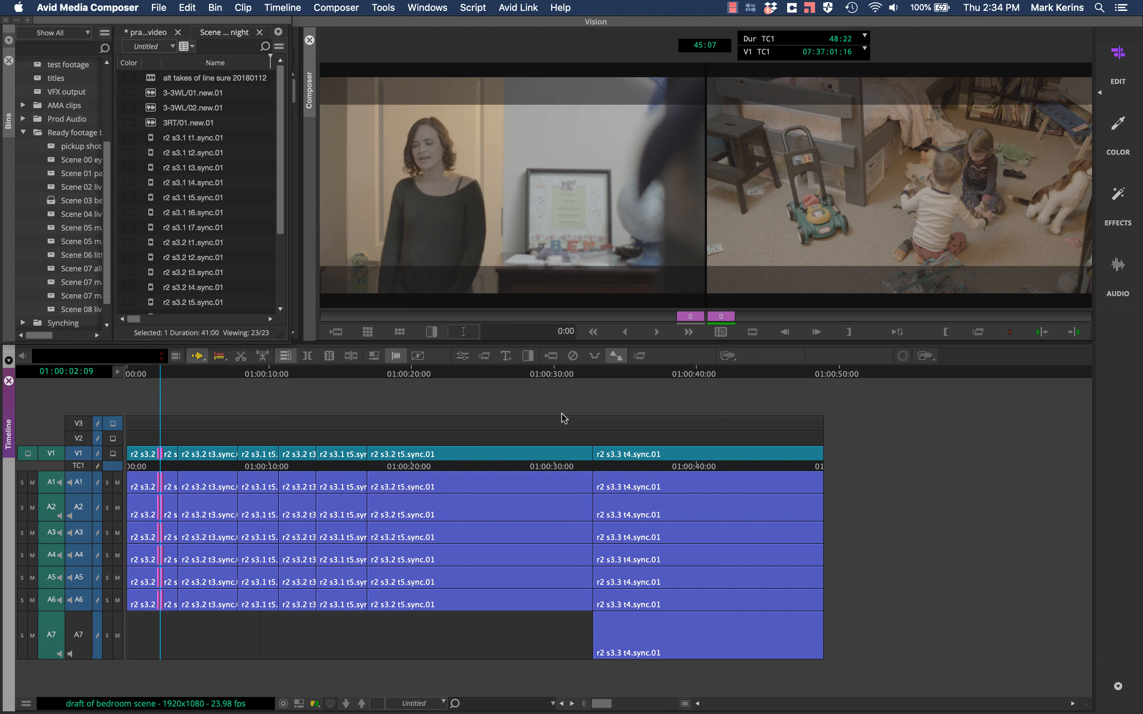
key(bracketright)
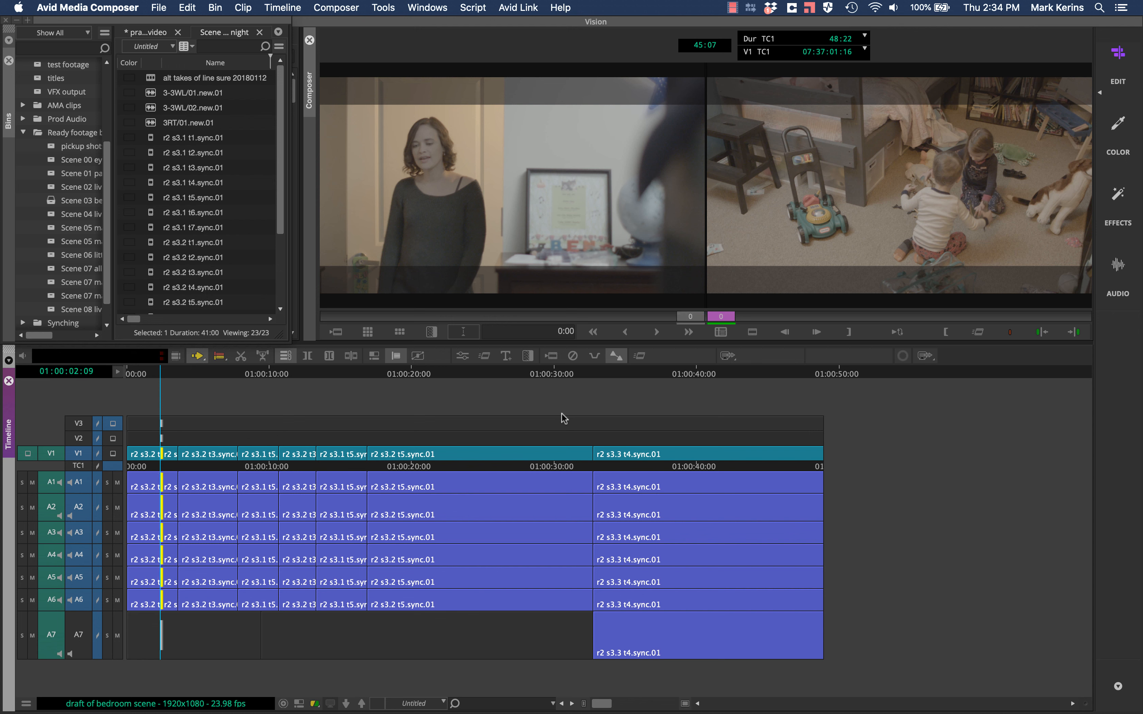
key(k+j)
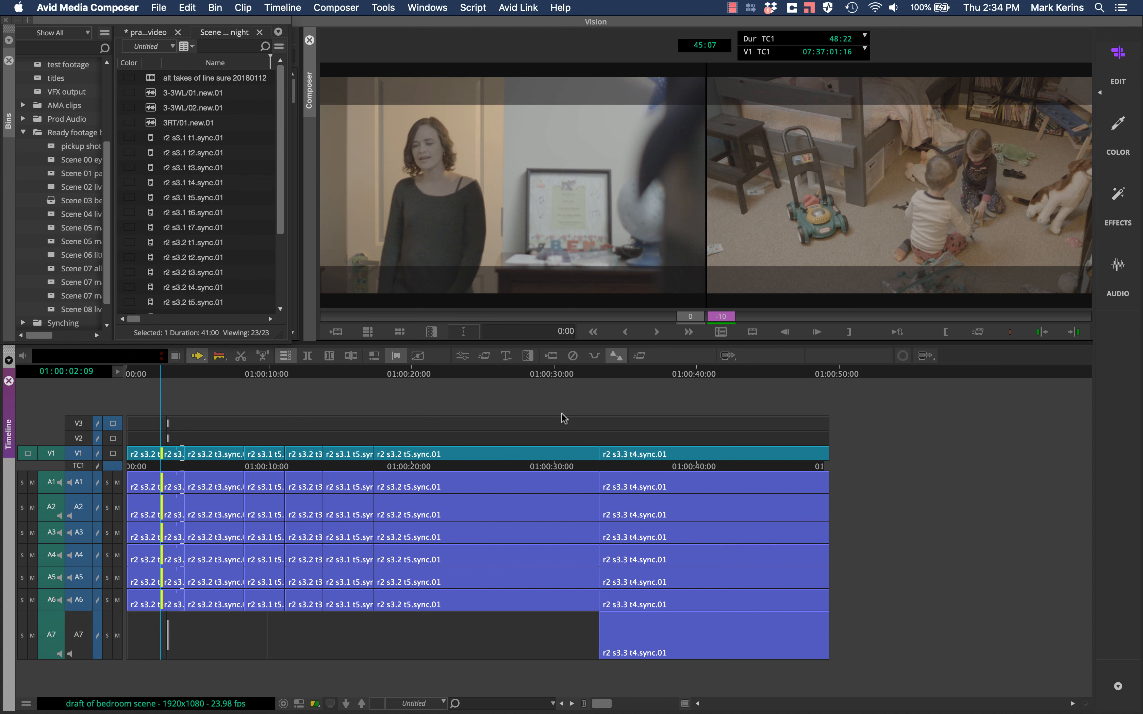
key(k+j)
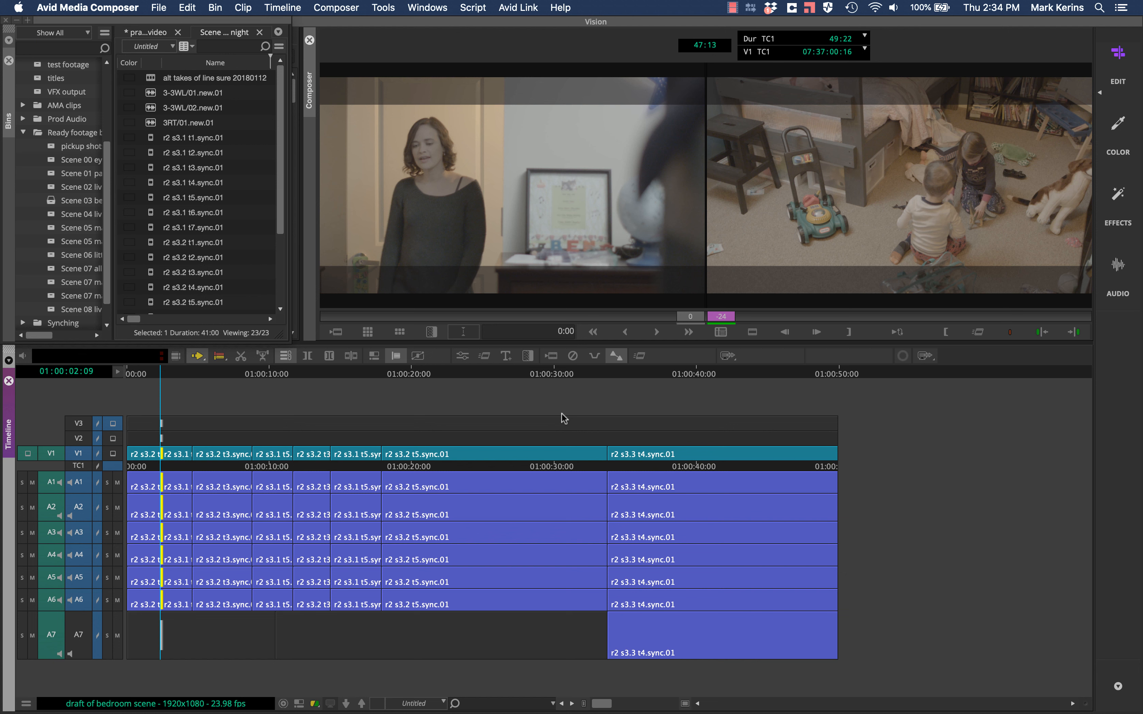
Step: Save the trimmed sequence, leave trim mode, and play across the opening cuts to review them
key(super+s)
key(Escape)
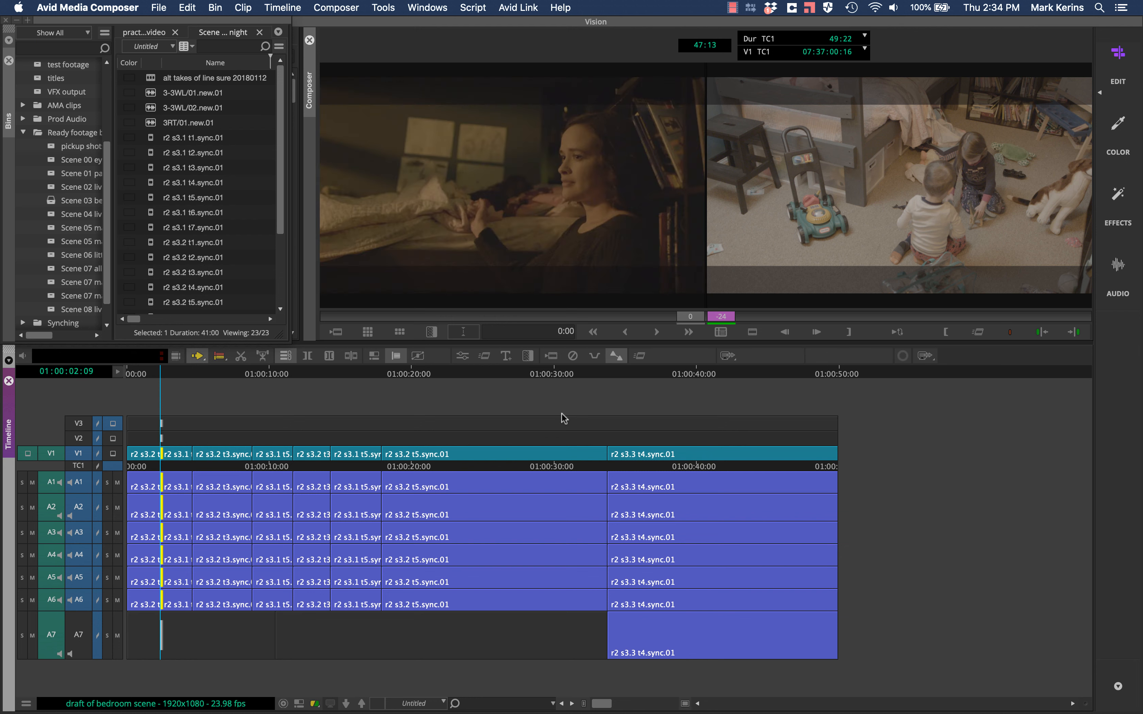
key(j)
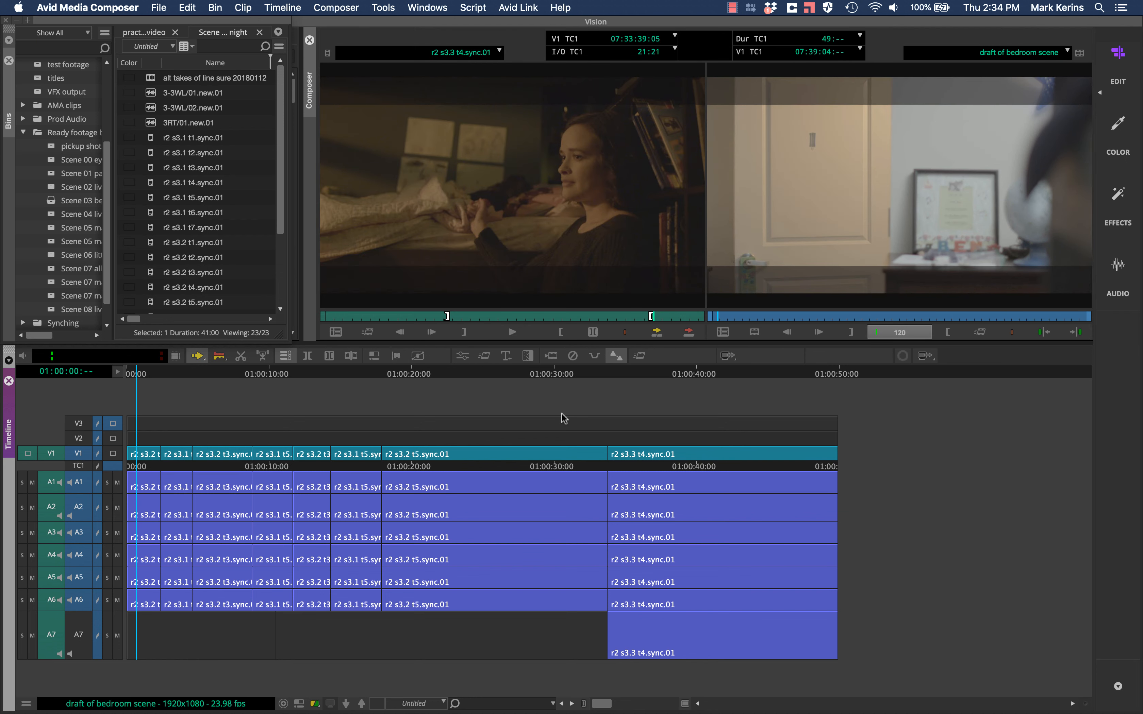
key(l)
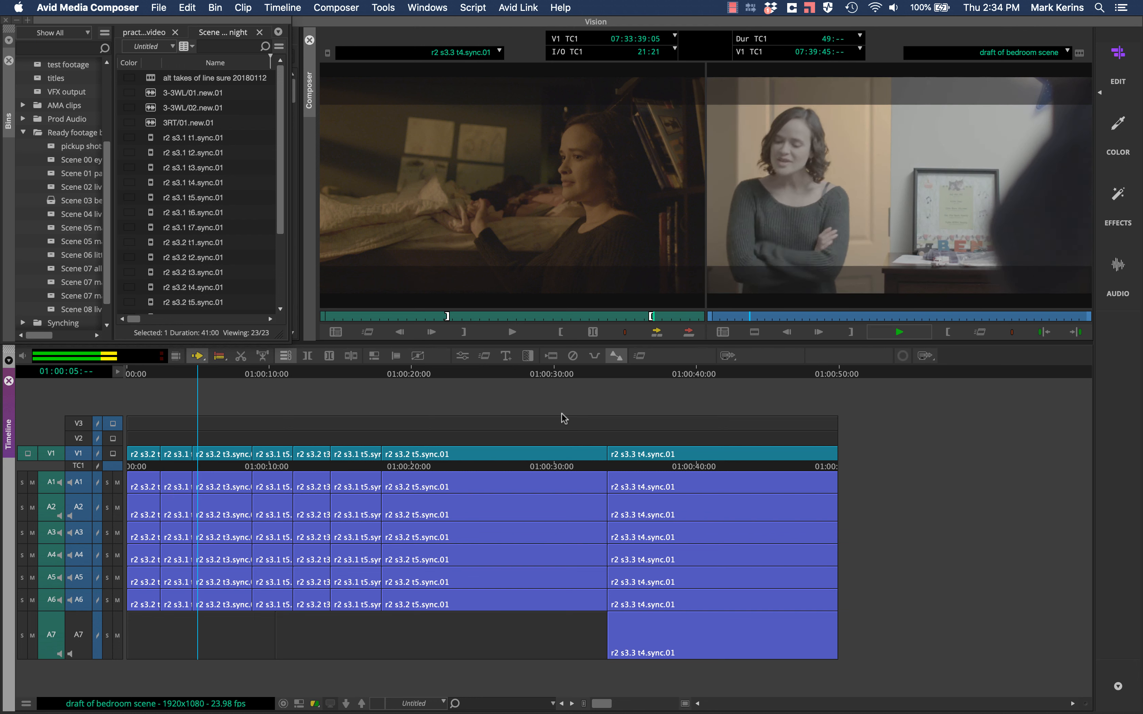
key(k)
key(a)
key(a)
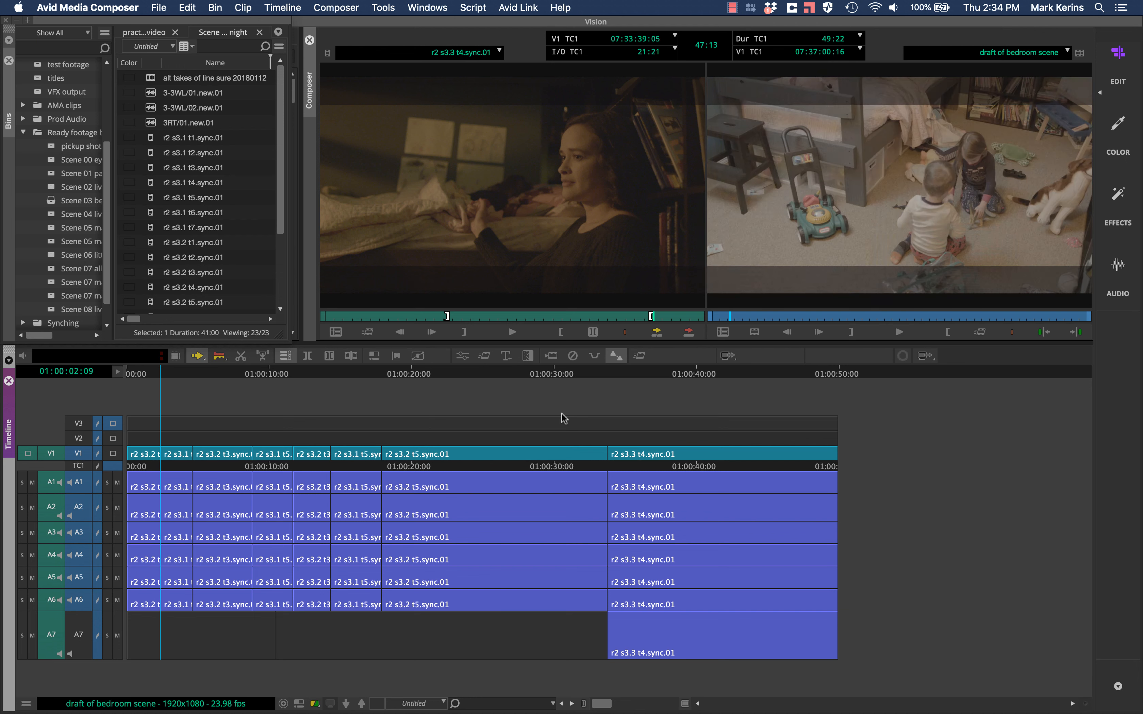
Step: Play the sequence from its start and replay the passage around the cut at 01:00:08:19
key(Home)
key(l)
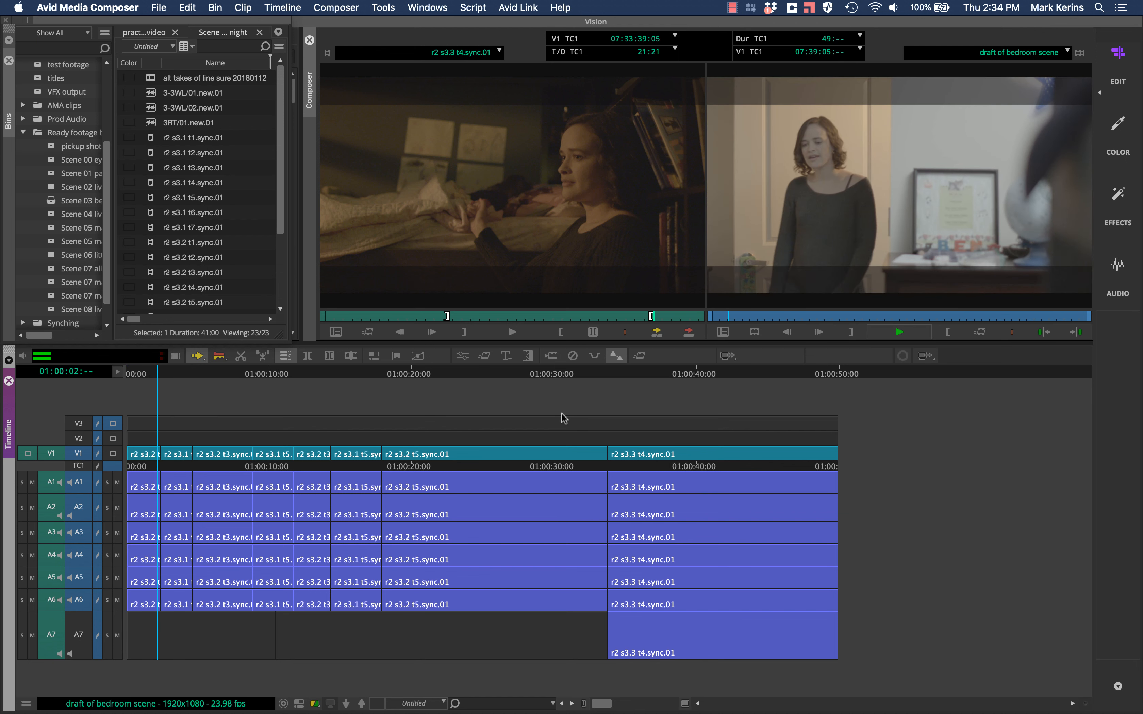
key(l)
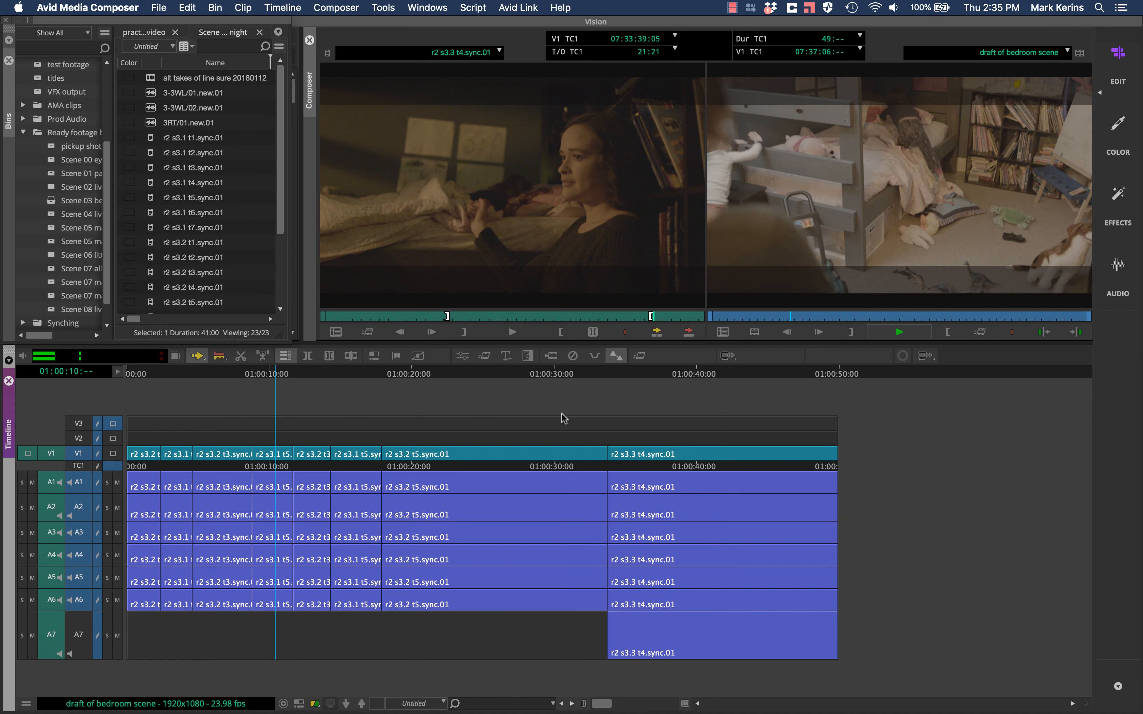
key(space)
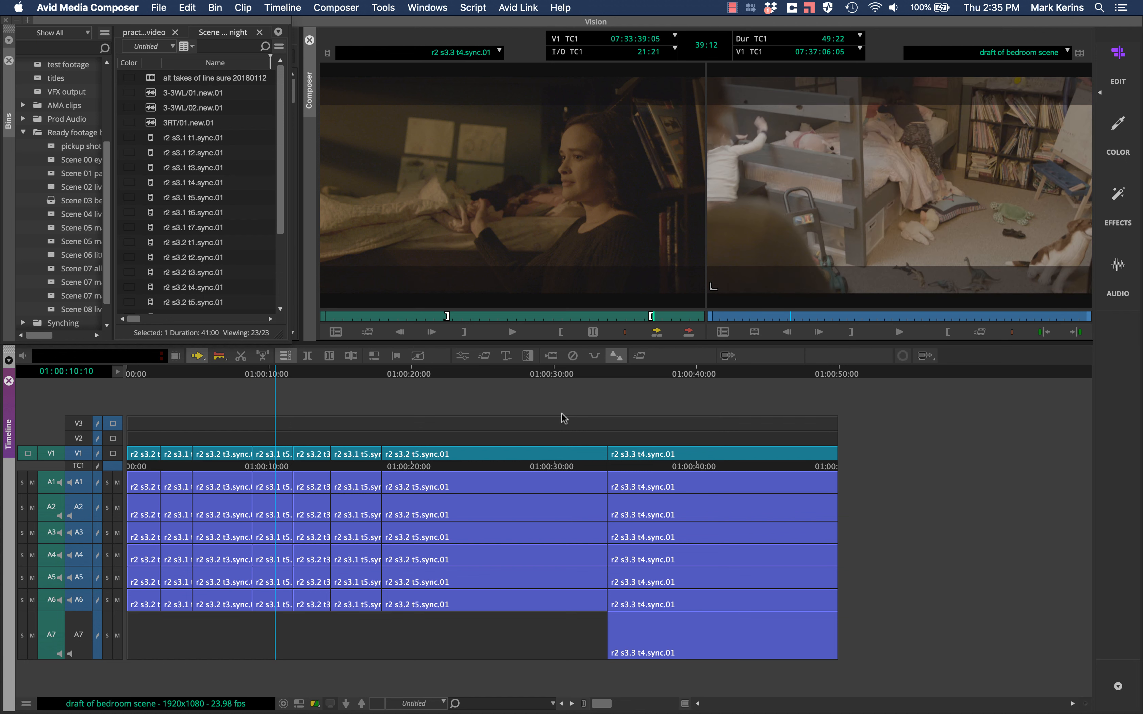
key(space)
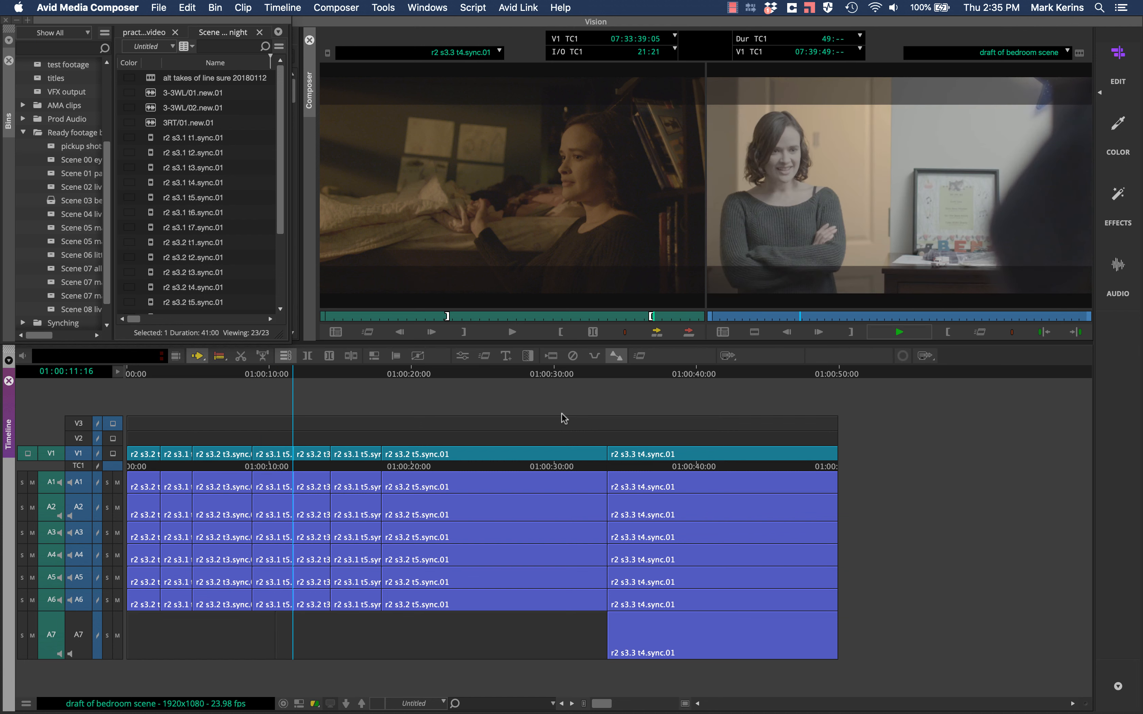
key(j)
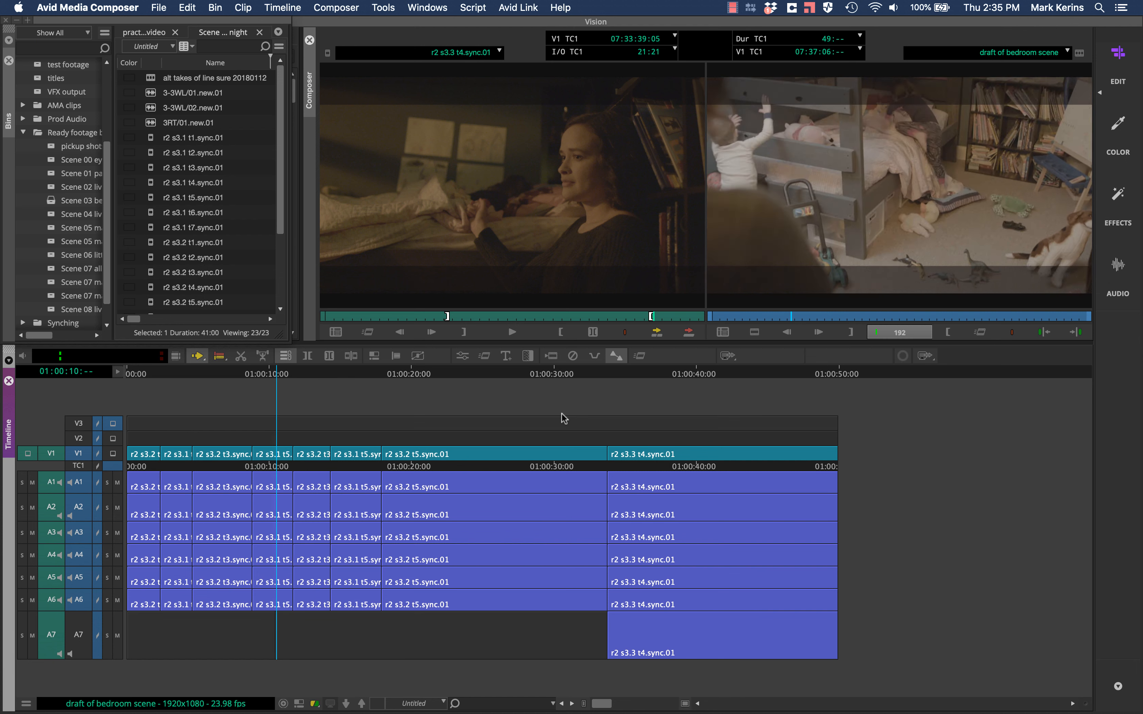
key(l)
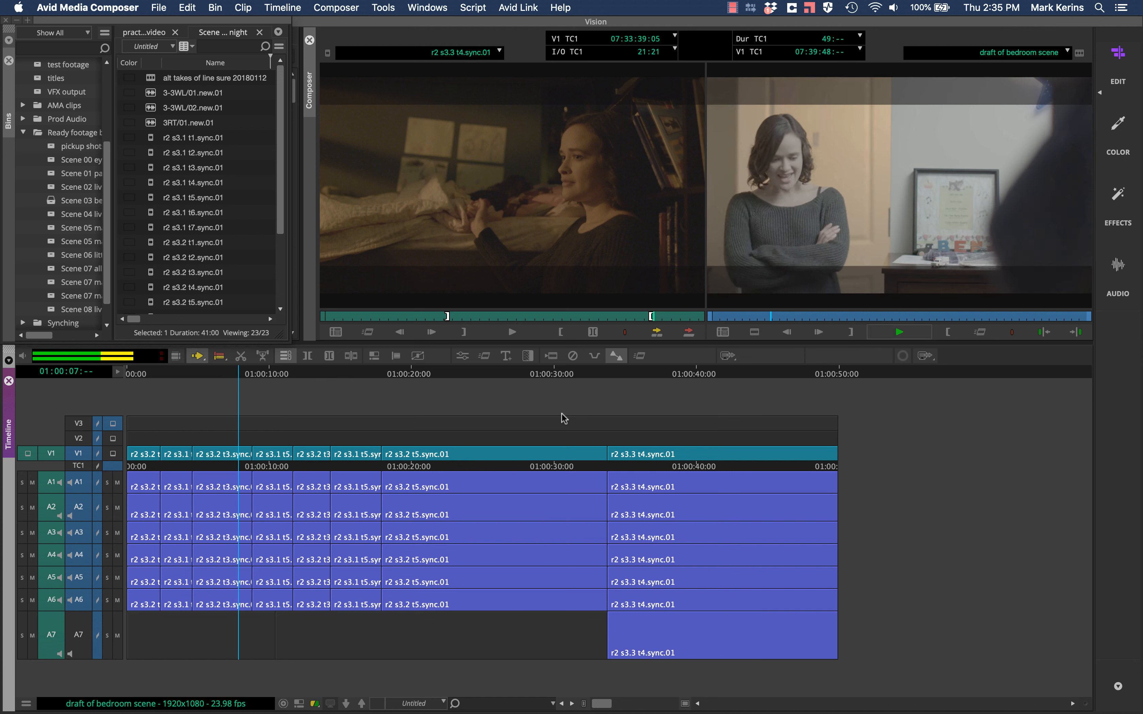
key(space)
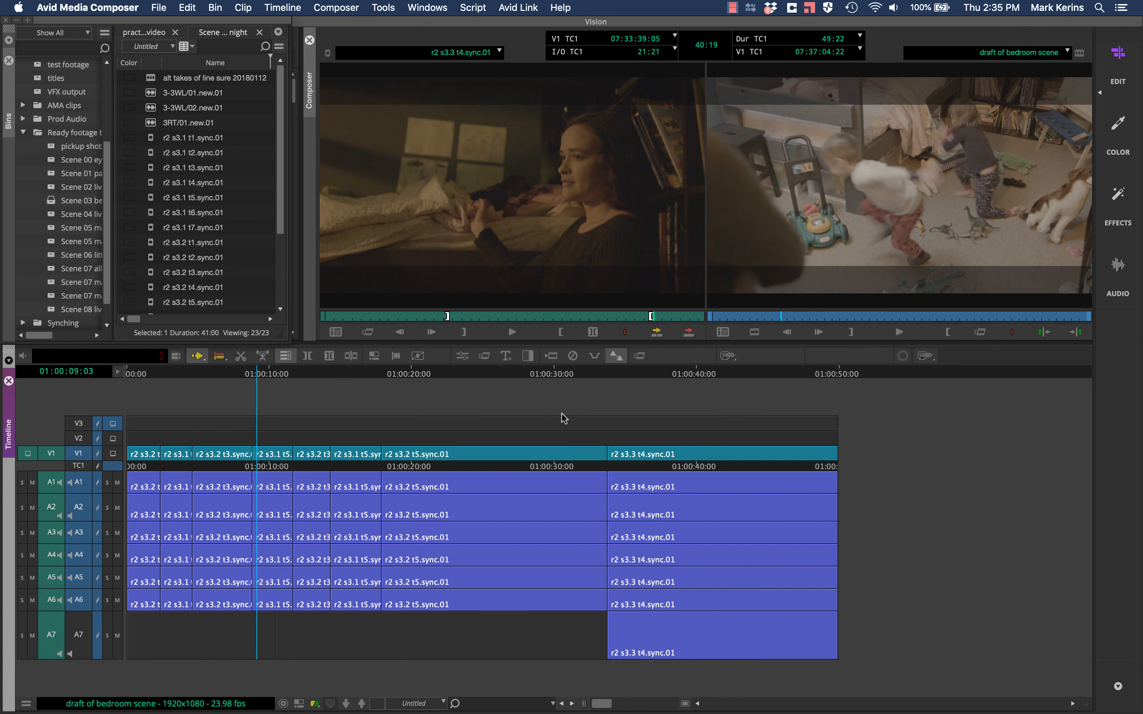
Step: Enter trim mode at the third cut, 01:00:08:19, and trim only its outgoing side 17 frames earlier
key(a)
key(u)
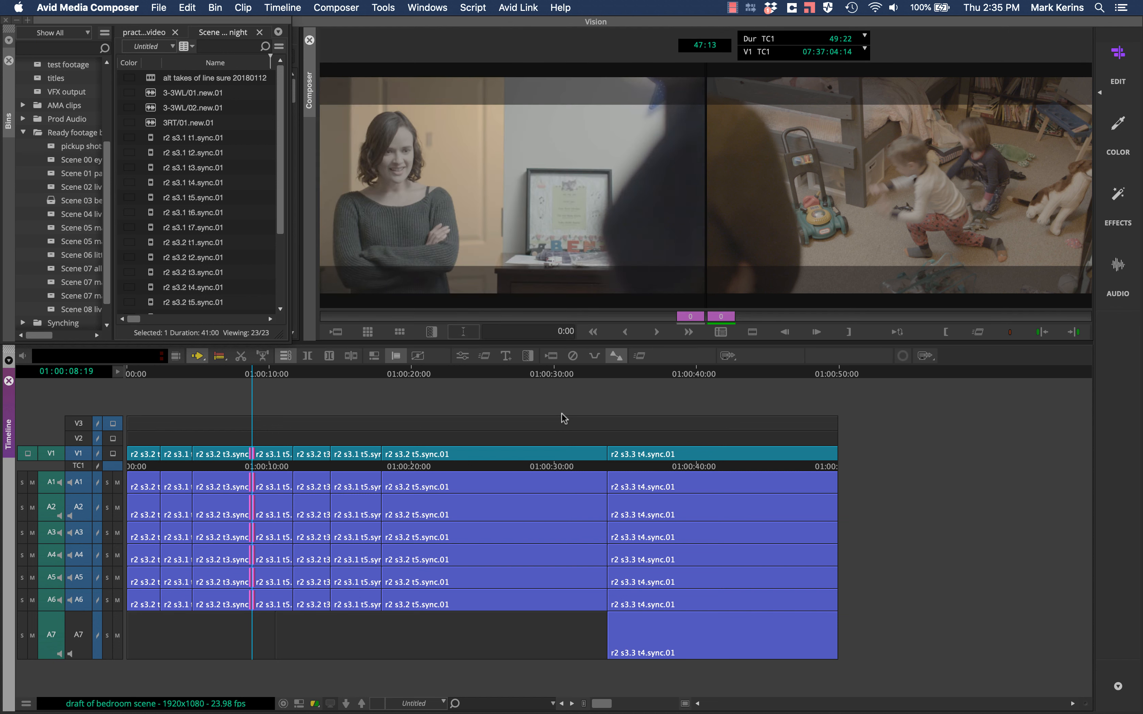
key(p)
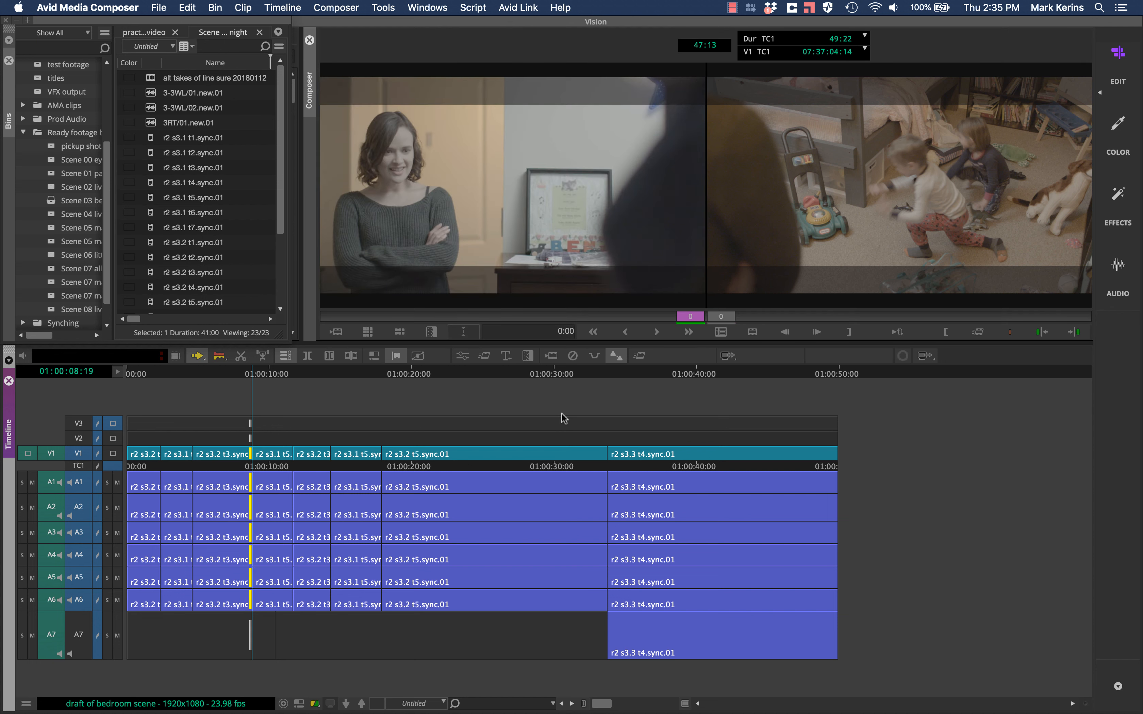
key(k+j)
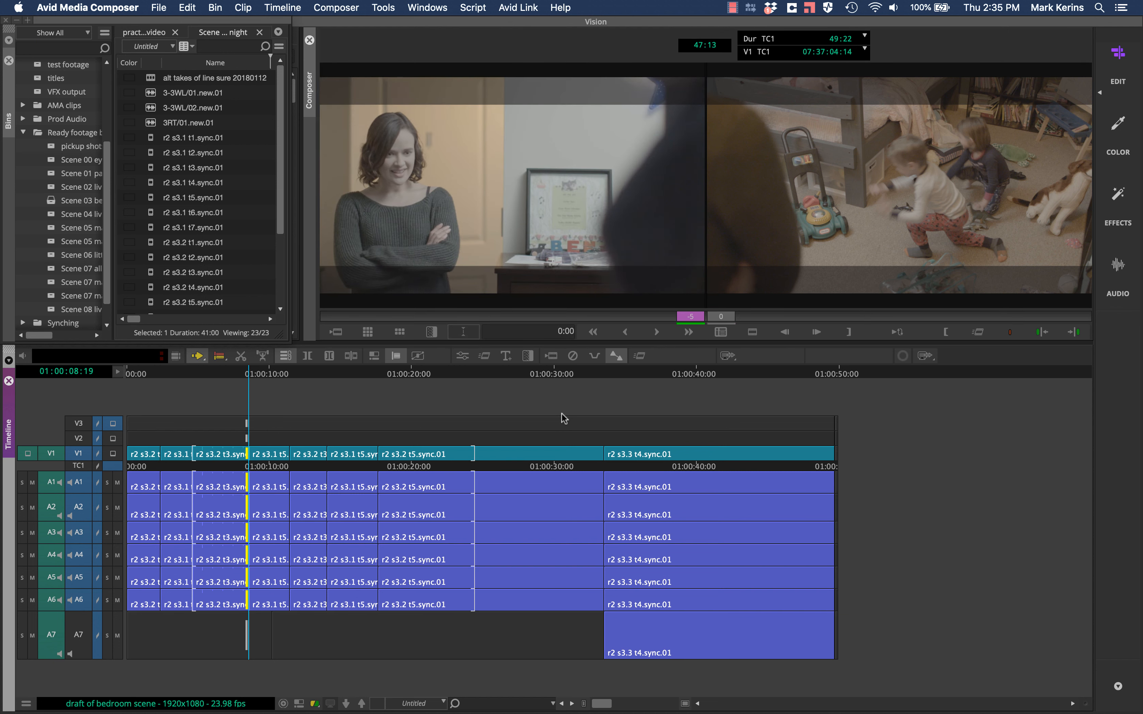
key(k+j)
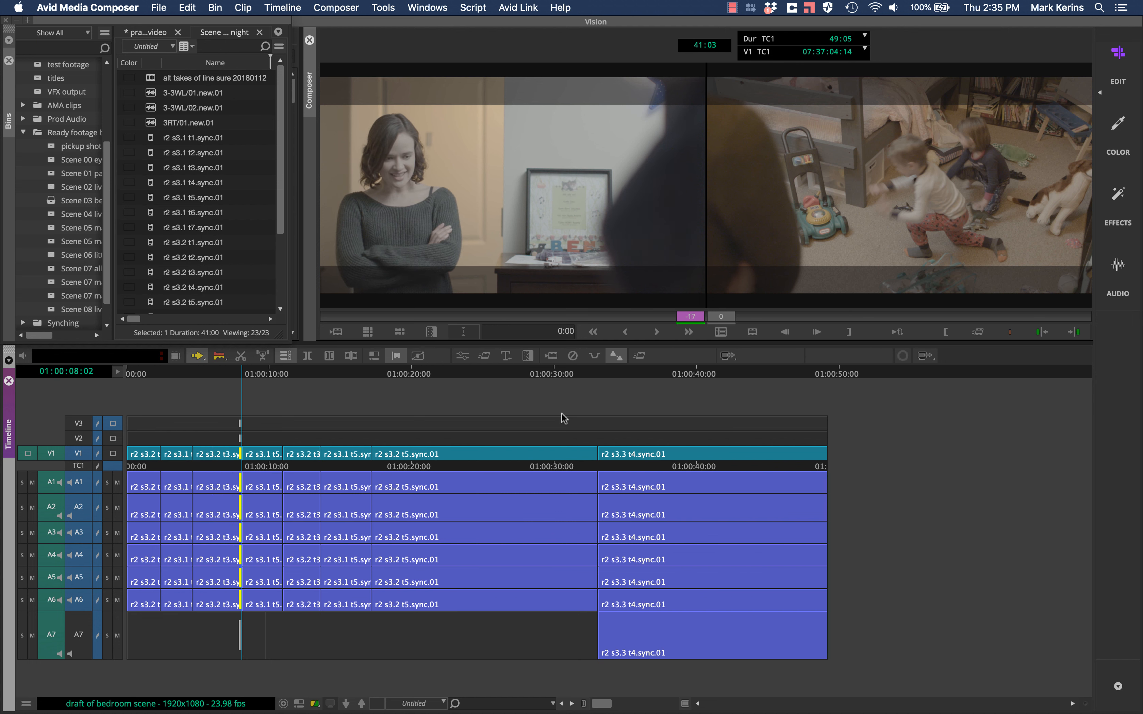
Step: Loop playback around the trimmed third cut, leave trim mode, and play on to review the cut at 01:00:17:04
key(space)
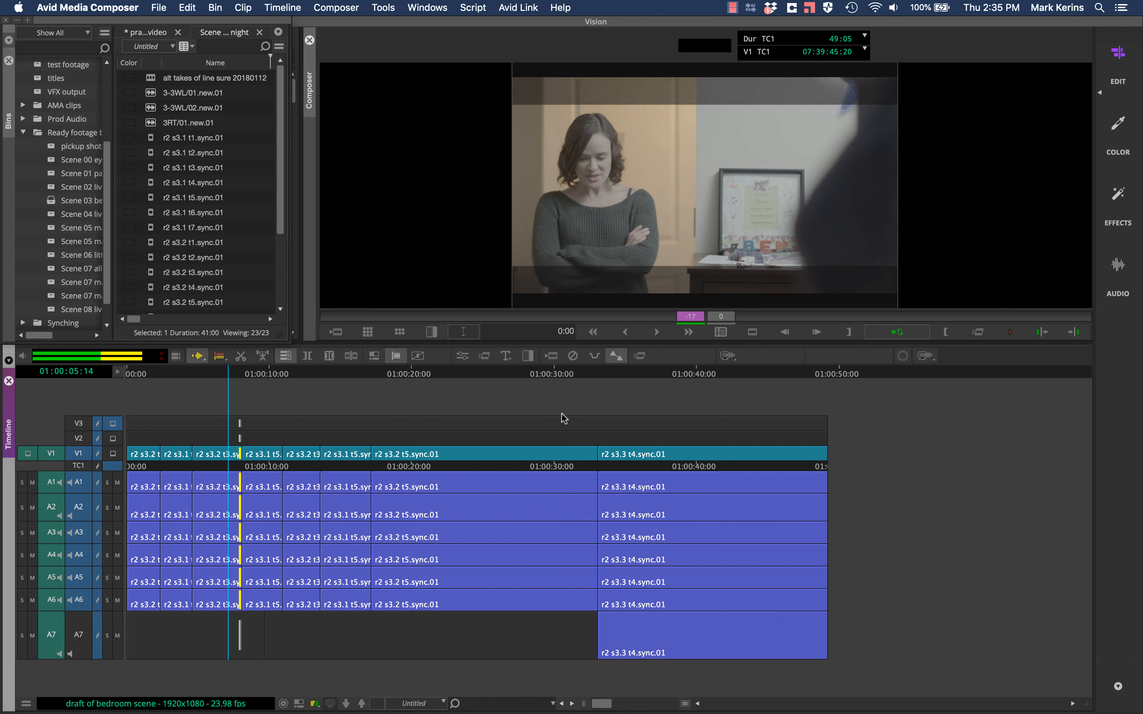
key(u)
key(space)
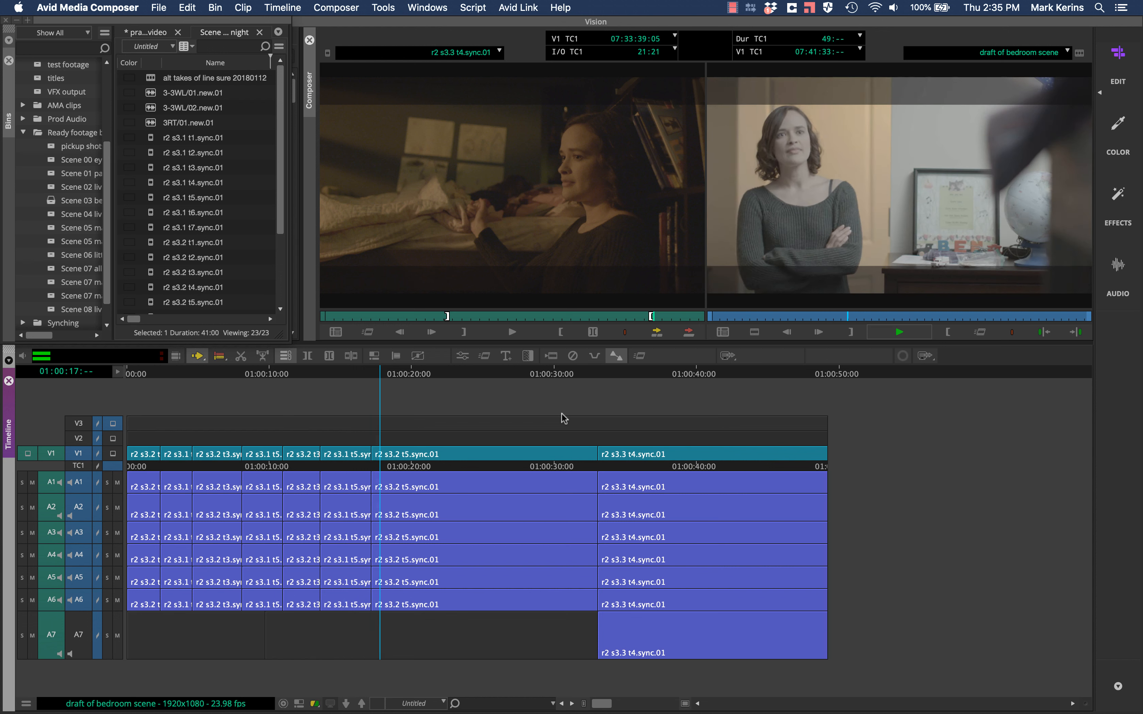
key(space)
key(a)
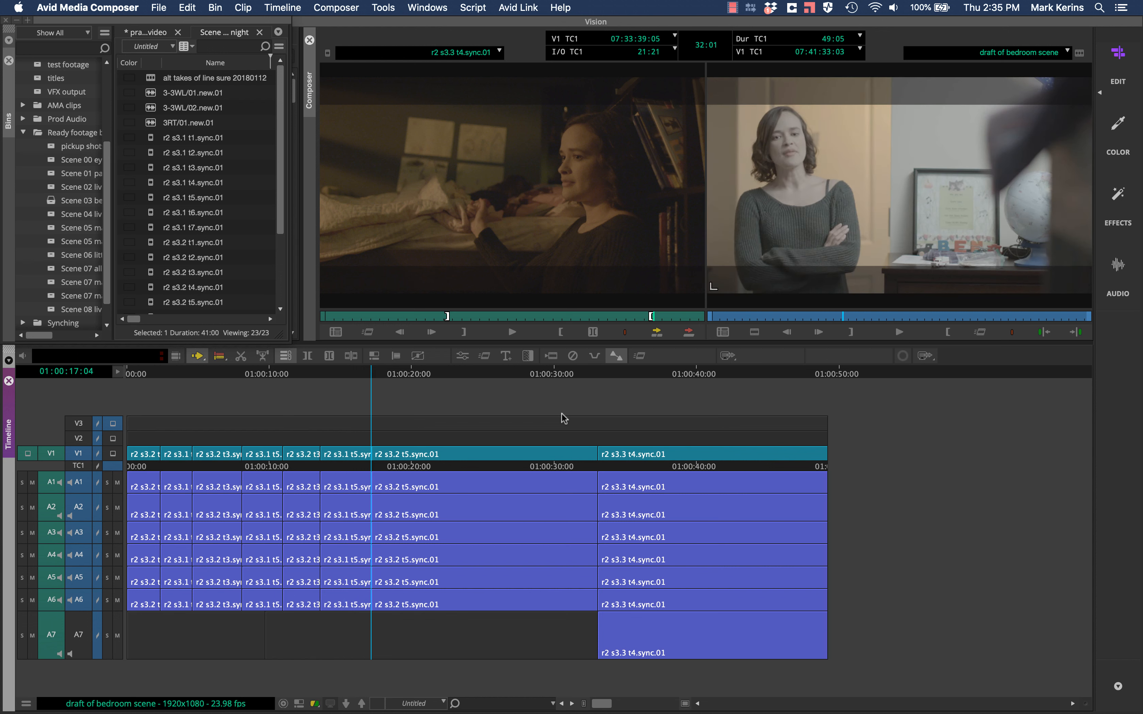
key(j)
key(j)
key(j)
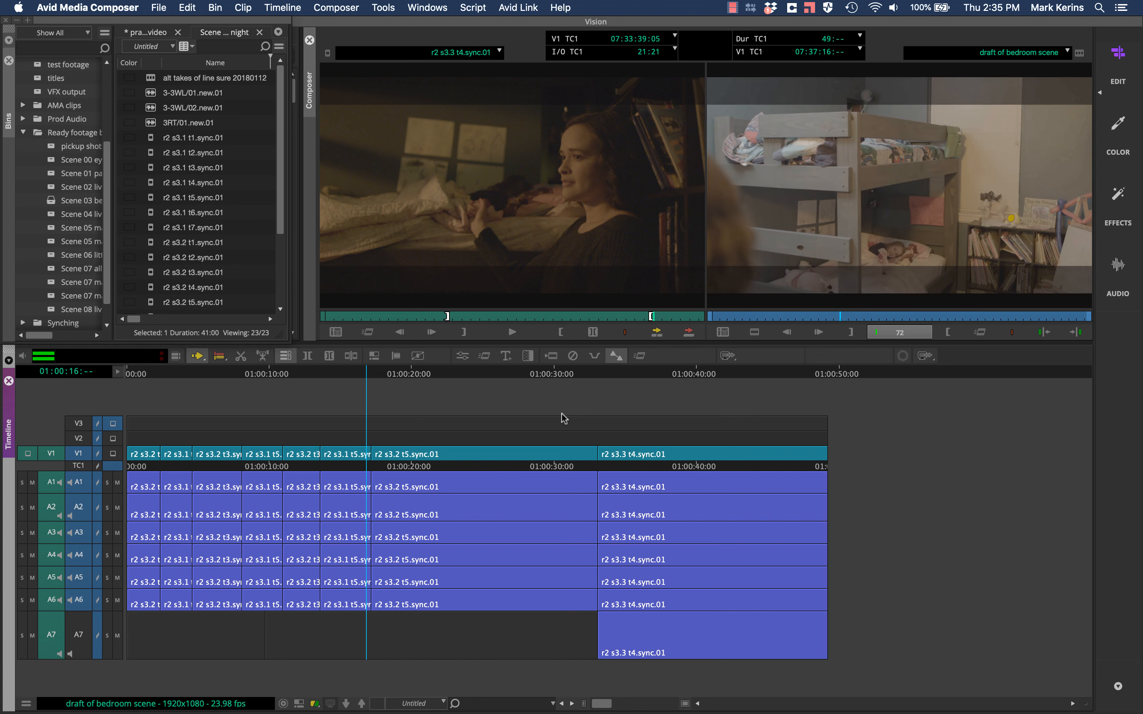
key(space)
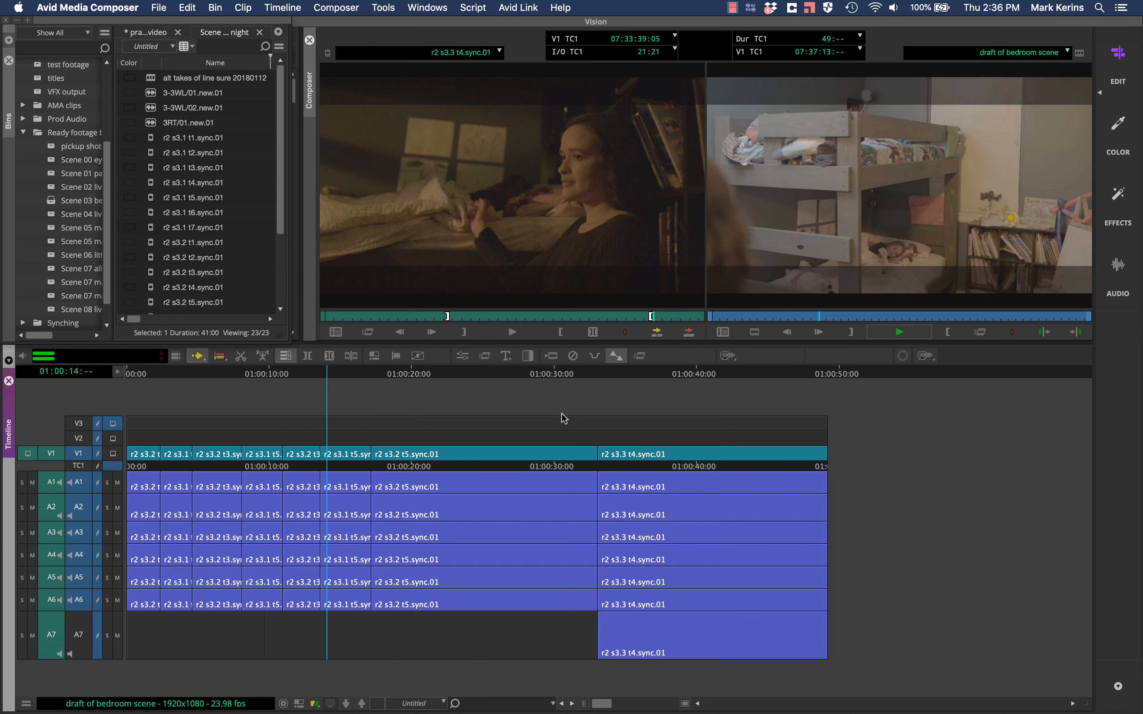
Step: Enter trim mode at the cut at 01:00:17:04 and trim only its outgoing side, r2 s3.1 t5.sync.01, 15 frames earlier
key(s)
key(u)
key(p)
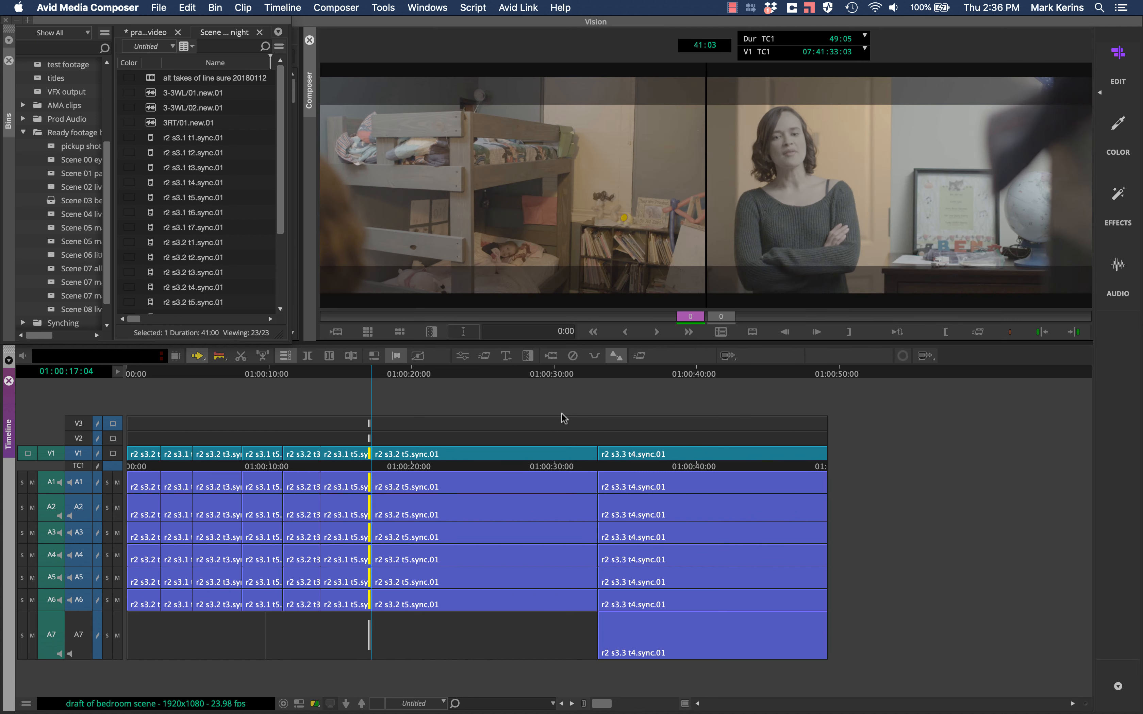
key(k+j)
key(k+j)
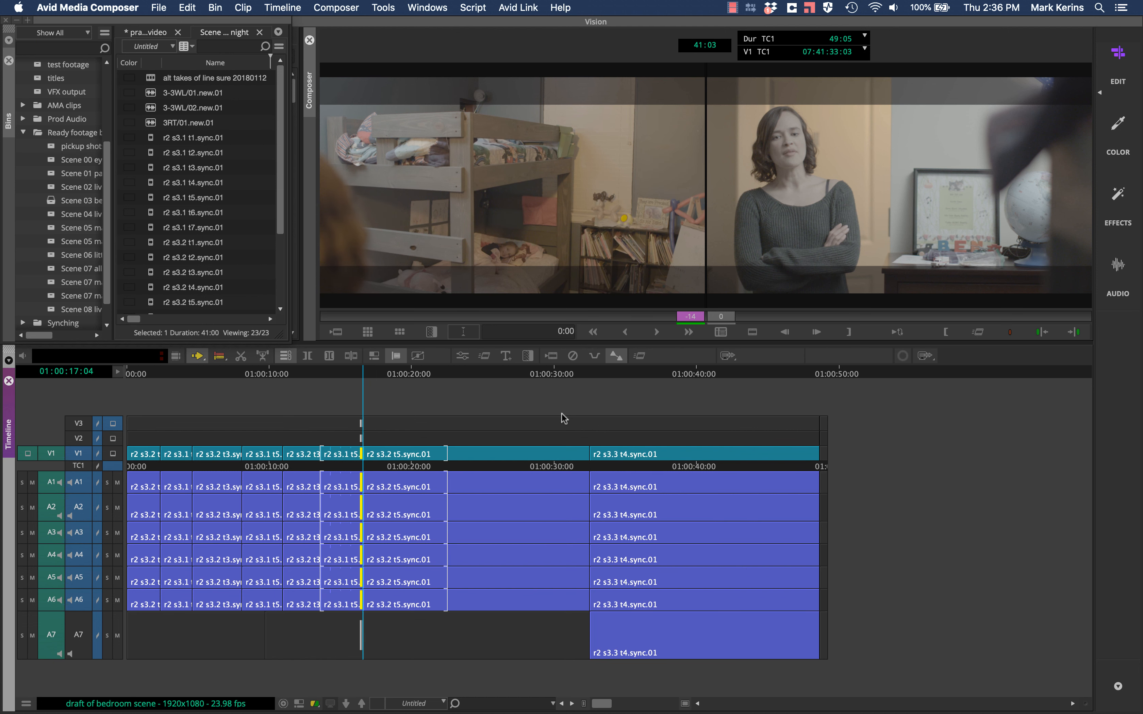
Step: Review the edit with loop playback, and leave trim mode to place the playhead at the sequence's end
key(space)
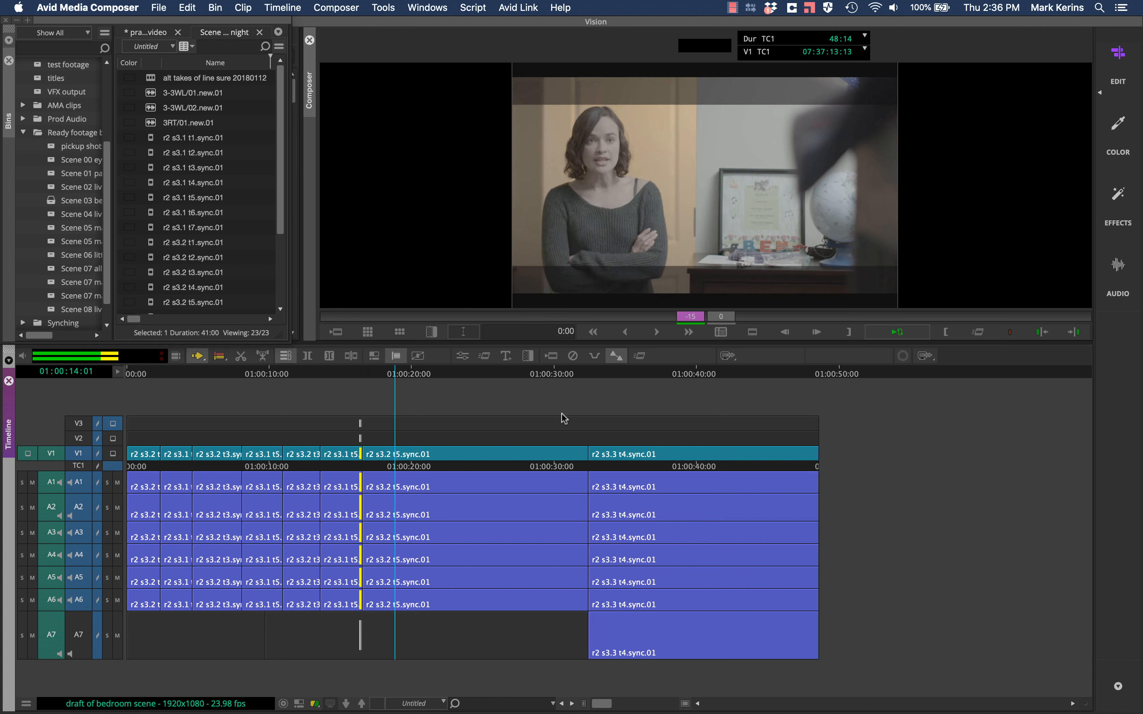
key(u)
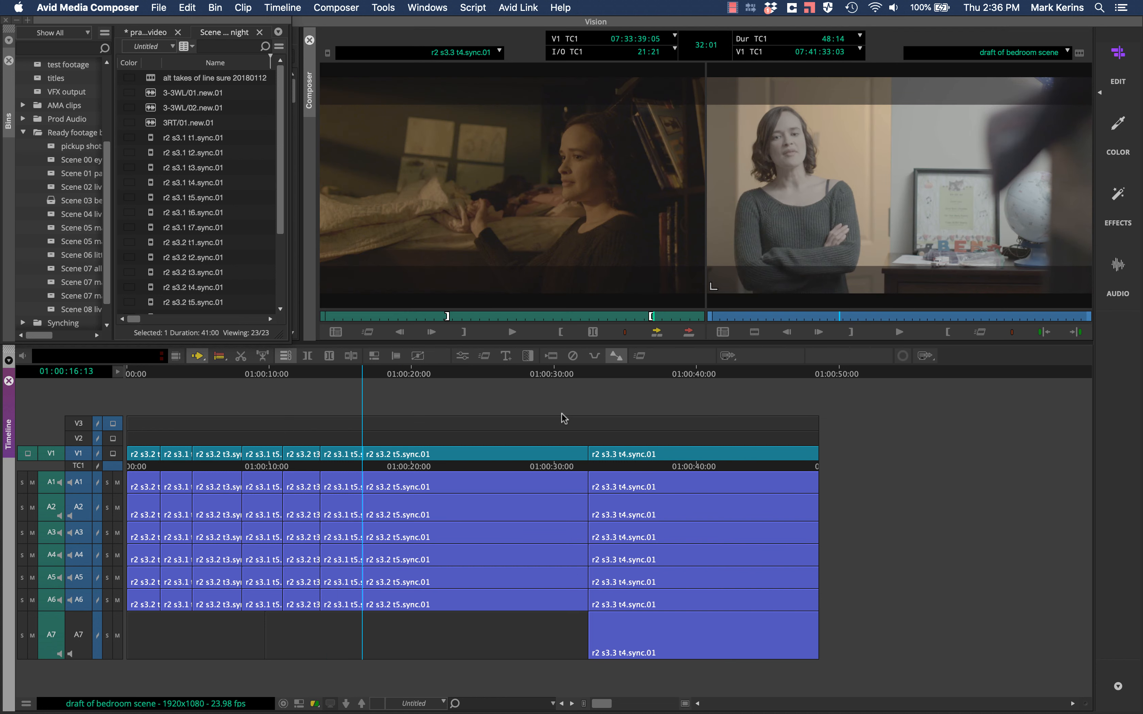
drag(426, 378, 860, 364)
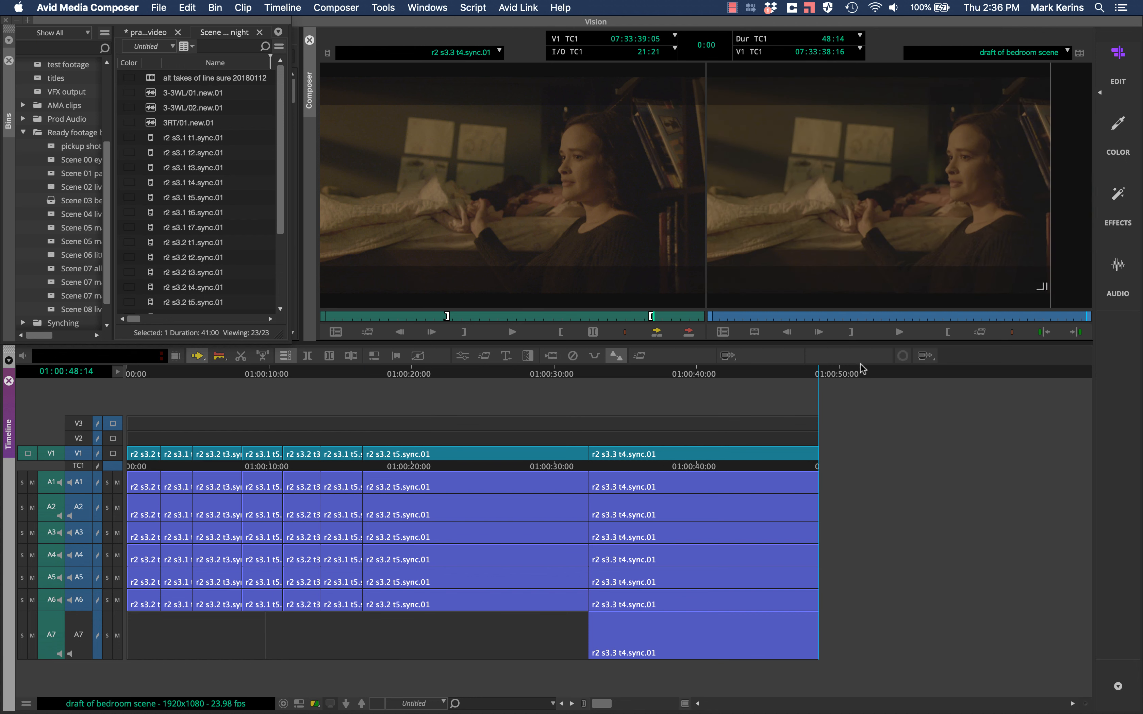